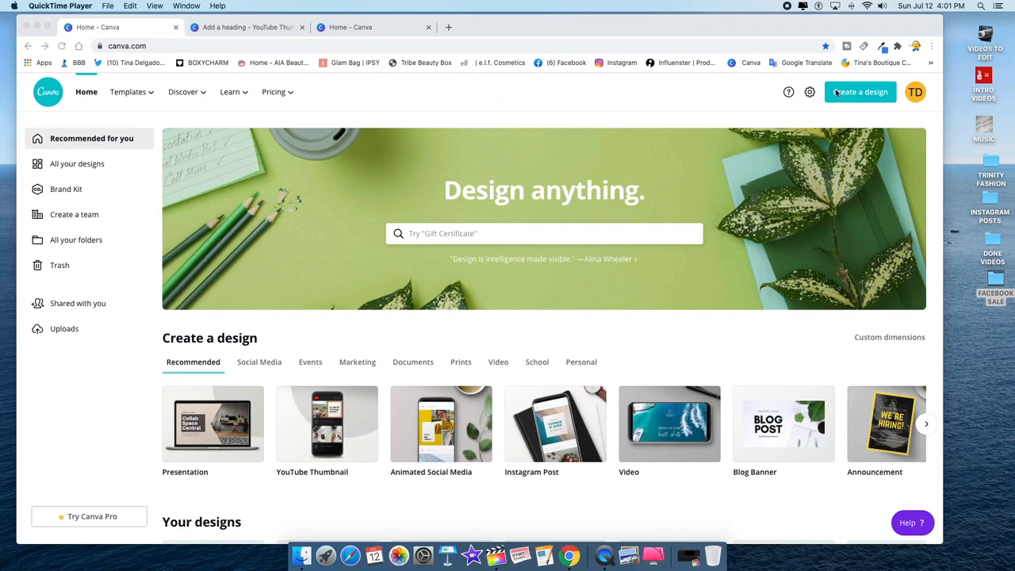
# - Create a new blank 1280 × 720 px YouTube Thumbnail design from the Create a design menu
pyautogui.click(868, 97)
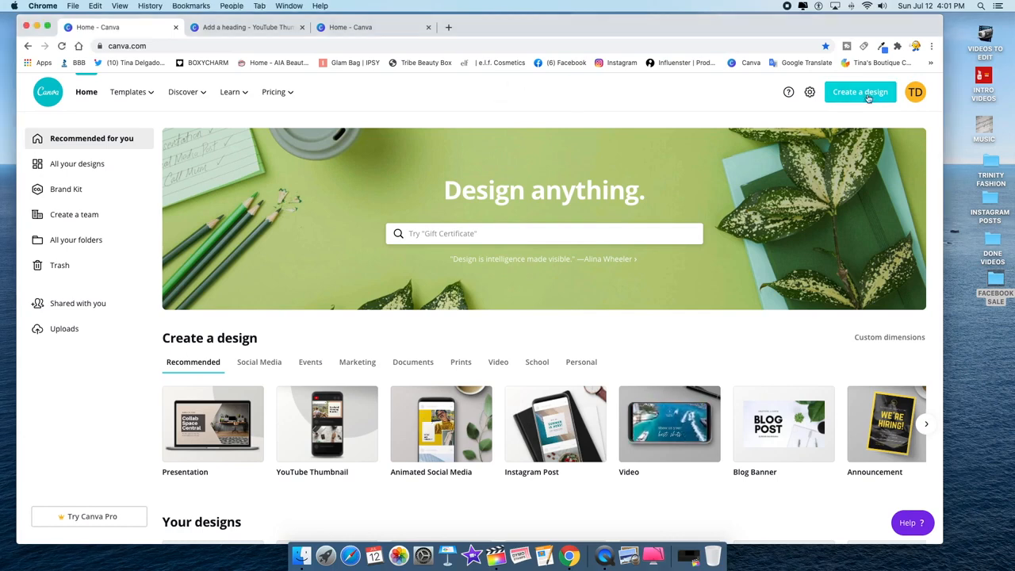
pyautogui.click(868, 97)
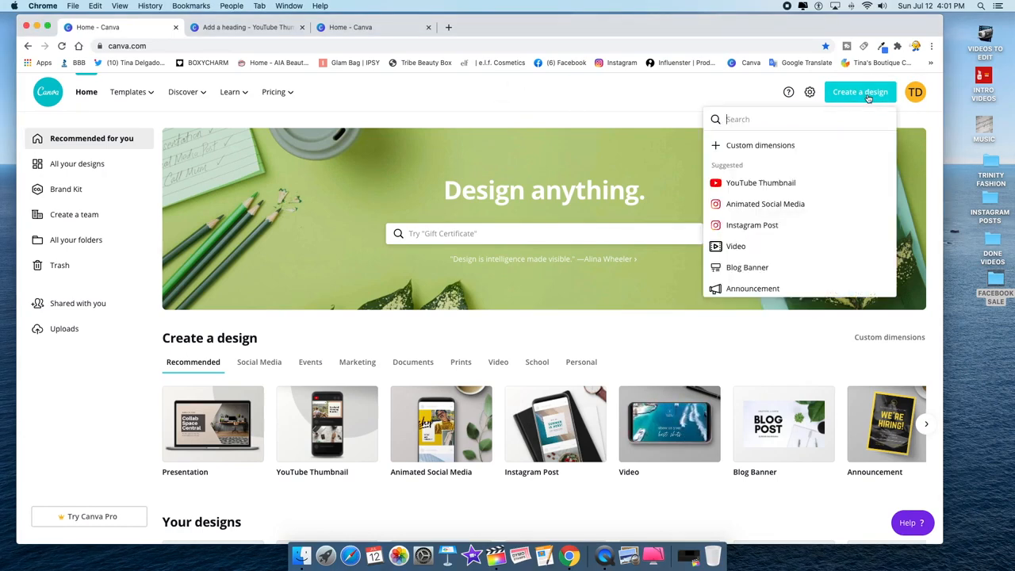
pyautogui.click(754, 184)
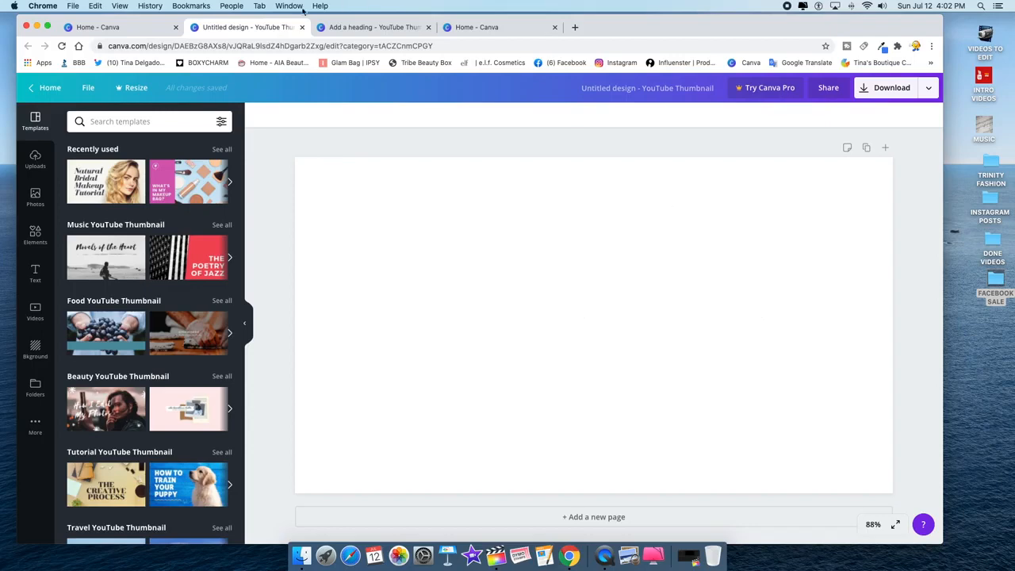
# - Glance at the earlier pink sparkle design, then return to the blank thumbnail
pyautogui.click(465, 28)
pyautogui.click(355, 27)
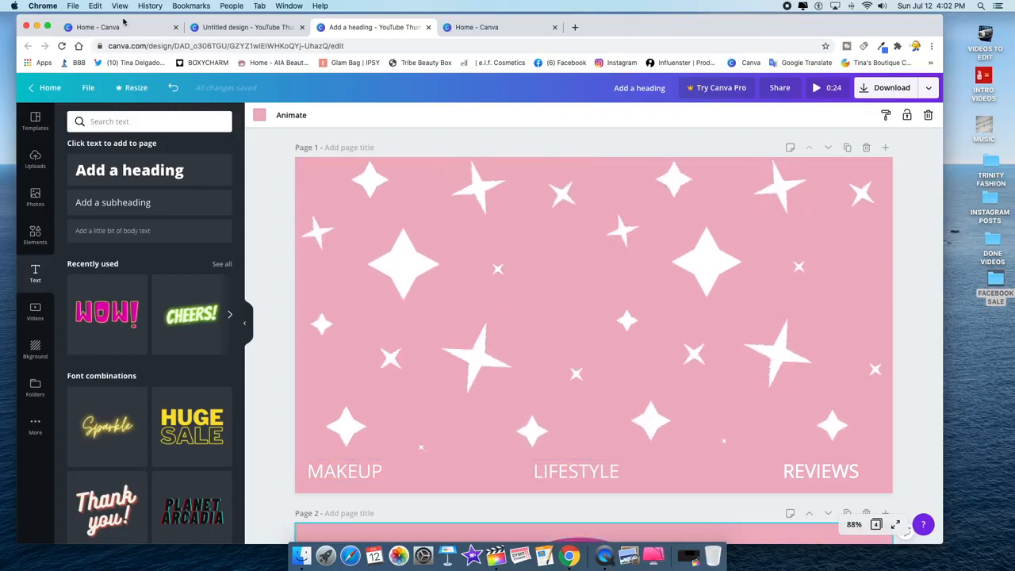
pyautogui.click(98, 27)
pyautogui.click(218, 27)
pyautogui.click(104, 30)
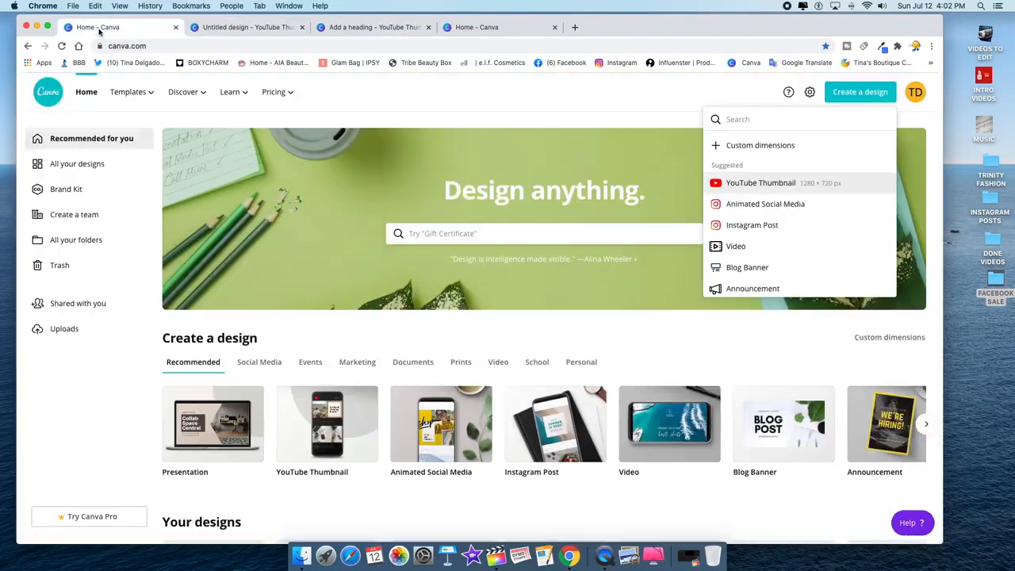
pyautogui.click(219, 28)
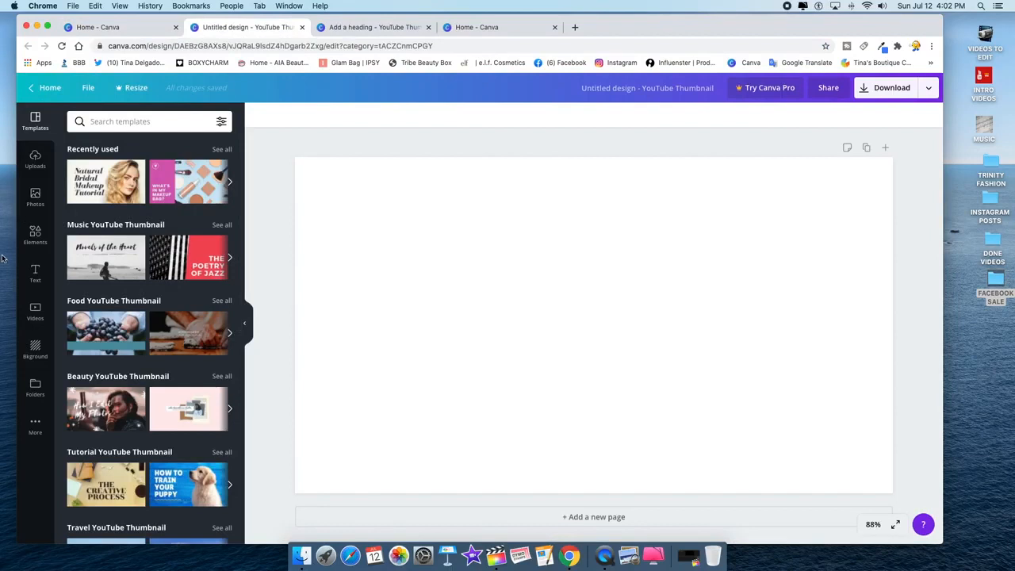
# - Search the Elements sticker library for 'Stickers stars'
pyautogui.click(36, 238)
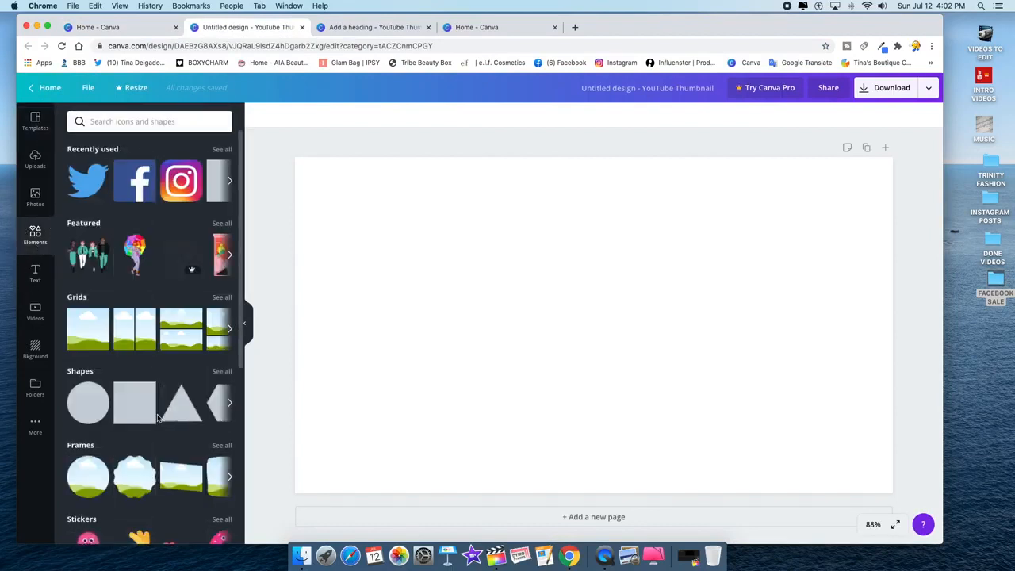
pyautogui.scroll(-3, 157, 418)
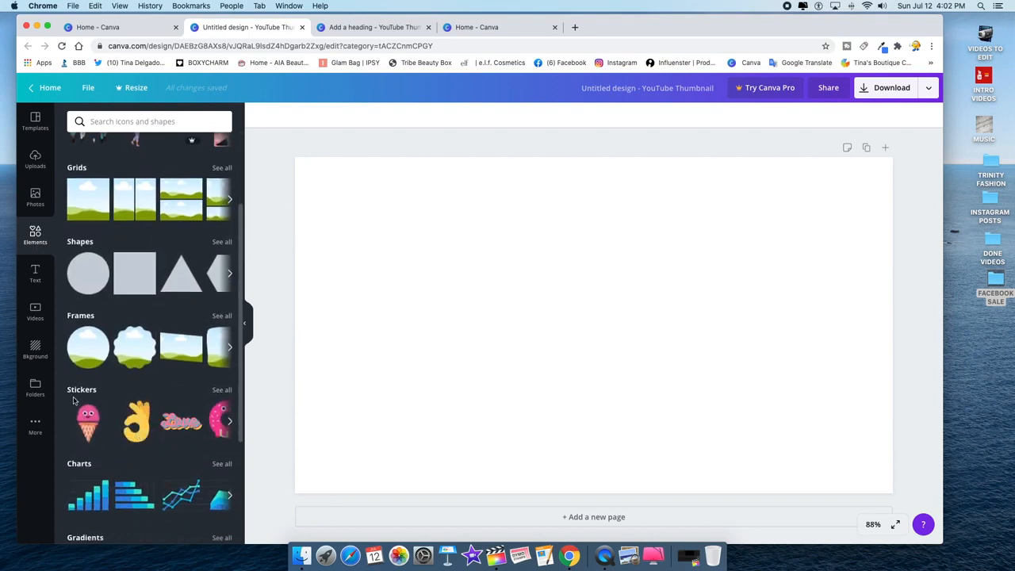
pyautogui.click(222, 391)
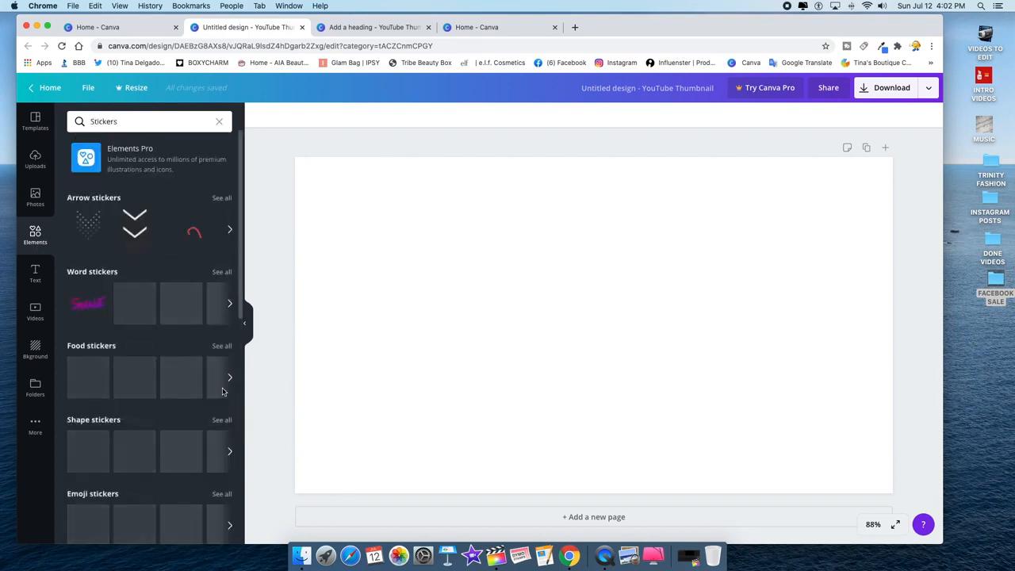
pyautogui.click(147, 122)
pyautogui.write('stars')
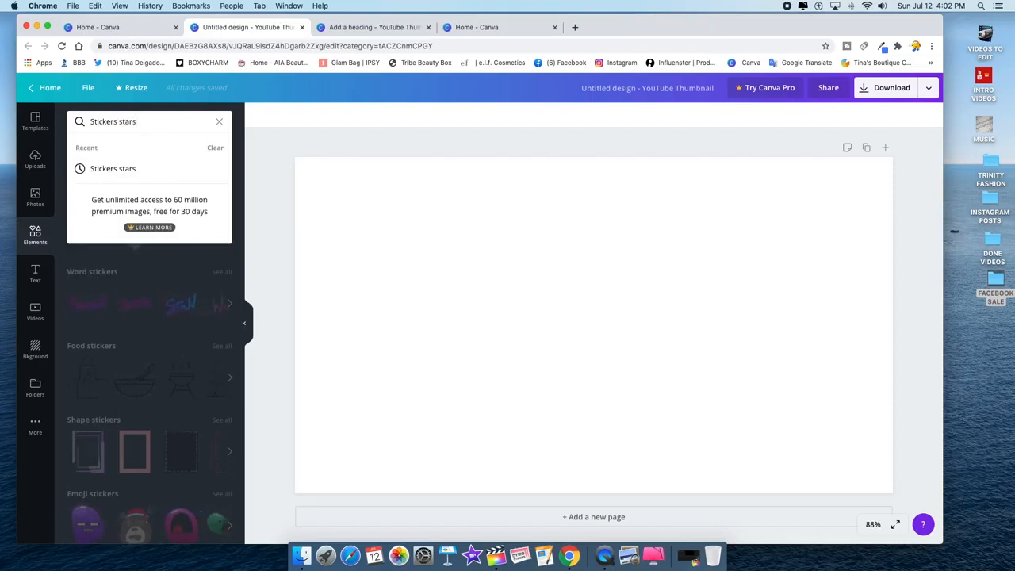
pyautogui.press('Return')
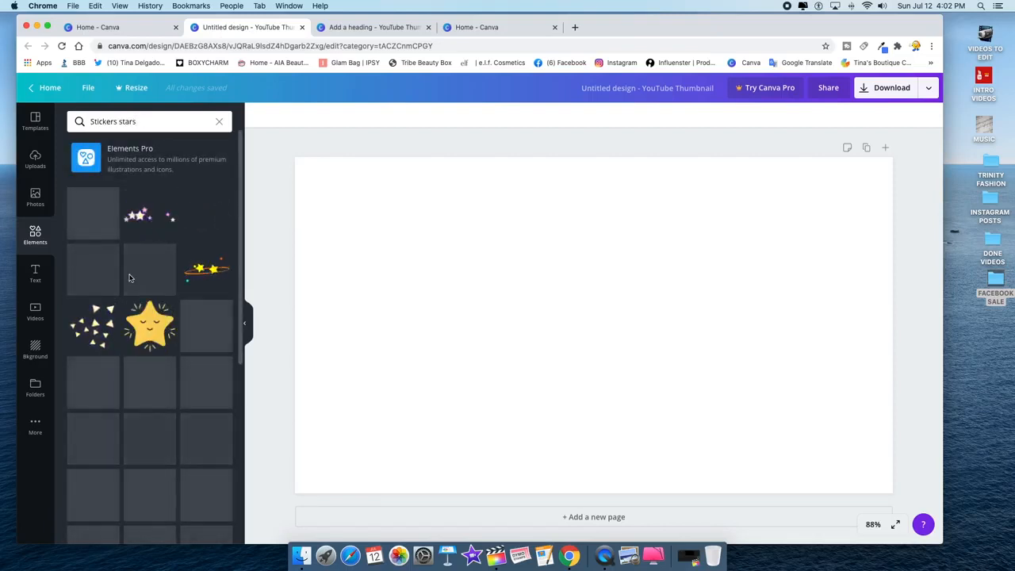
# - Scroll the star sticker results and add the white sparkle sticker to the page
pyautogui.scroll(-2, 148, 278)
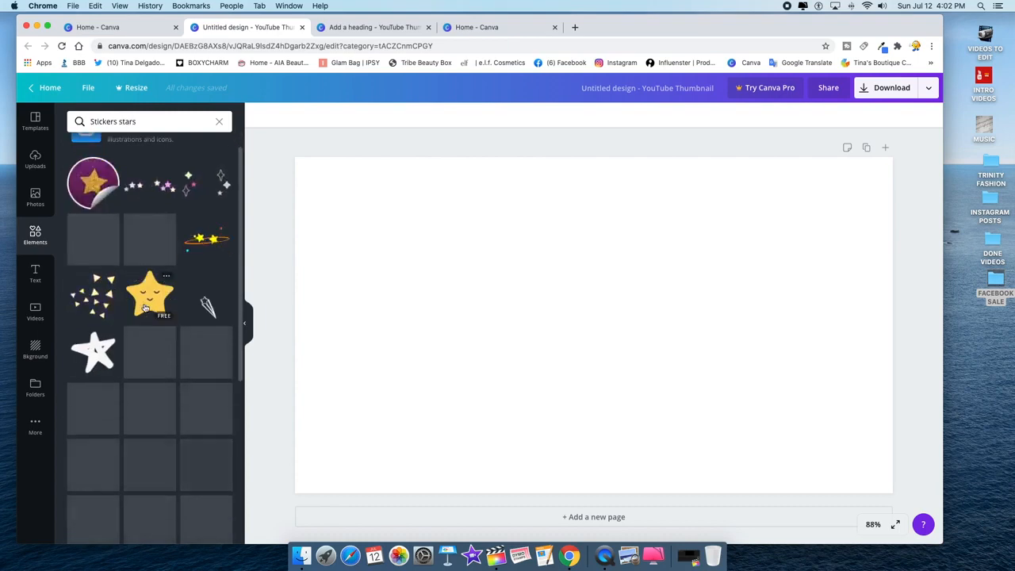
pyautogui.scroll(-4, 146, 308)
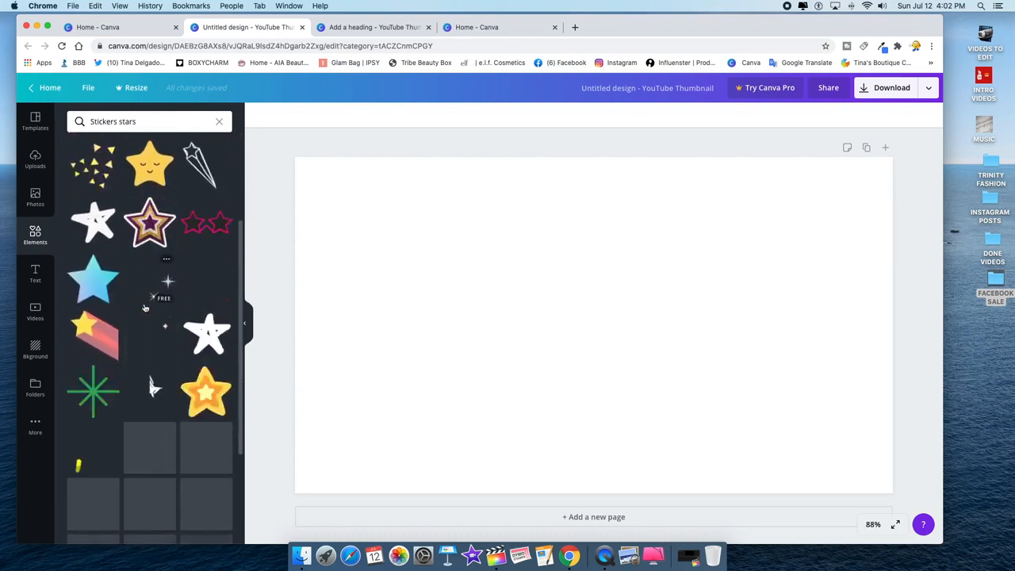
pyautogui.scroll(-5, 145, 308)
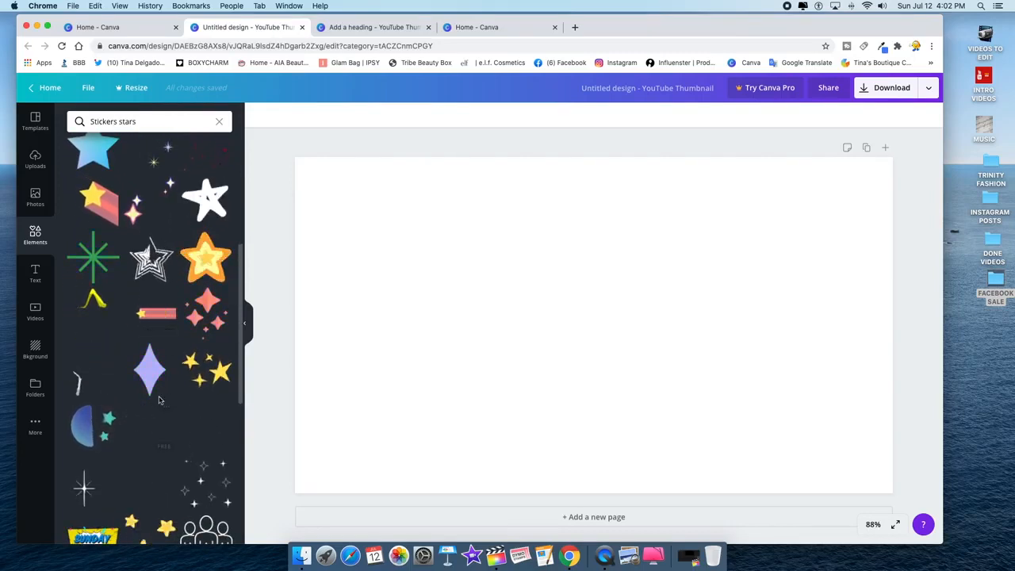
pyautogui.scroll(-7, 151, 412)
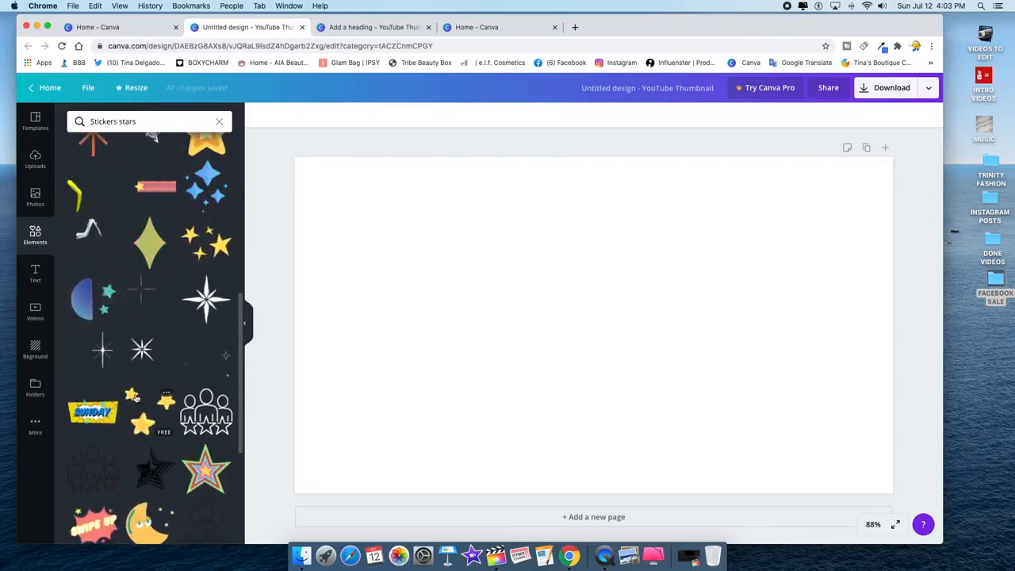
pyautogui.scroll(-7, 135, 398)
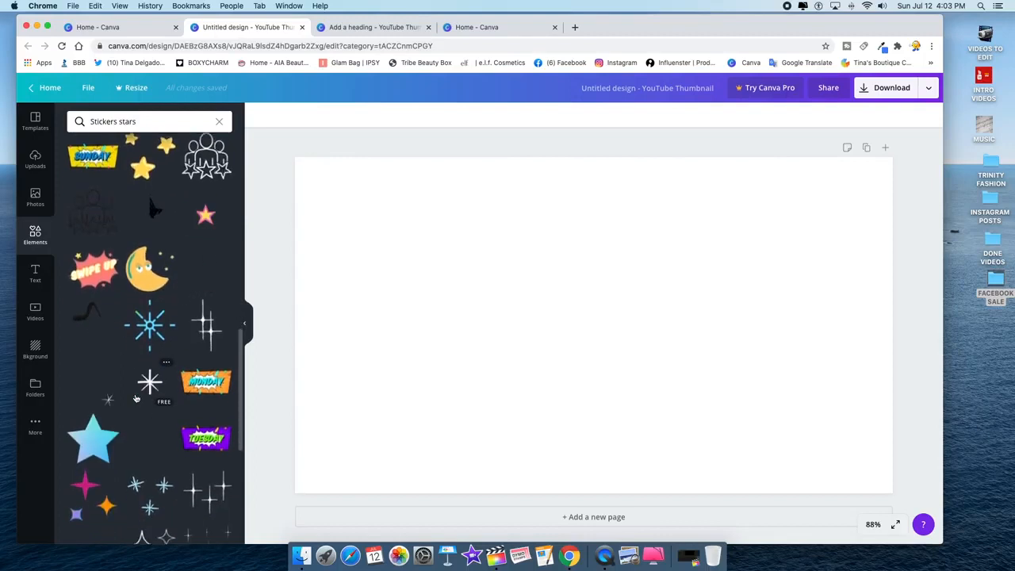
pyautogui.scroll(-4, 136, 398)
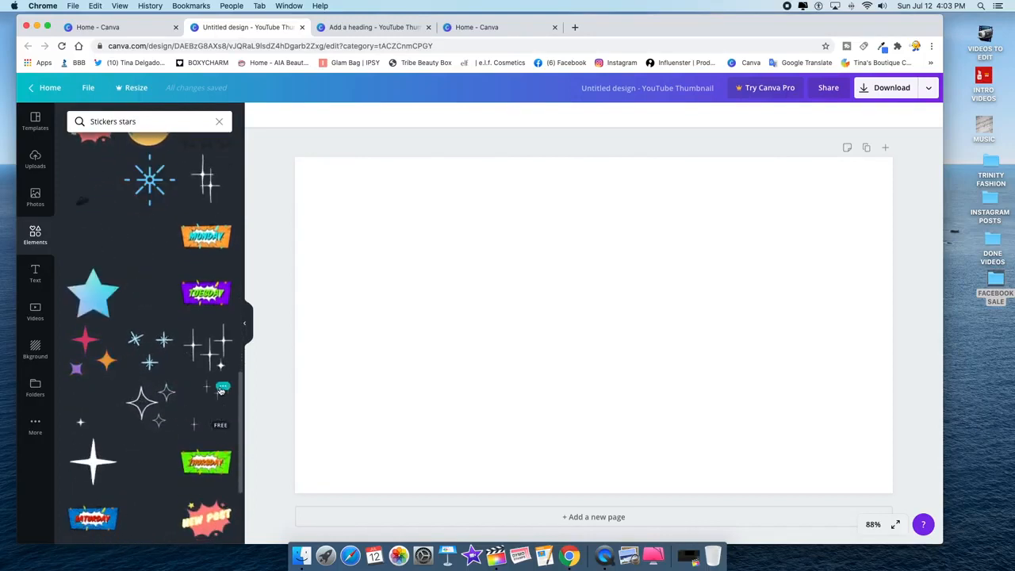
pyautogui.click(201, 397)
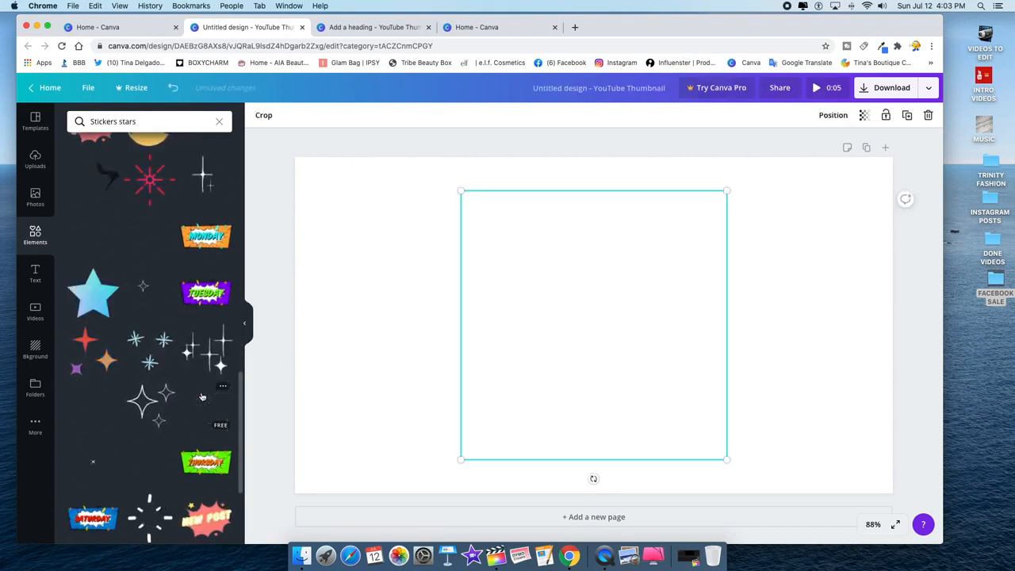
# - Drag the sparkle sticker across the page and set the page background to purple
pyautogui.moveTo(567, 296); pyautogui.dragTo(404, 265)
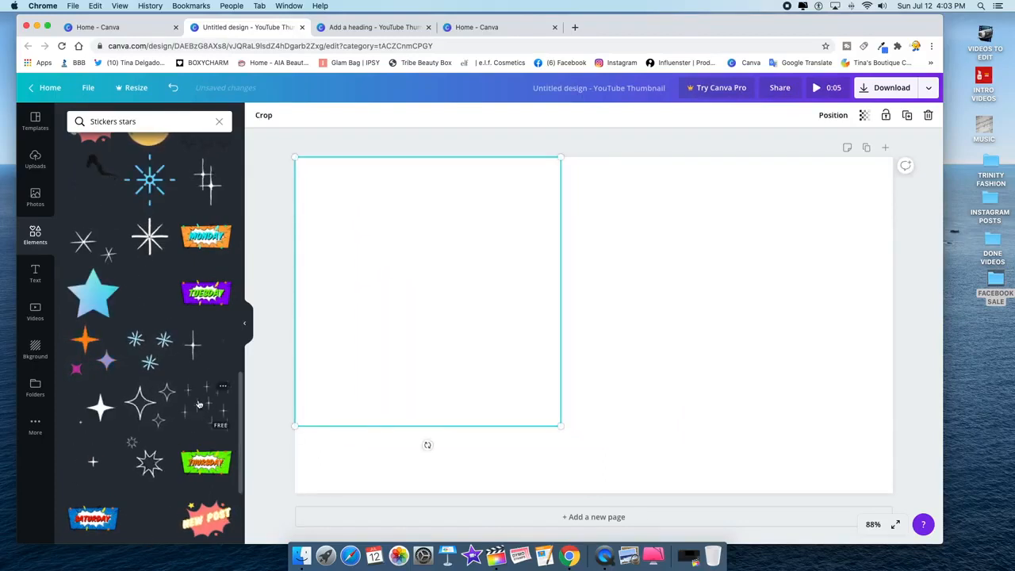
pyautogui.moveTo(427, 337); pyautogui.dragTo(715, 339)
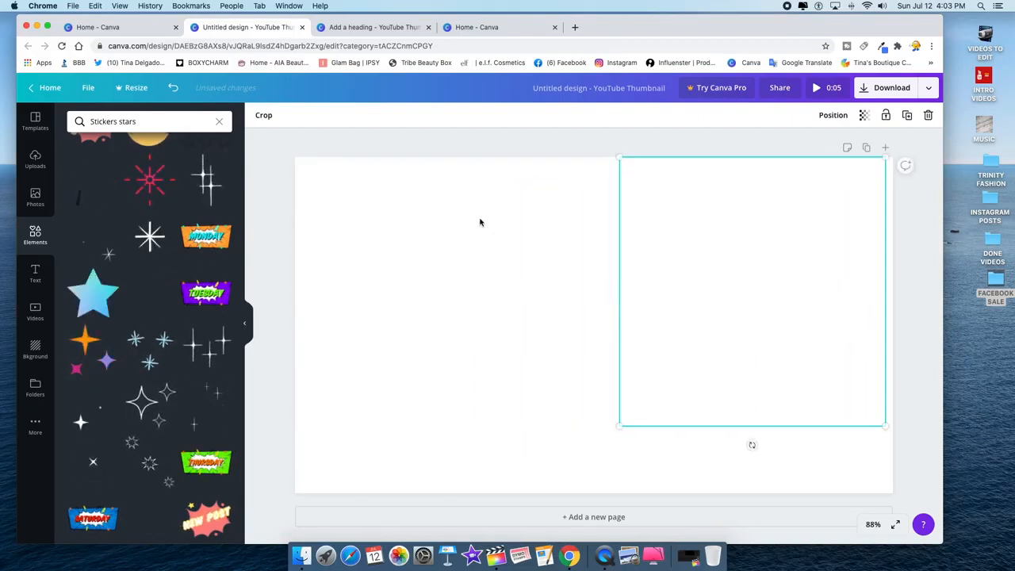
pyautogui.click(34, 349)
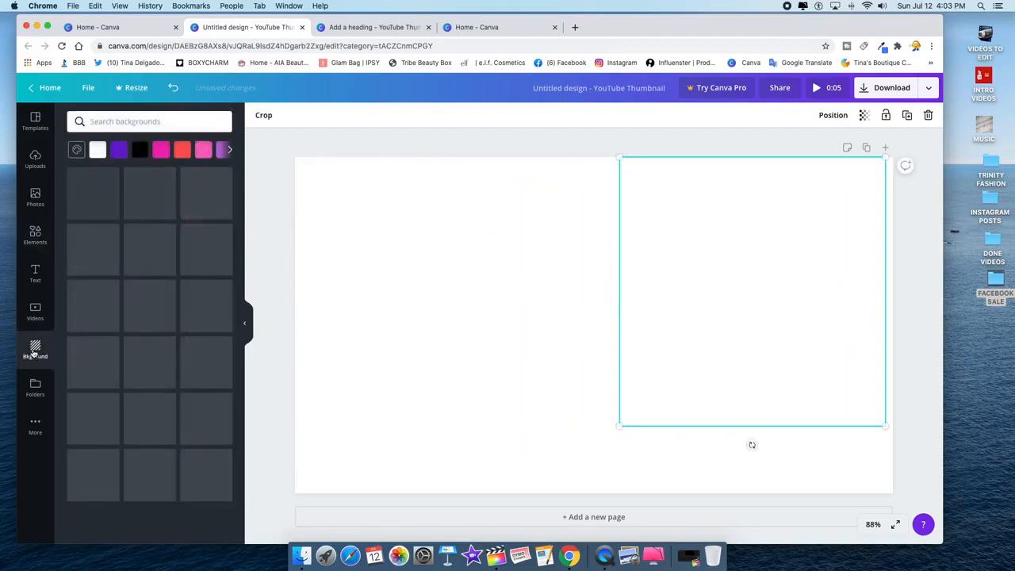
pyautogui.click(220, 152)
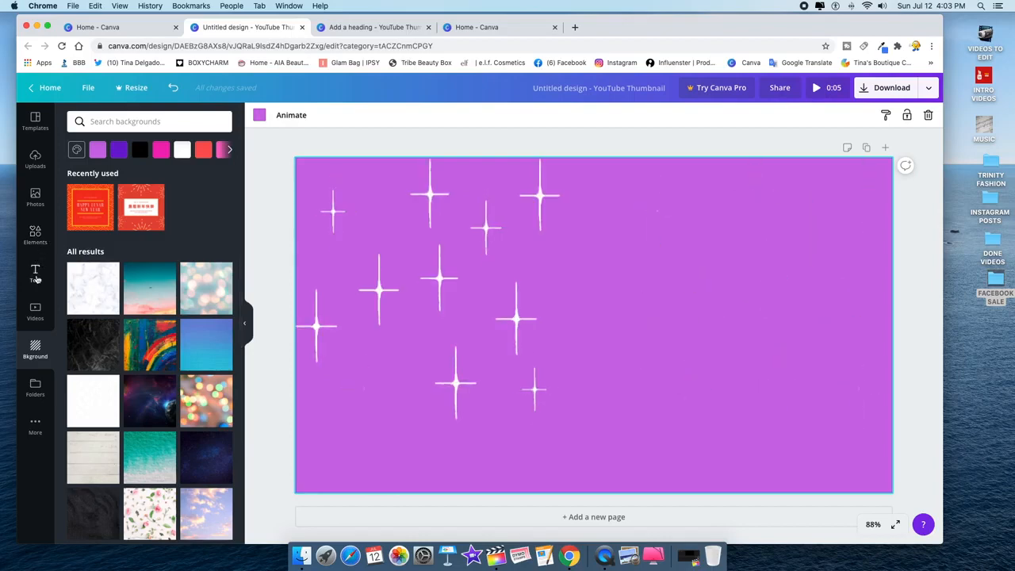
pyautogui.click(34, 242)
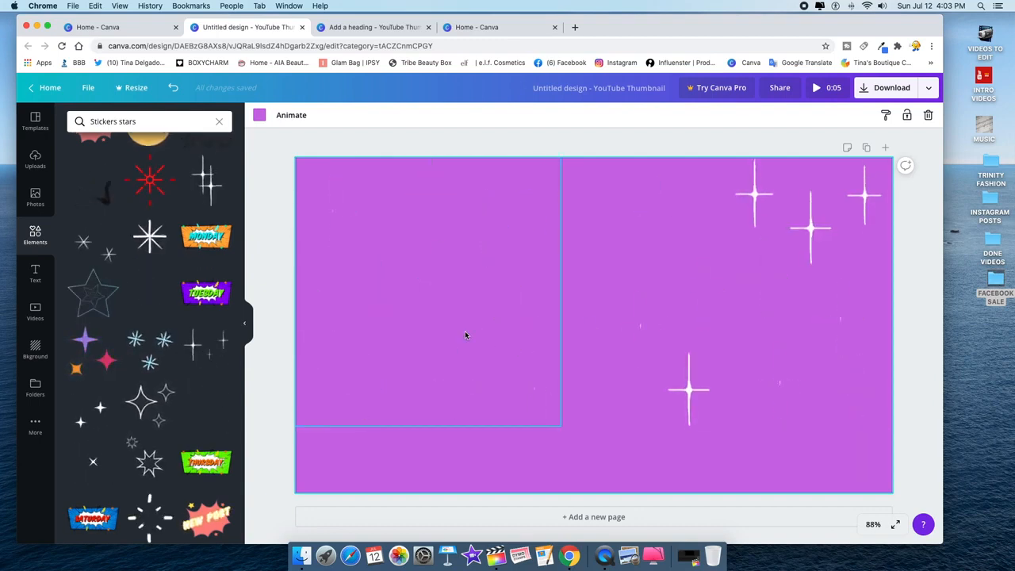
# - Add three 'Add a subheading' text boxes to the thumbnail
pyautogui.click(35, 273)
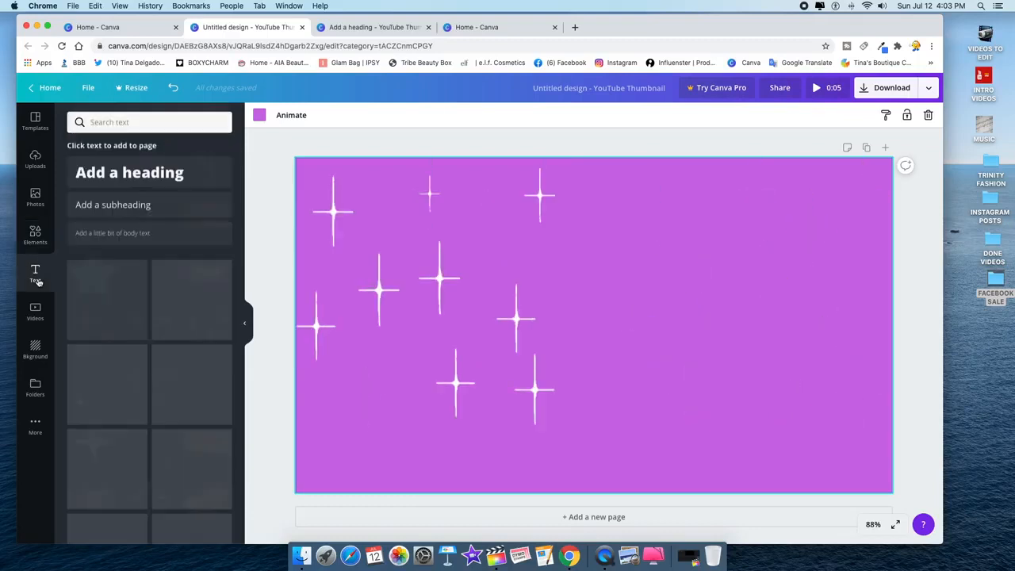
pyautogui.click(112, 208)
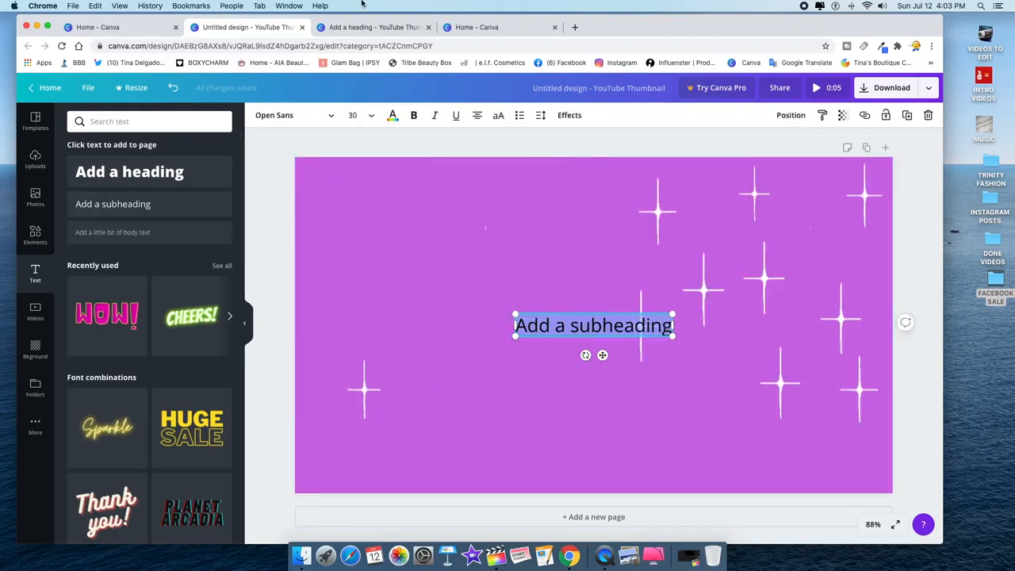
pyautogui.click(370, 28)
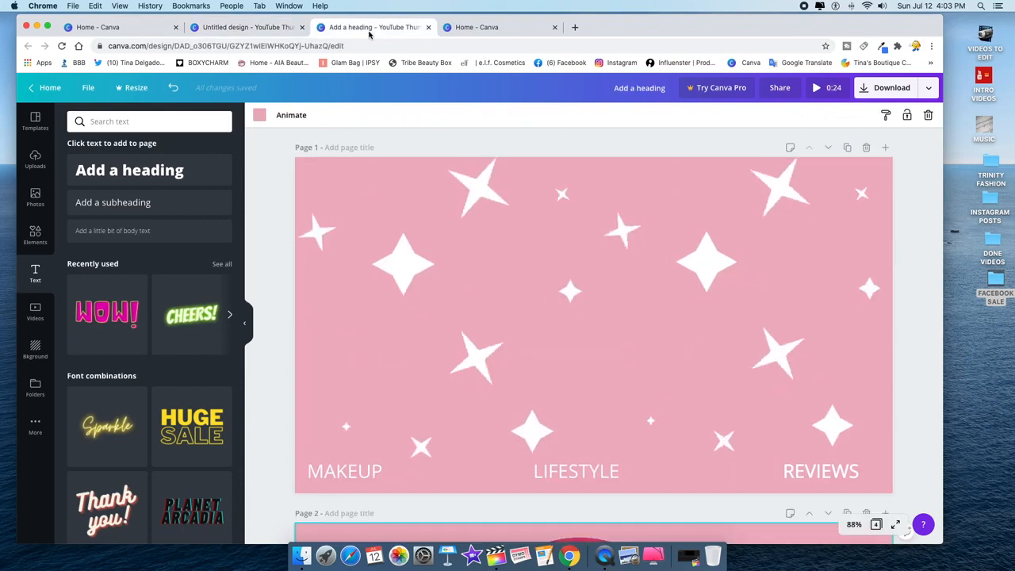
pyautogui.click(210, 28)
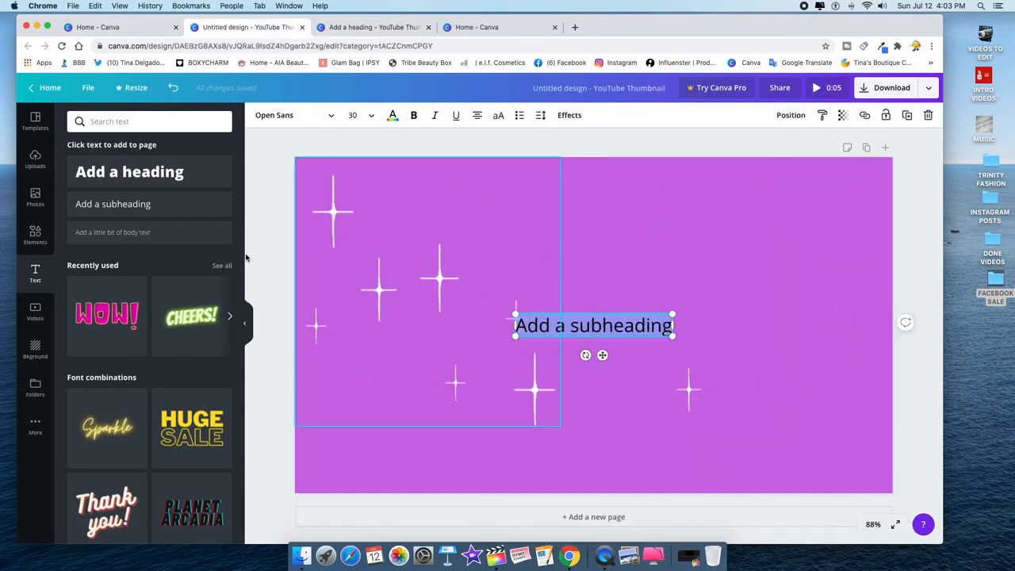
pyautogui.click(140, 205)
pyautogui.click(139, 205)
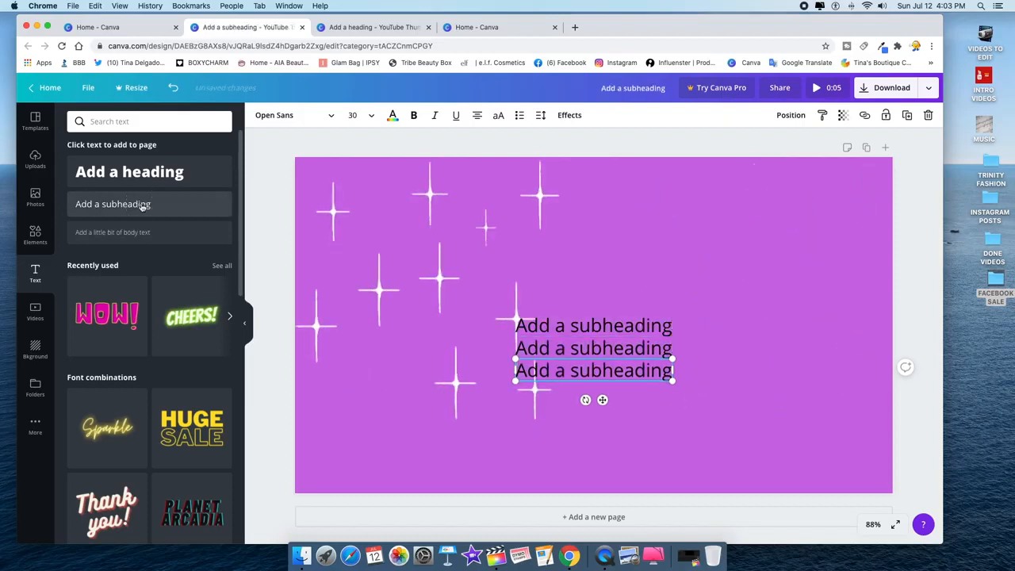
# - Arrange the three subheadings in a bottom row at left, centre and right
pyautogui.moveTo(601, 377); pyautogui.dragTo(564, 400)
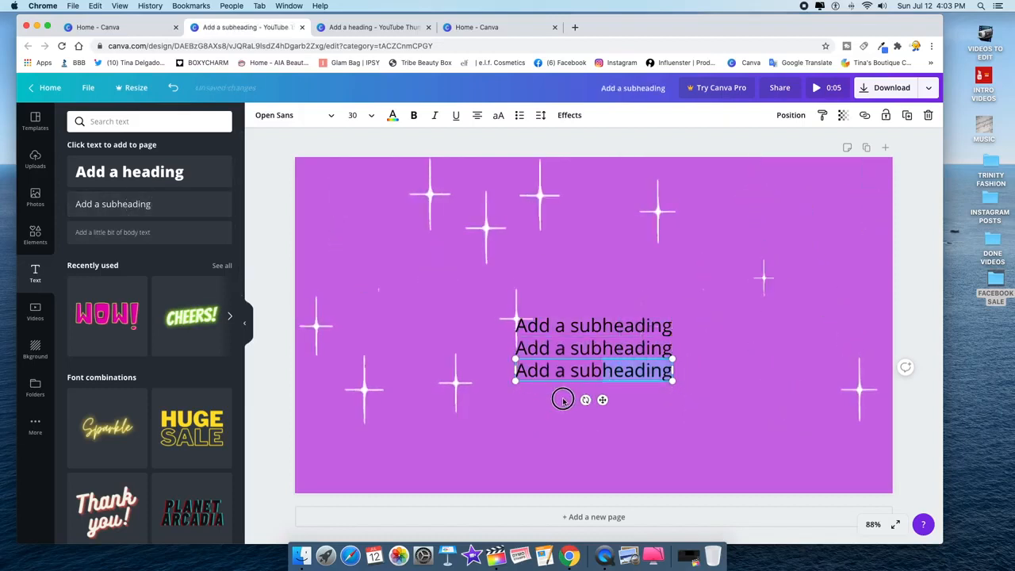
pyautogui.moveTo(565, 359); pyautogui.dragTo(356, 460)
pyautogui.moveTo(567, 356); pyautogui.dragTo(576, 471)
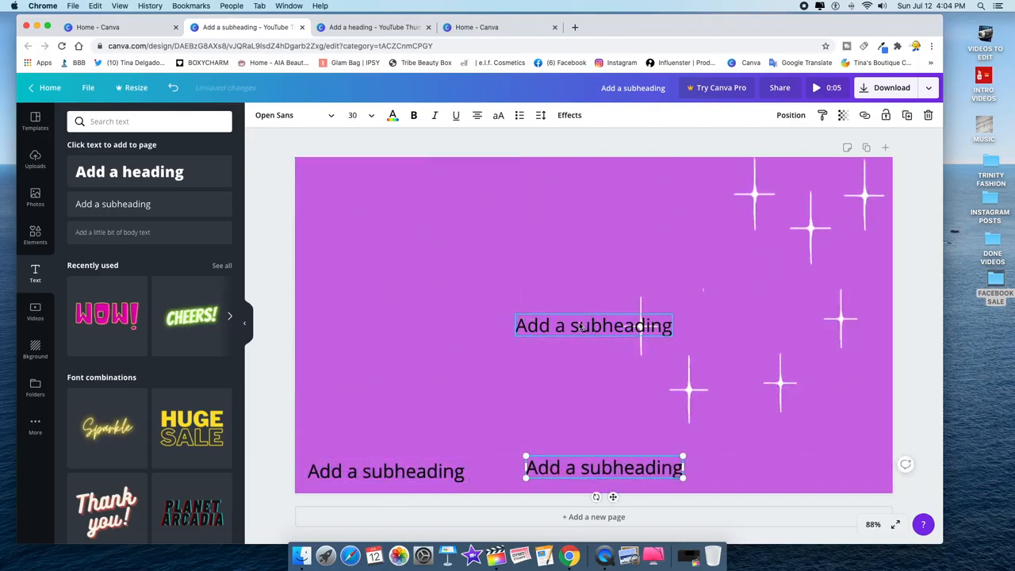
pyautogui.moveTo(581, 327); pyautogui.dragTo(785, 469)
pyautogui.moveTo(616, 471); pyautogui.dragTo(607, 475)
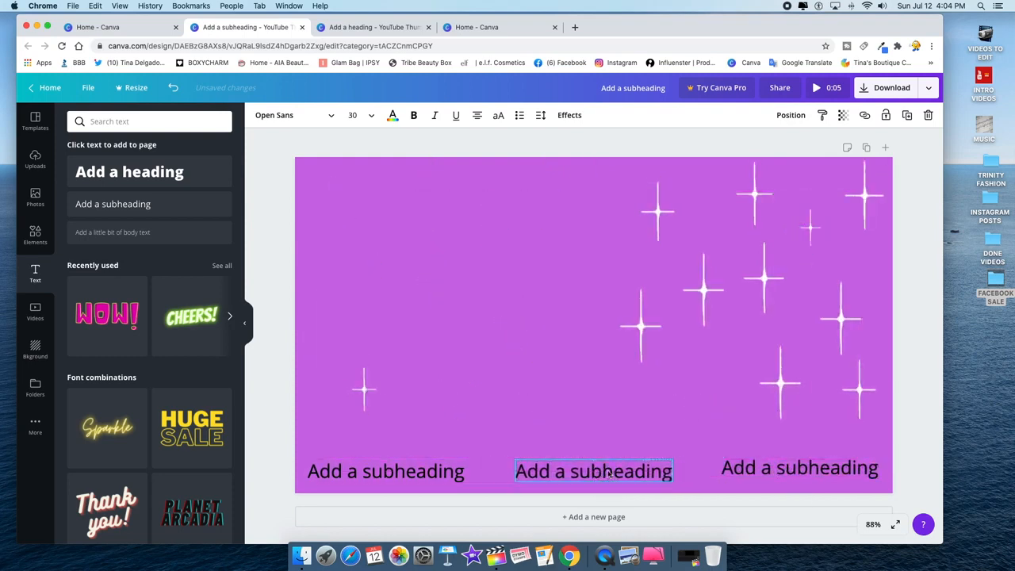
pyautogui.click(374, 472)
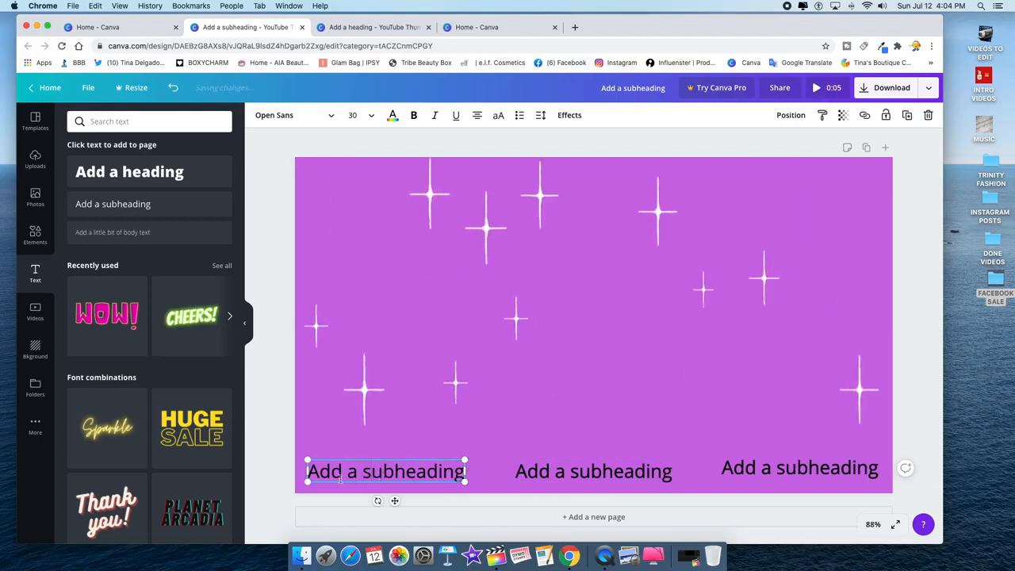
pyautogui.moveTo(311, 471); pyautogui.dragTo(441, 474)
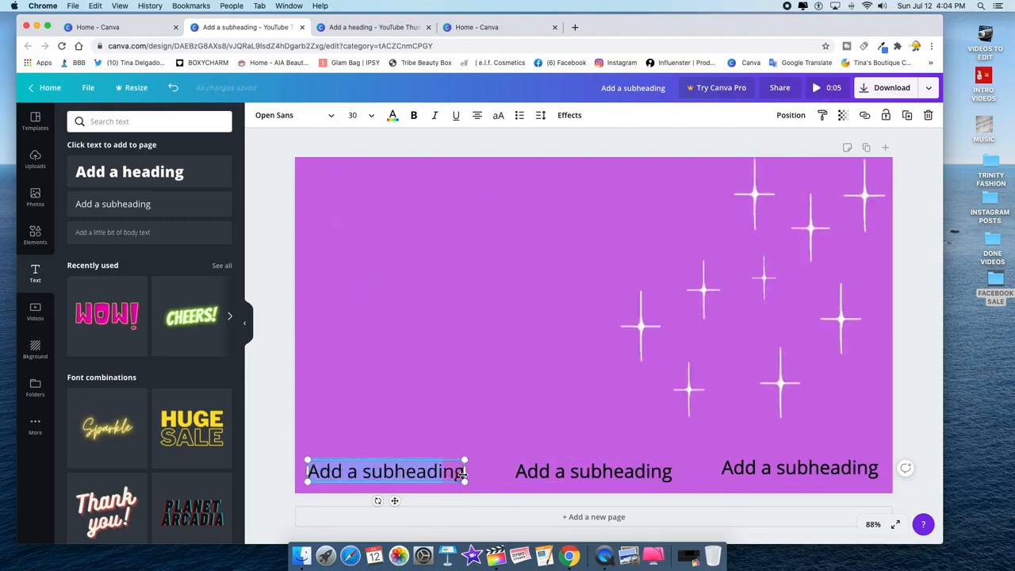
# - Change the three subheading texts to MAKEUP, LIFESTYLE and REVIEWS
pyautogui.write('MAKEUP')
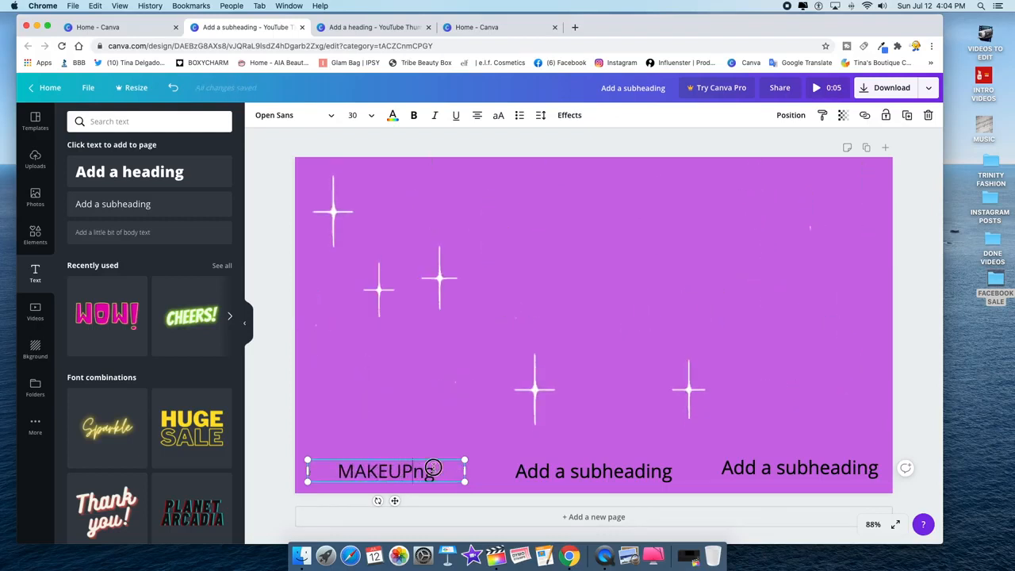
pyautogui.press('Delete')
pyautogui.press('Delete')
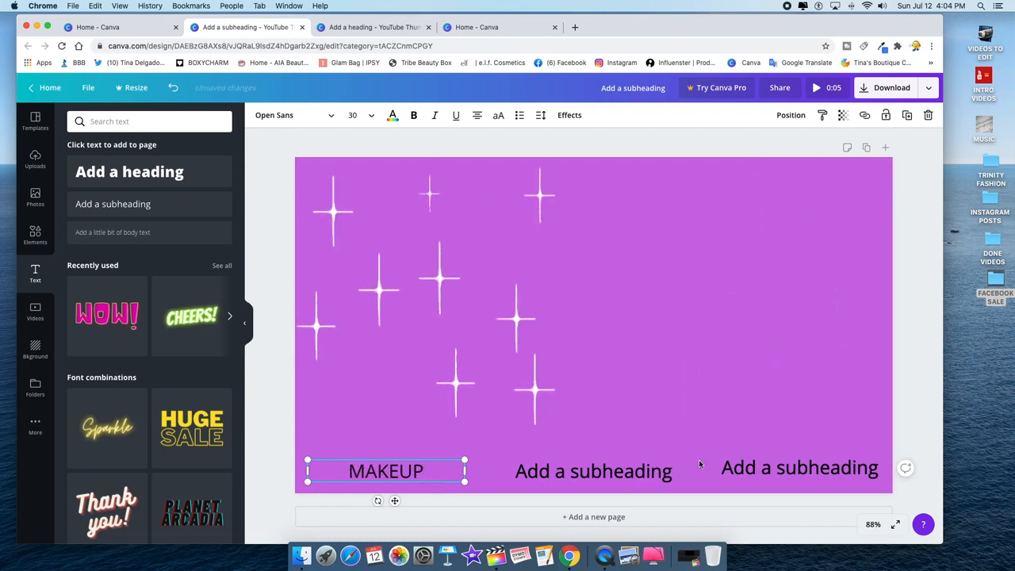
pyautogui.click(657, 477)
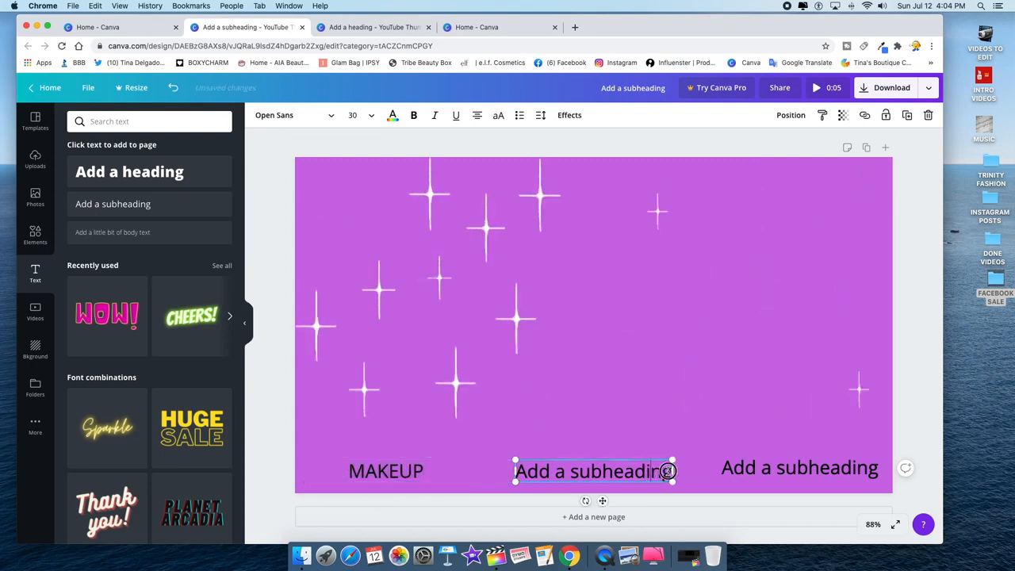
pyautogui.moveTo(666, 474); pyautogui.dragTo(527, 483)
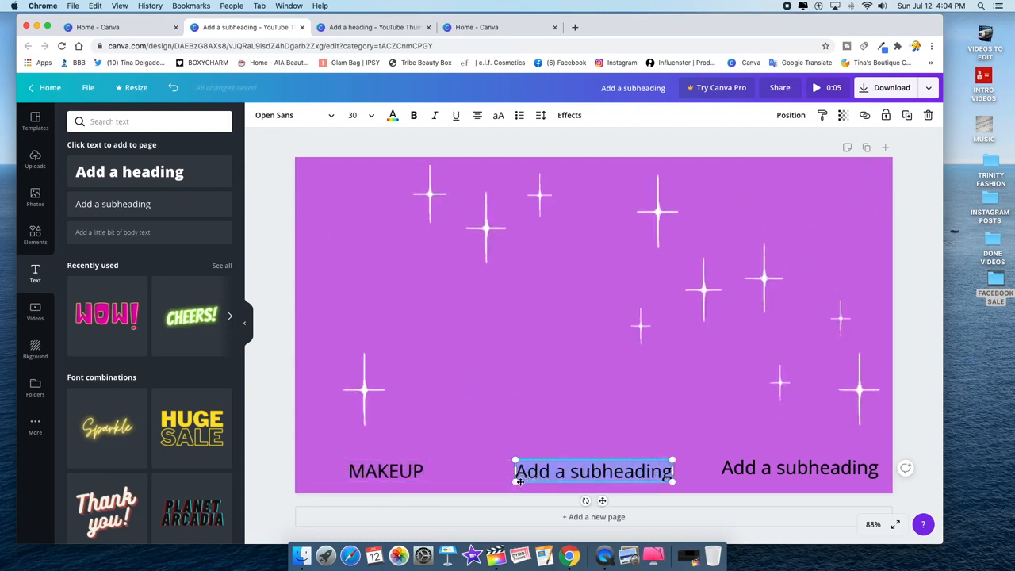
pyautogui.write('LIFESTYLE')
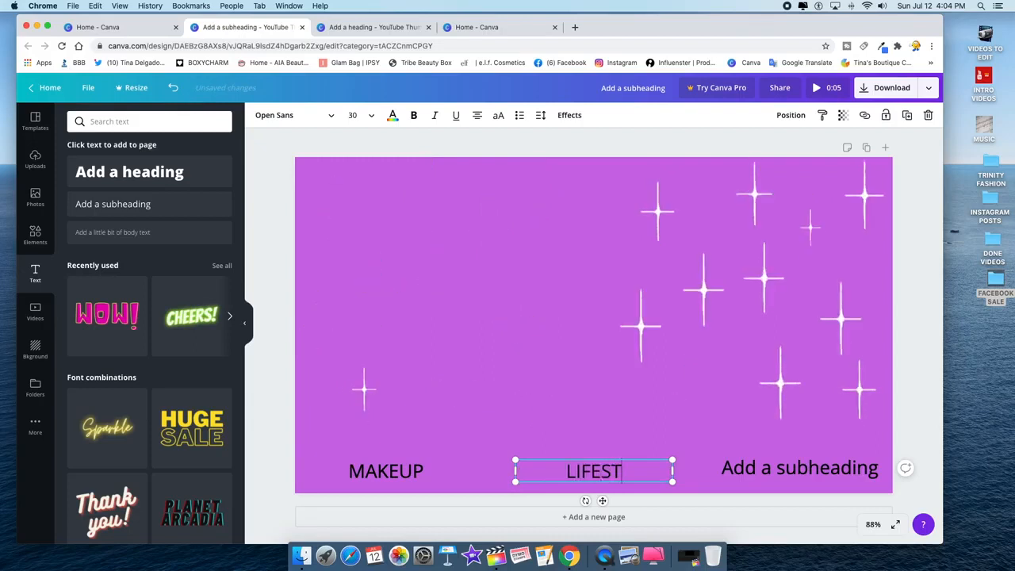
pyautogui.click(796, 471)
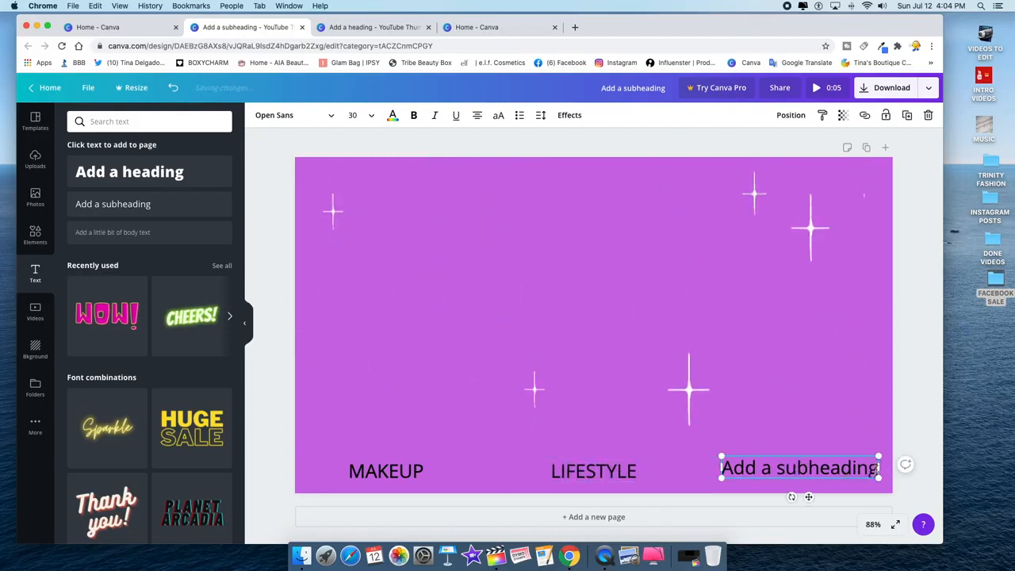
pyautogui.doubleClick(831, 469)
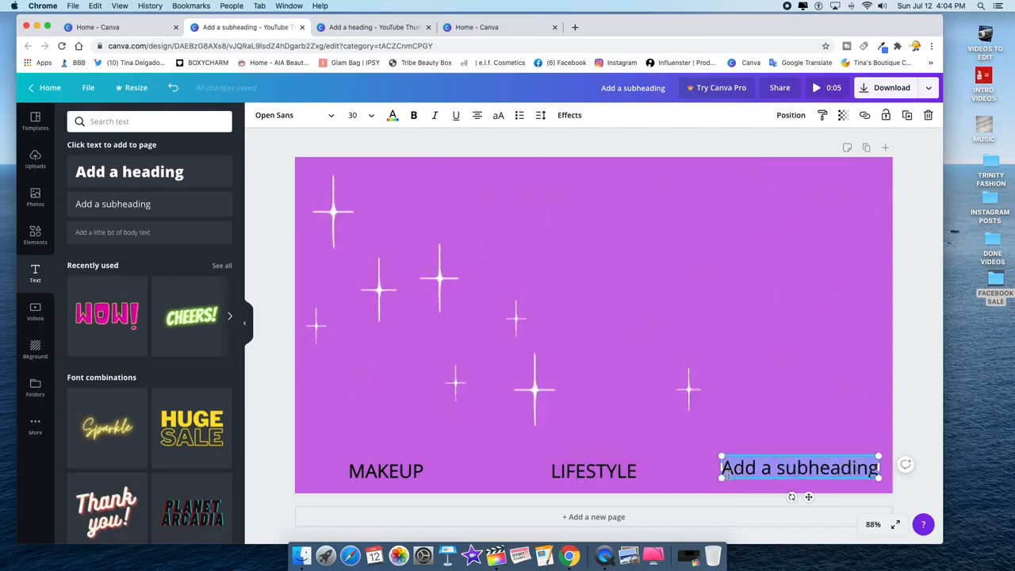
pyautogui.write('REVIEWS')
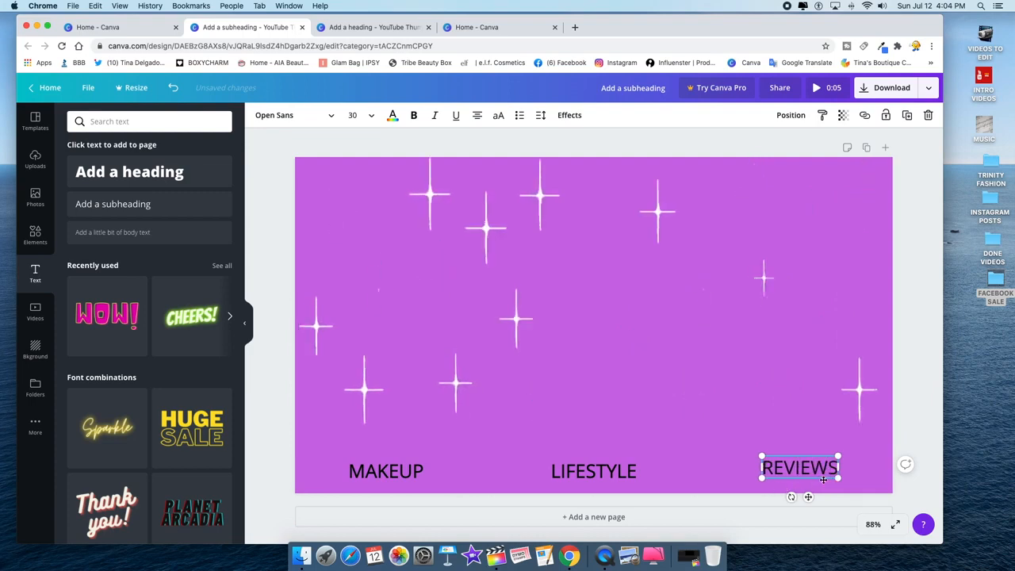
# - Narrow the MAKEUP and LIFESTYLE boxes and space all three labels evenly along the bottom
pyautogui.click(578, 474)
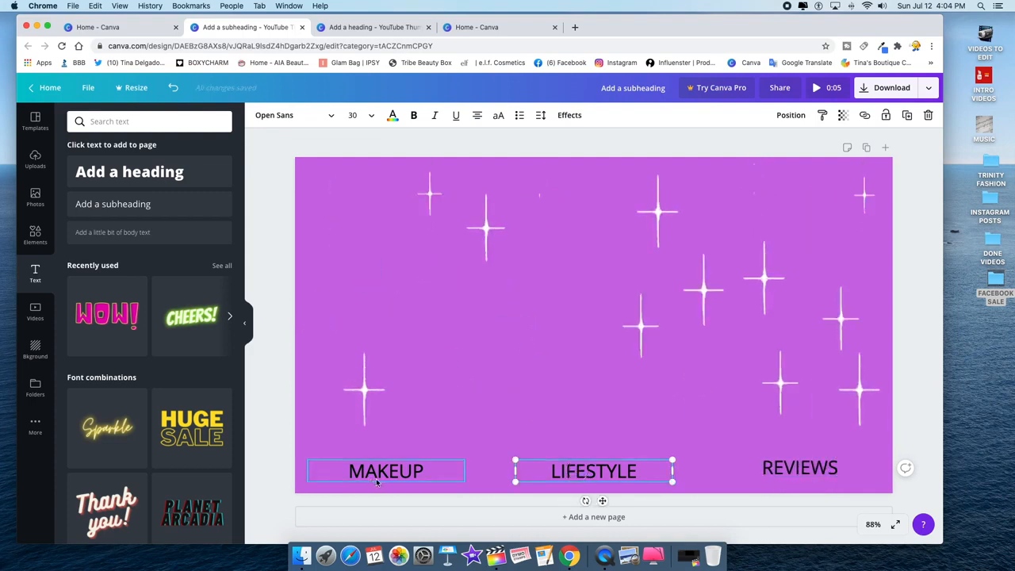
pyautogui.click(399, 470)
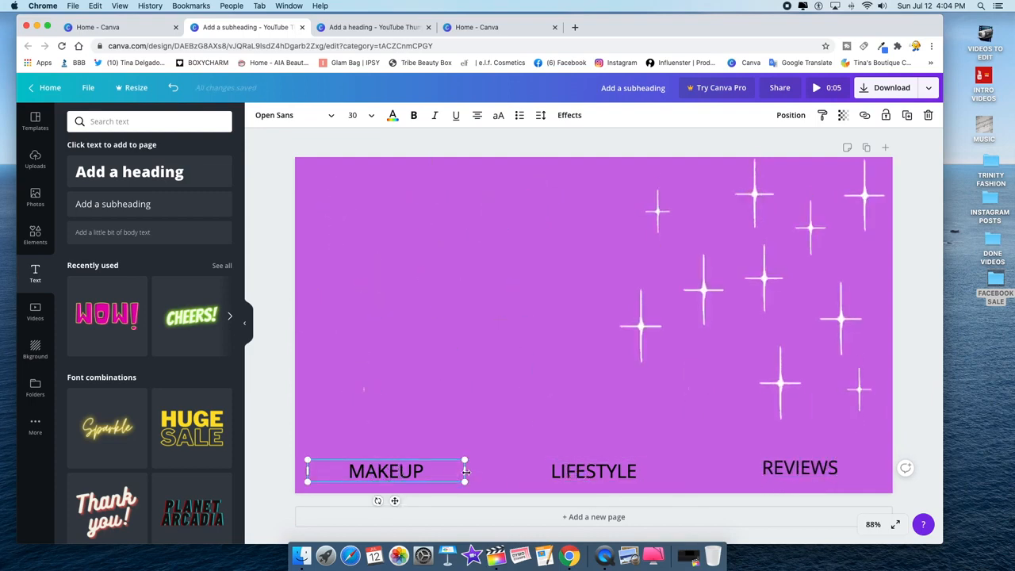
pyautogui.moveTo(466, 471); pyautogui.dragTo(416, 473)
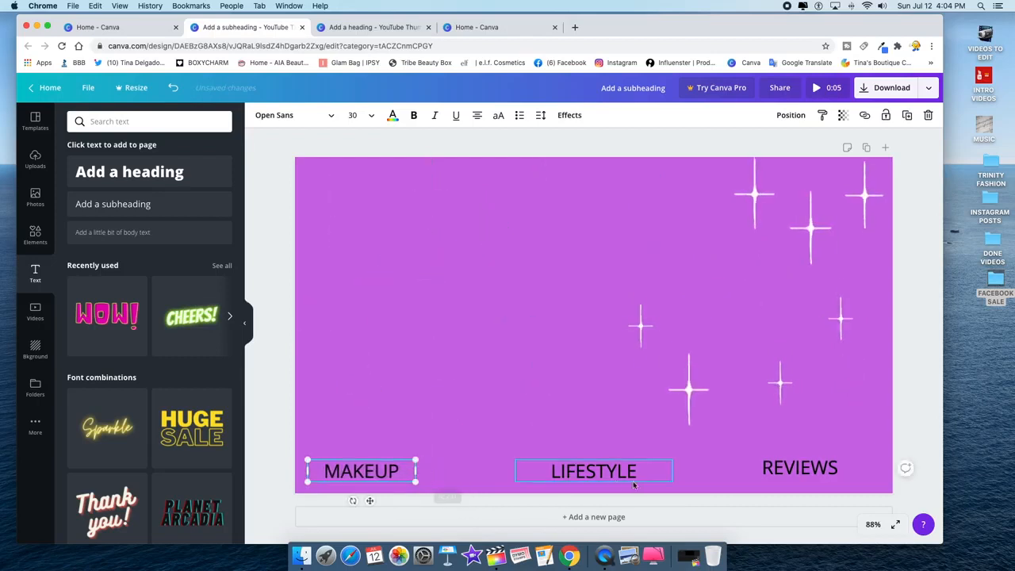
pyautogui.click(667, 477)
pyautogui.moveTo(674, 473); pyautogui.dragTo(616, 471)
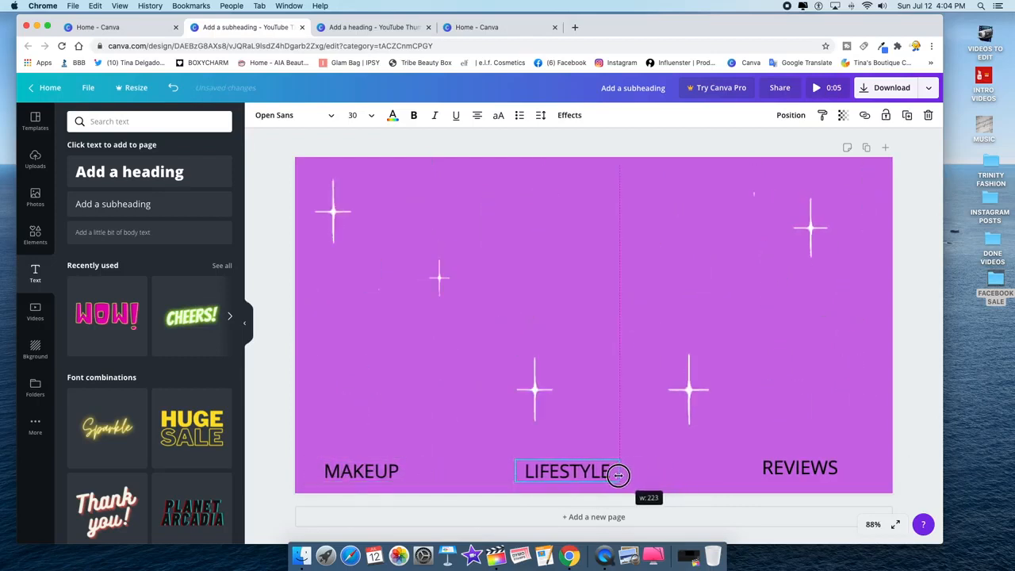
pyautogui.click(834, 472)
pyautogui.moveTo(802, 476); pyautogui.dragTo(793, 479)
pyautogui.moveTo(564, 474); pyautogui.dragTo(587, 473)
pyautogui.click(361, 474)
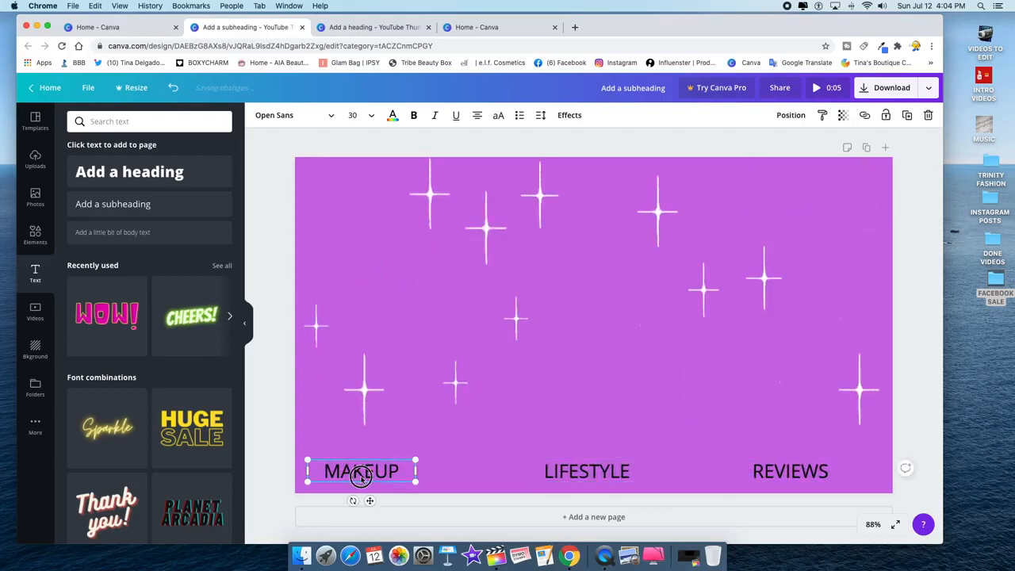
pyautogui.moveTo(361, 474); pyautogui.dragTo(368, 474)
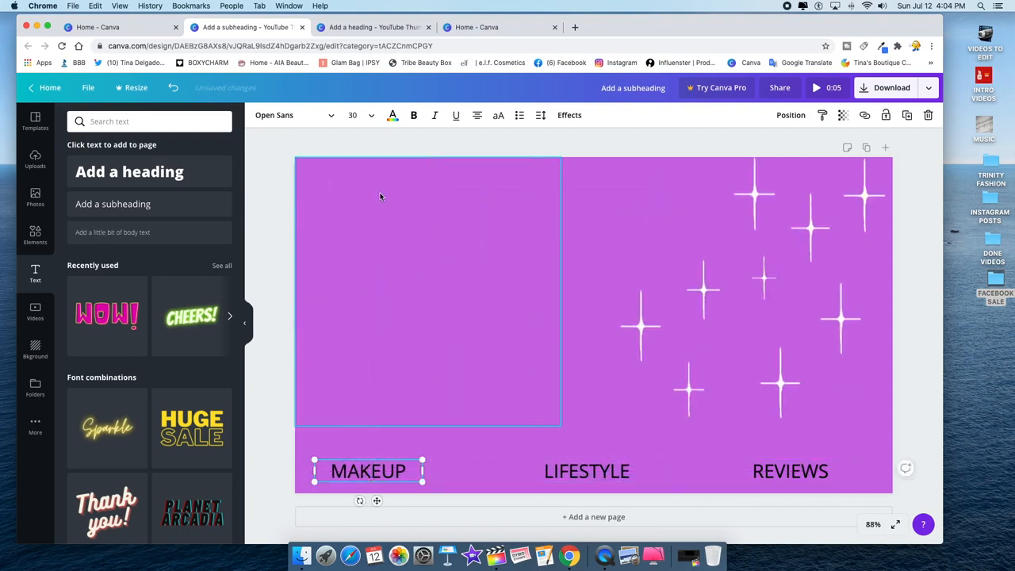
# - Set MAKEUP, LIFESTYLE and REVIEWS text colour to white from Default colors
pyautogui.click(392, 117)
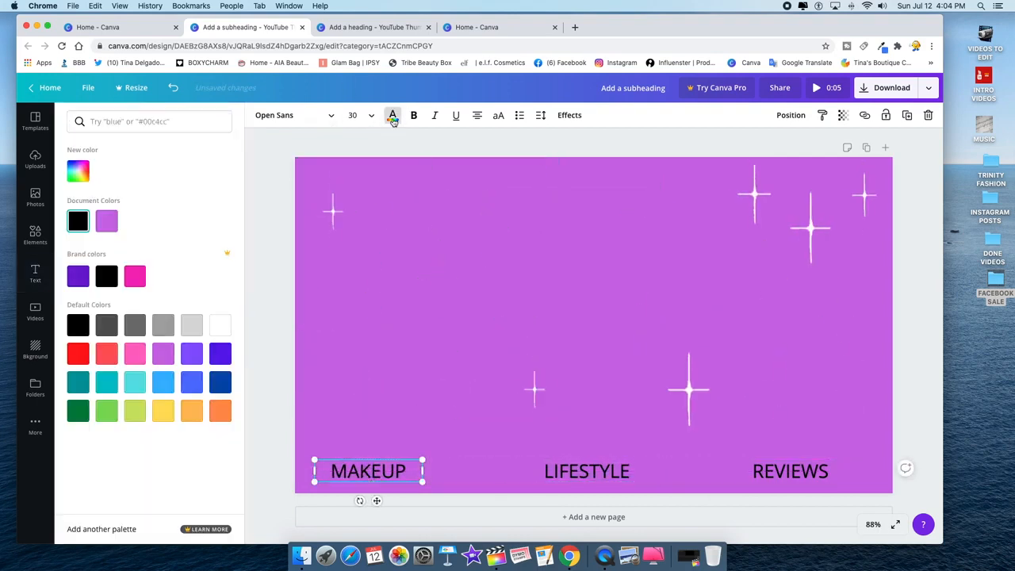
pyautogui.click(220, 325)
pyautogui.click(587, 471)
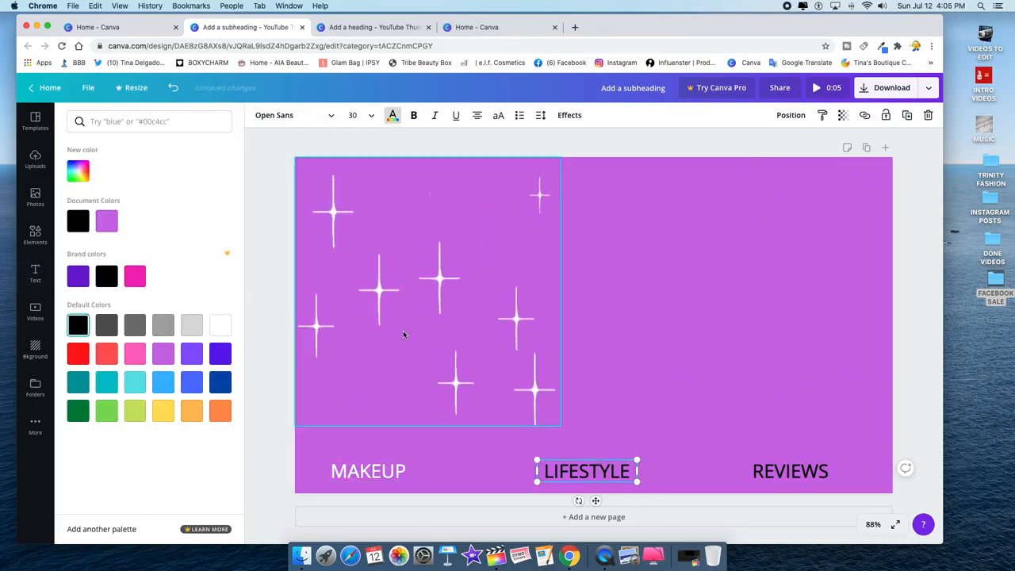
pyautogui.click(224, 322)
pyautogui.click(790, 470)
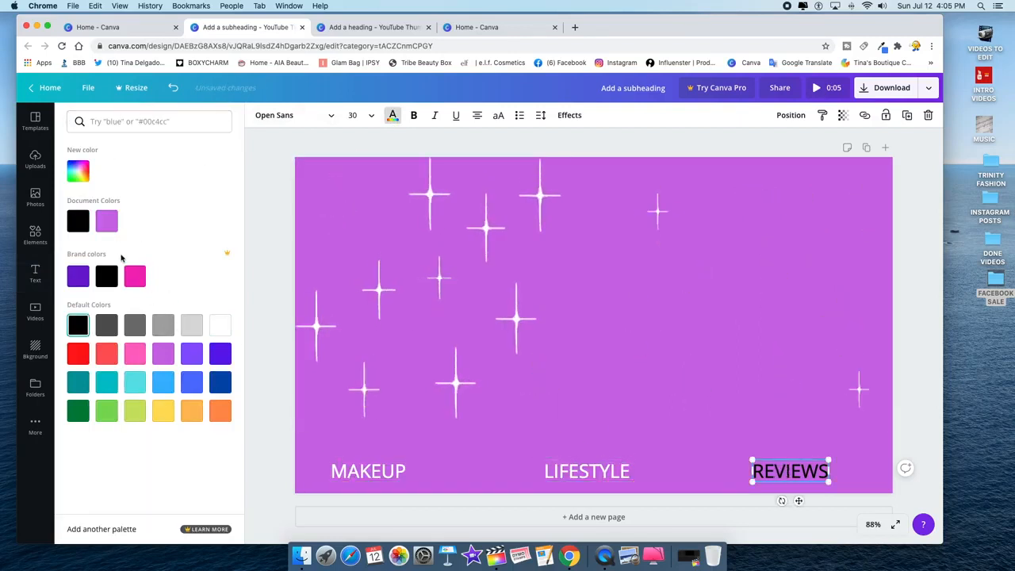
pyautogui.click(219, 328)
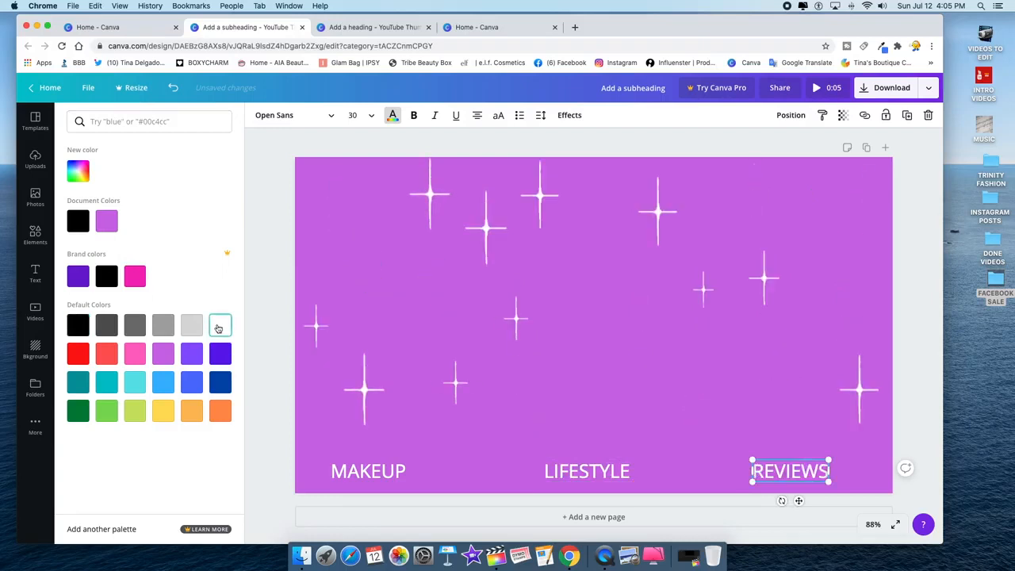
pyautogui.click(447, 275)
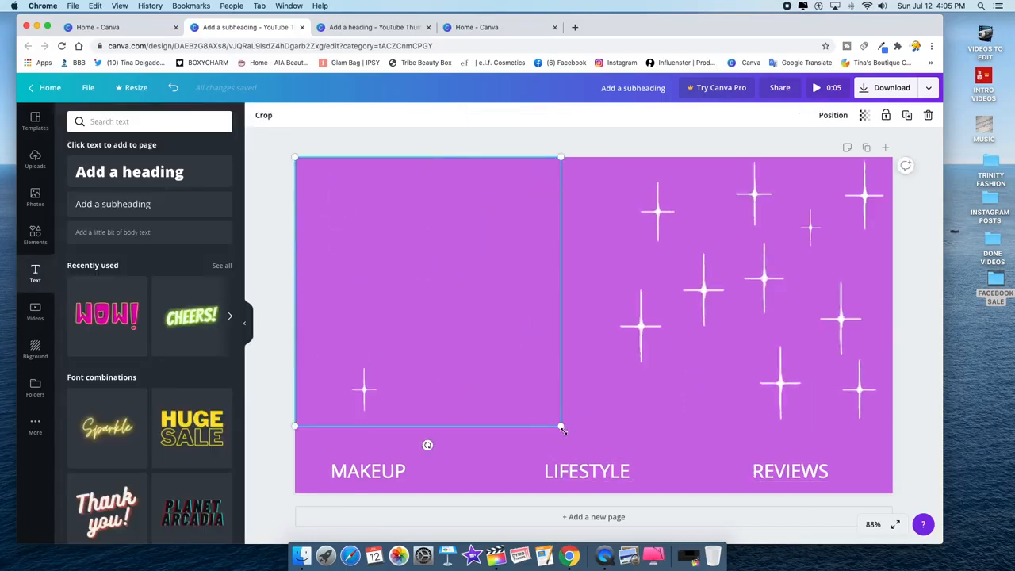
# - Enlarge the left and right sparkle graphics, snapping the right one to the page's right edge
pyautogui.moveTo(561, 426); pyautogui.dragTo(627, 493)
pyautogui.click(804, 257)
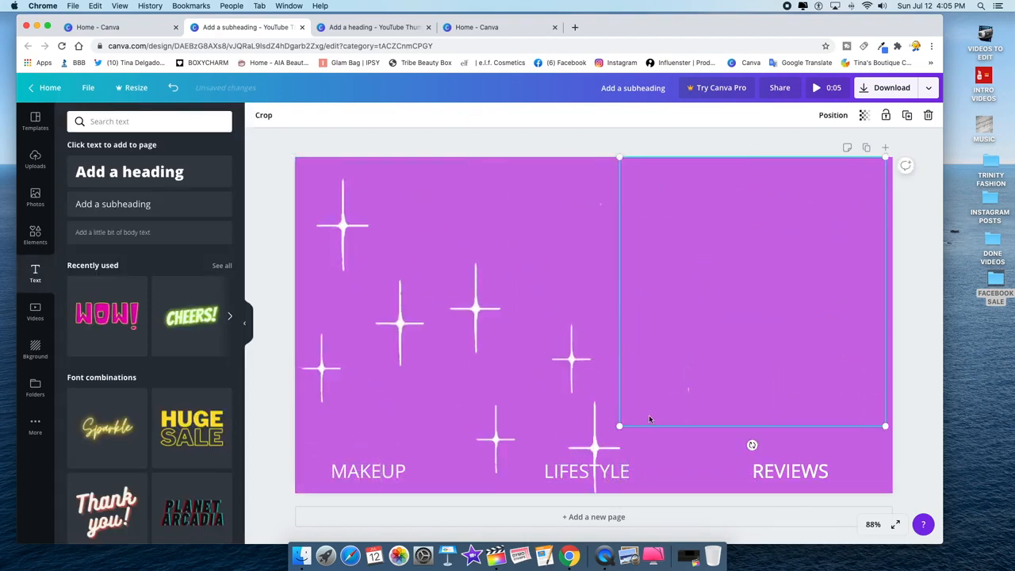
pyautogui.moveTo(618, 427); pyautogui.dragTo(573, 517)
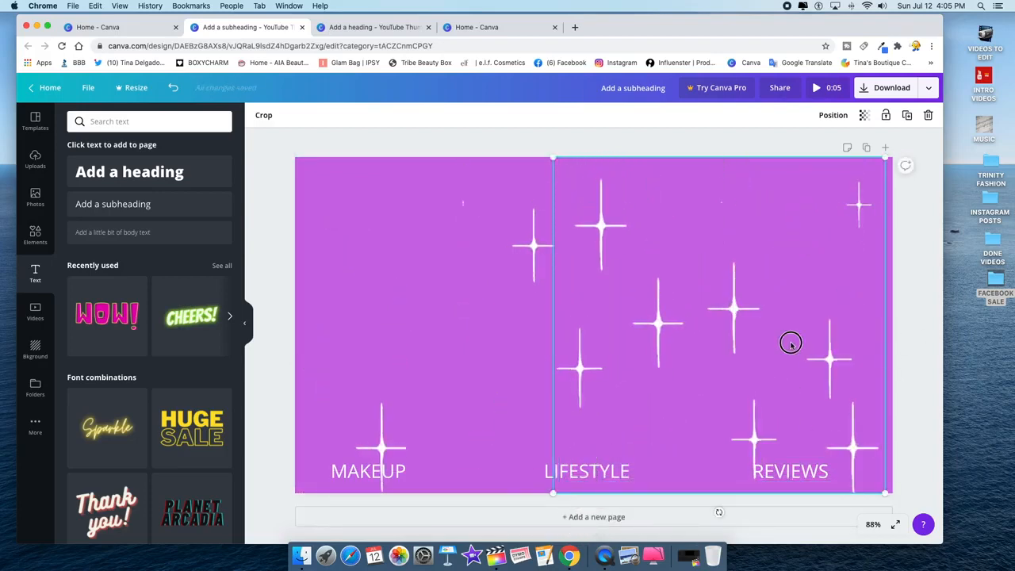
pyautogui.moveTo(791, 342); pyautogui.dragTo(799, 341)
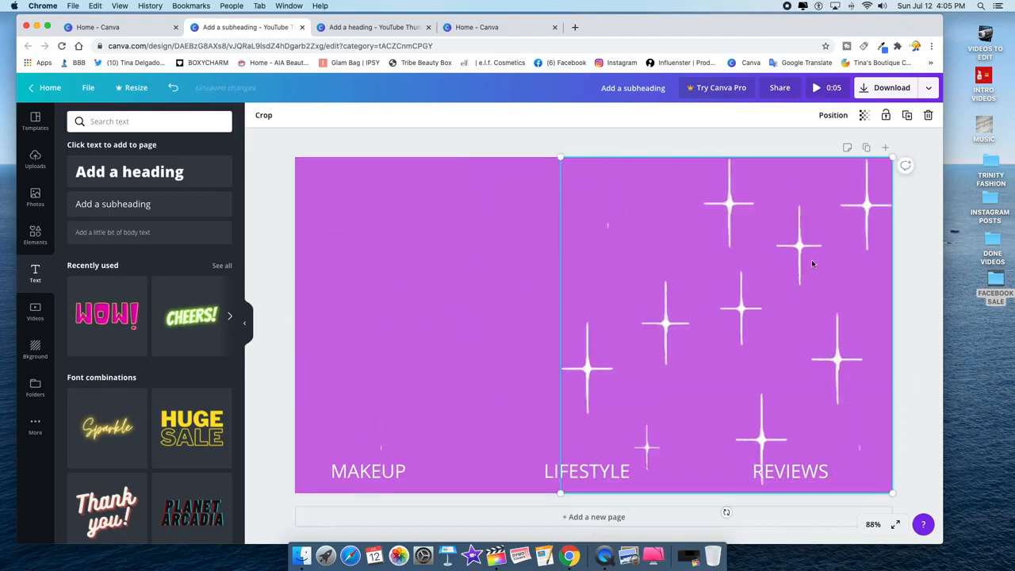
pyautogui.click(723, 141)
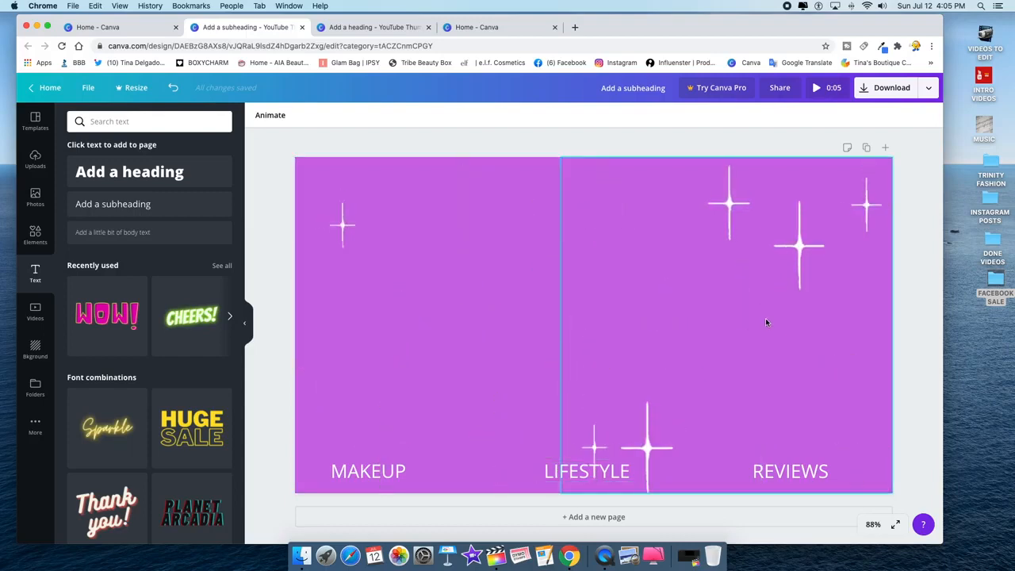
# - Add a blank second page, review the pink design's portrait page, then return
pyautogui.click(887, 150)
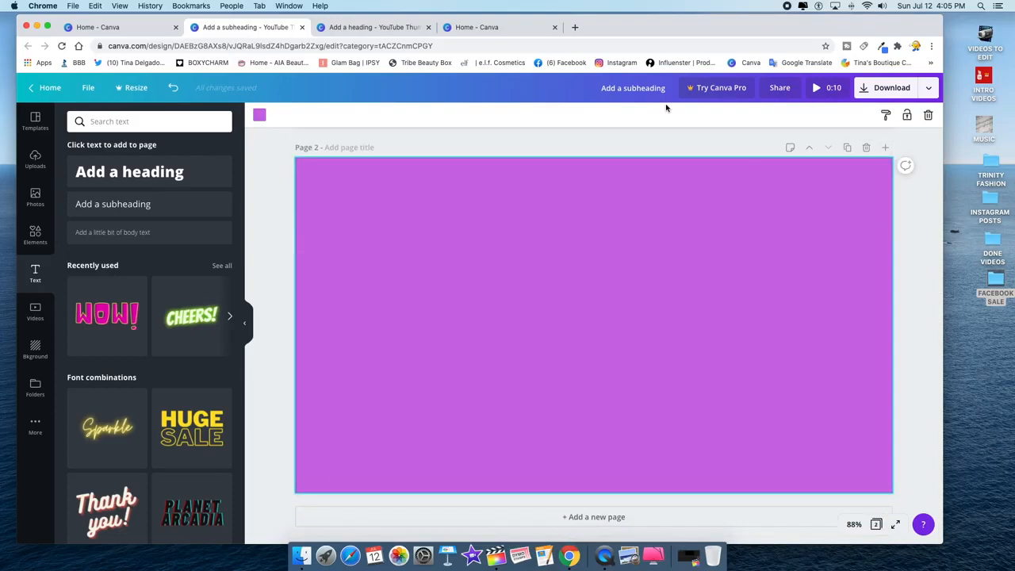
pyautogui.click(379, 29)
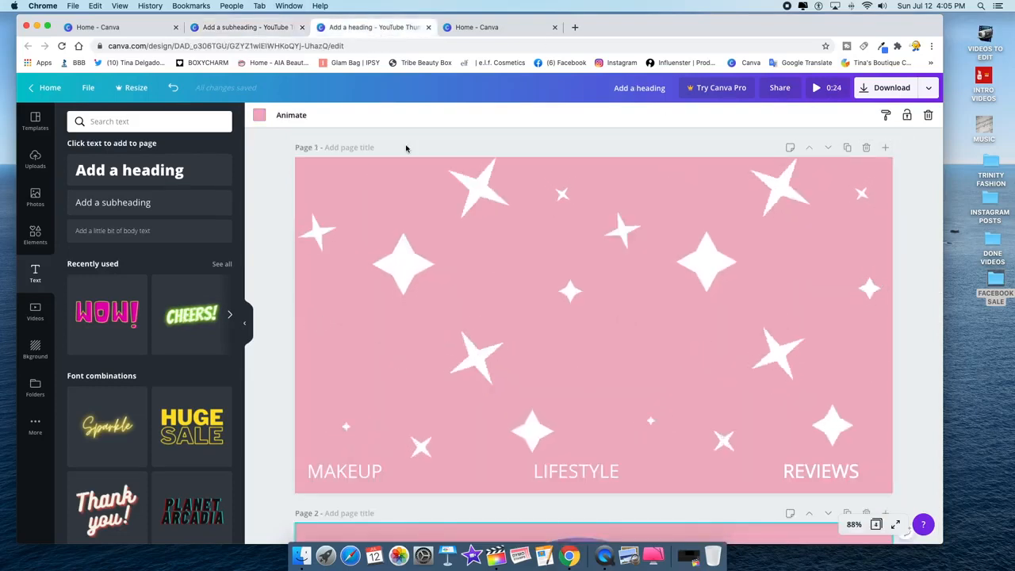
pyautogui.scroll(-3, 533, 295)
pyautogui.scroll(-5, 534, 296)
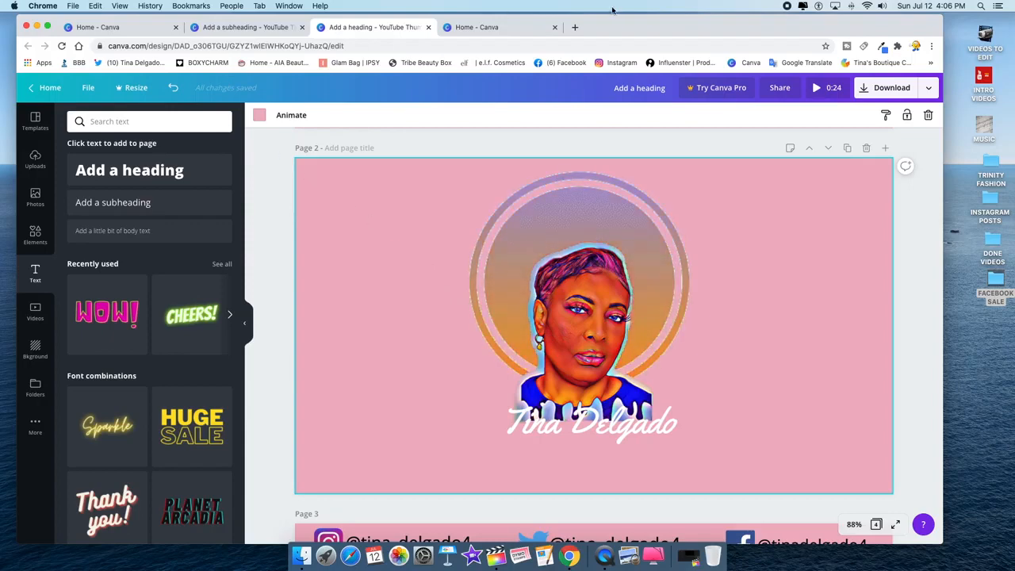
pyautogui.click(243, 27)
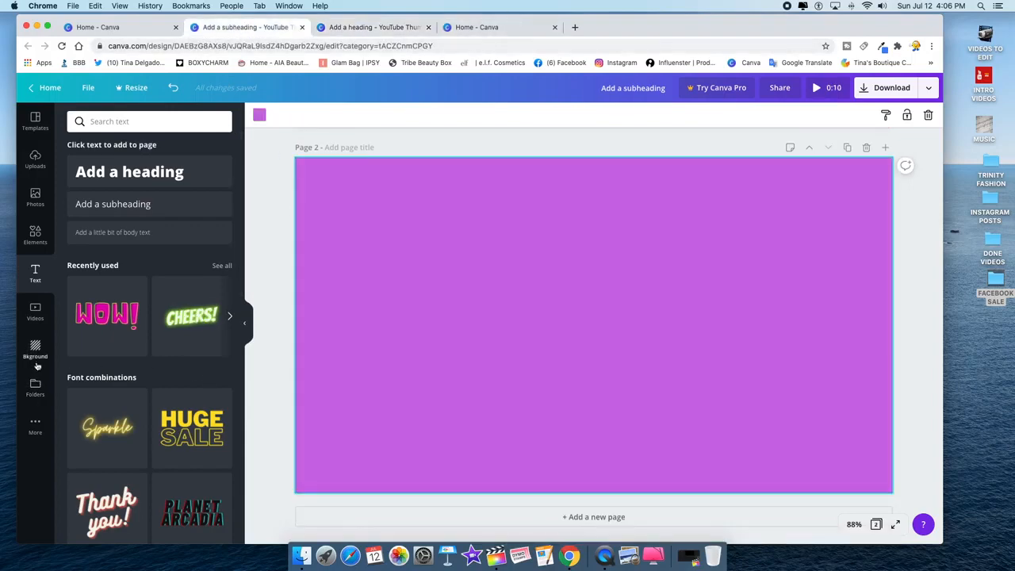
# - Add the uploaded cut-out portrait to page 2, shrink it and nudge it into place
pyautogui.click(35, 159)
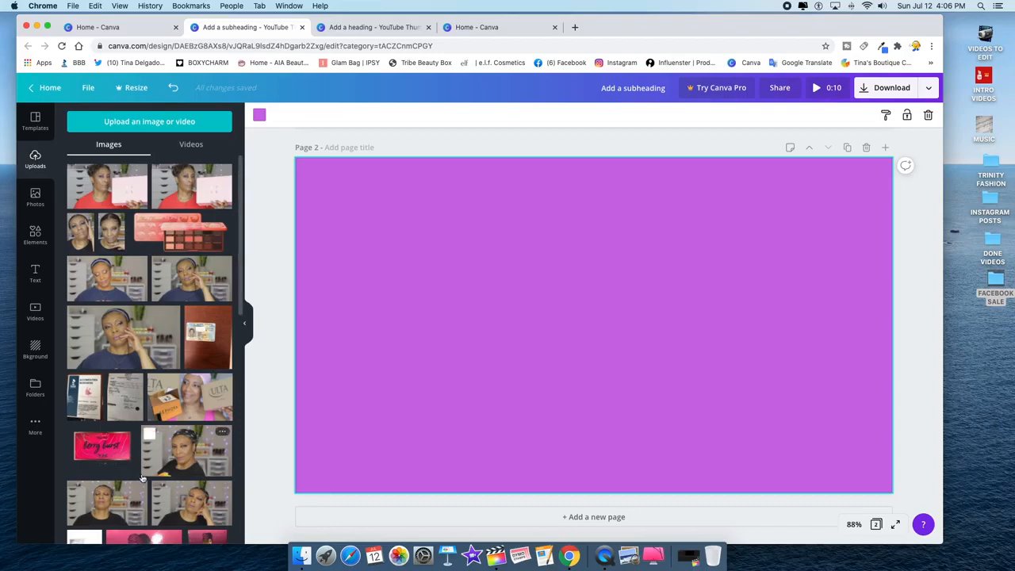
pyautogui.scroll(-10, 142, 477)
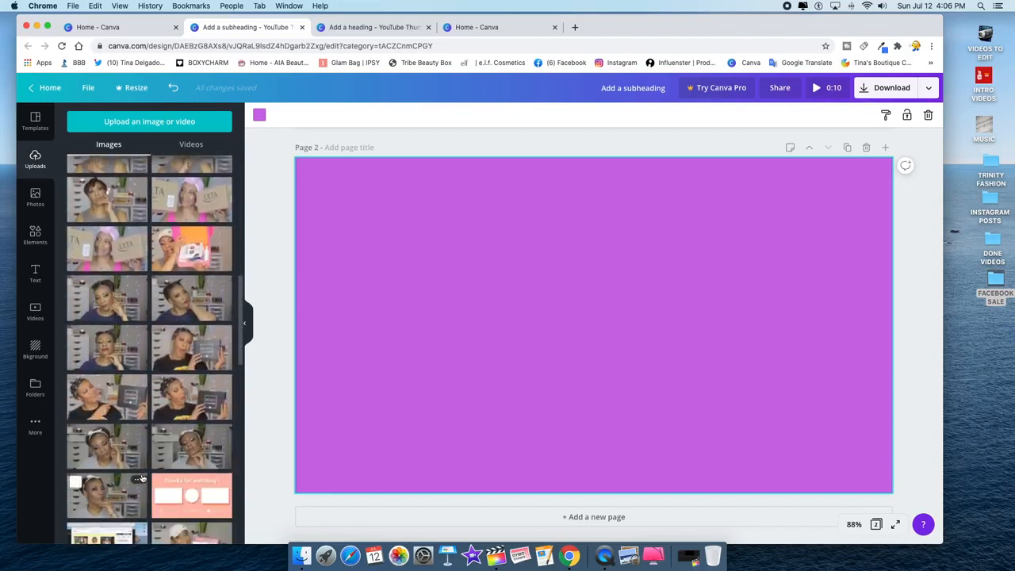
pyautogui.scroll(-10, 142, 477)
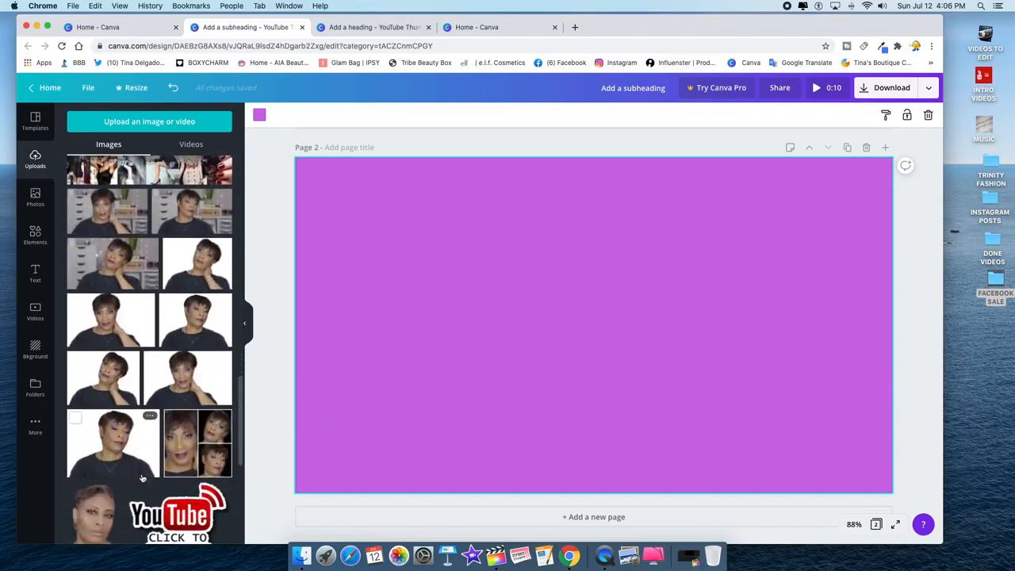
pyautogui.scroll(-2, 142, 477)
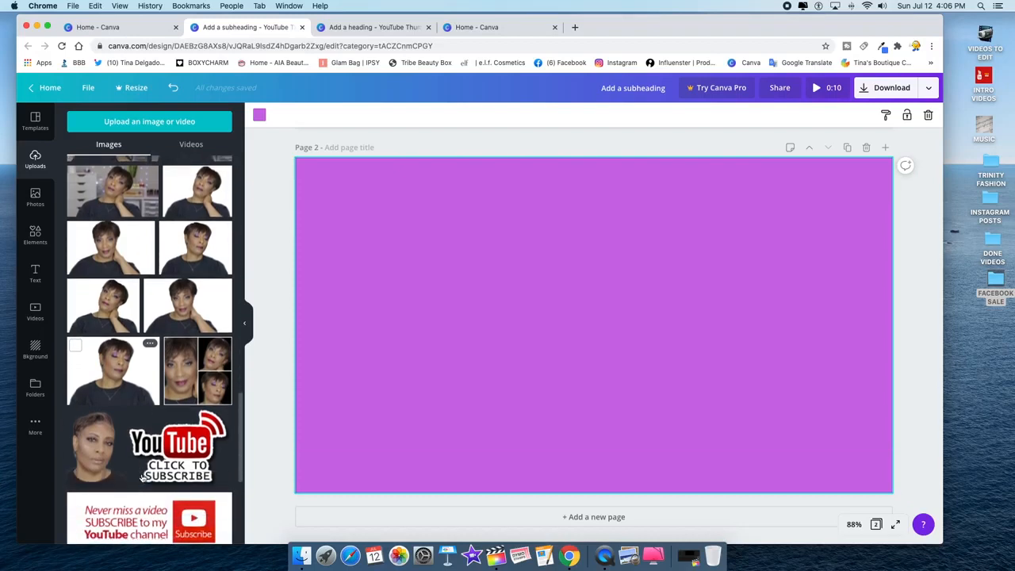
pyautogui.scroll(-1, 106, 461)
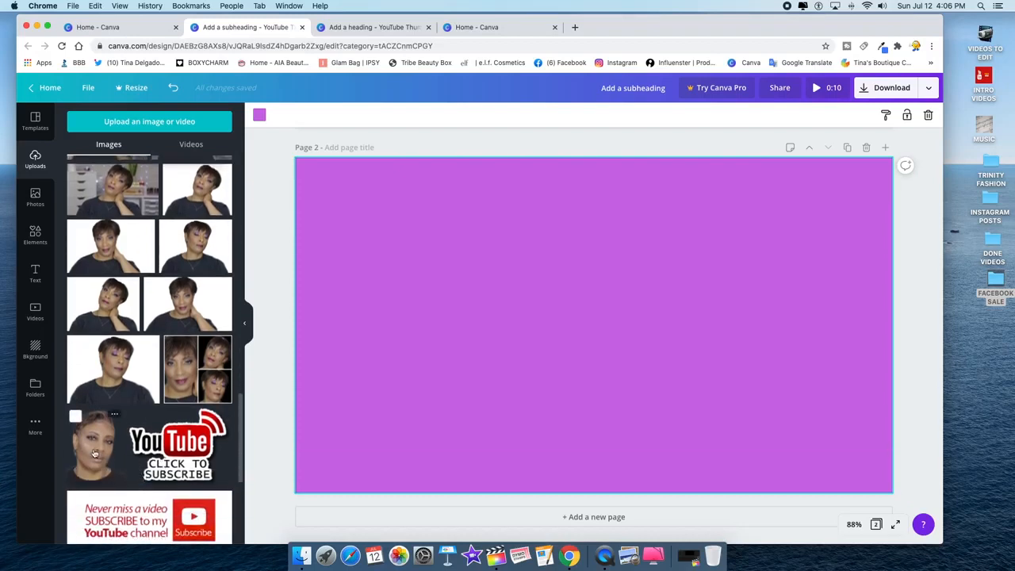
pyautogui.click(96, 456)
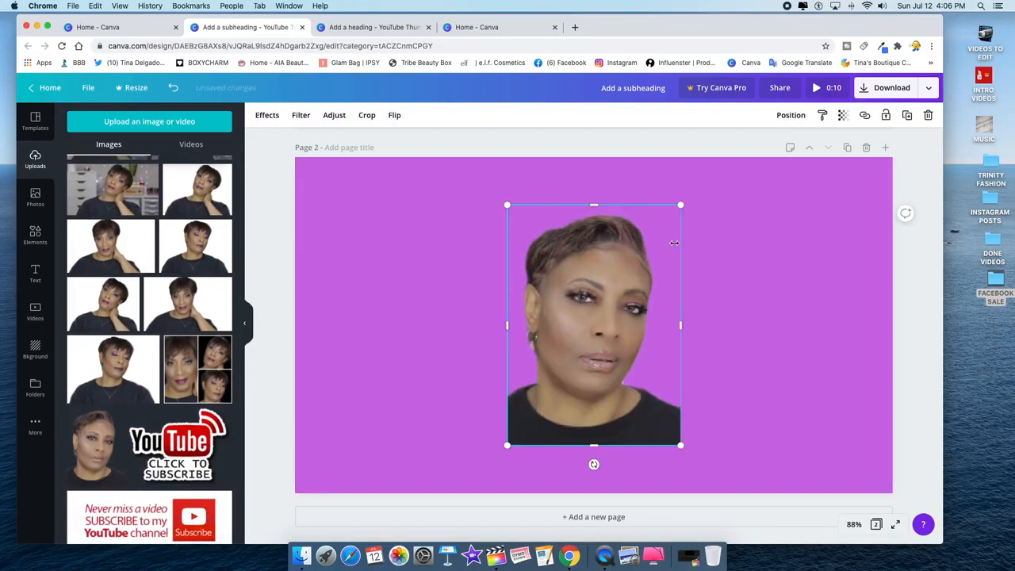
pyautogui.moveTo(678, 210); pyautogui.dragTo(652, 244)
pyautogui.click(476, 28)
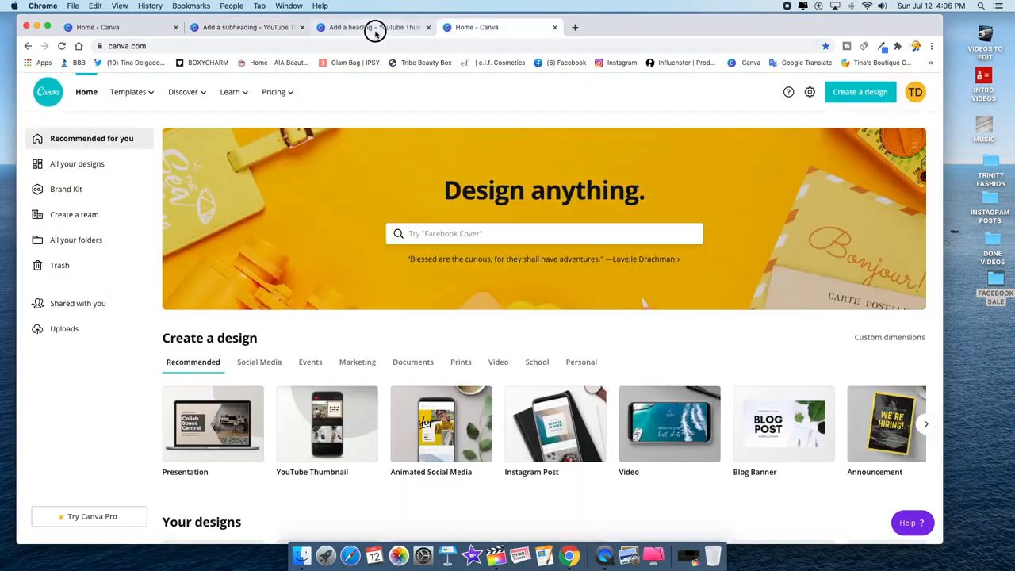
pyautogui.click(376, 29)
pyautogui.click(242, 32)
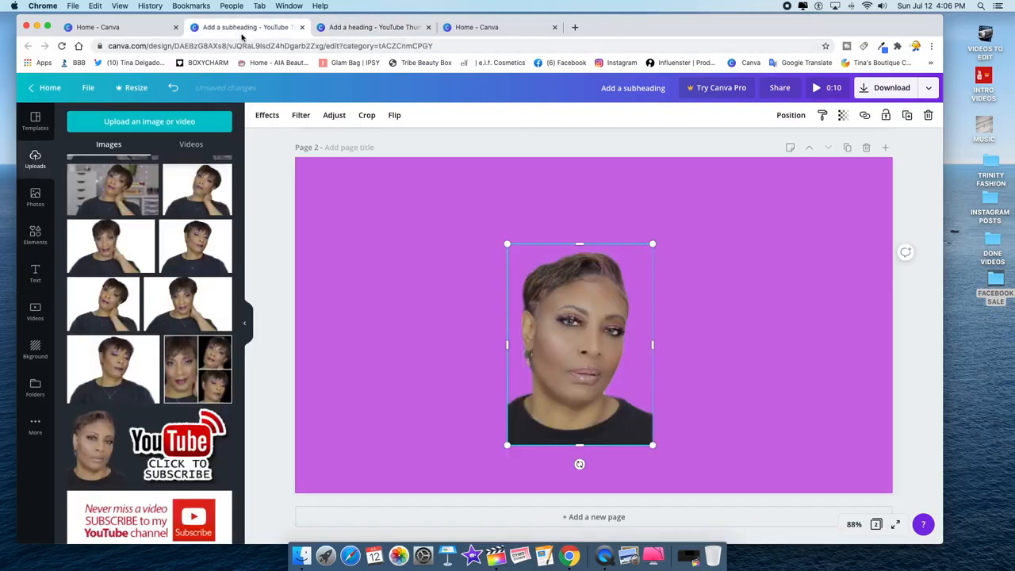
pyautogui.moveTo(591, 344); pyautogui.dragTo(596, 333)
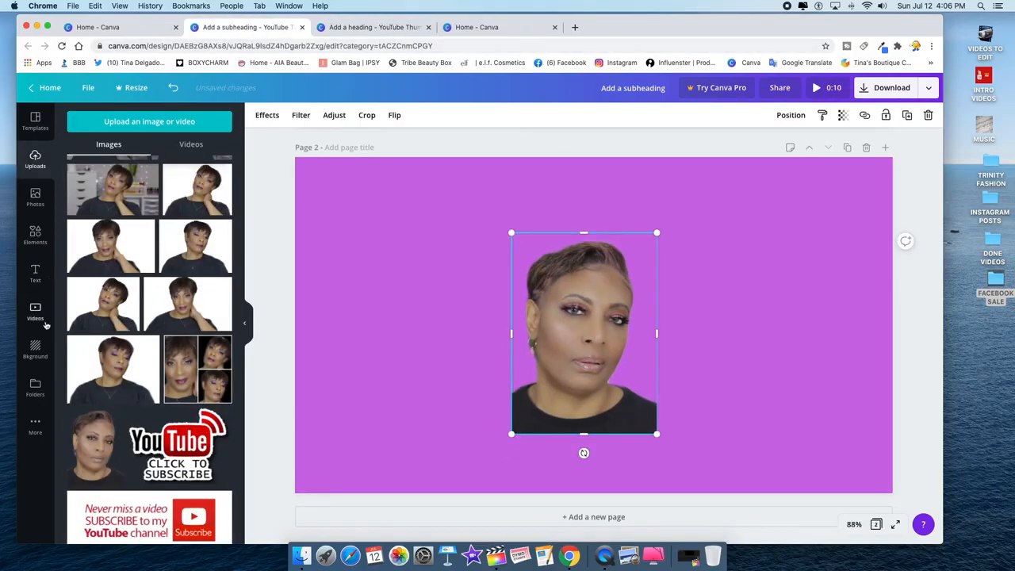
# - Open Elements and start a sticker search for 'Stickers CIRCLES'
pyautogui.click(35, 249)
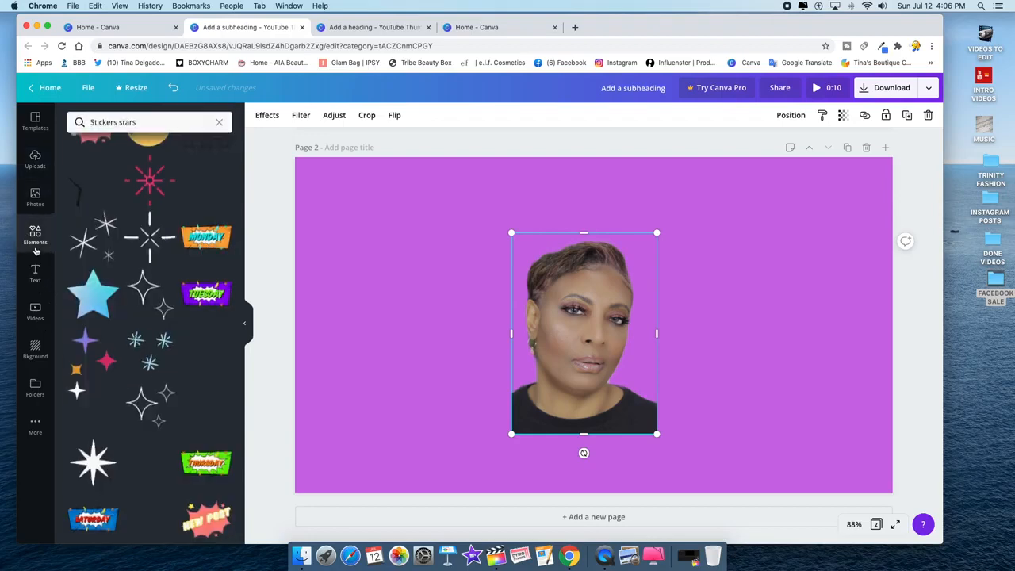
pyautogui.click(355, 27)
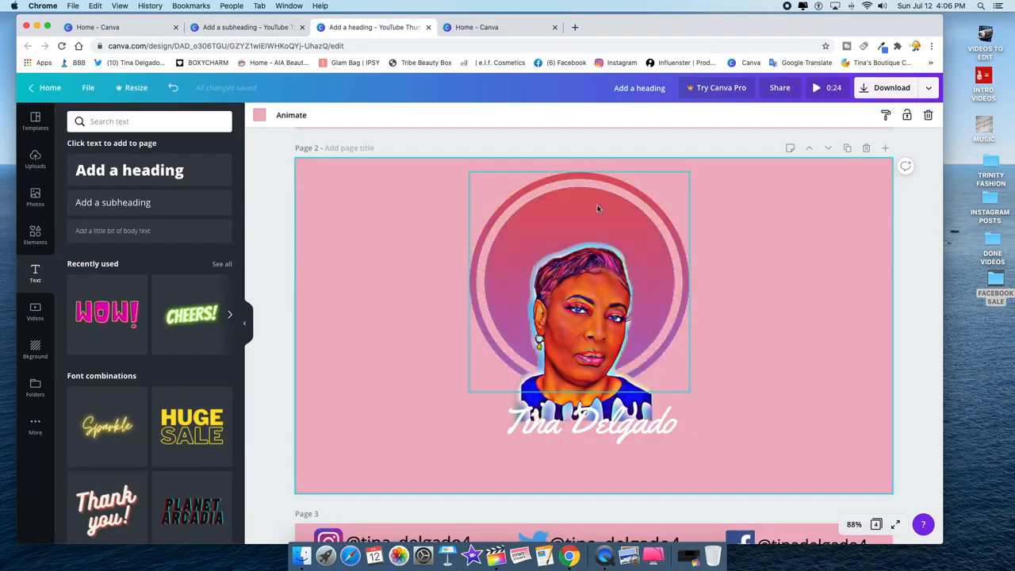
pyautogui.click(265, 29)
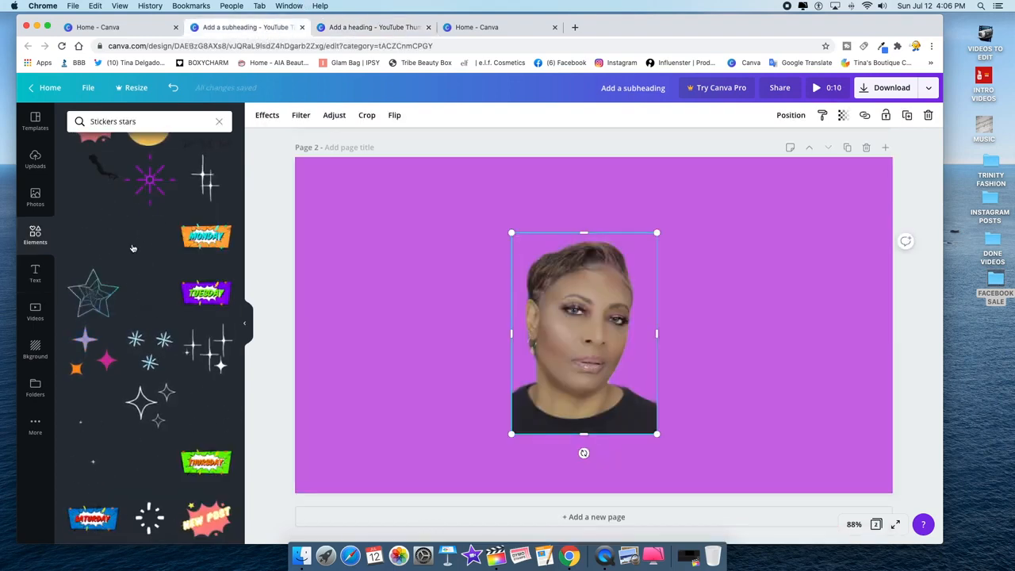
pyautogui.click(171, 124)
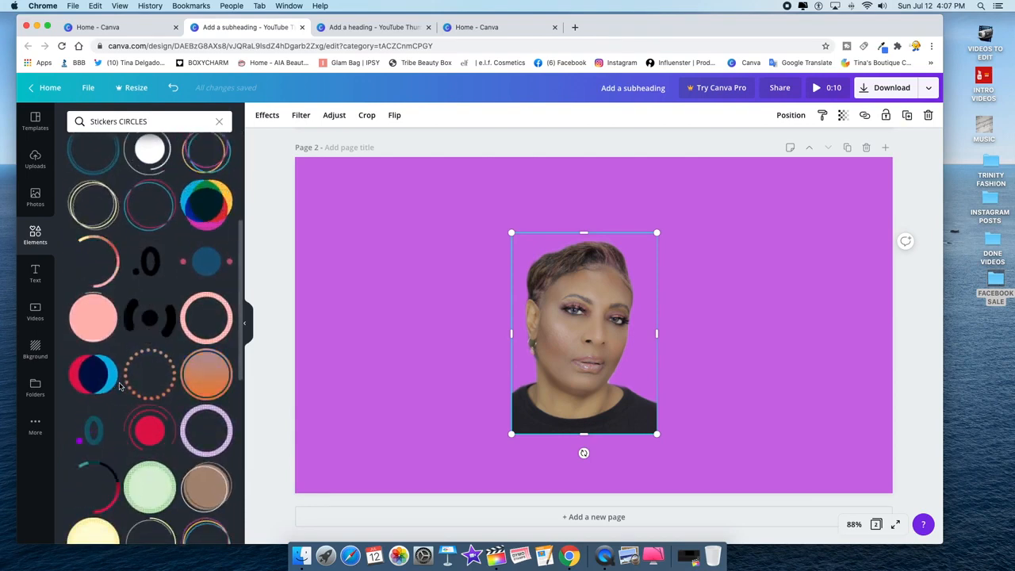
# - Add an animated gradient circle sticker, shrink it and centre it over the face
pyautogui.click(192, 366)
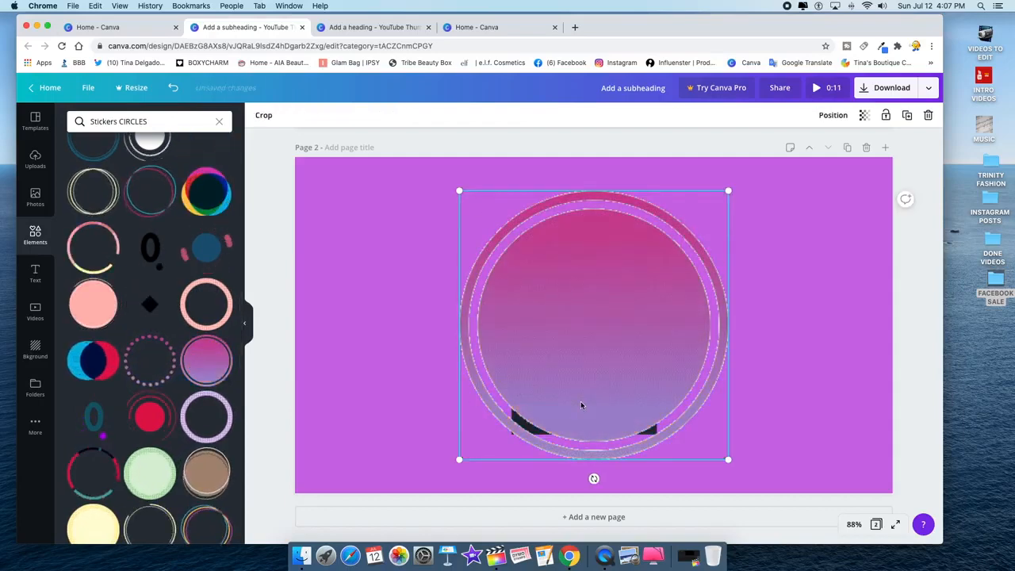
pyautogui.moveTo(577, 365); pyautogui.dragTo(578, 374)
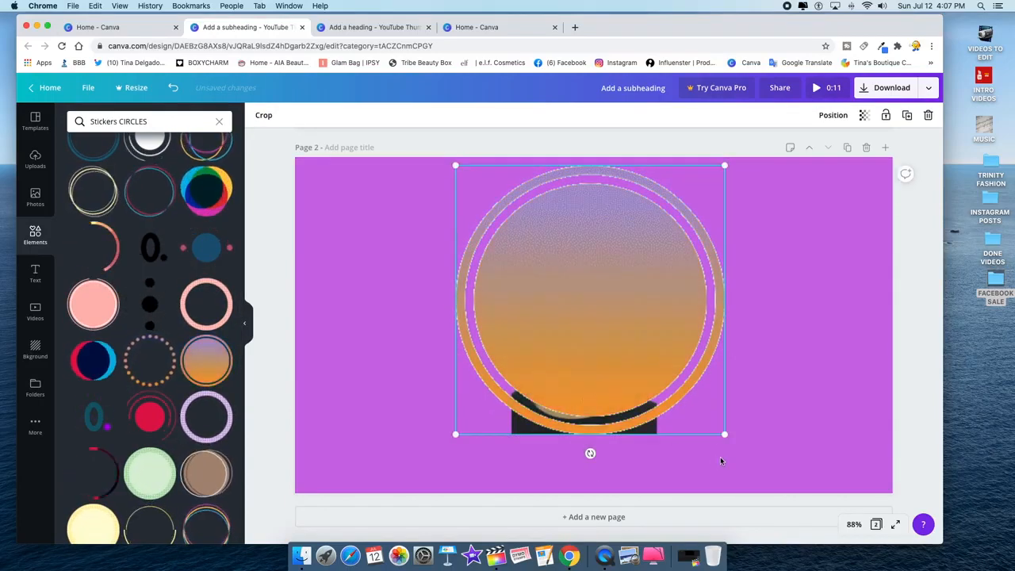
pyautogui.moveTo(725, 434); pyautogui.dragTo(650, 359)
pyautogui.moveTo(522, 307); pyautogui.dragTo(563, 299)
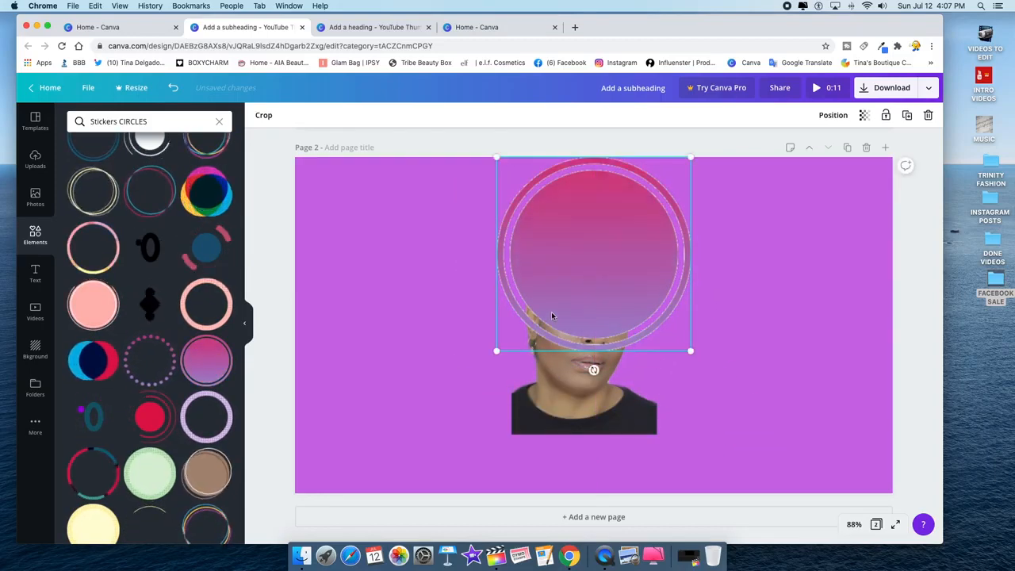
pyautogui.moveTo(643, 303); pyautogui.dragTo(634, 310)
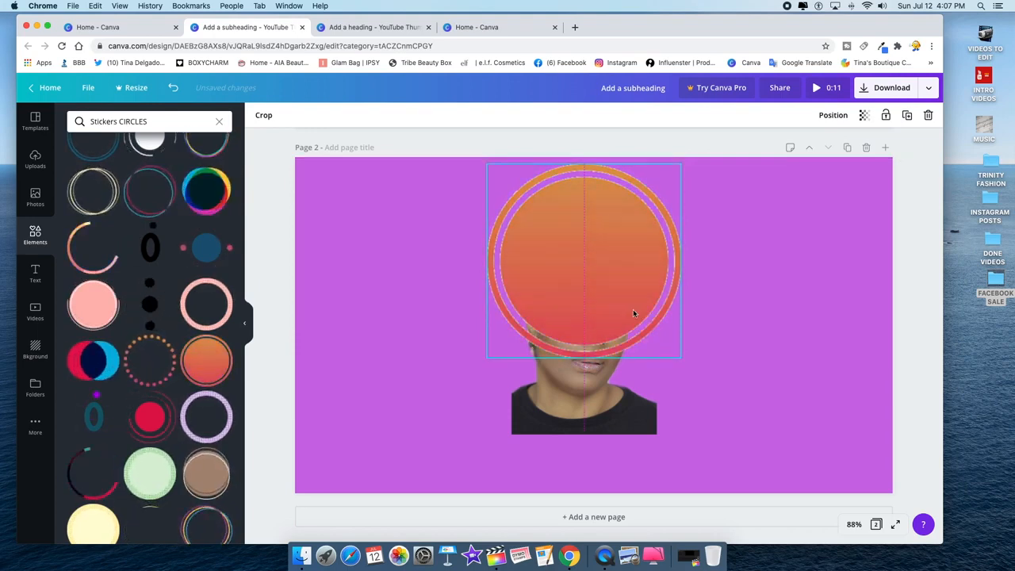
# - Send the circle sticker behind the portrait and move the photo up into the circle
pyautogui.click(831, 116)
pyautogui.click(797, 147)
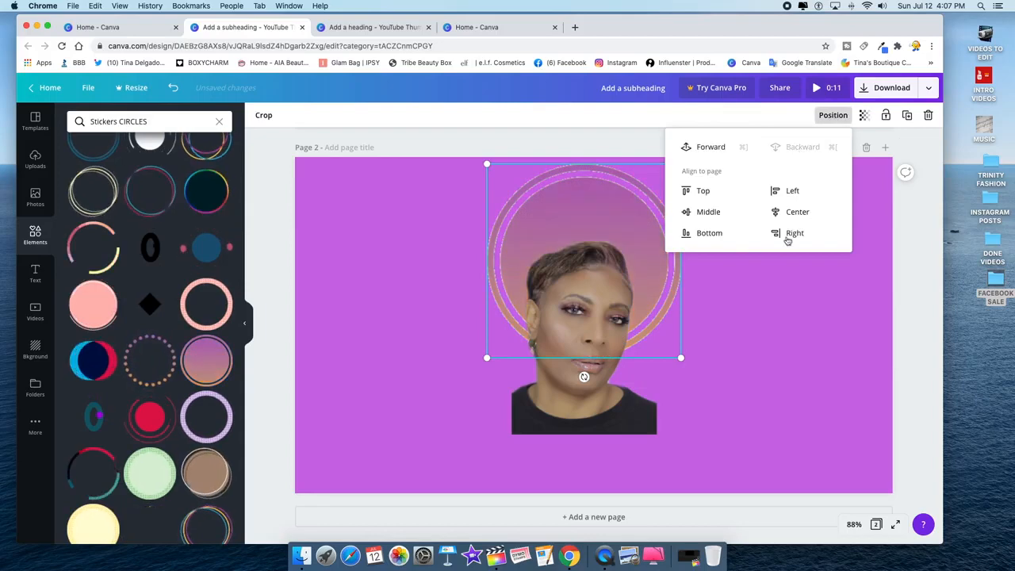
pyautogui.click(775, 345)
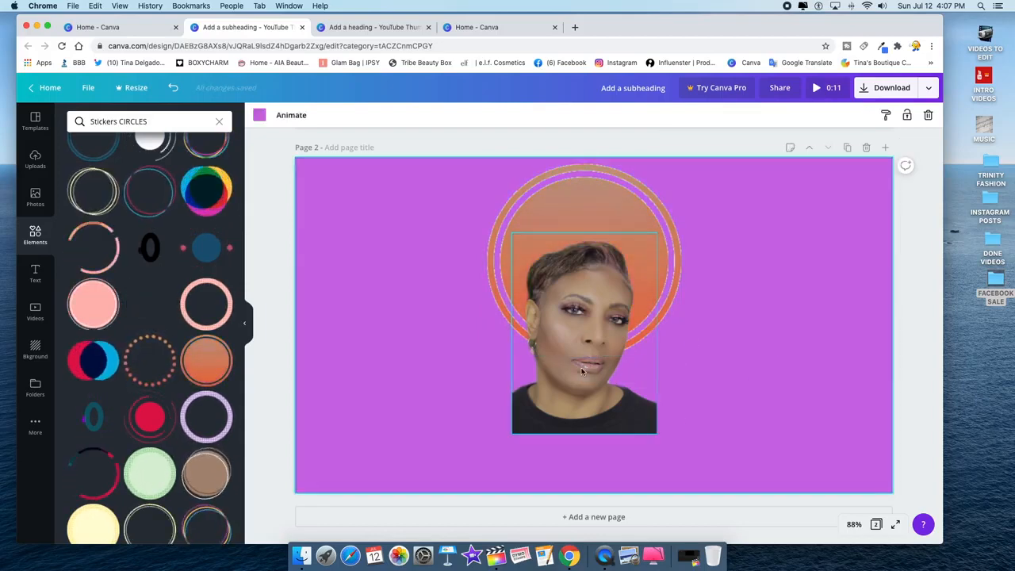
pyautogui.moveTo(578, 368)
pyautogui.mouseDown()
pyautogui.moveTo(580, 338)
pyautogui.moveTo(592, 340)
pyautogui.moveTo(587, 351)
pyautogui.mouseUp()
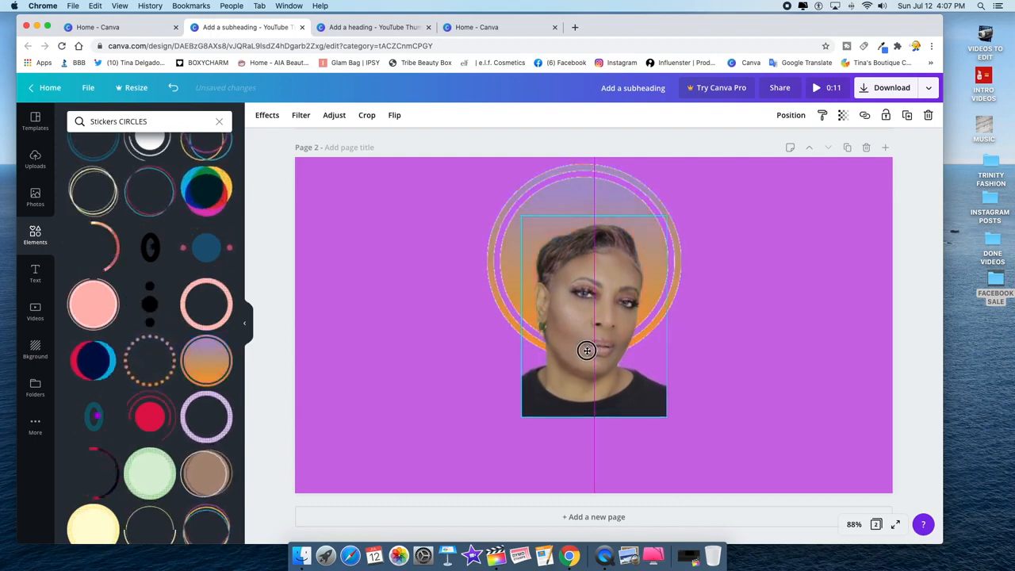
# - Enlarge the portrait photo, then raise and shrink it to fit inside the halo
pyautogui.click(717, 354)
pyautogui.click(598, 353)
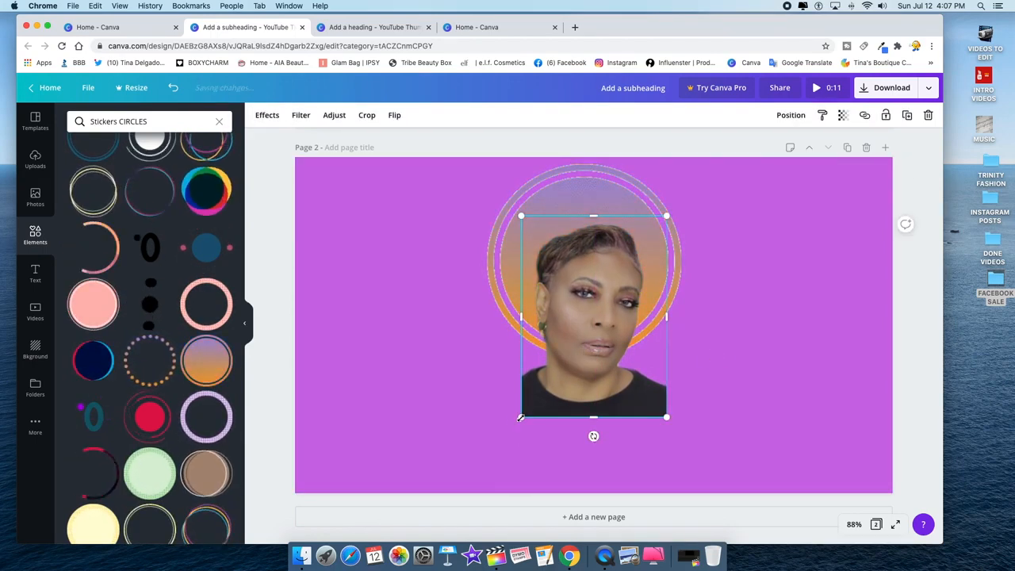
pyautogui.moveTo(521, 419); pyautogui.dragTo(514, 427)
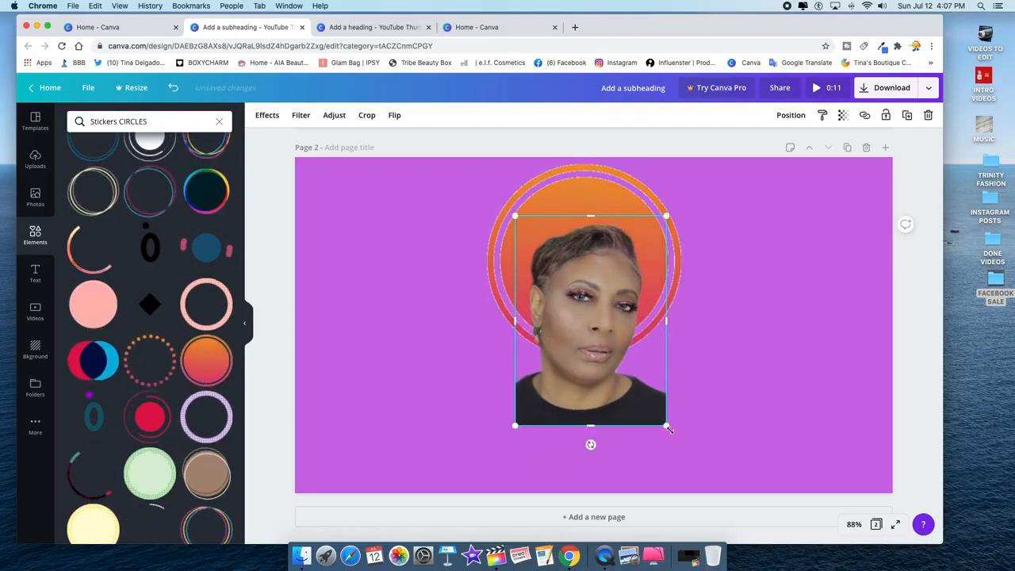
pyautogui.moveTo(669, 427); pyautogui.dragTo(670, 429)
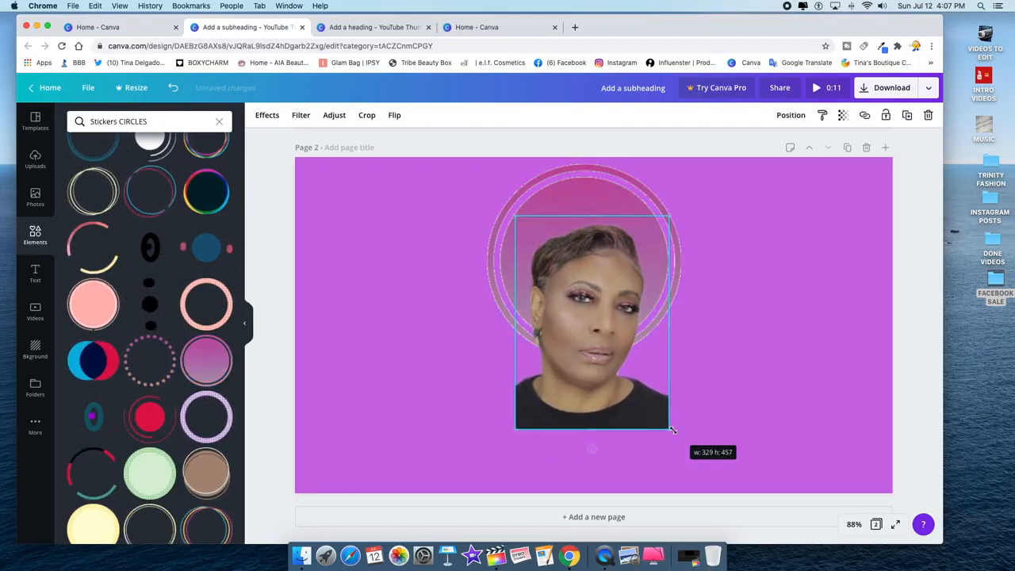
pyautogui.click(795, 377)
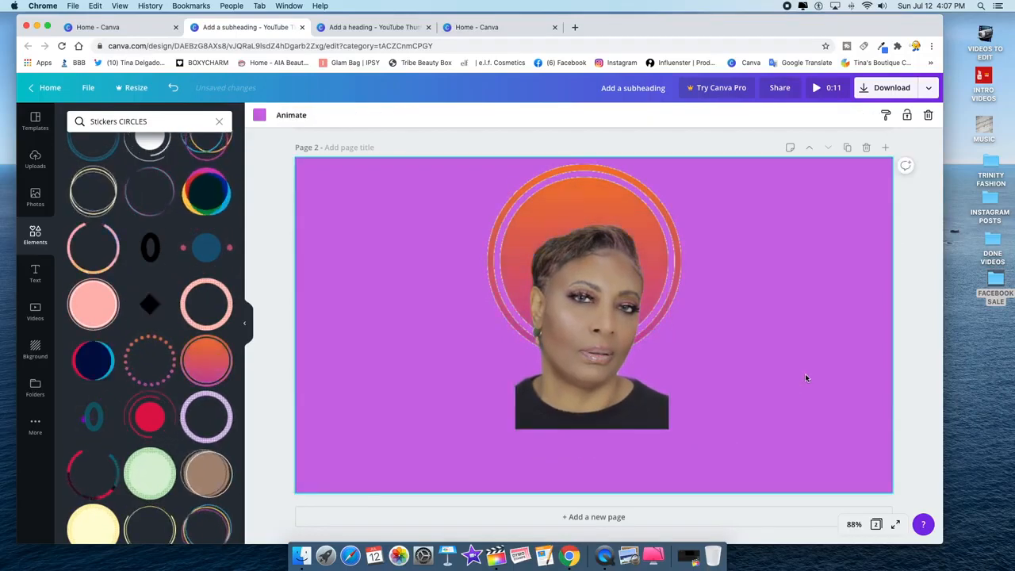
pyautogui.click(593, 376)
pyautogui.moveTo(589, 359); pyautogui.dragTo(589, 307)
pyautogui.moveTo(515, 378); pyautogui.dragTo(596, 298)
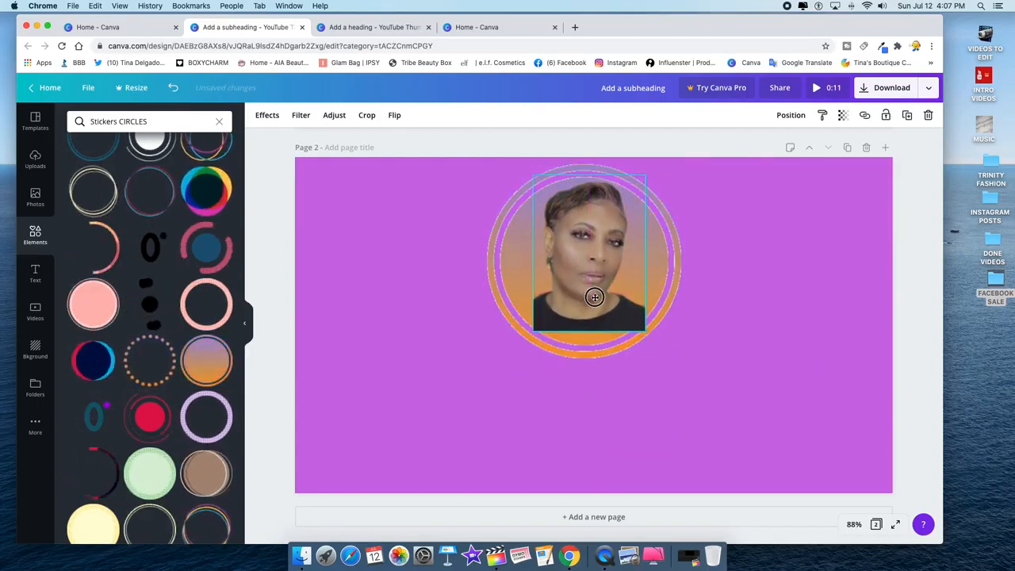
# - Lower the portrait to the halo's bottom, enlarge it and centre it horizontally on the page
pyautogui.click(707, 310)
pyautogui.click(533, 325)
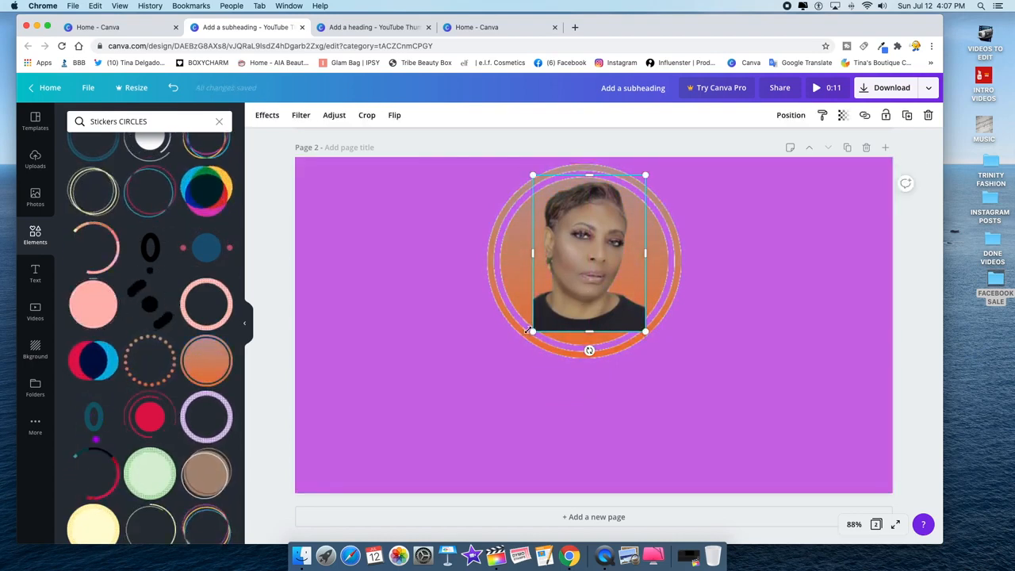
pyautogui.moveTo(583, 304); pyautogui.dragTo(583, 373)
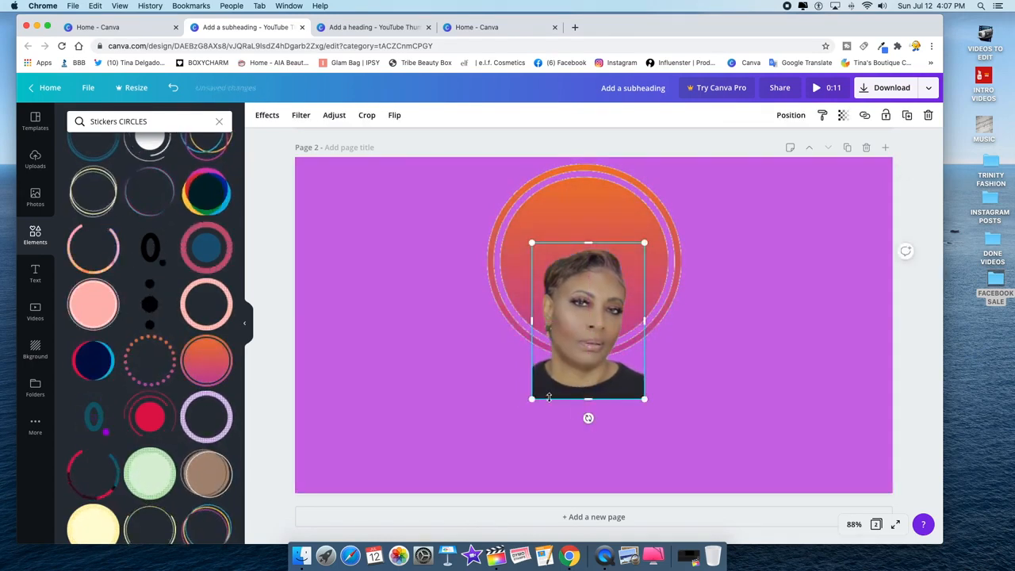
pyautogui.moveTo(533, 399); pyautogui.dragTo(510, 427)
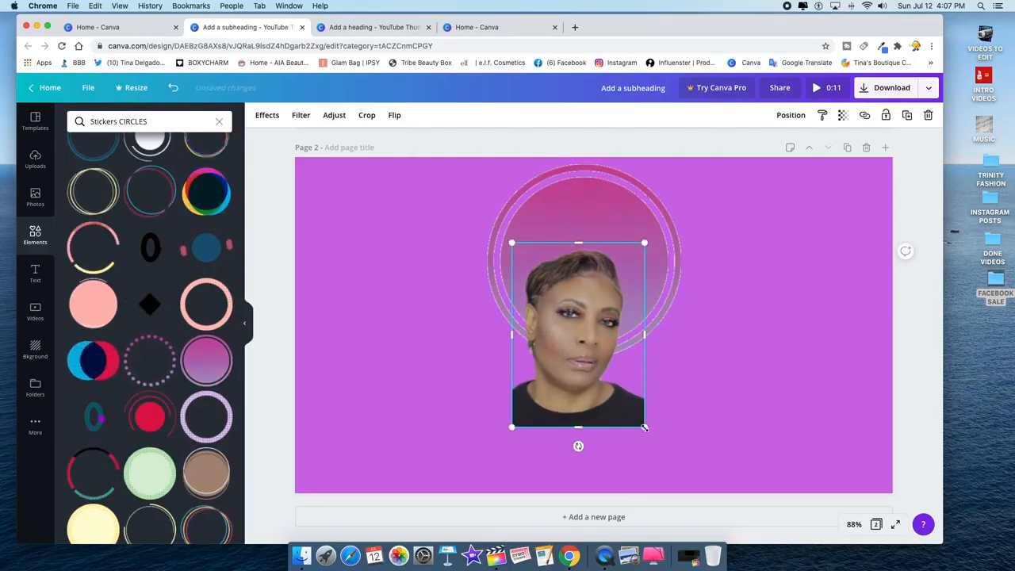
pyautogui.moveTo(645, 429); pyautogui.dragTo(659, 449)
pyautogui.moveTo(582, 367); pyautogui.dragTo(585, 344)
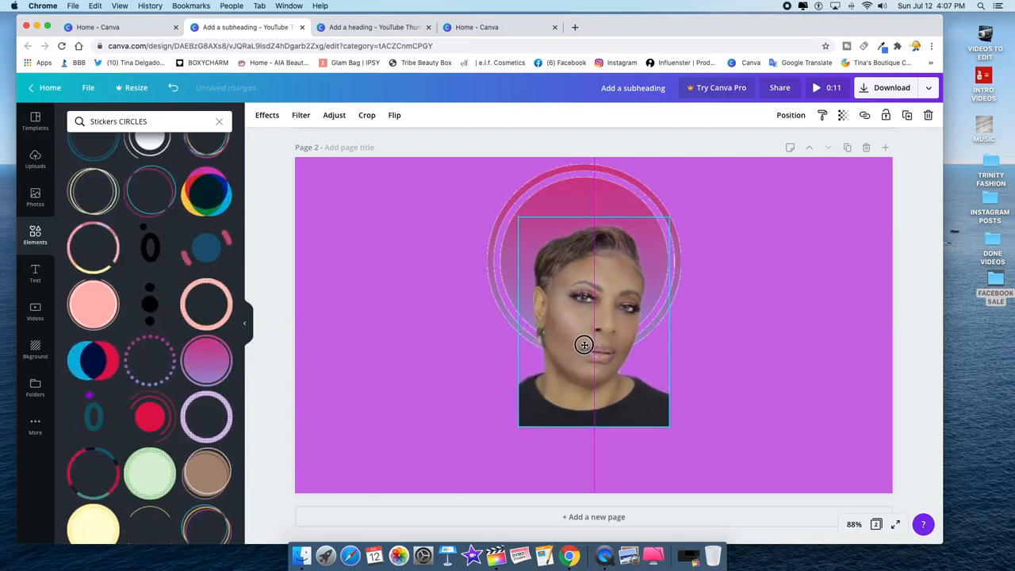
pyautogui.click(728, 355)
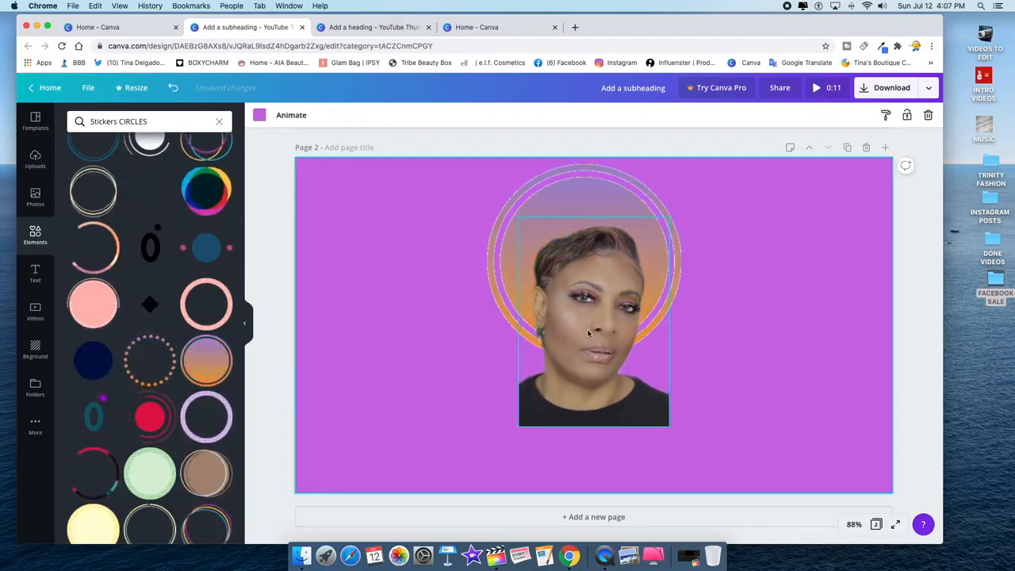
pyautogui.click(586, 385)
pyautogui.moveTo(520, 427); pyautogui.dragTo(517, 429)
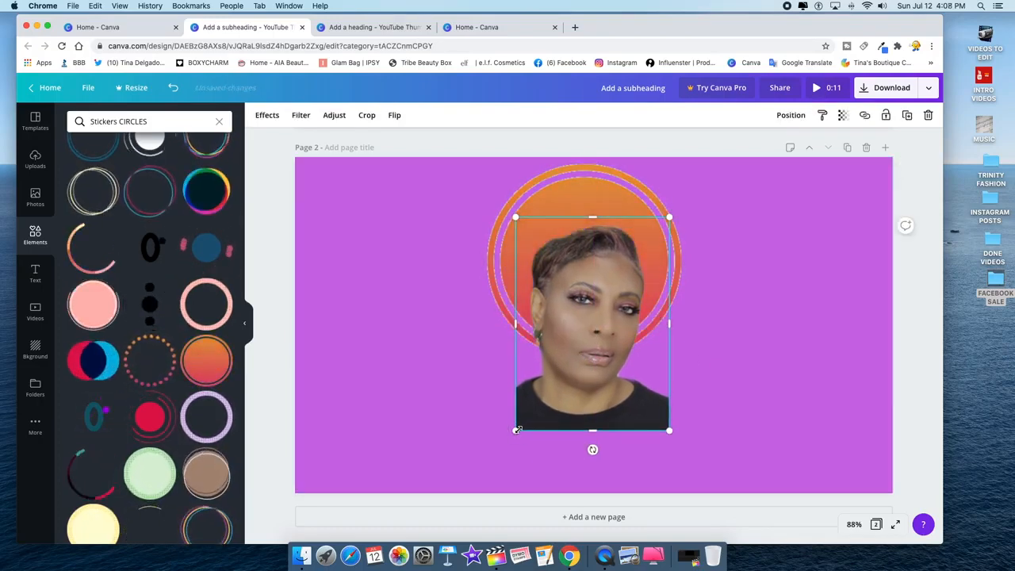
pyautogui.click(35, 278)
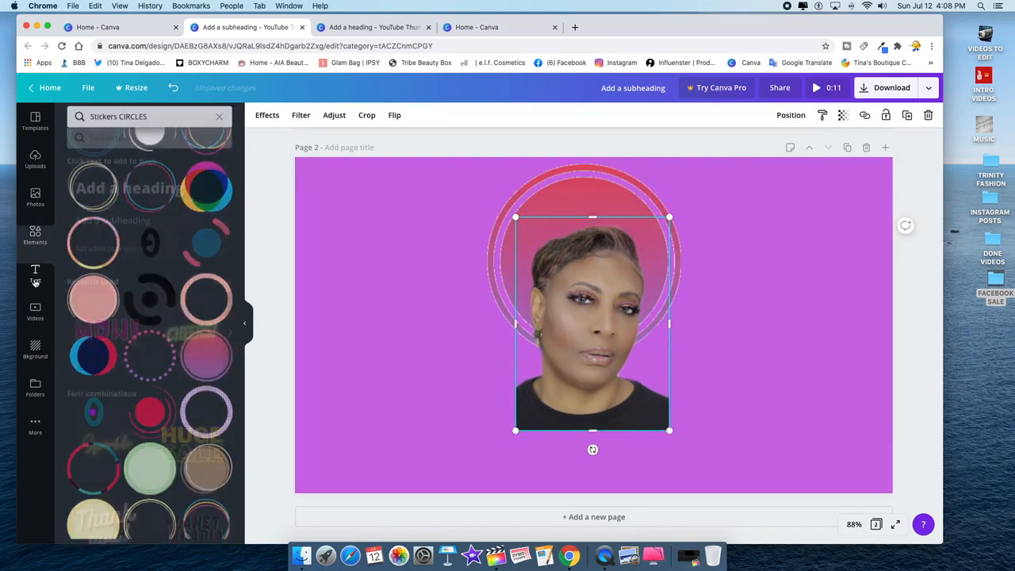
# - Add a subheading below the portrait containing the person's name, ready for a script font
pyautogui.click(98, 204)
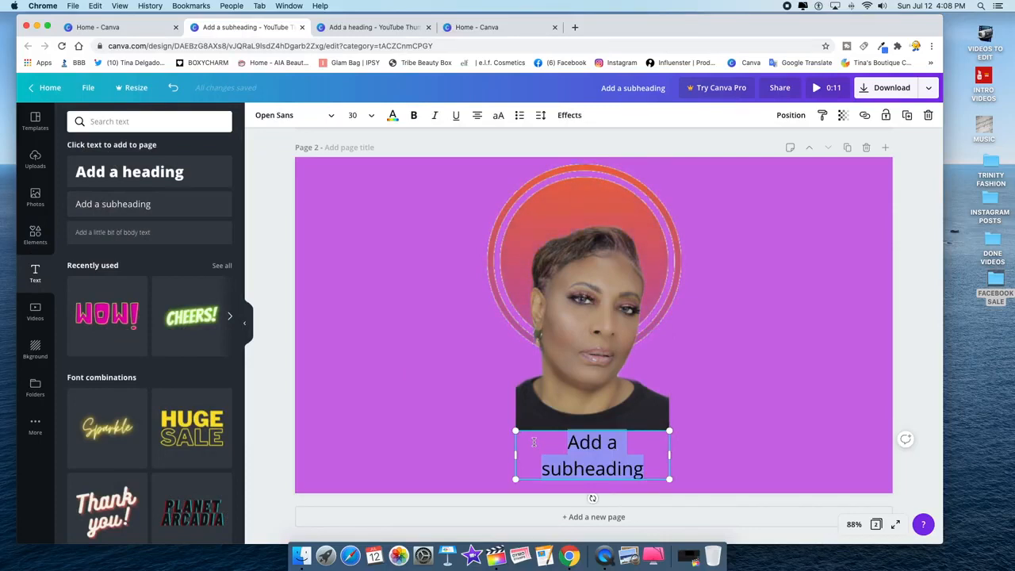
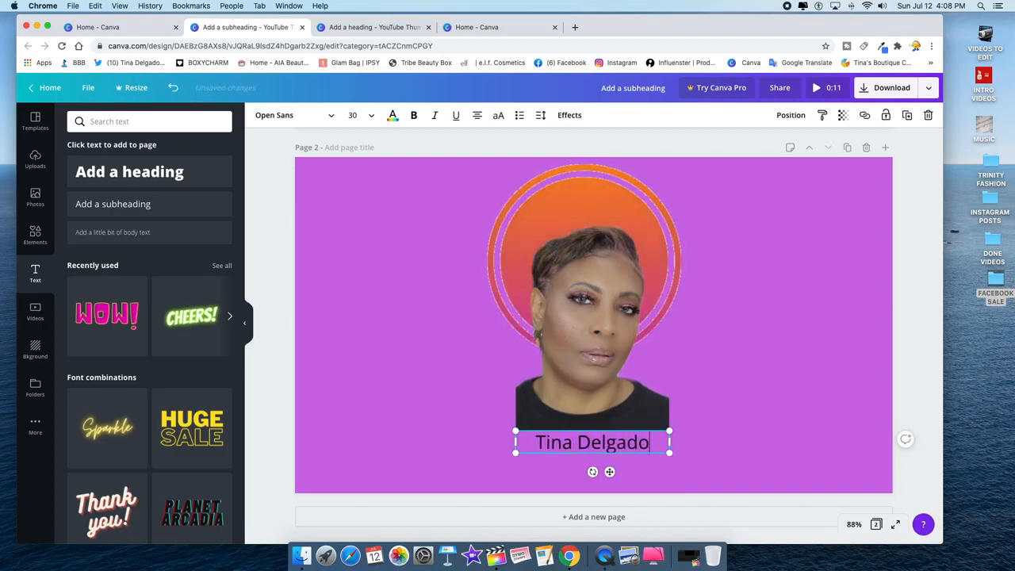
pyautogui.click(315, 113)
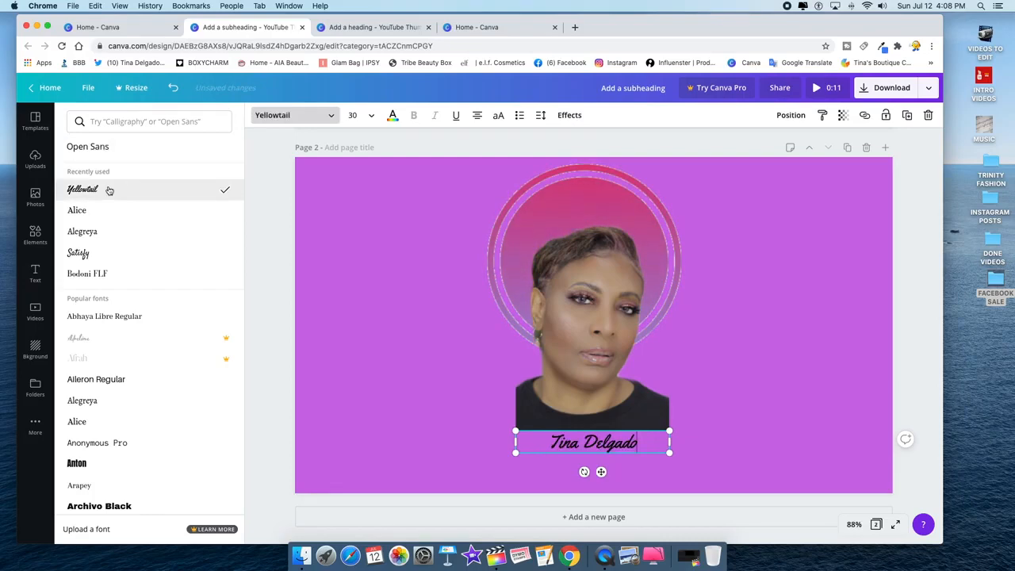
# - Set the name caption to Satisfy at size 42, widened onto one line under the photo
pyautogui.click(114, 254)
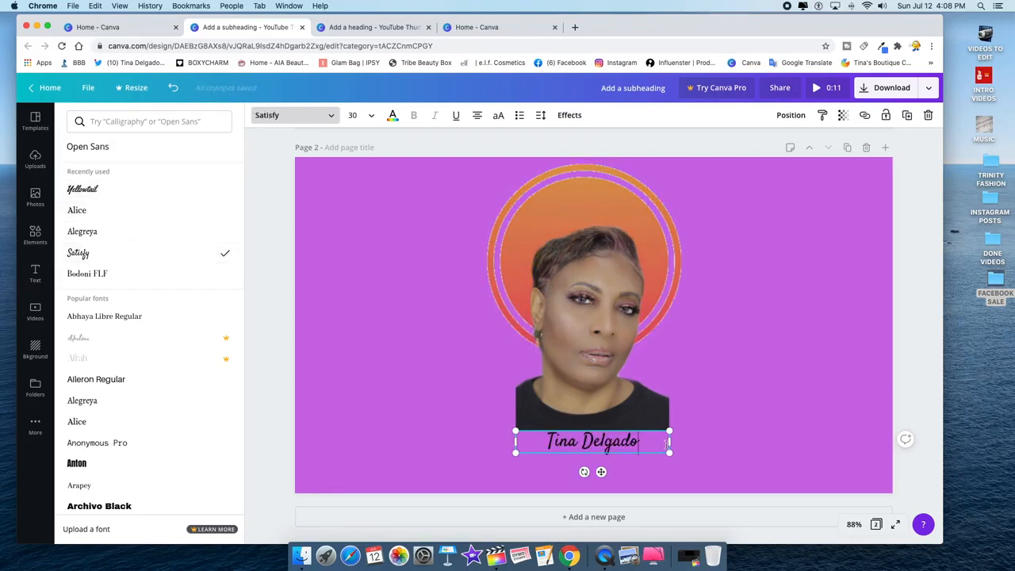
pyautogui.moveTo(672, 442); pyautogui.dragTo(607, 442)
pyautogui.click(359, 115)
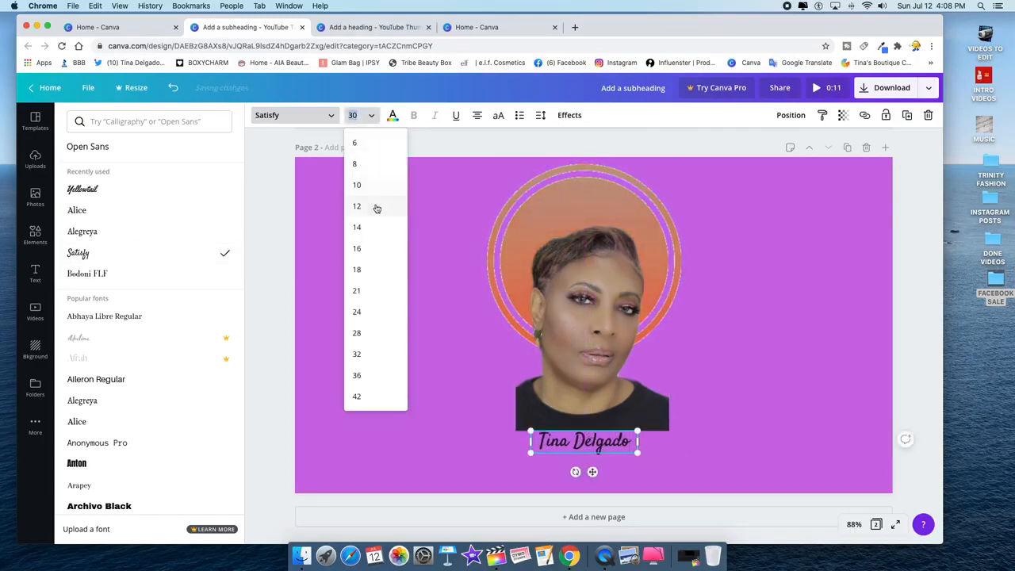
pyautogui.click(369, 396)
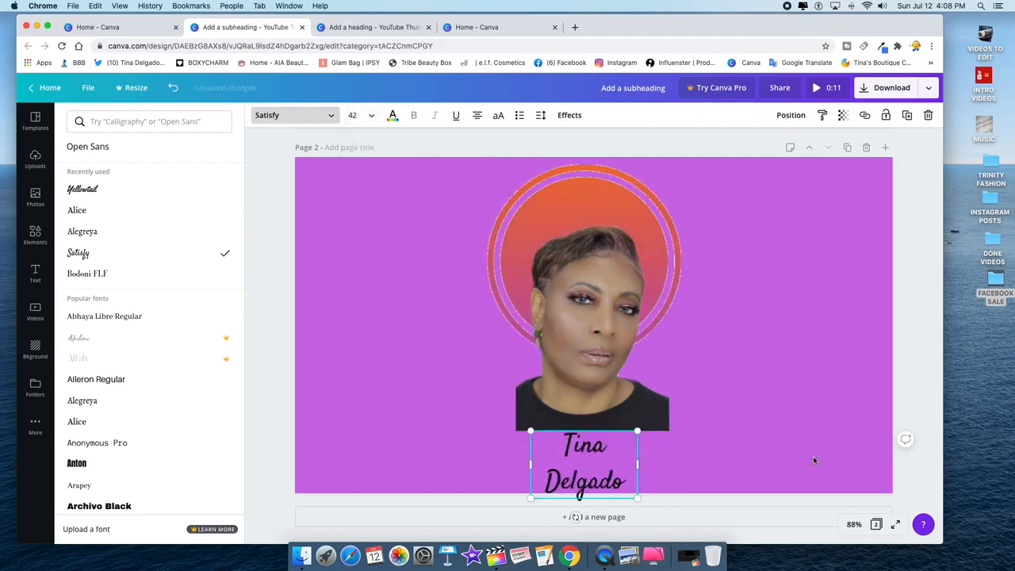
pyautogui.moveTo(637, 465); pyautogui.dragTo(675, 461)
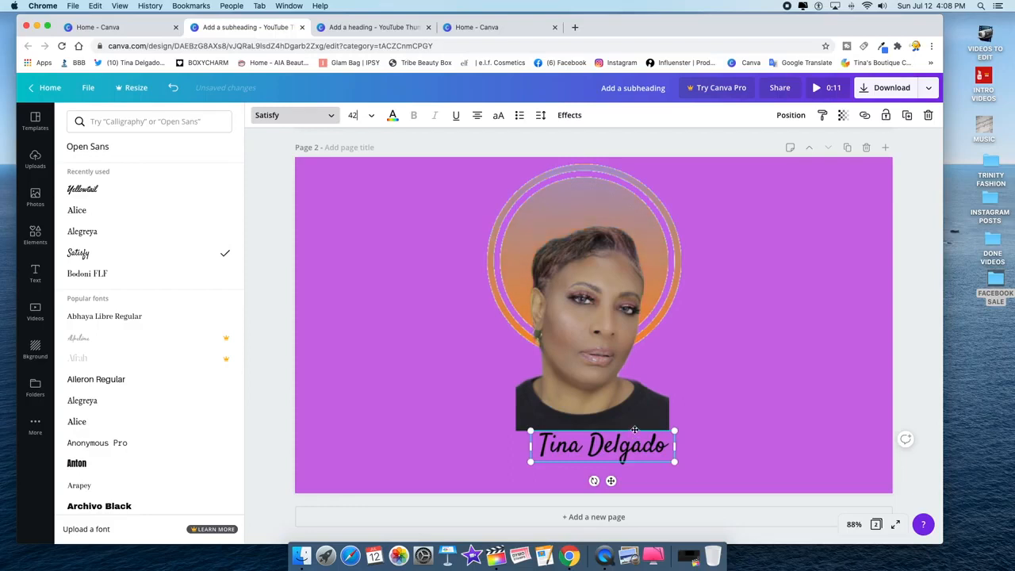
pyautogui.moveTo(634, 430); pyautogui.dragTo(626, 434)
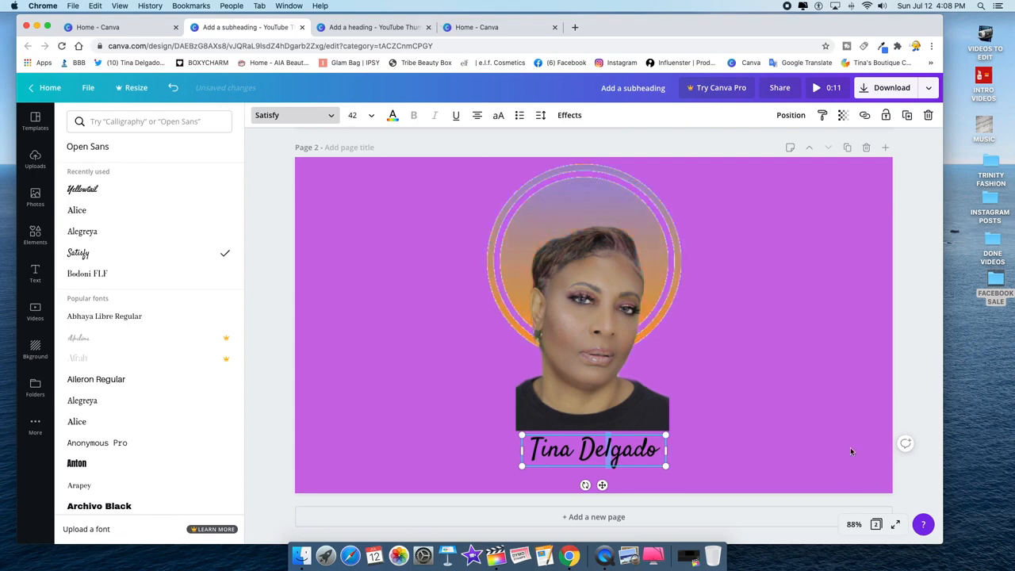
# - Colour the whole name text white, then raise the caption to overlap the photo's bottom edge
pyautogui.click(392, 116)
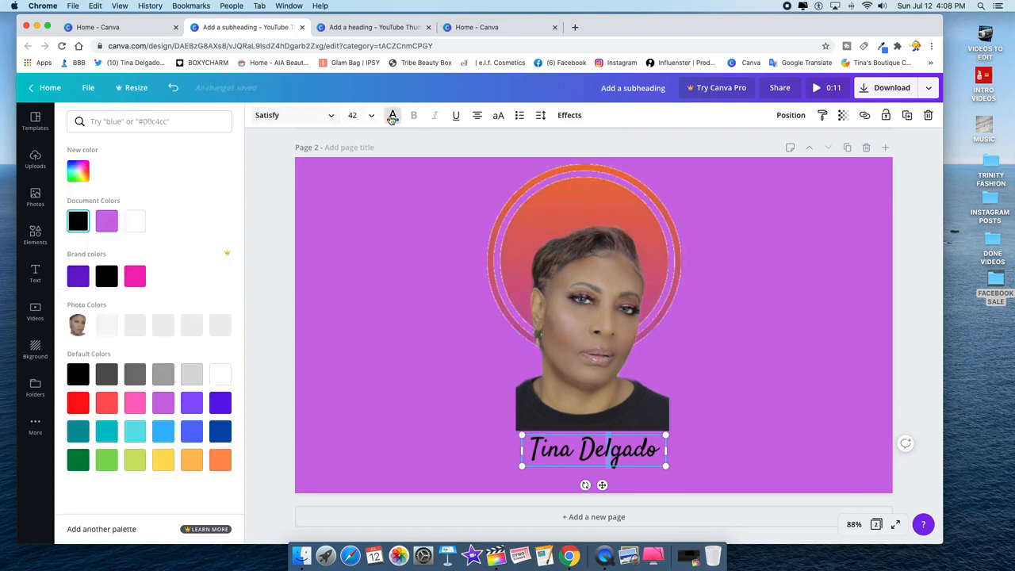
pyautogui.click(138, 224)
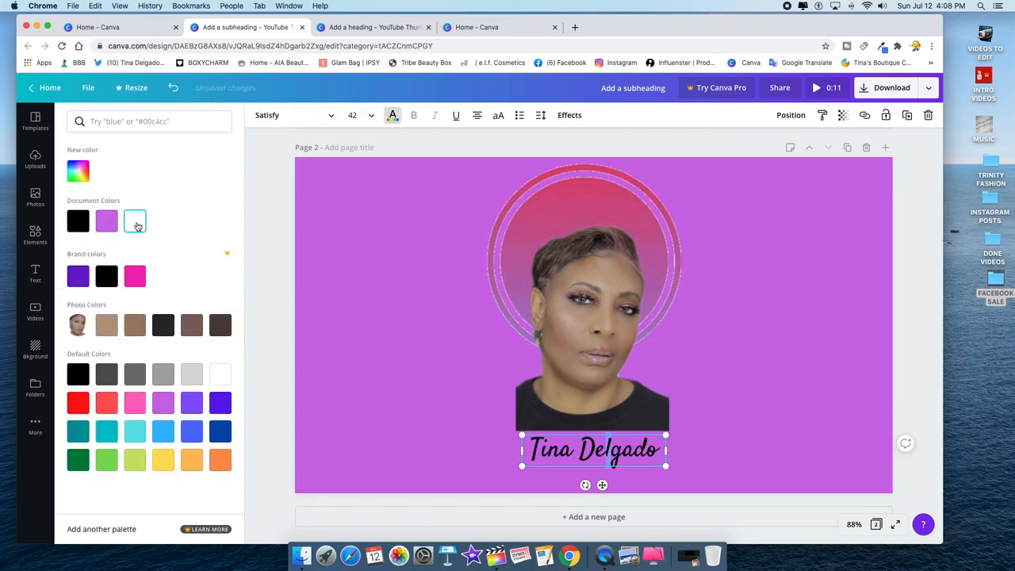
pyautogui.click(604, 449)
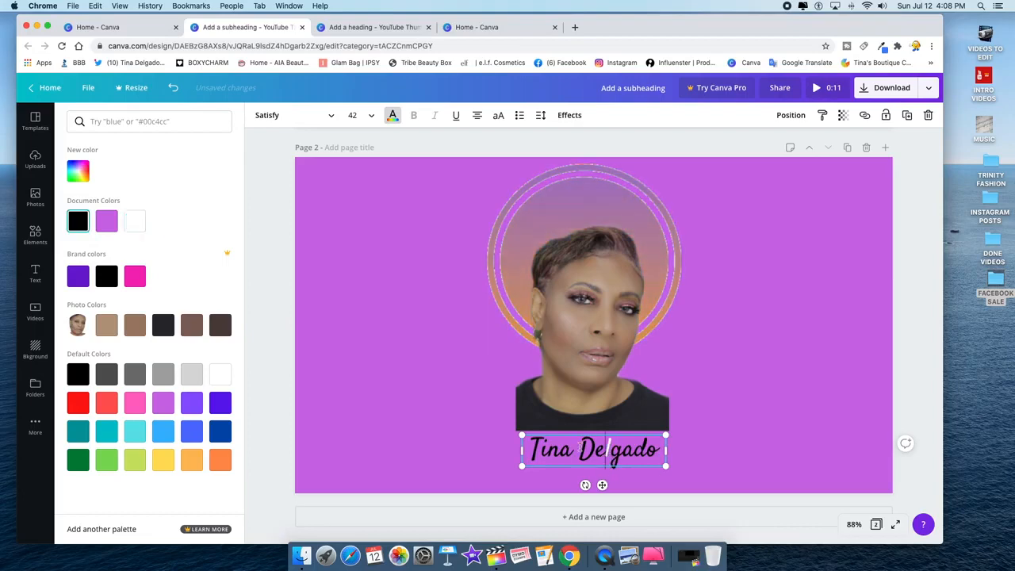
pyautogui.moveTo(525, 449); pyautogui.dragTo(665, 451)
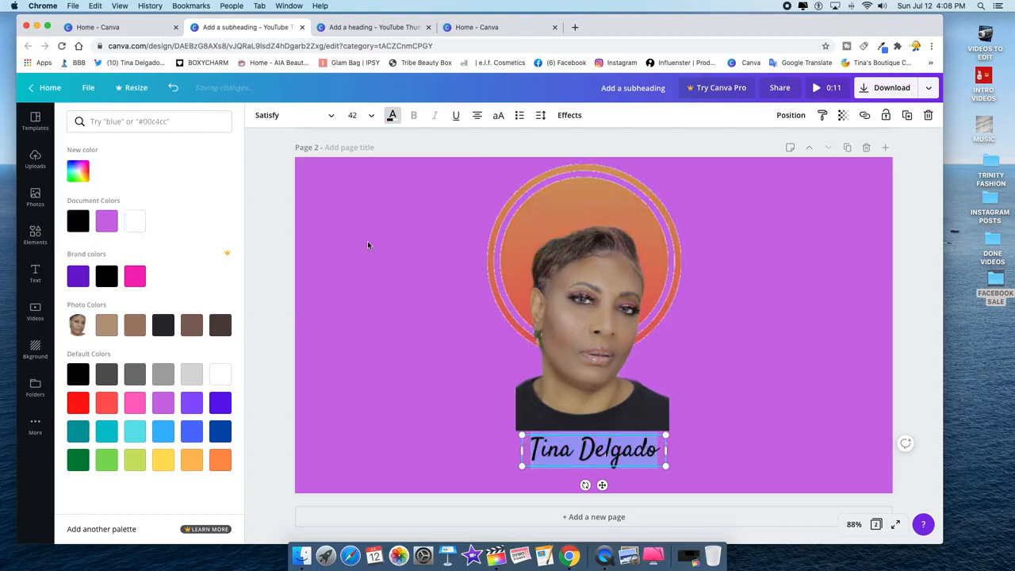
pyautogui.click(135, 223)
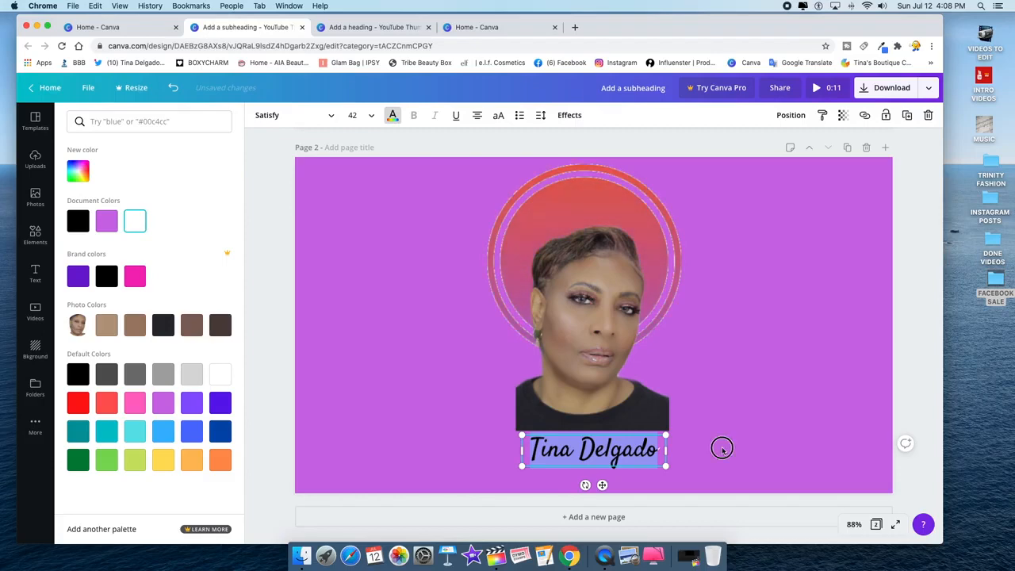
pyautogui.click(722, 450)
pyautogui.click(633, 450)
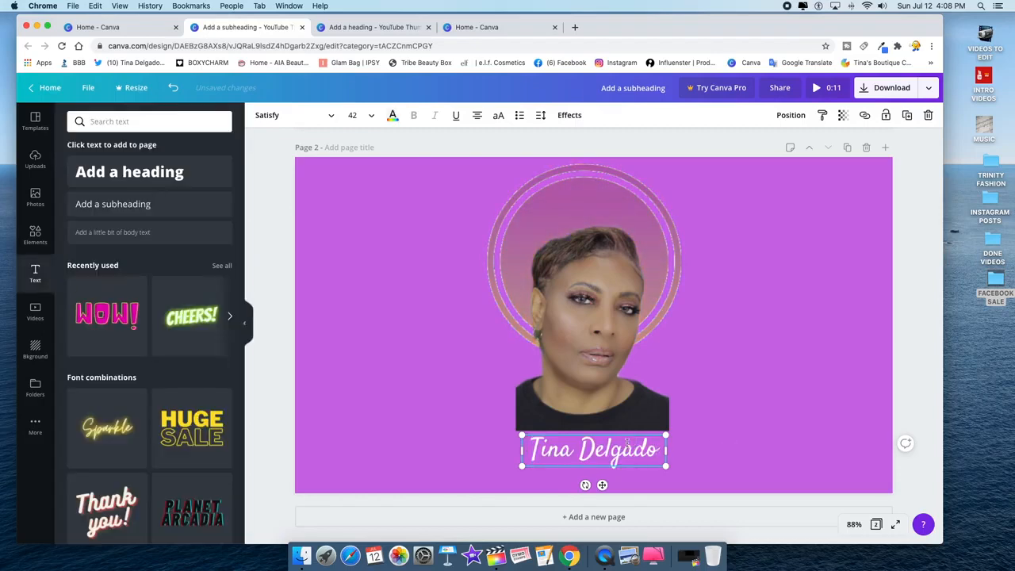
pyautogui.moveTo(623, 450); pyautogui.dragTo(723, 447)
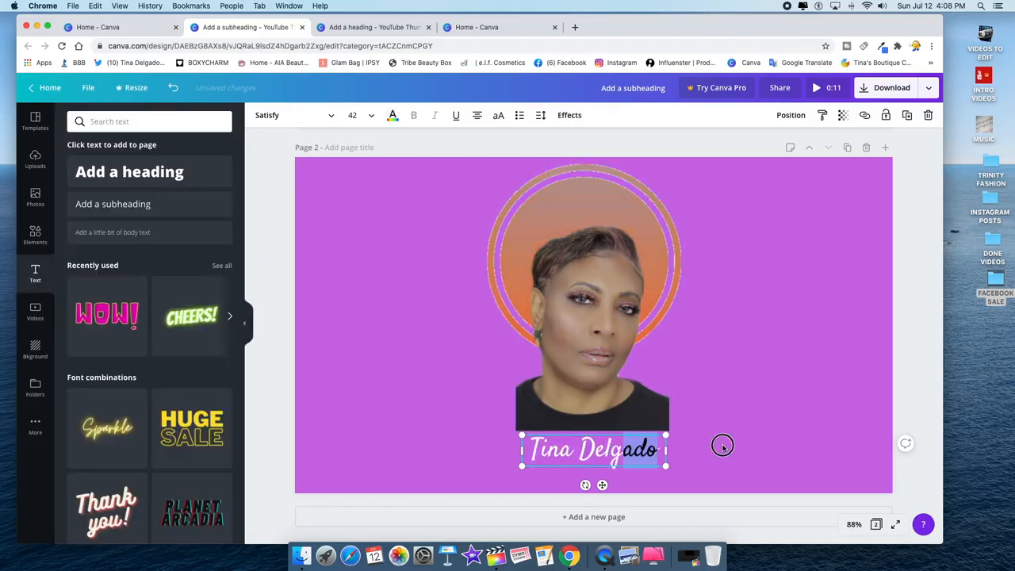
pyautogui.click(722, 447)
pyautogui.click(587, 439)
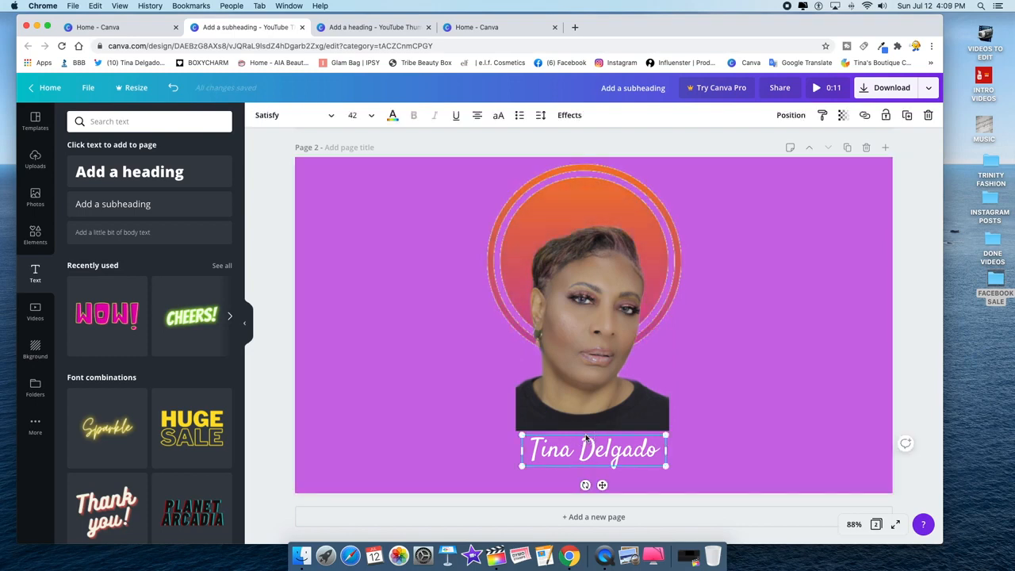
pyautogui.moveTo(586, 434); pyautogui.dragTo(582, 421)
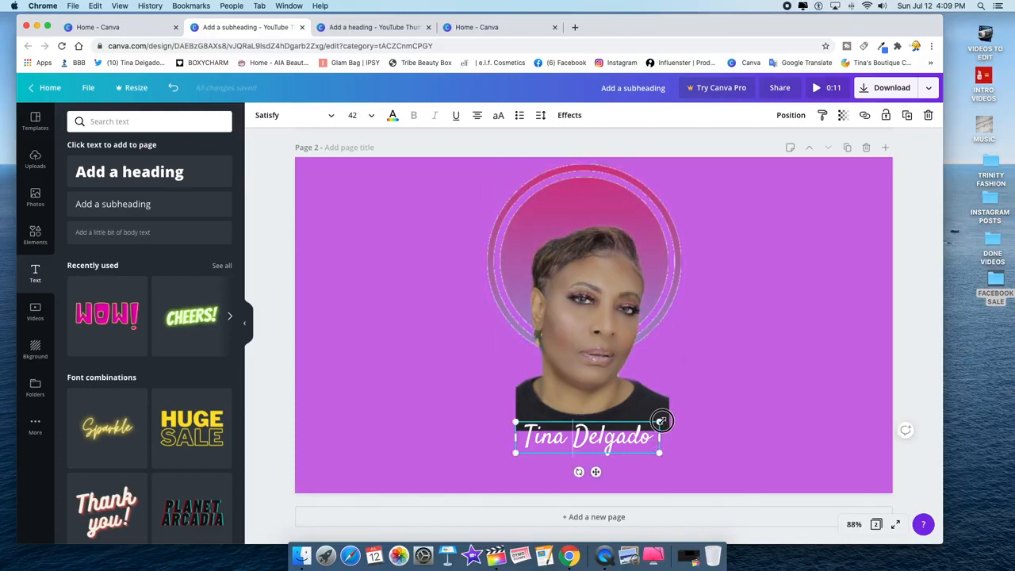
# - Scale the name caption up to font size 53.2 and centre it on the page guide
pyautogui.moveTo(662, 422); pyautogui.dragTo(698, 404)
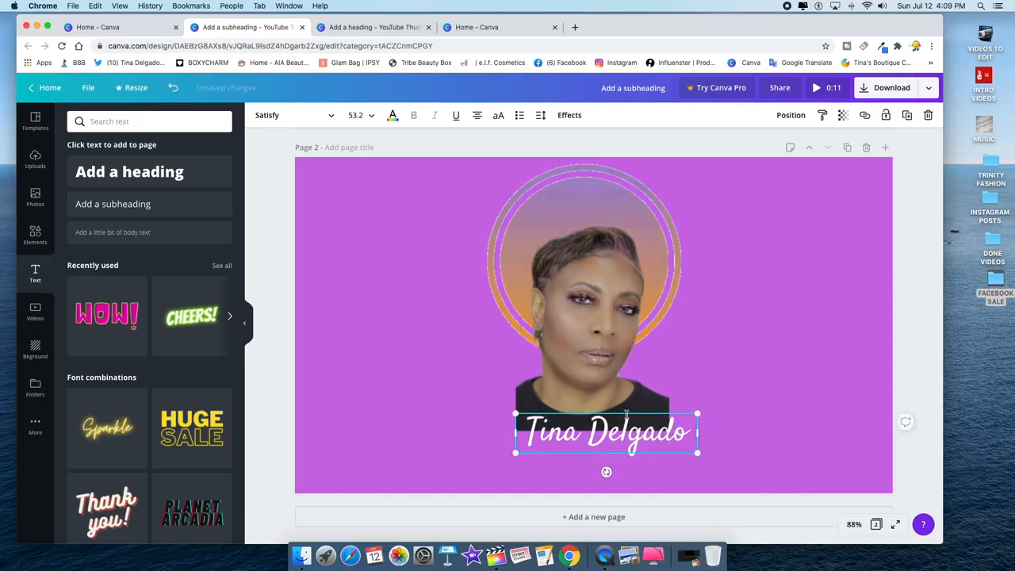
pyautogui.moveTo(628, 412); pyautogui.dragTo(617, 414)
pyautogui.click(761, 399)
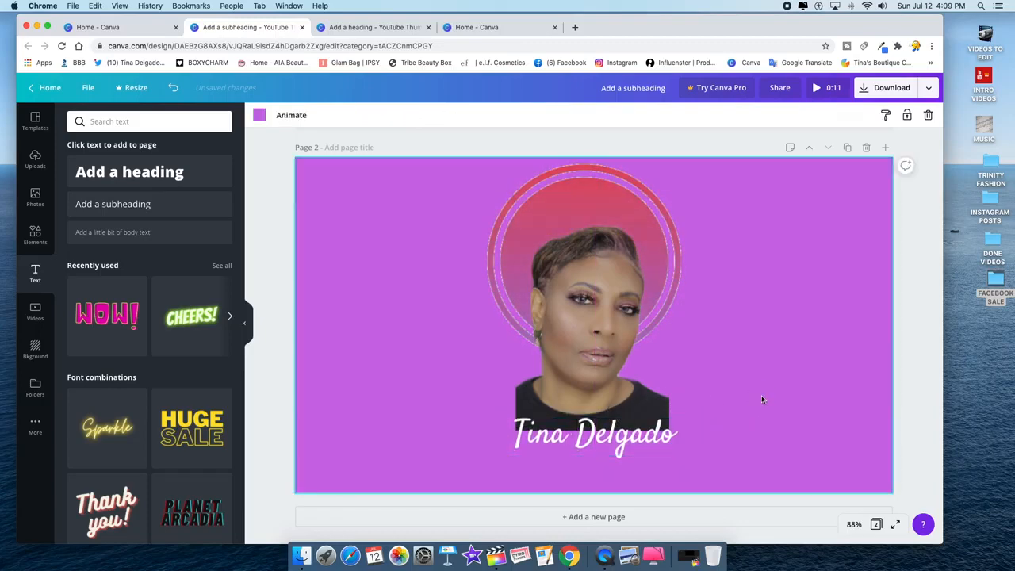
pyautogui.click(618, 441)
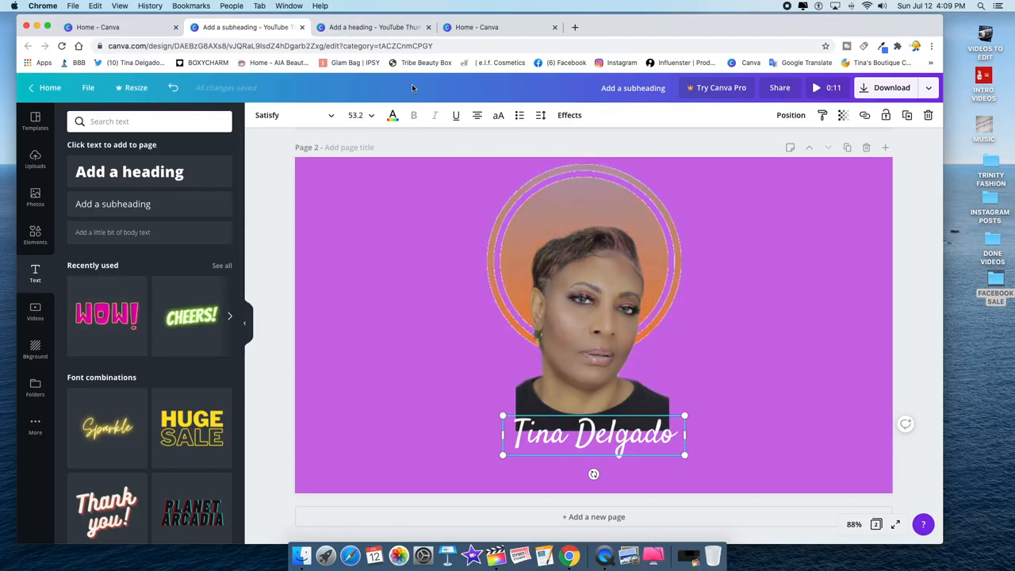
pyautogui.click(392, 117)
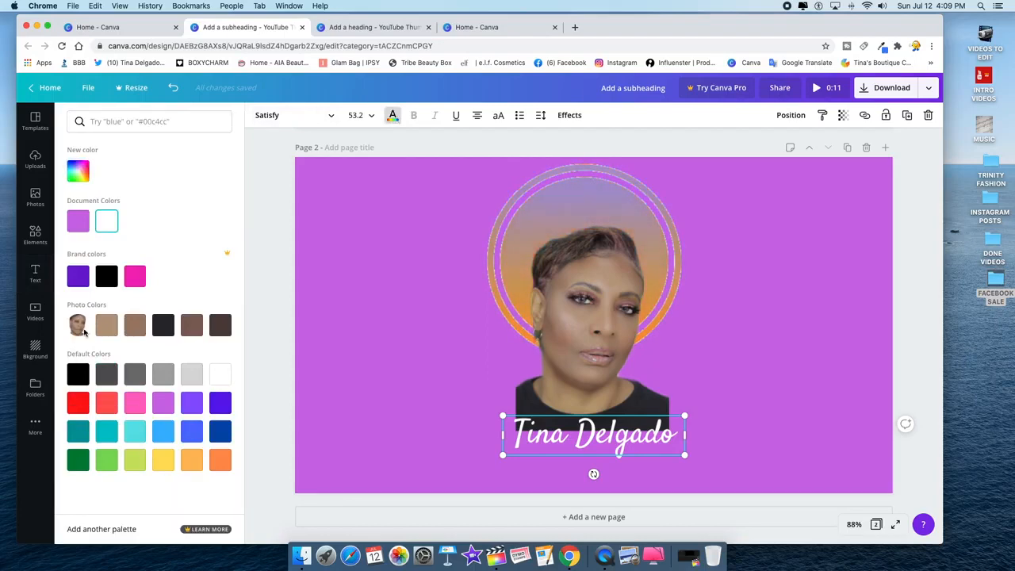
# - Try a custom colour, then tan and coral red on the name caption
pyautogui.click(78, 172)
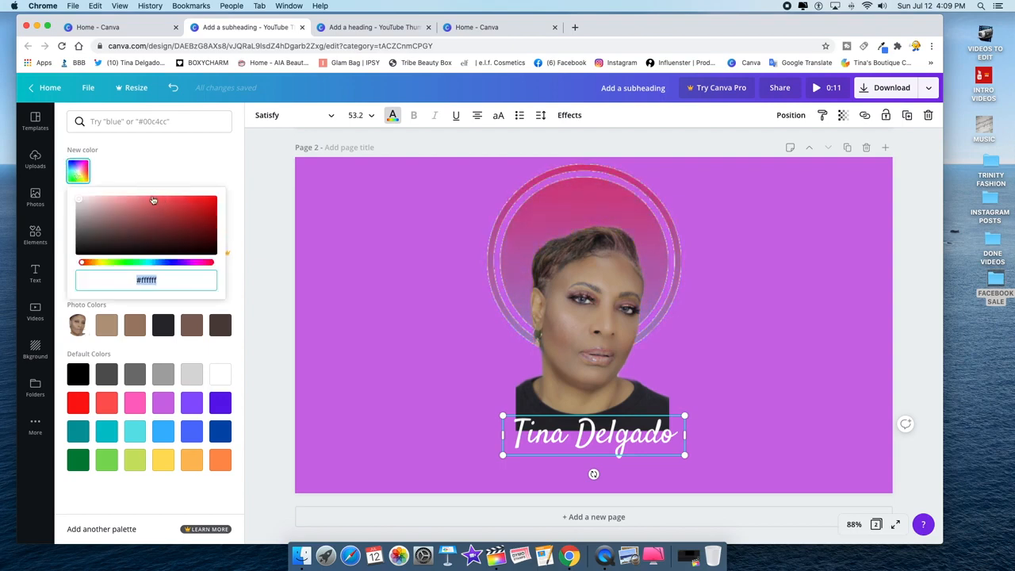
pyautogui.click(278, 292)
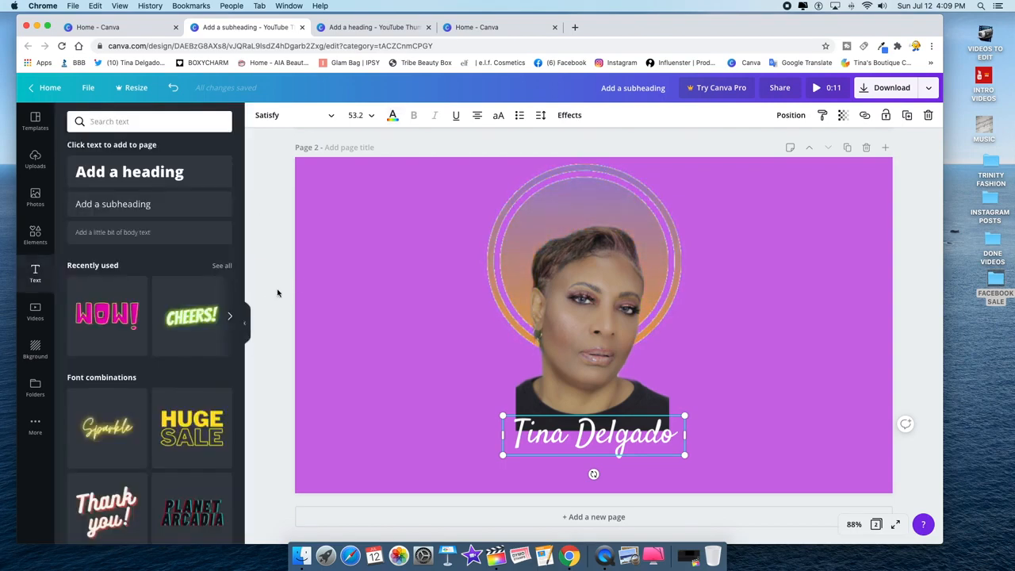
pyautogui.click(393, 116)
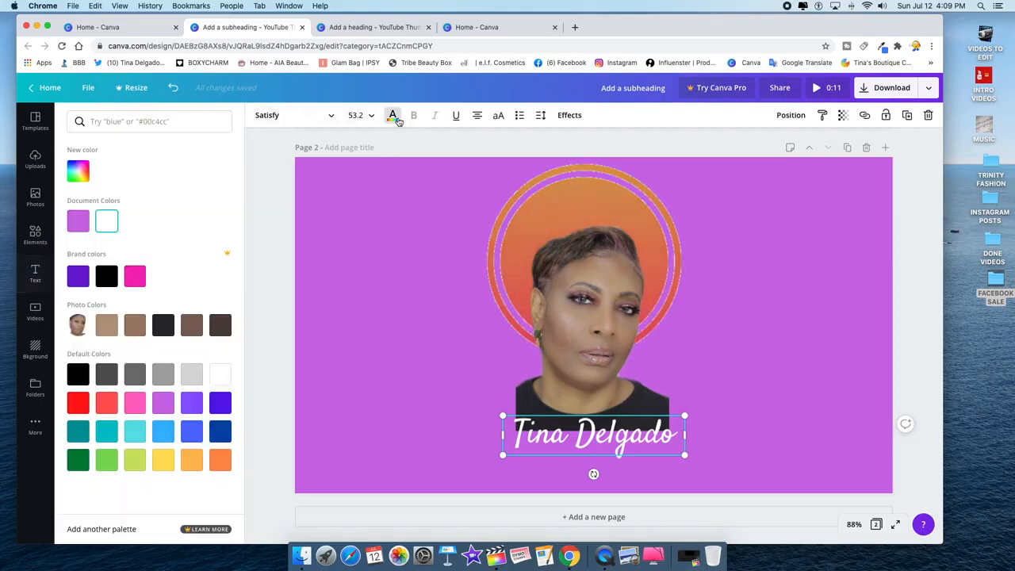
pyautogui.click(107, 327)
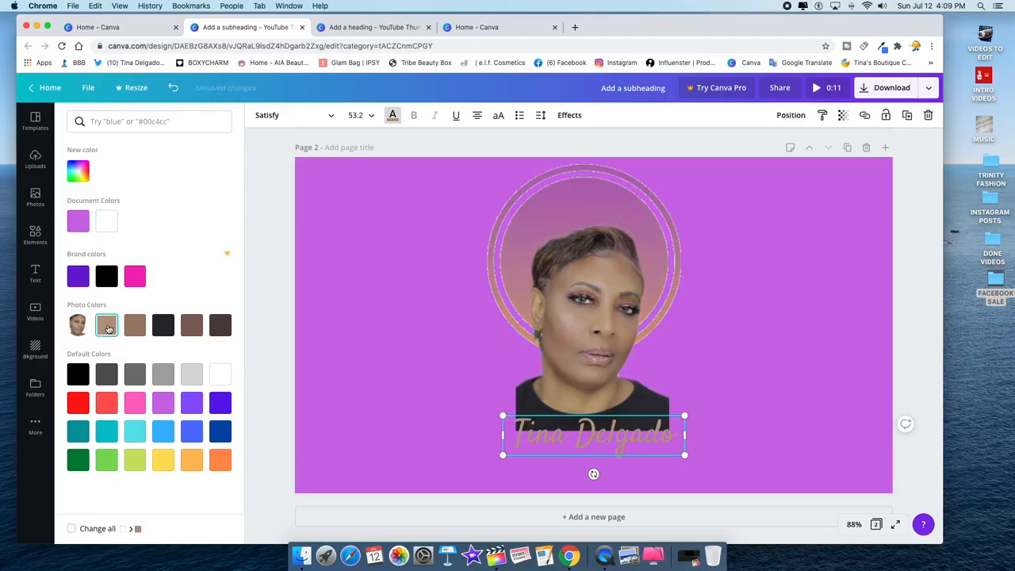
pyautogui.click(107, 404)
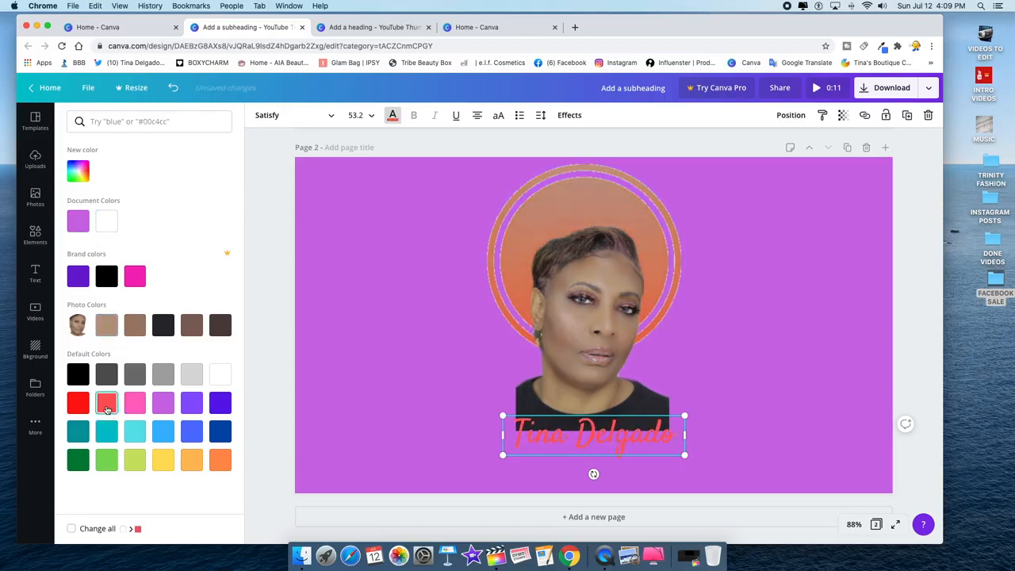
pyautogui.click(675, 429)
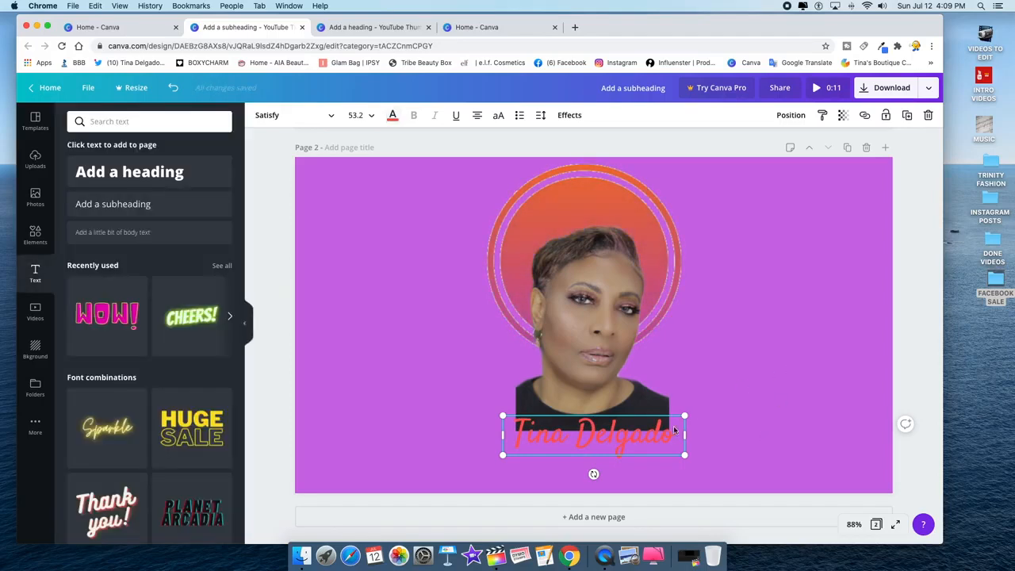
# - Reposition the name caption so it sits centred beneath the portrait
pyautogui.moveTo(637, 414); pyautogui.dragTo(704, 401)
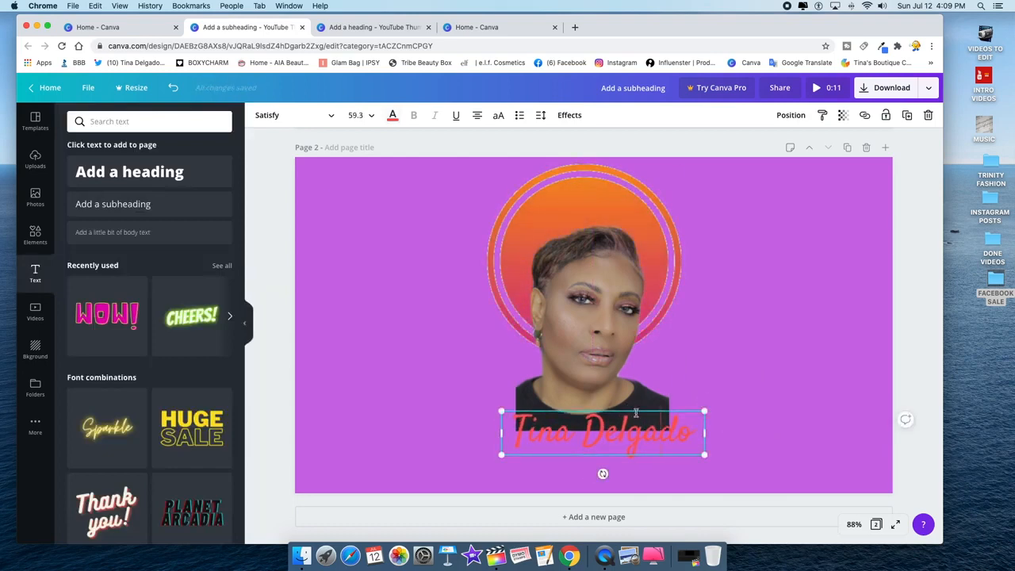
pyautogui.moveTo(636, 409); pyautogui.dragTo(632, 413)
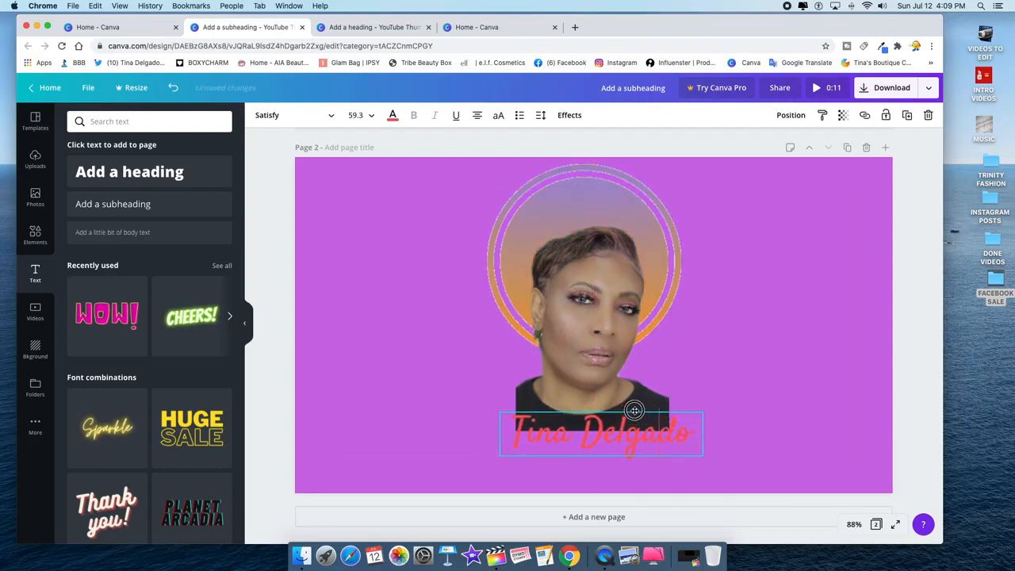
pyautogui.click(810, 361)
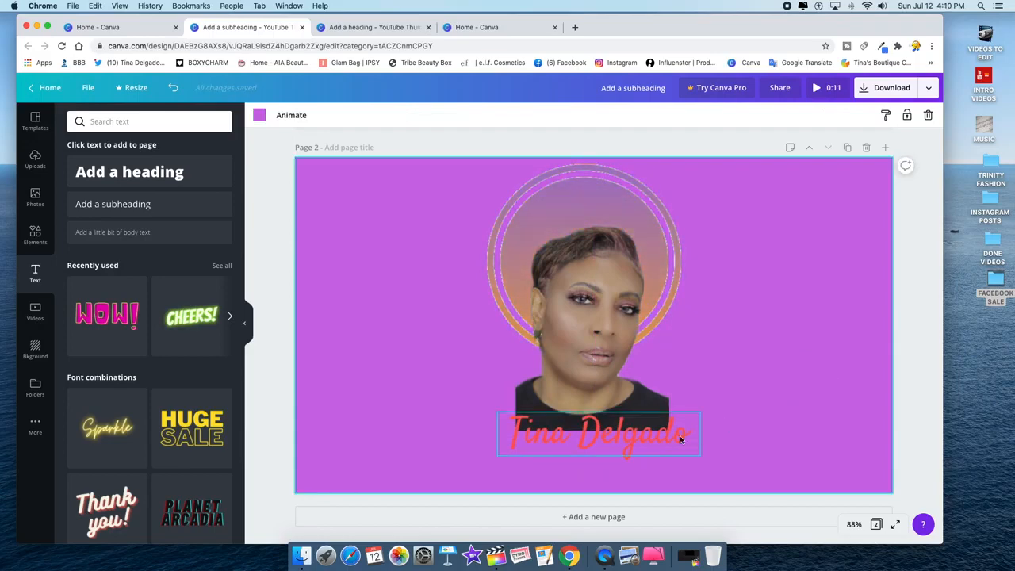
pyautogui.moveTo(623, 427); pyautogui.dragTo(616, 424)
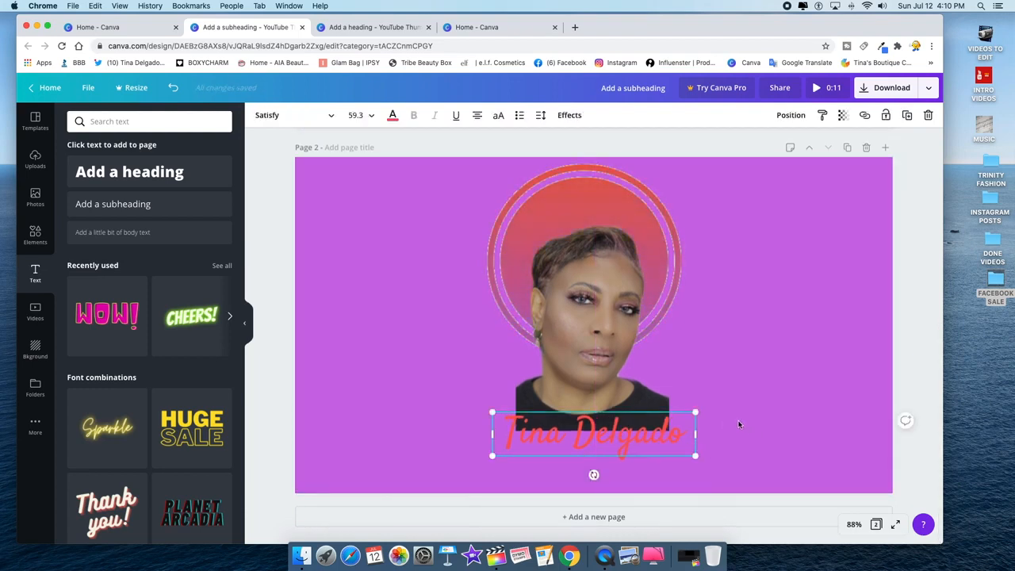
pyautogui.scroll(1, 774, 414)
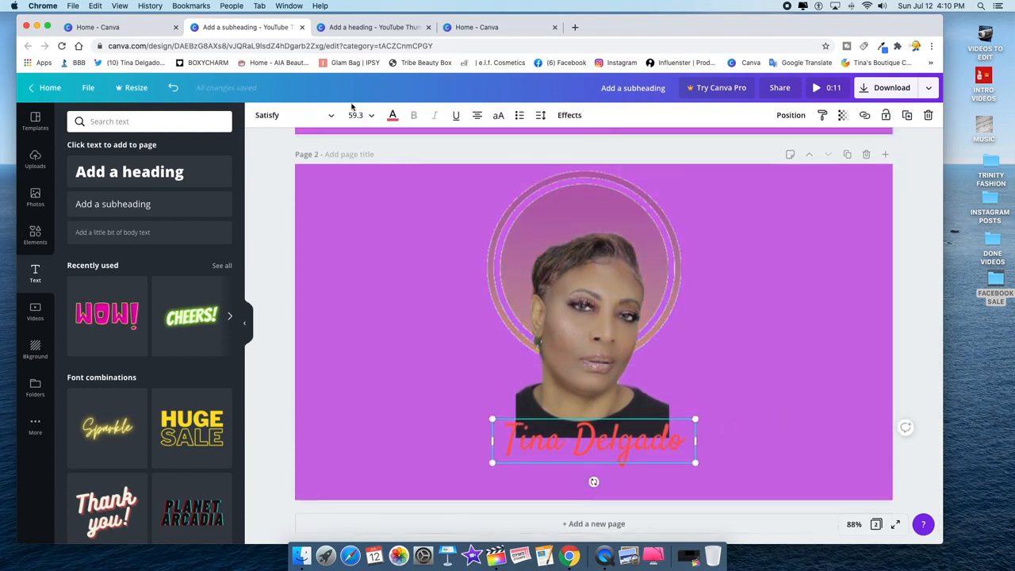
# - Make the name caption white and narrow its text box to fit the name
pyautogui.click(393, 116)
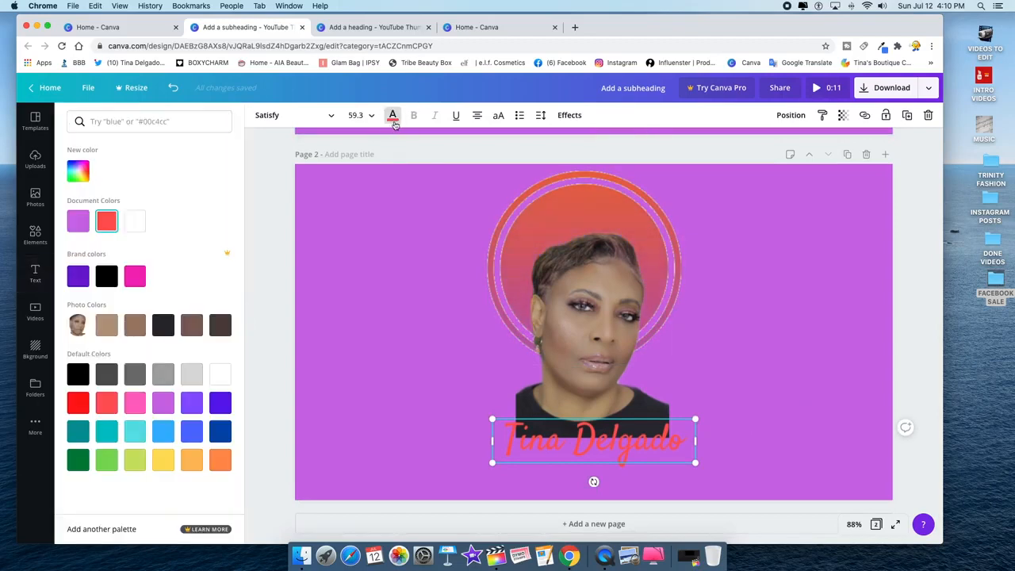
pyautogui.click(135, 221)
pyautogui.click(852, 346)
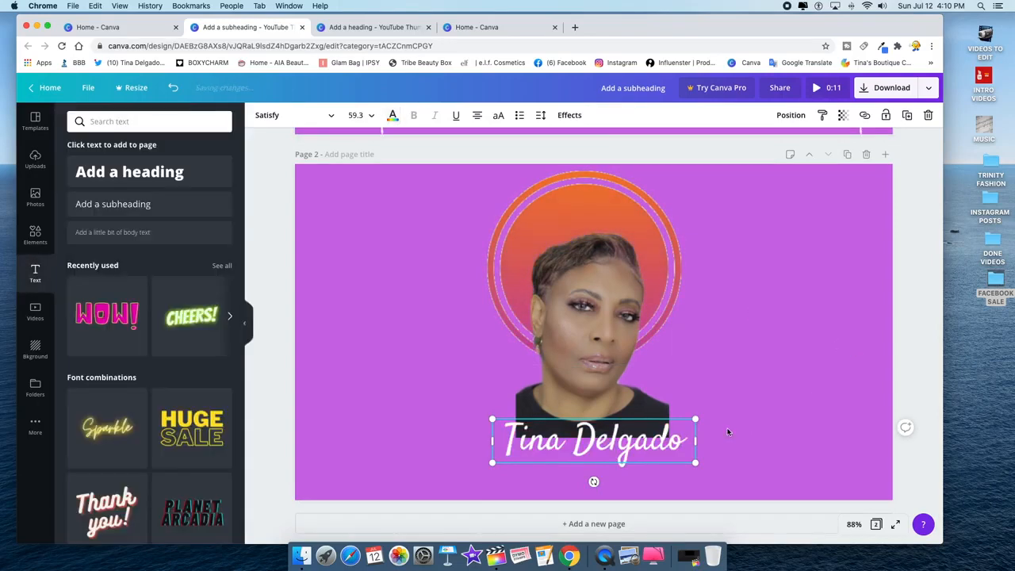
pyautogui.moveTo(696, 441); pyautogui.dragTo(683, 440)
pyautogui.click(720, 427)
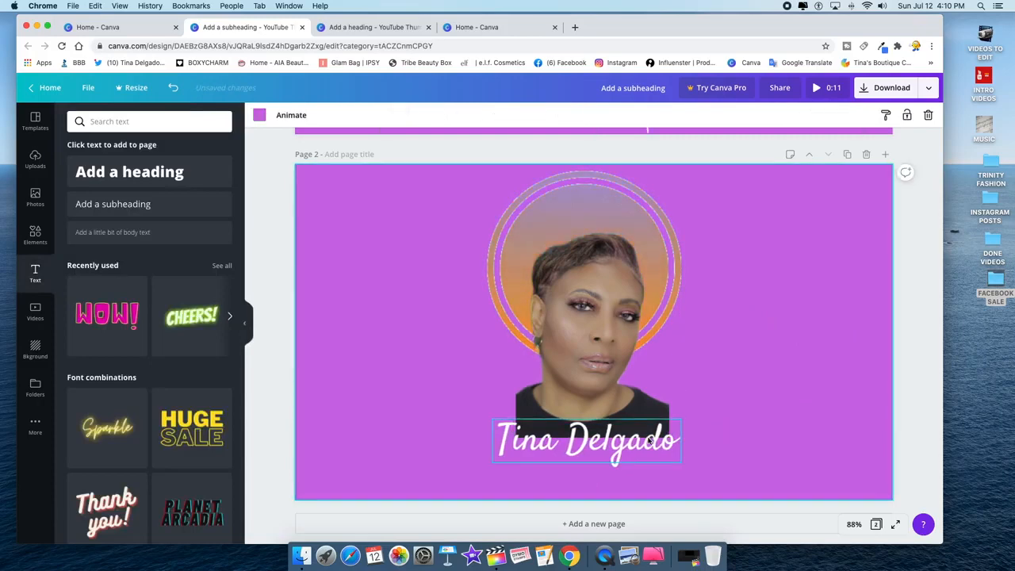
pyautogui.click(640, 441)
pyautogui.click(781, 395)
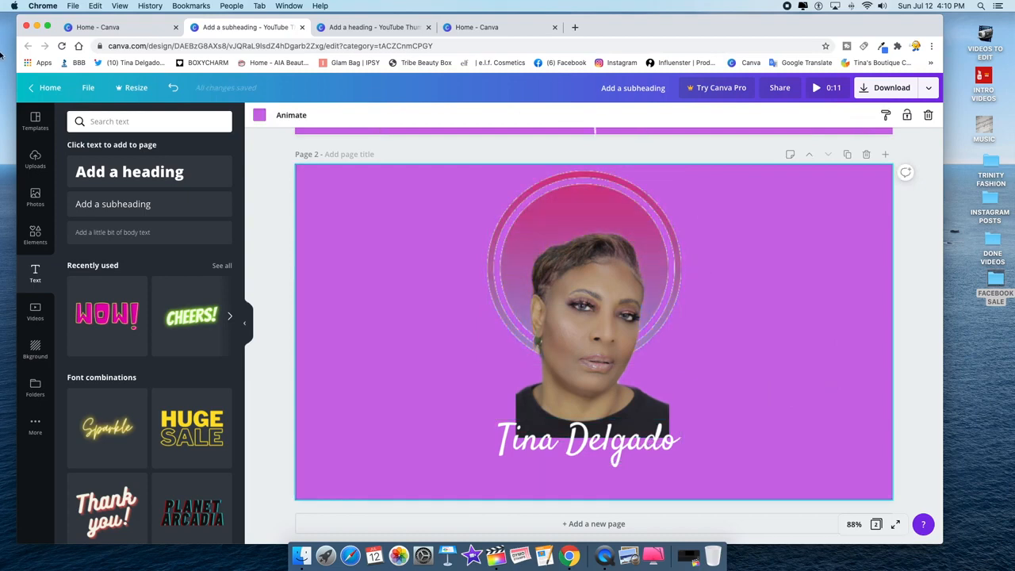
# - Compare with the pink design, then add a blank Page 3 after the portrait page
pyautogui.click(362, 33)
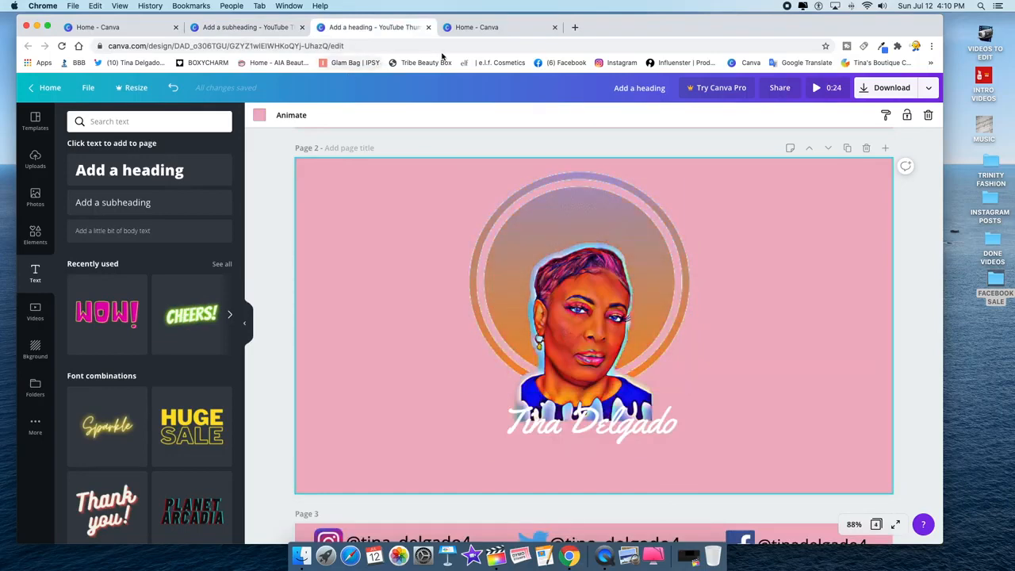
pyautogui.click(274, 27)
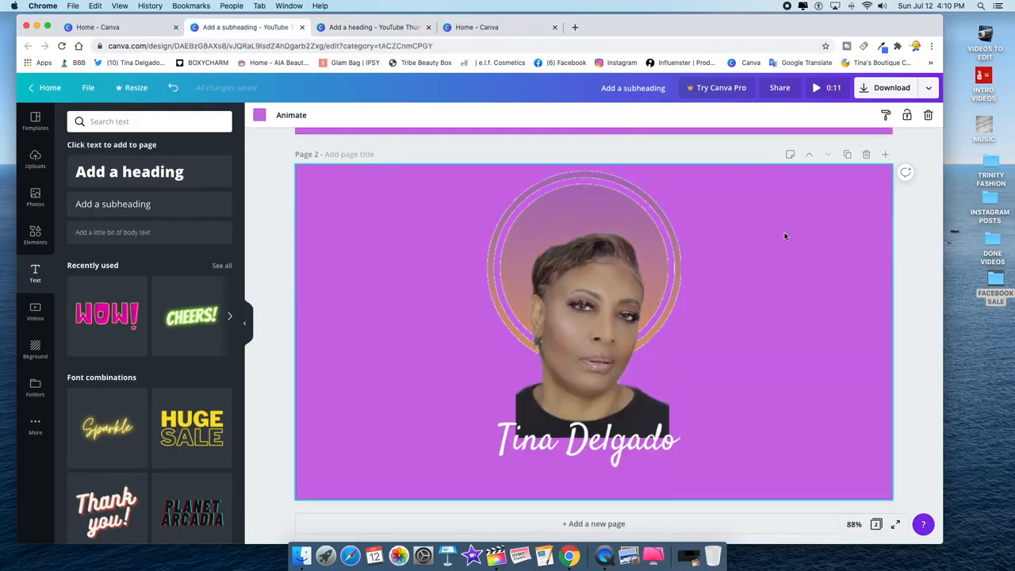
pyautogui.scroll(2, 785, 235)
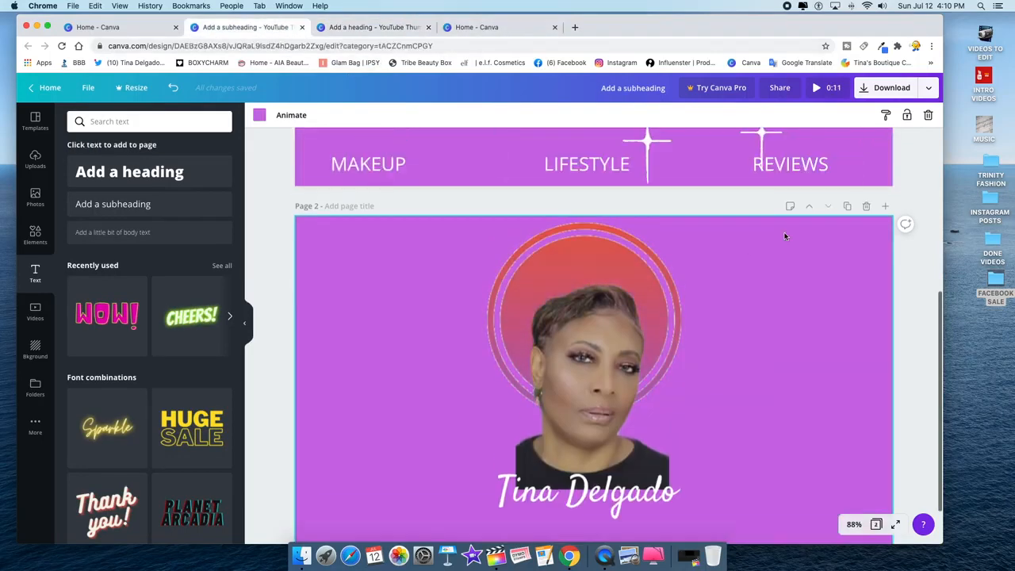
pyautogui.click(886, 207)
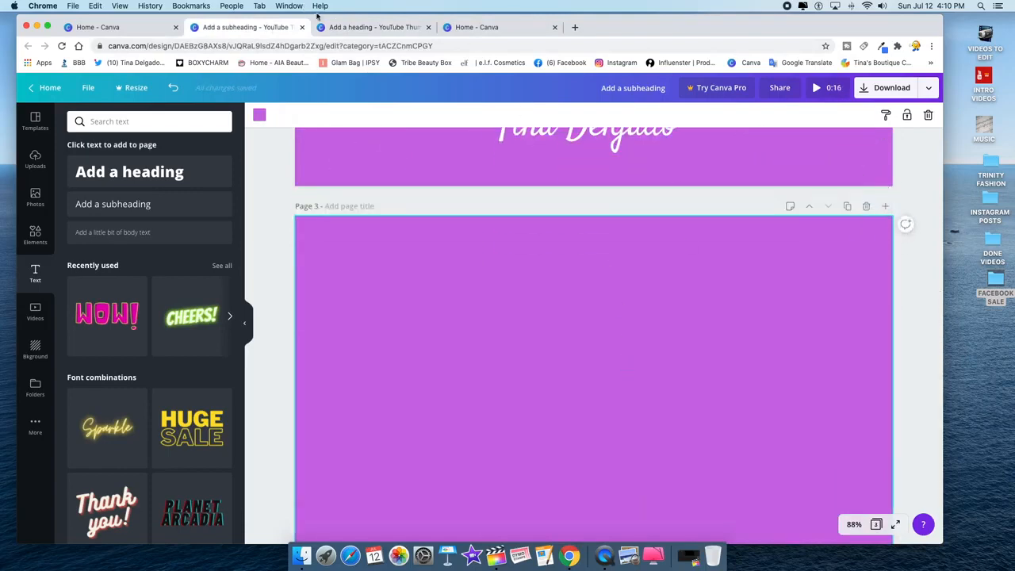
# - Review the pink design's social handles page for reference and return to the purple design
pyautogui.click(352, 28)
pyautogui.scroll(-1, 553, 311)
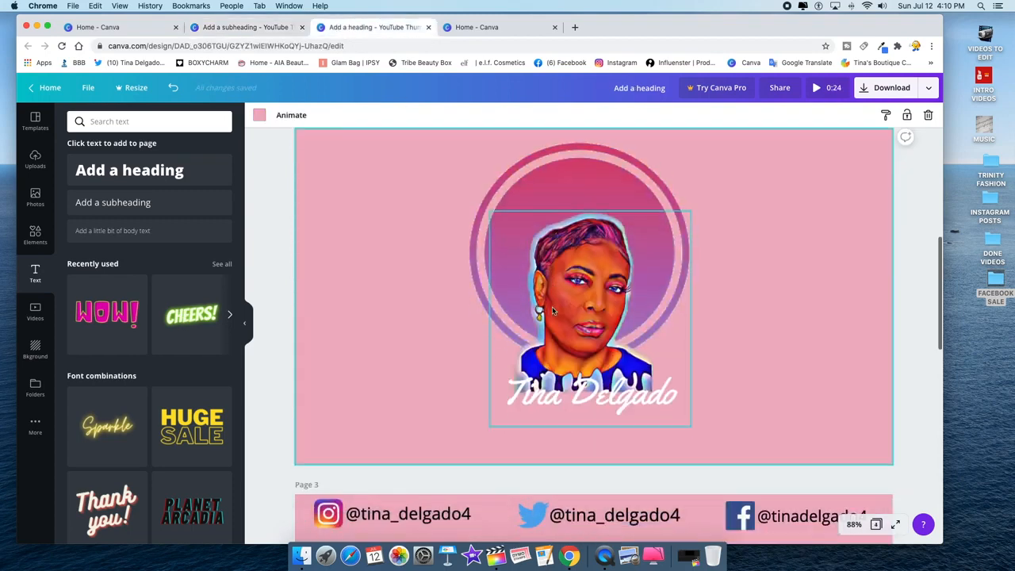
pyautogui.scroll(-5, 553, 311)
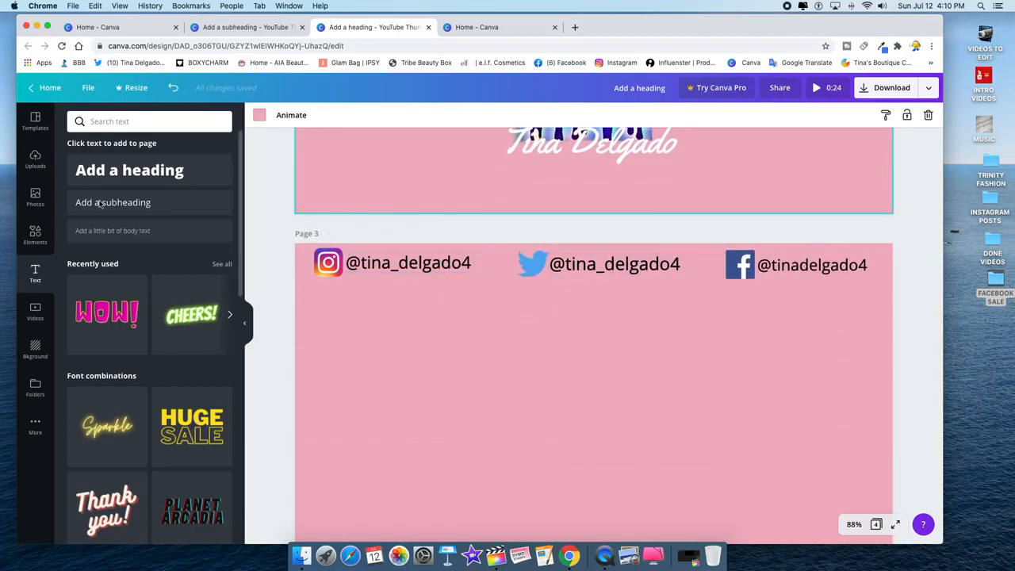
pyautogui.click(248, 28)
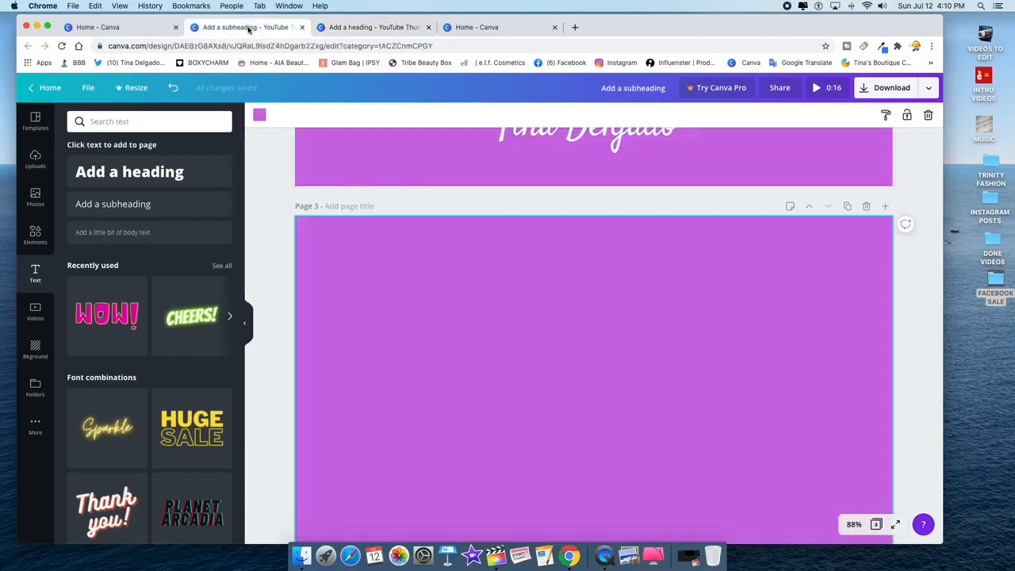
# - Search Elements for 'instagram' and place a small gradient Instagram logo in page 3's top-left corner
pyautogui.click(35, 235)
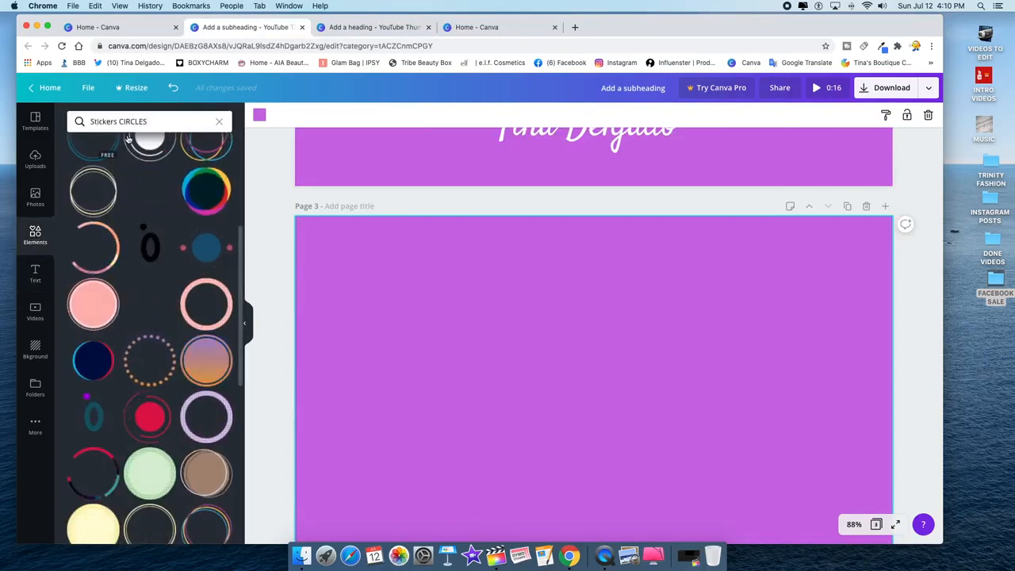
pyautogui.click(159, 122)
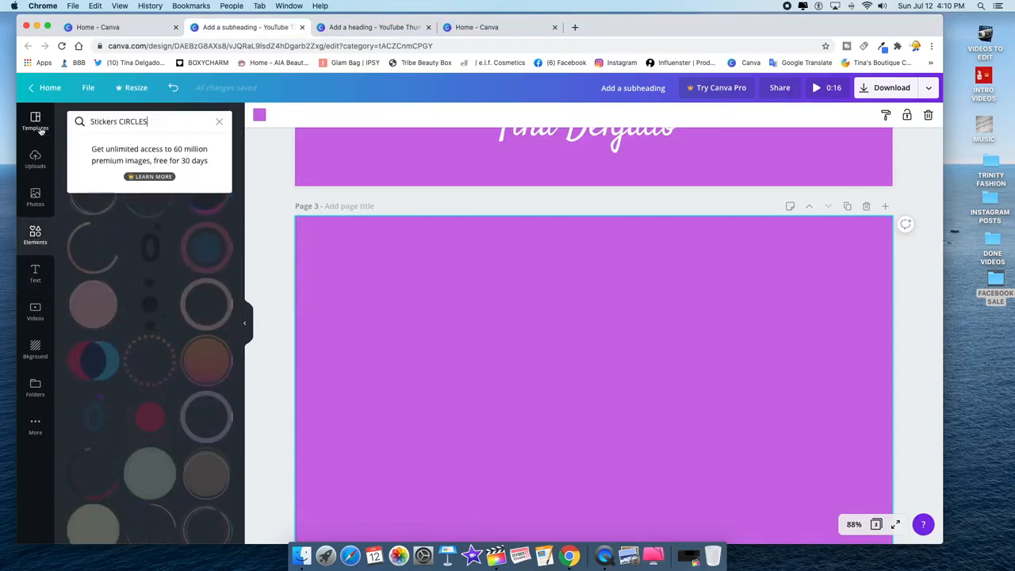
pyautogui.moveTo(144, 120); pyautogui.dragTo(61, 129)
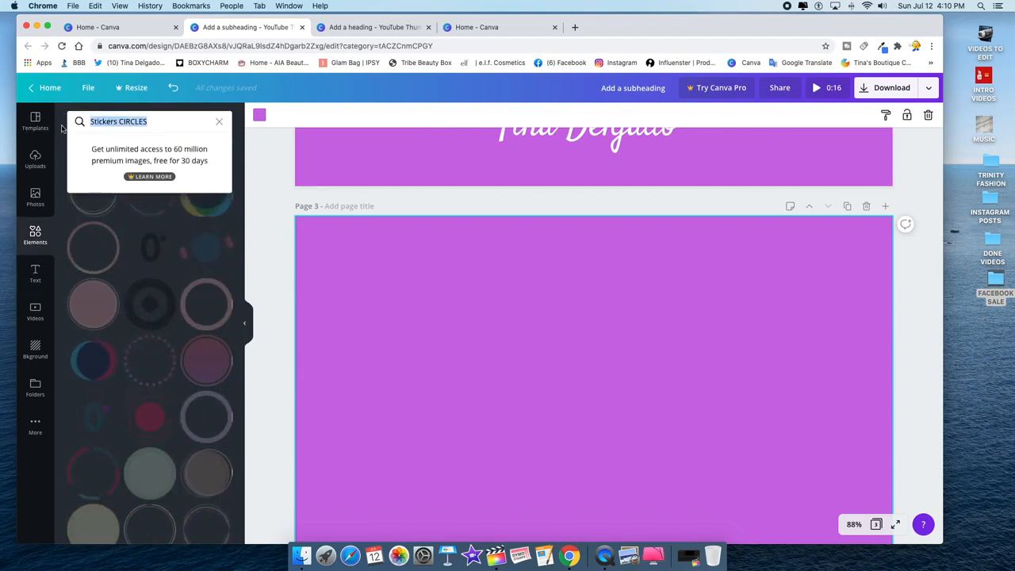
pyautogui.write('ins')
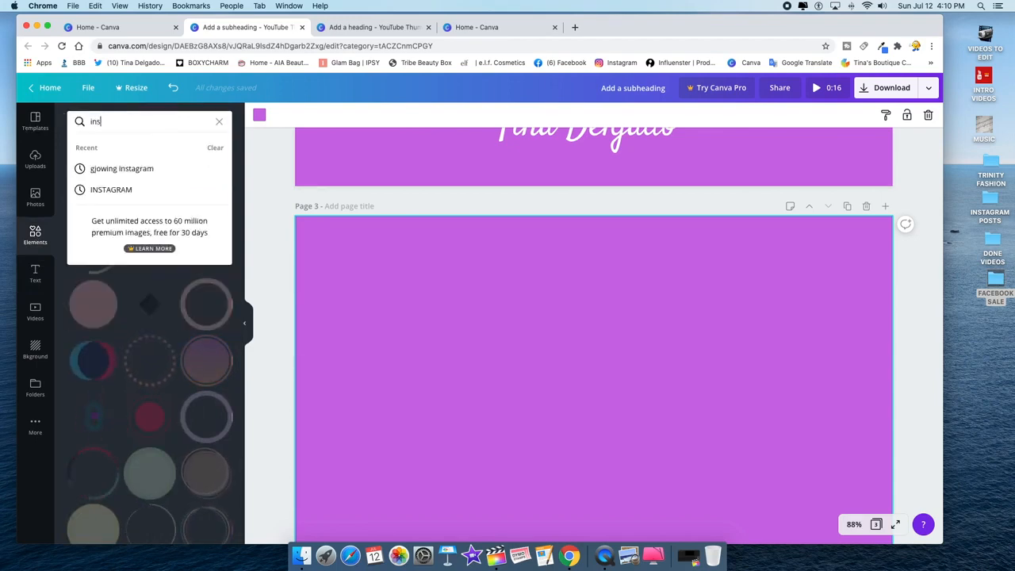
pyautogui.write('tagram')
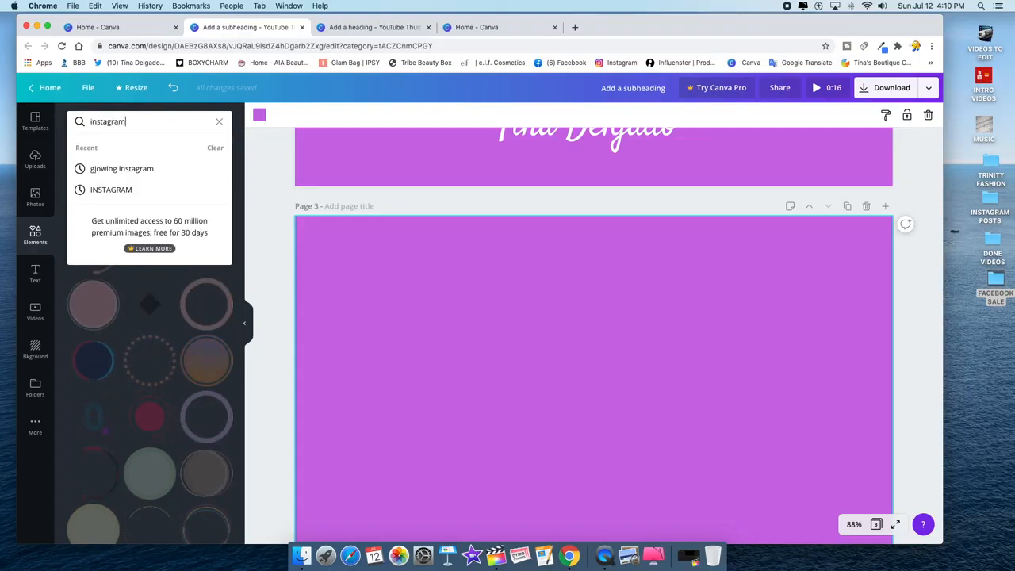
pyautogui.press('Return')
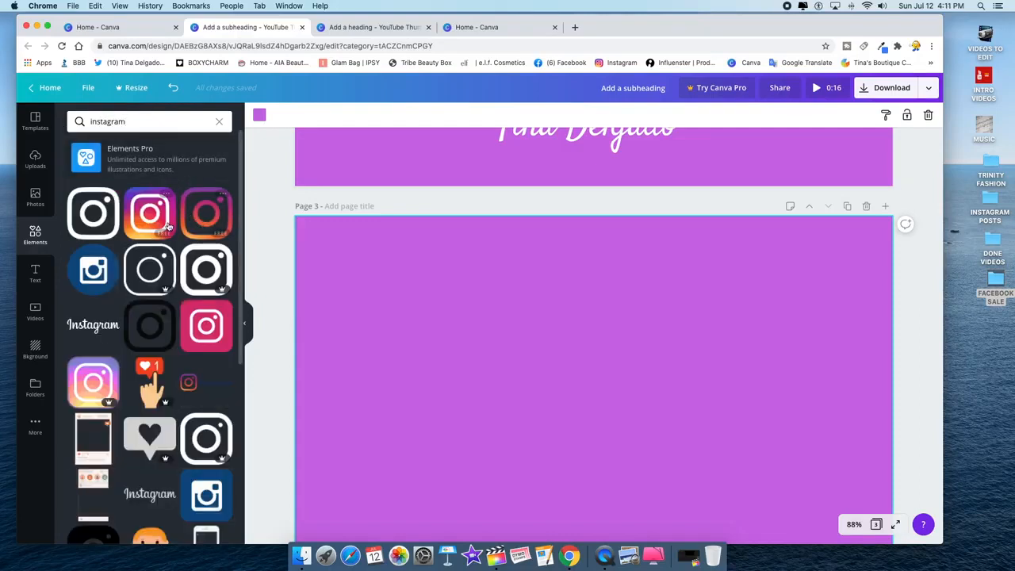
pyautogui.scroll(-5, 161, 404)
pyautogui.scroll(5, 162, 405)
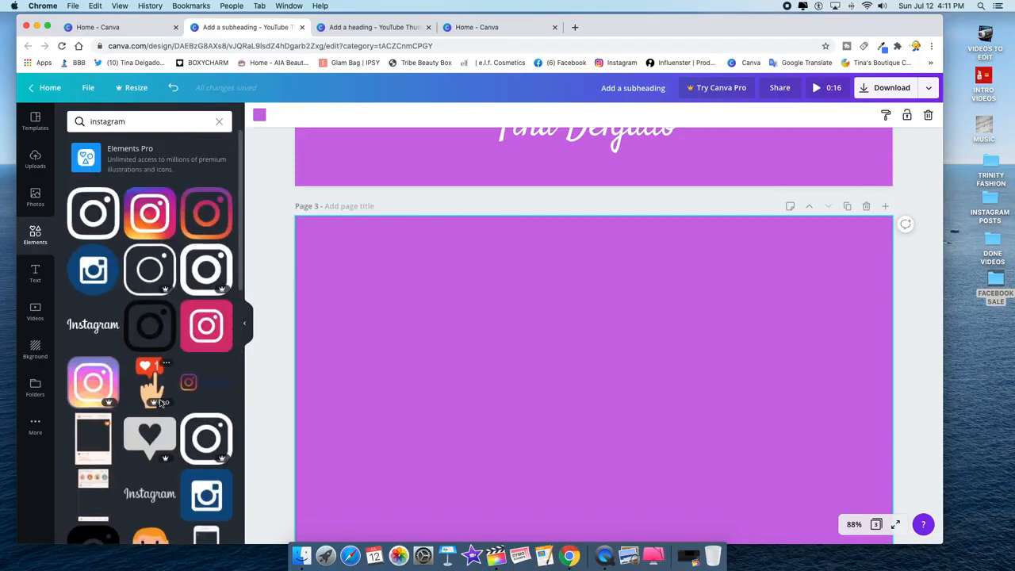
pyautogui.click(149, 213)
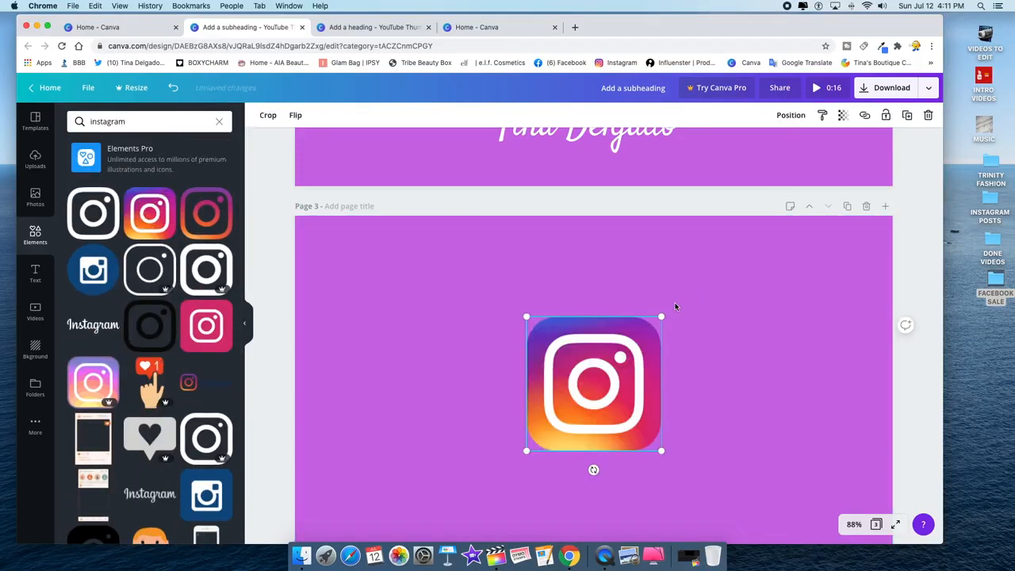
pyautogui.moveTo(662, 316); pyautogui.dragTo(357, 233)
pyautogui.click(341, 260)
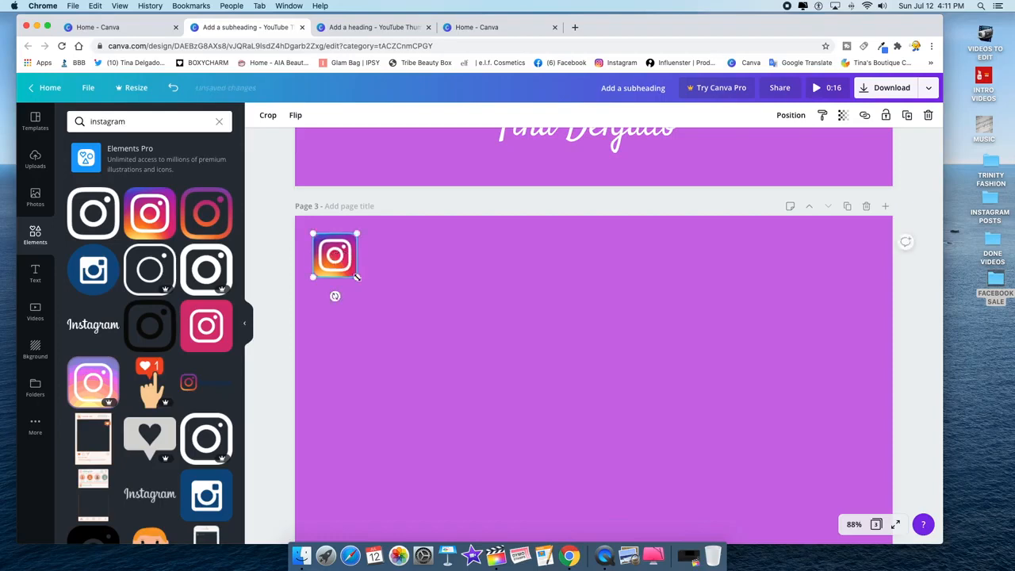
pyautogui.moveTo(352, 273); pyautogui.dragTo(347, 268)
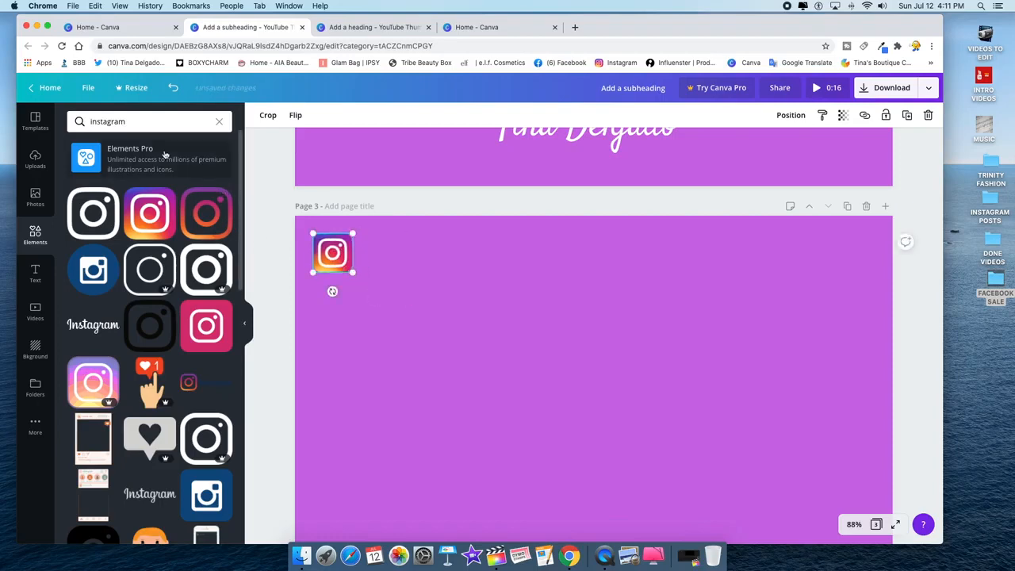
pyautogui.click(132, 120)
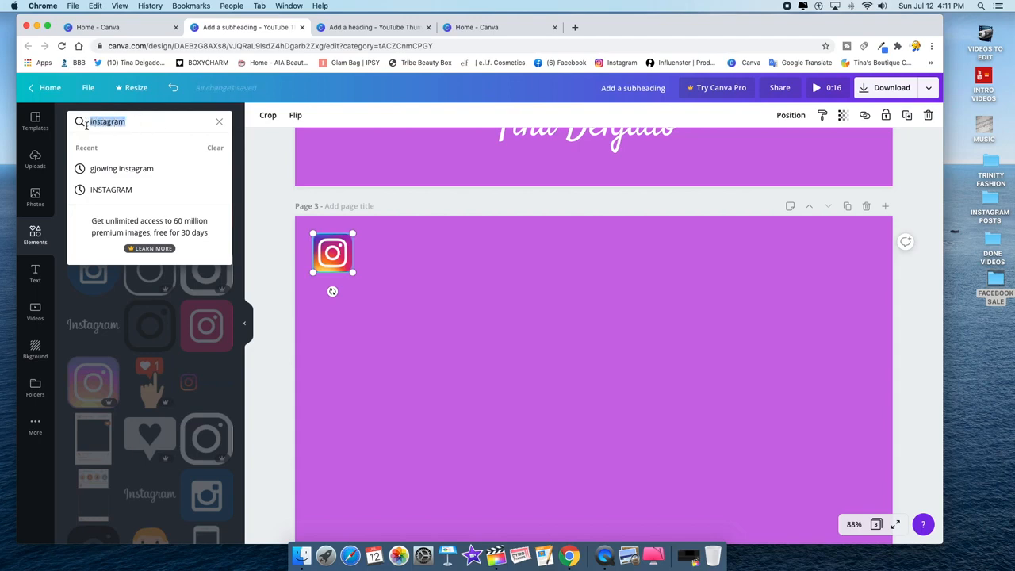
# - Search 'twitter' and add a shrunken blue Twitter bird near the top centre, checking the reference design
pyautogui.write('twitte')
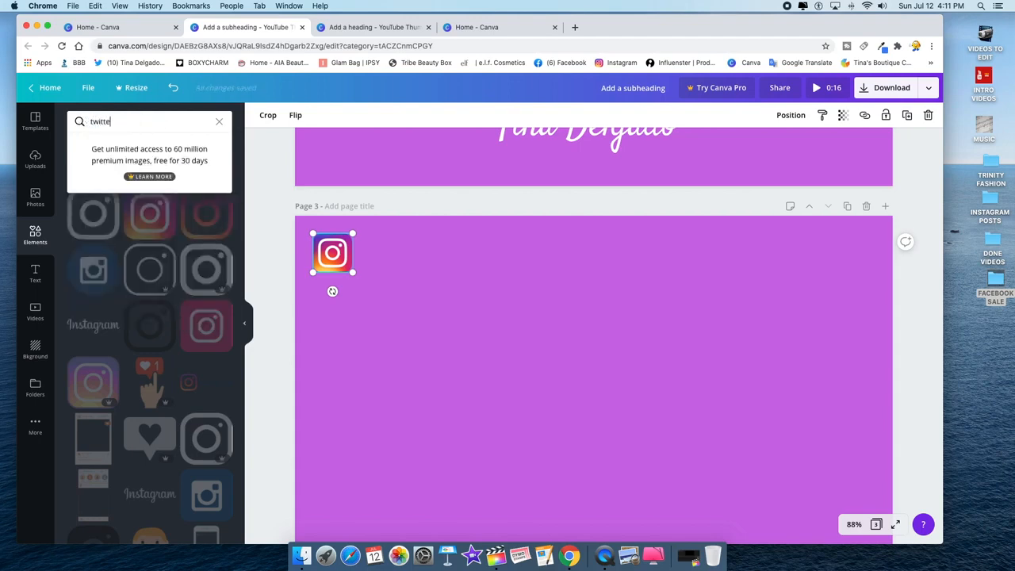
pyautogui.write('r')
pyautogui.press('Return')
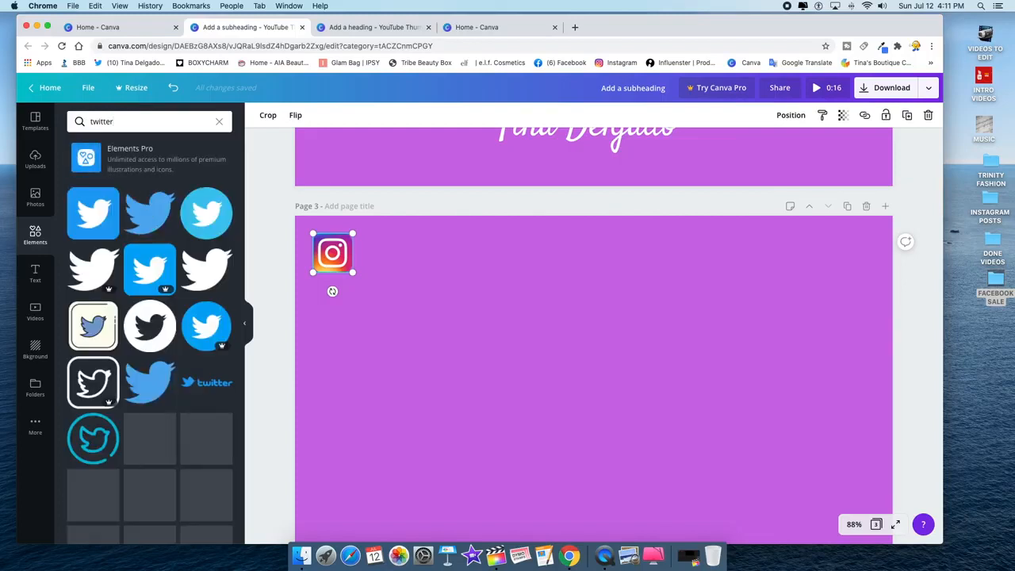
pyautogui.click(148, 214)
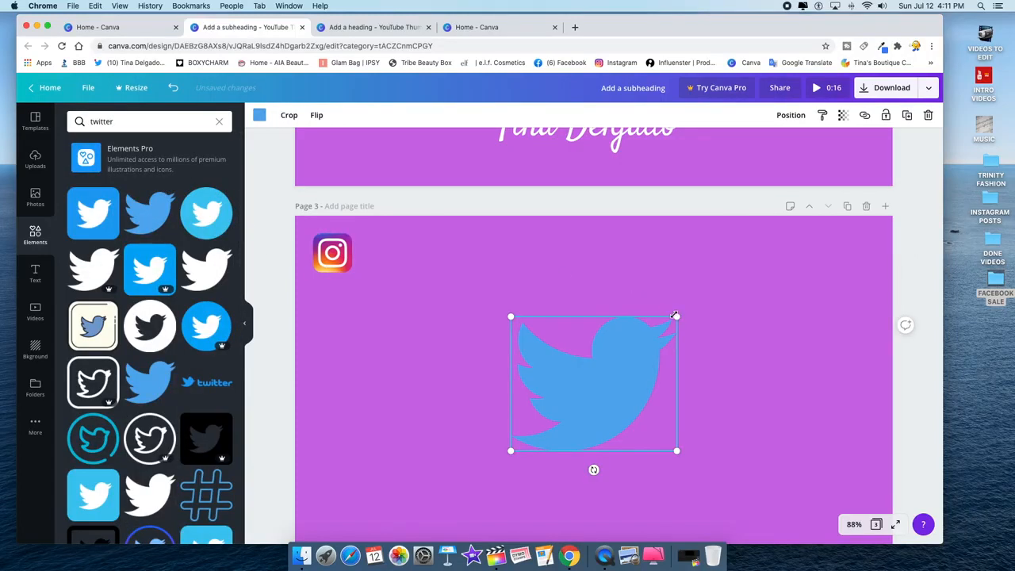
pyautogui.moveTo(678, 317); pyautogui.dragTo(595, 239)
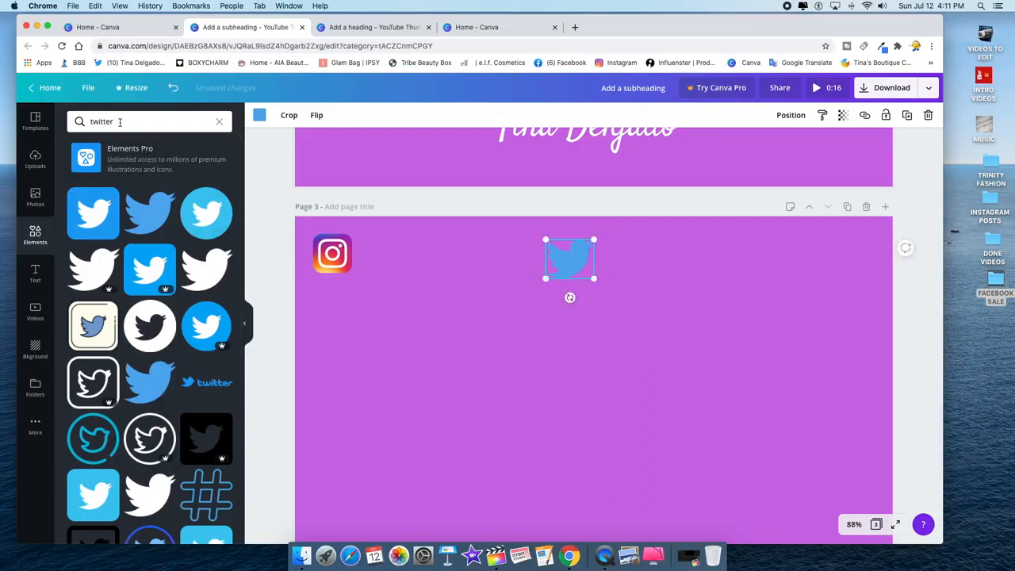
pyautogui.click(361, 29)
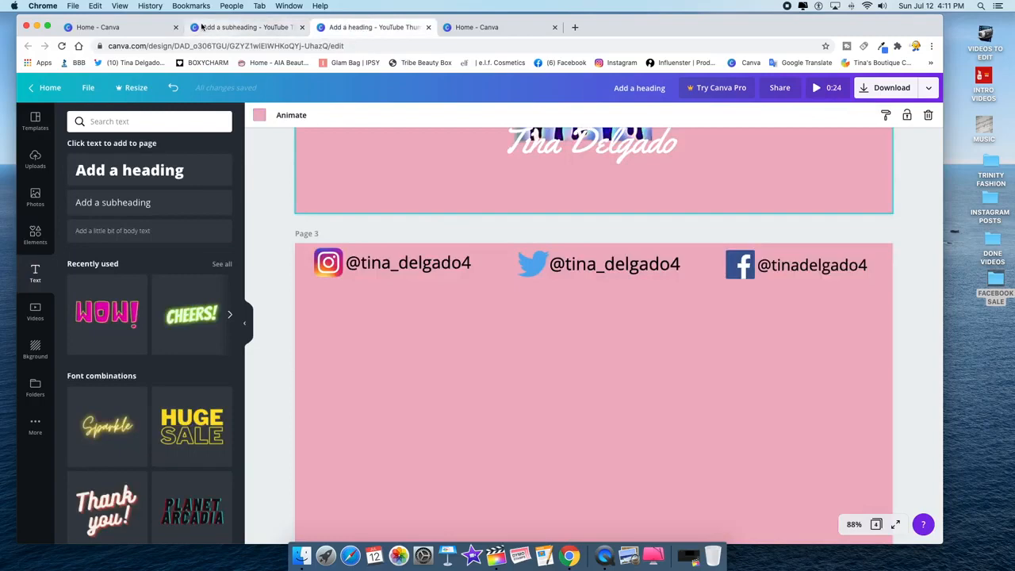
pyautogui.click(242, 28)
pyautogui.click(117, 119)
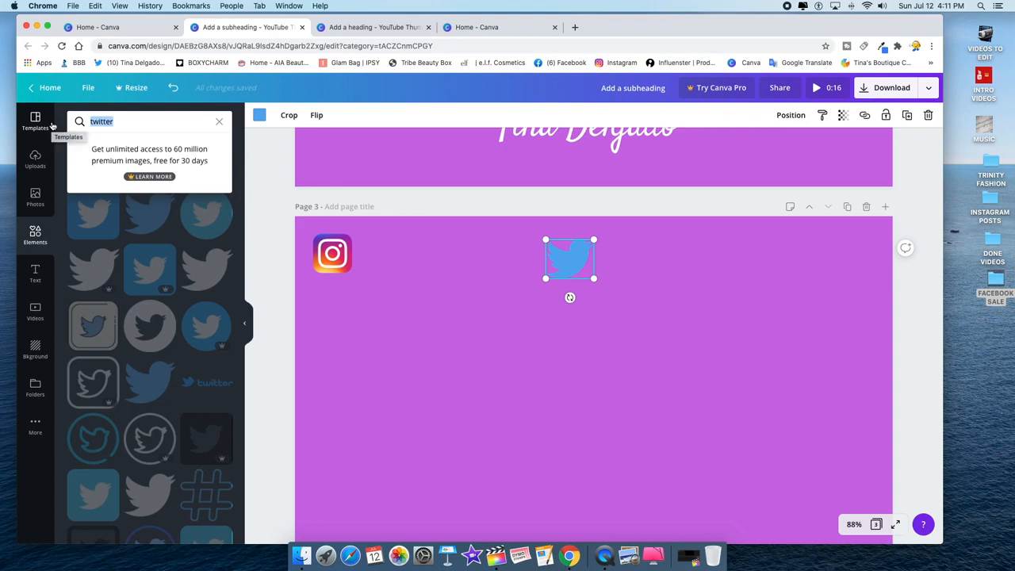
# - Add the dark-blue Facebook circle logo, shrink it, and level it with the Twitter bird top right
pyautogui.write('faceboo')
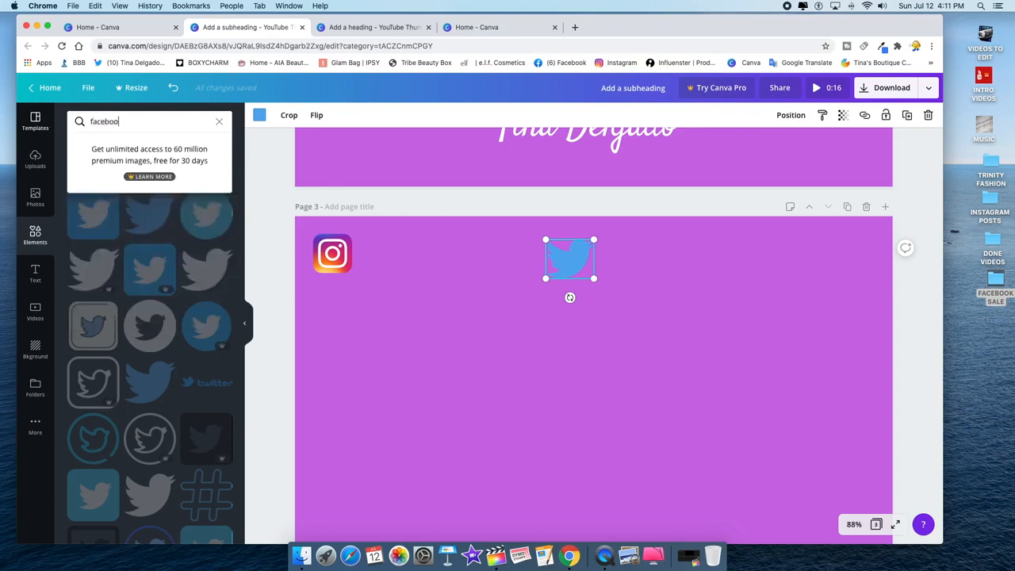
pyautogui.write('k')
pyautogui.press('Return')
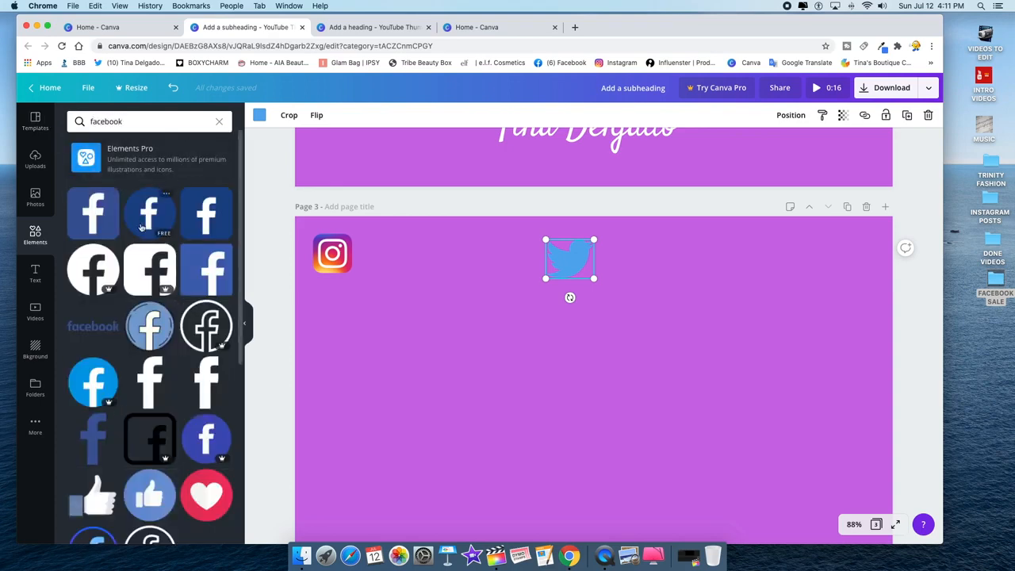
pyautogui.click(147, 222)
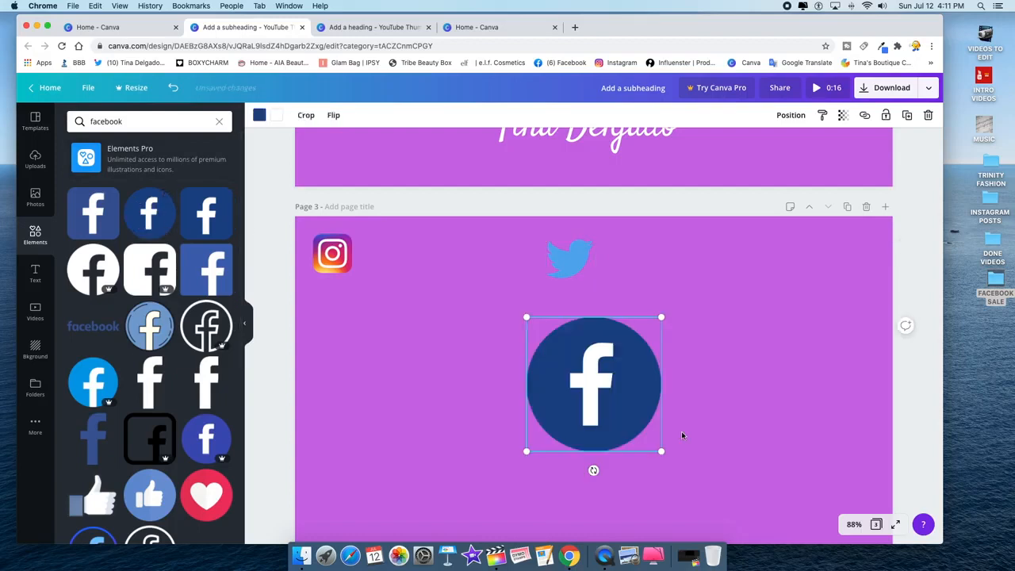
pyautogui.moveTo(664, 315); pyautogui.dragTo(615, 398)
pyautogui.moveTo(560, 426); pyautogui.dragTo(777, 268)
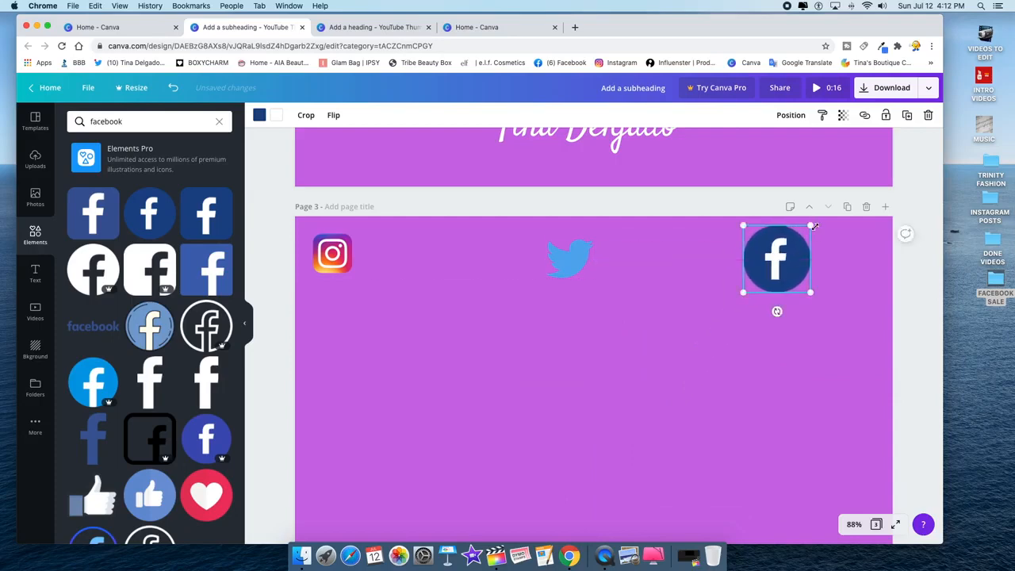
pyautogui.moveTo(815, 227); pyautogui.dragTo(797, 240)
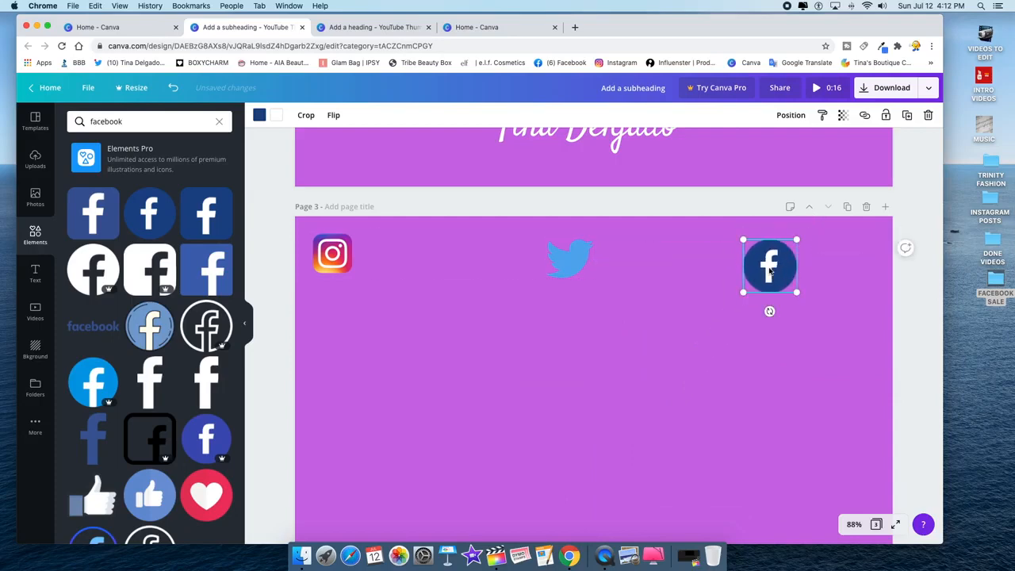
pyautogui.moveTo(770, 271); pyautogui.dragTo(775, 254)
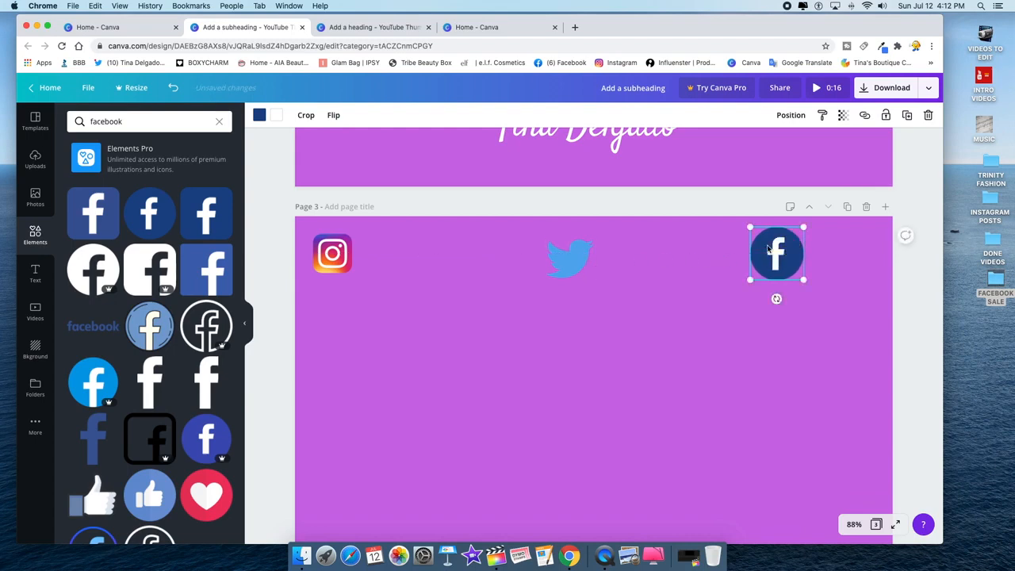
pyautogui.moveTo(573, 259); pyautogui.dragTo(583, 254)
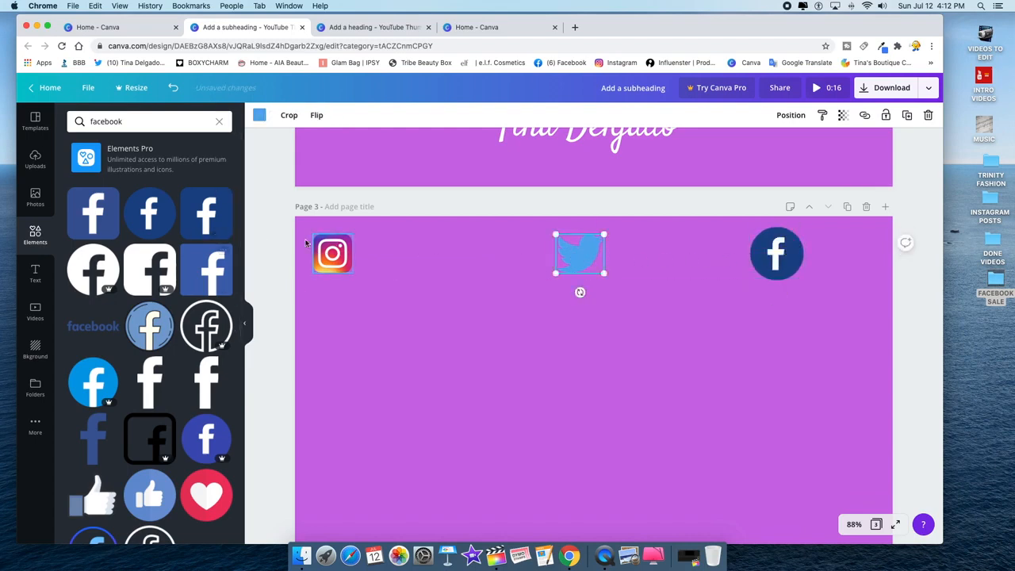
# - Add a subheading reading 'instagram/yourname.com', widen it, and place it beside the Instagram logo
pyautogui.click(33, 276)
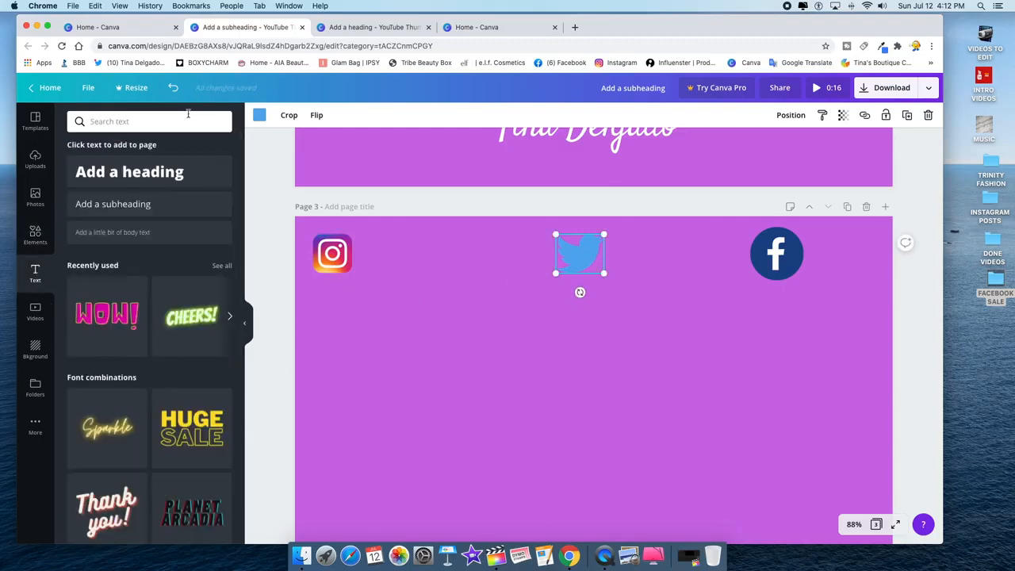
pyautogui.click(113, 204)
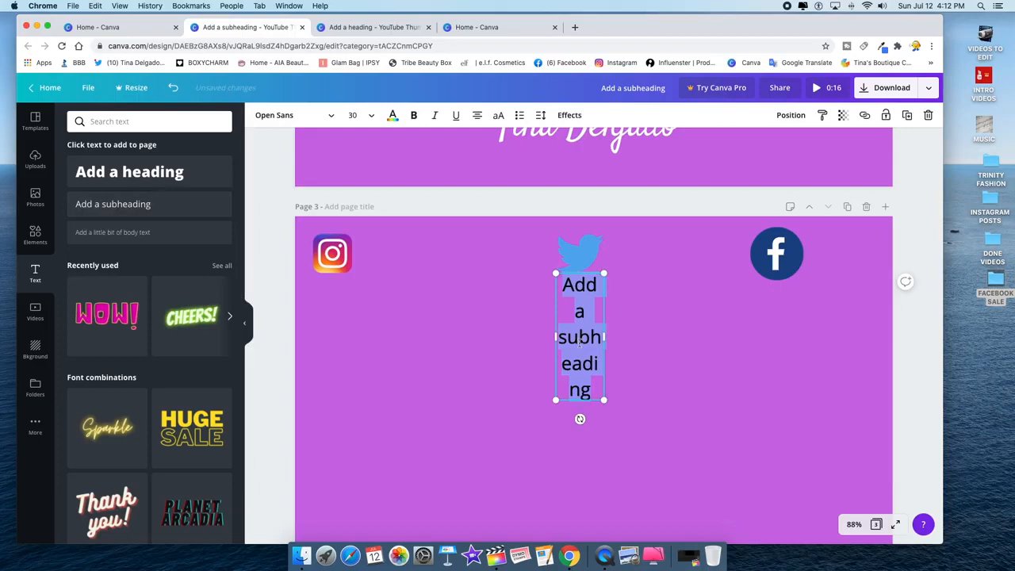
pyautogui.write('in')
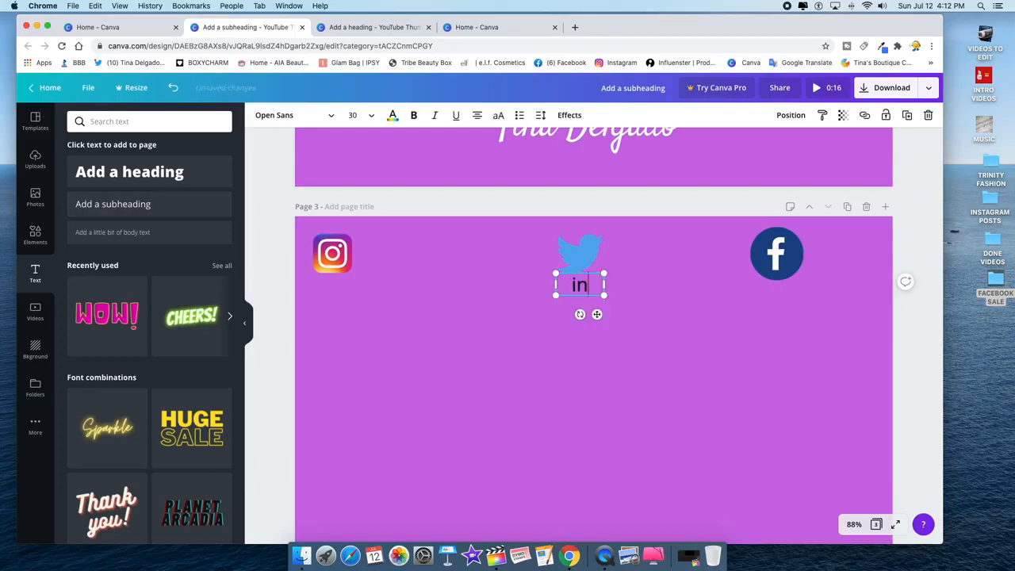
pyautogui.write('stagr')
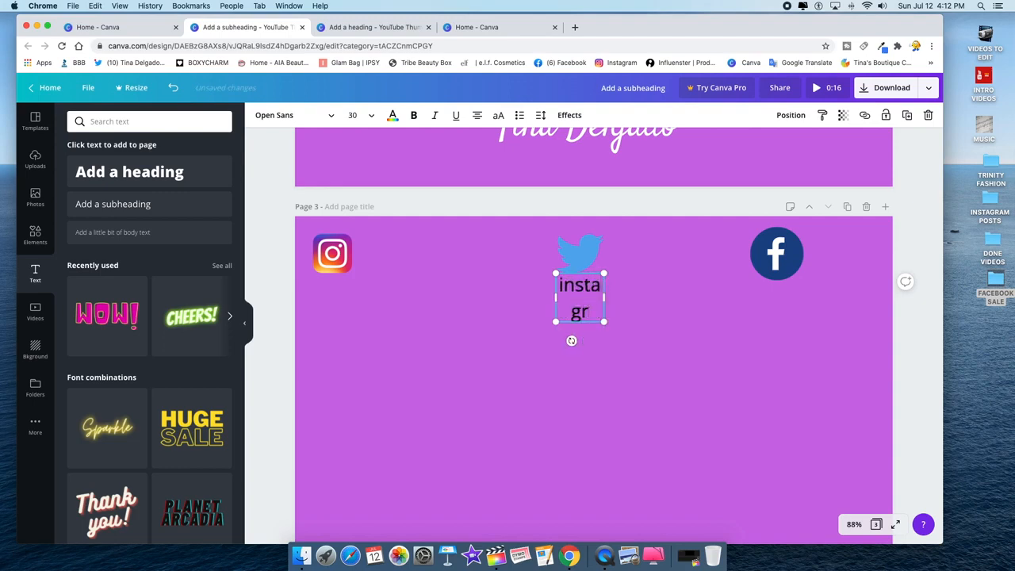
pyautogui.write('am/')
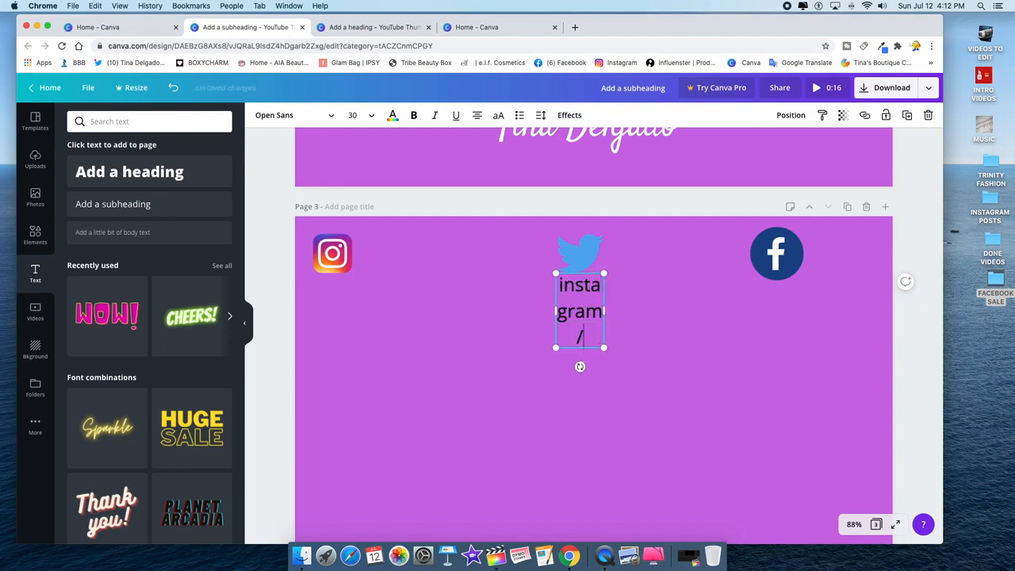
pyautogui.write('yourname.com')
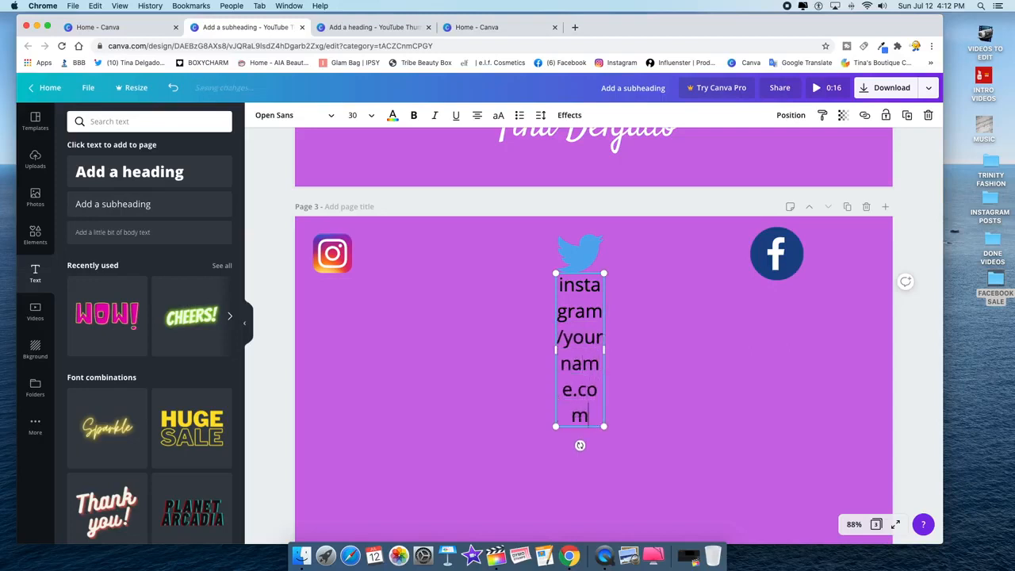
pyautogui.moveTo(607, 351); pyautogui.dragTo(794, 321)
pyautogui.moveTo(720, 271); pyautogui.dragTo(512, 241)
# - Set the instagram handle text to size 28, then shrink it slightly further
pyautogui.click(372, 116)
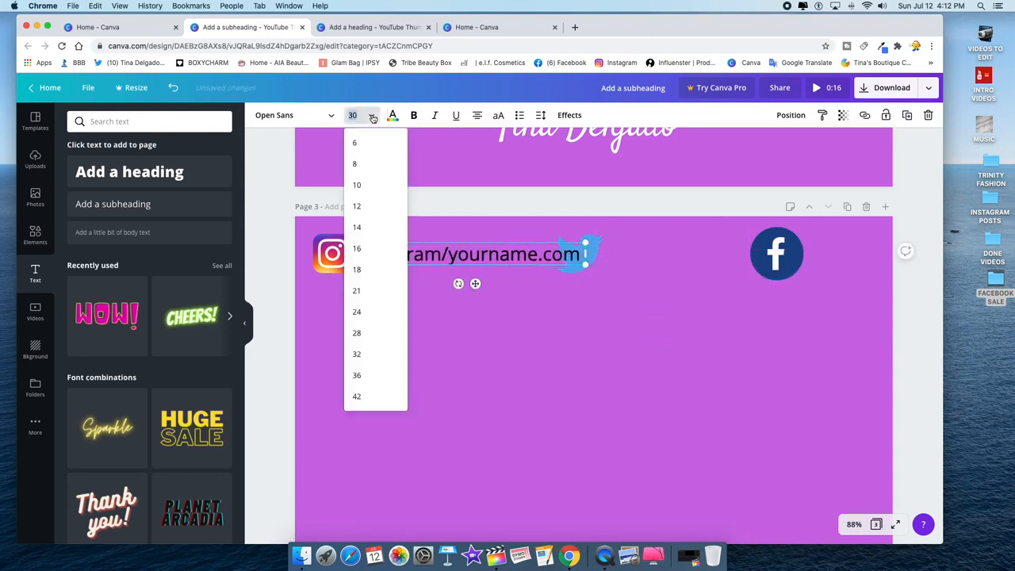
pyautogui.click(370, 333)
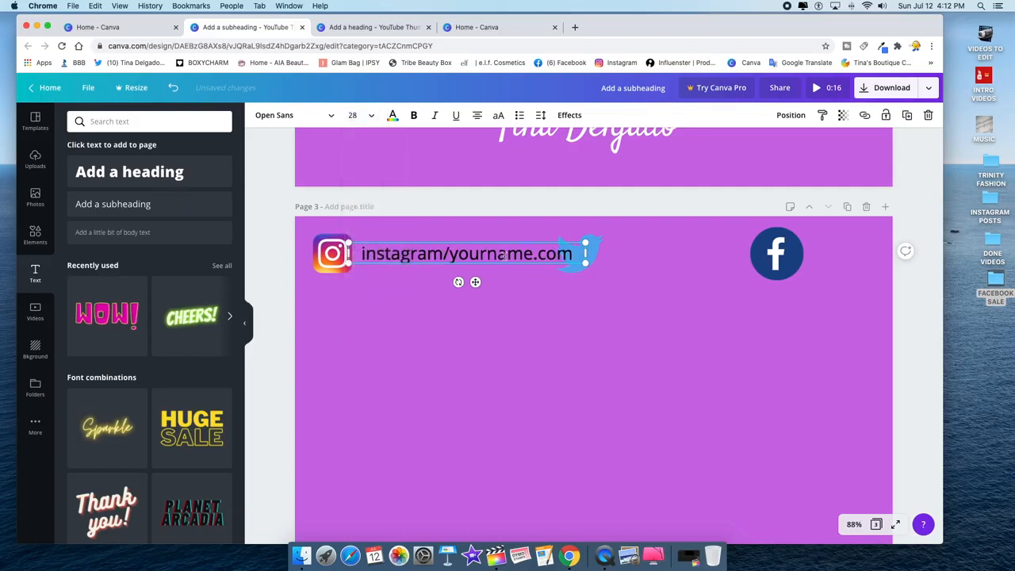
pyautogui.moveTo(584, 243); pyautogui.dragTo(512, 255)
pyautogui.click(439, 238)
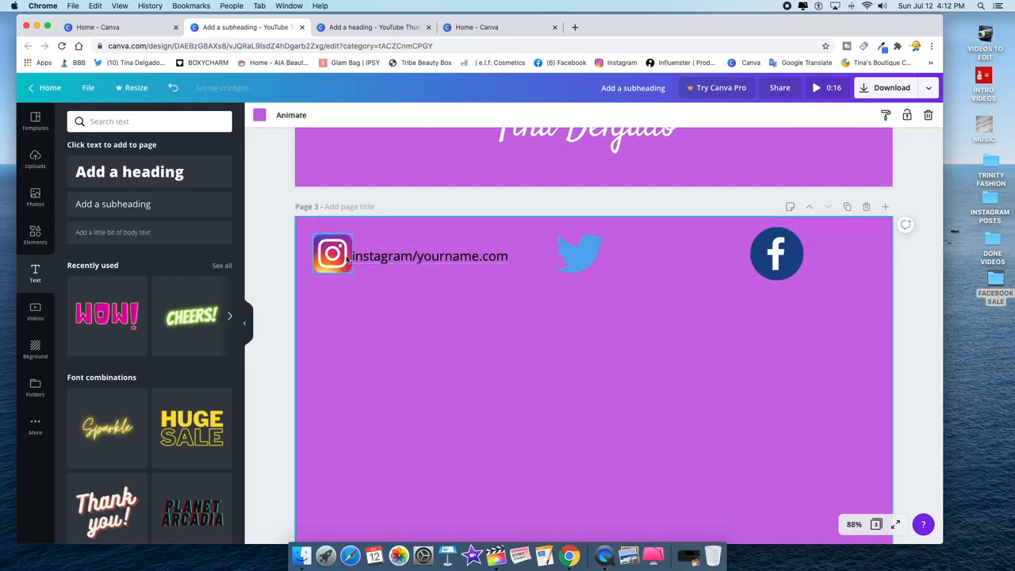
pyautogui.click(579, 252)
pyautogui.click(344, 283)
pyautogui.click(112, 204)
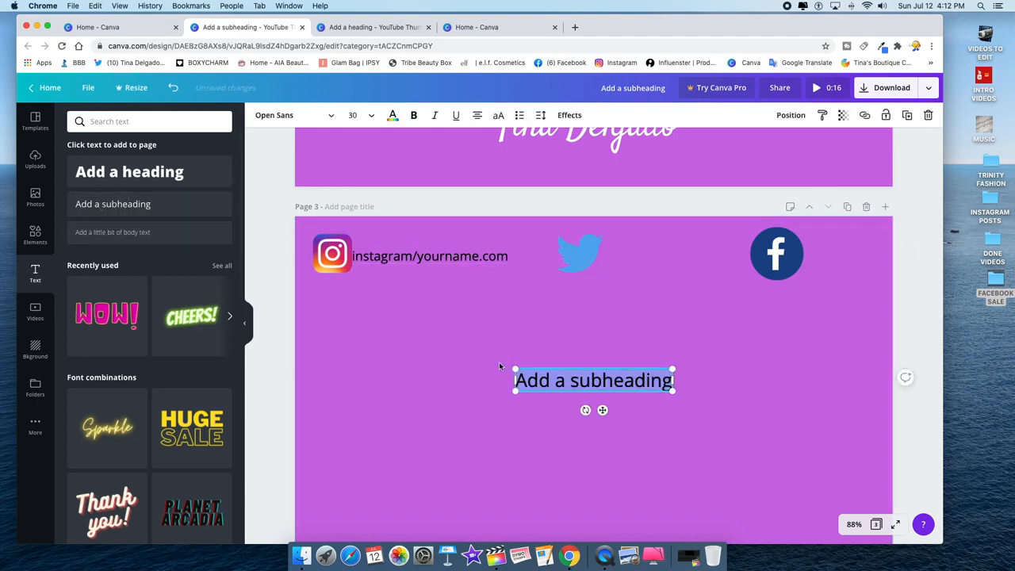
# - Type 'twitter/yourname.com', shrink it, and move it beside the Twitter bird
pyautogui.write('t')
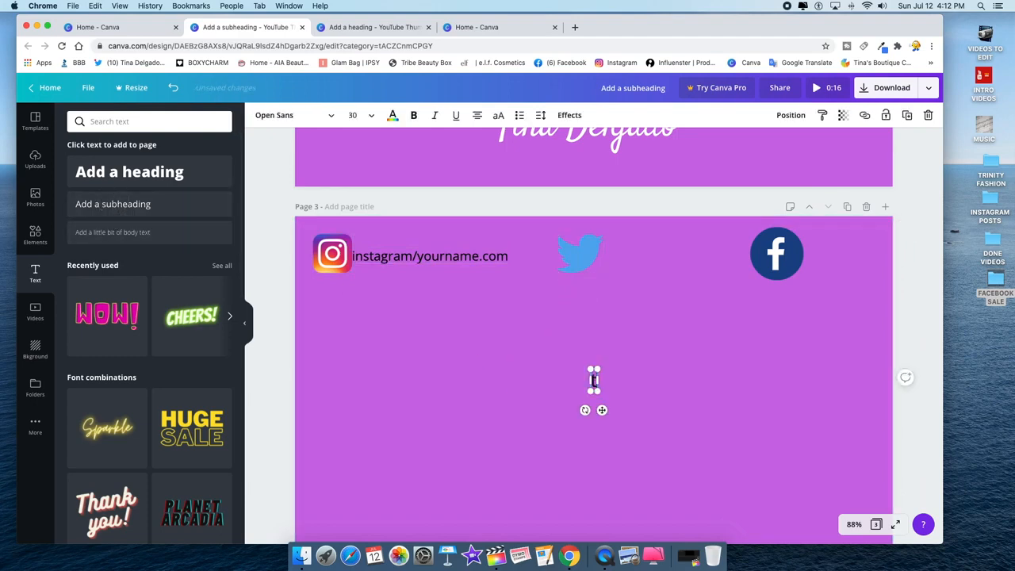
pyautogui.write('witter/yournam')
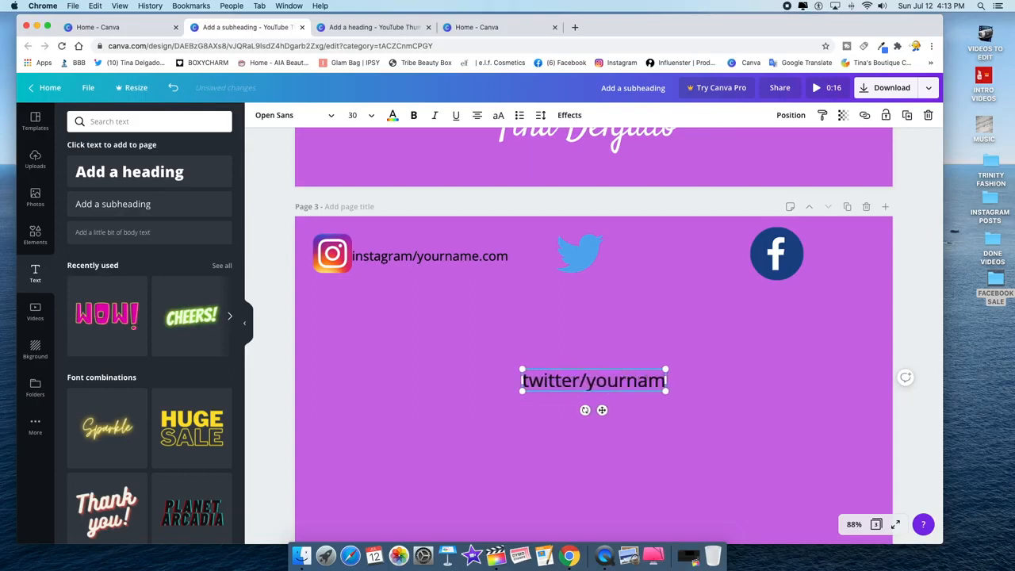
pyautogui.write('e.com')
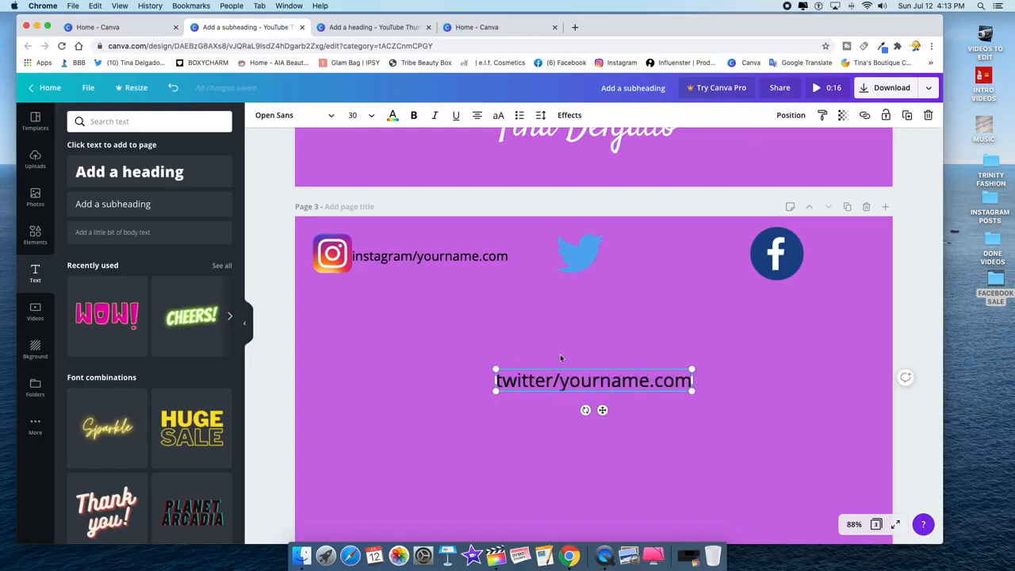
pyautogui.click(605, 367)
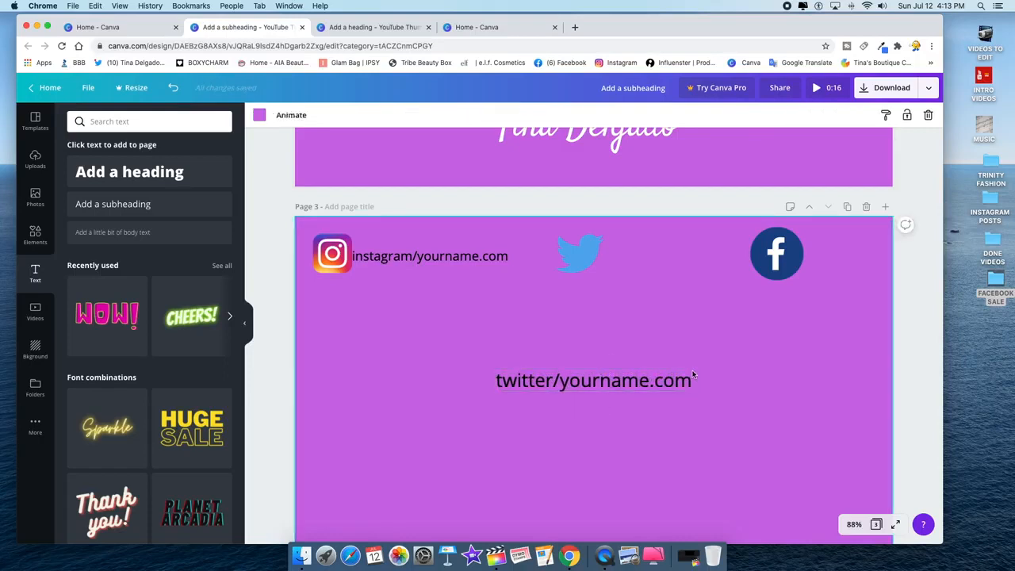
pyautogui.click(681, 379)
pyautogui.moveTo(687, 370); pyautogui.dragTo(671, 382)
pyautogui.moveTo(595, 375); pyautogui.dragTo(676, 246)
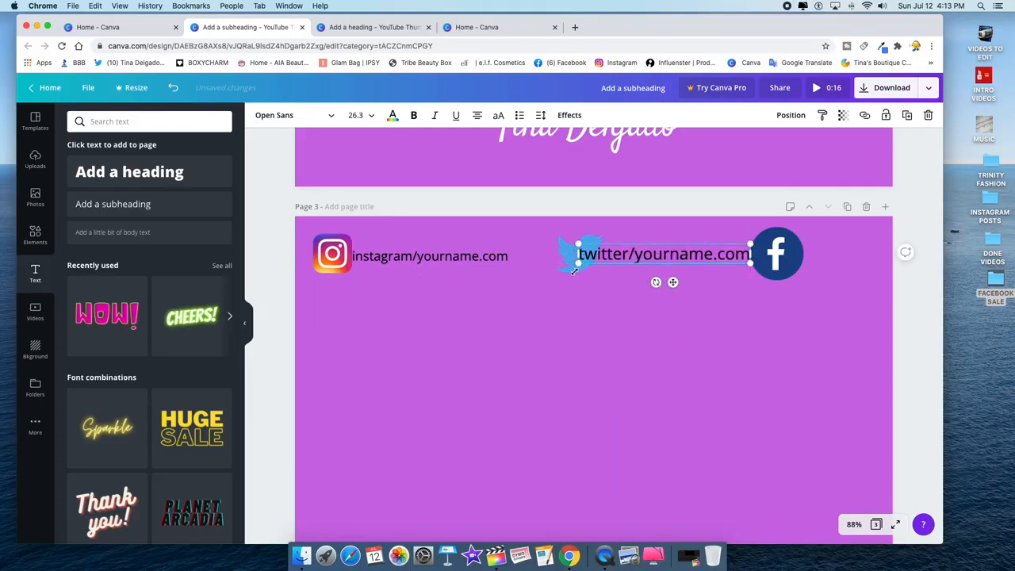
# - Shift the Twitter bird left and pull the twitter handle snug against it
pyautogui.click(563, 238)
pyautogui.moveTo(567, 253); pyautogui.dragTo(543, 254)
pyautogui.moveTo(647, 256); pyautogui.dragTo(641, 258)
pyautogui.click(523, 373)
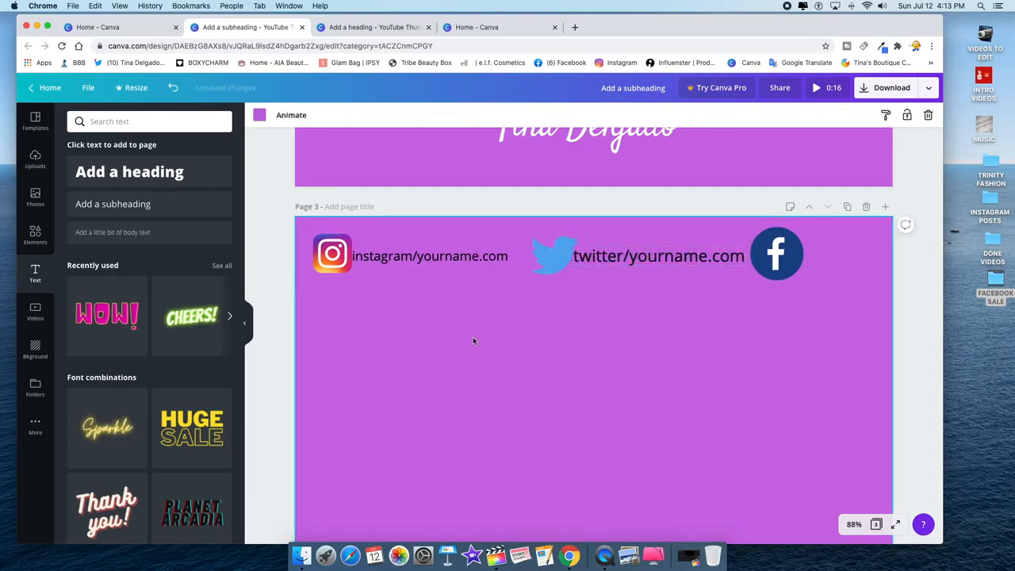
pyautogui.click(113, 204)
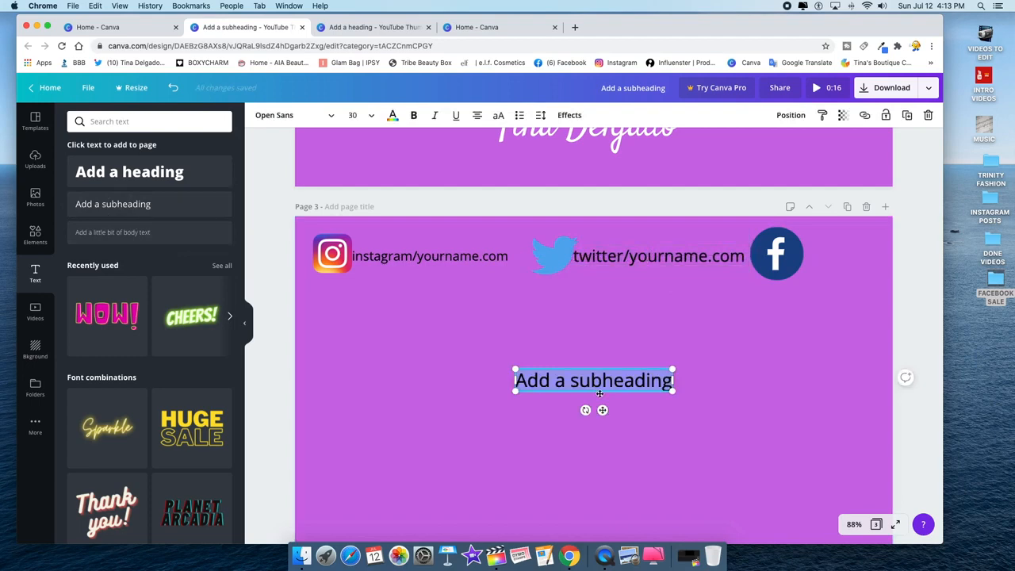
# - Type 'facebook/yourname.com' in the new text box and shrink it to size 21
pyautogui.write('fack')
pyautogui.press('BackSpace')
pyautogui.write('e')
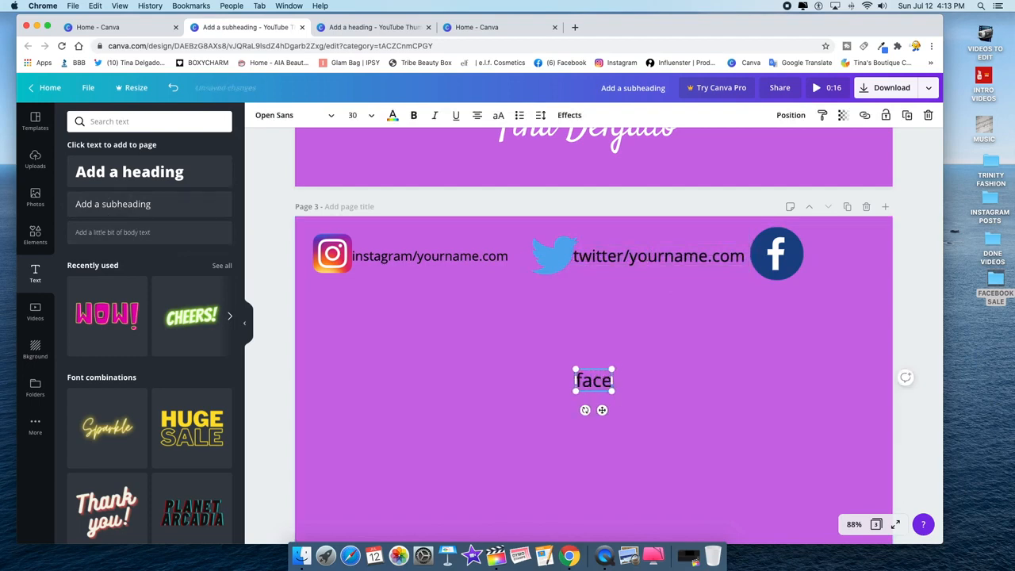
pyautogui.write('book/yourname.com')
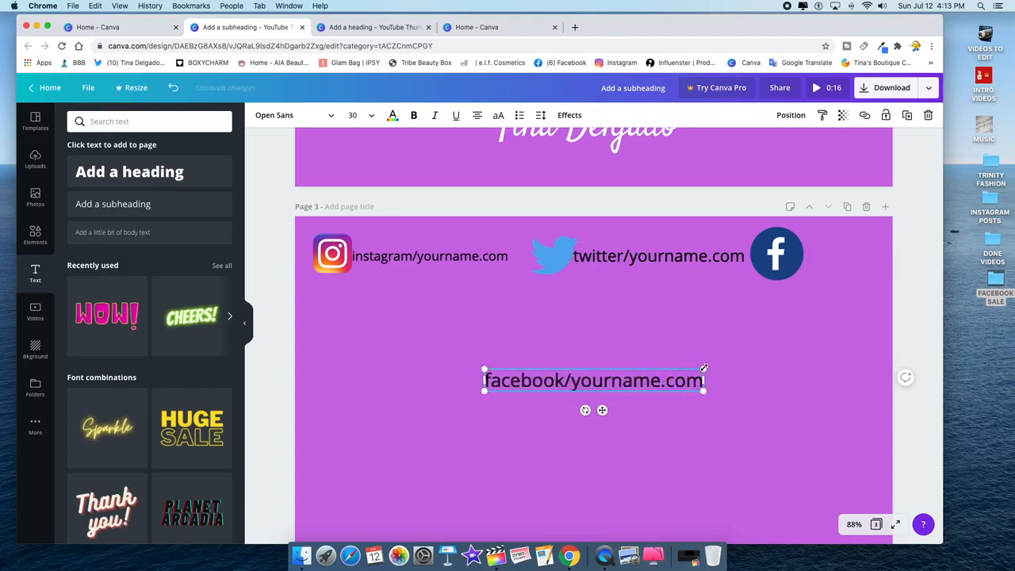
pyautogui.moveTo(703, 368); pyautogui.dragTo(800, 323)
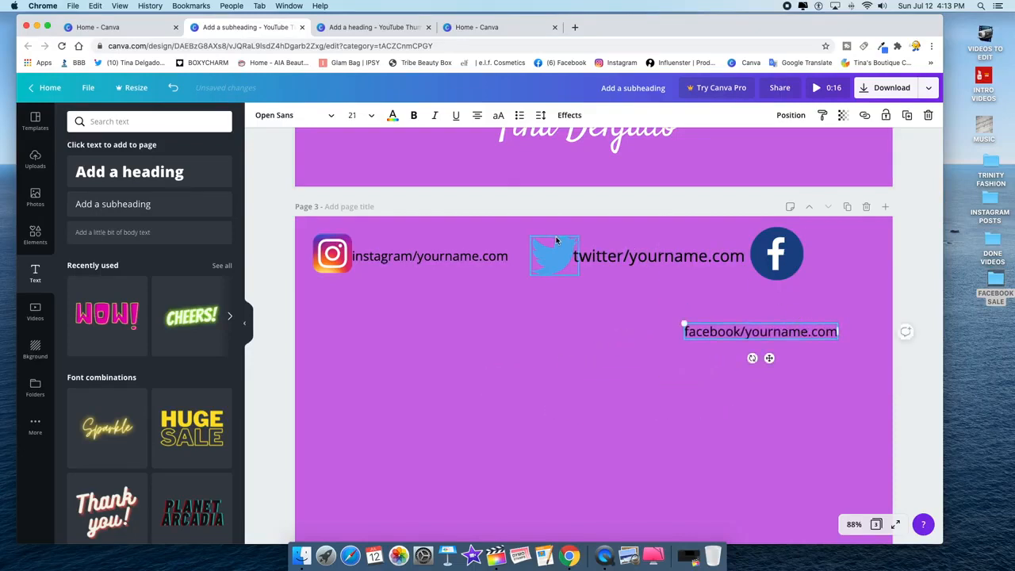
pyautogui.click(341, 256)
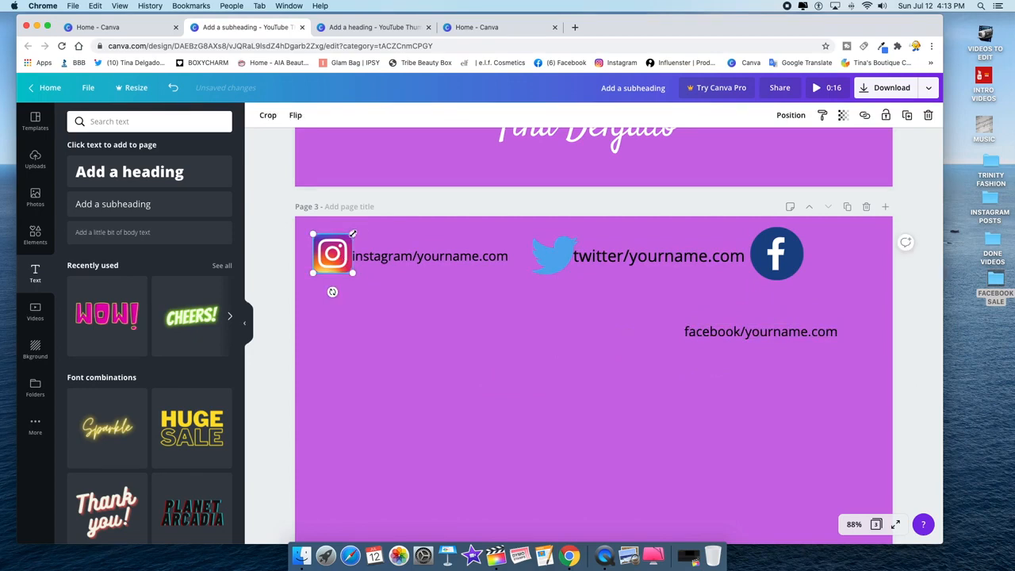
# - Shrink the Instagram icon and pair the instagram and twitter handles with their icons at matching sizes
pyautogui.moveTo(353, 233); pyautogui.dragTo(330, 259)
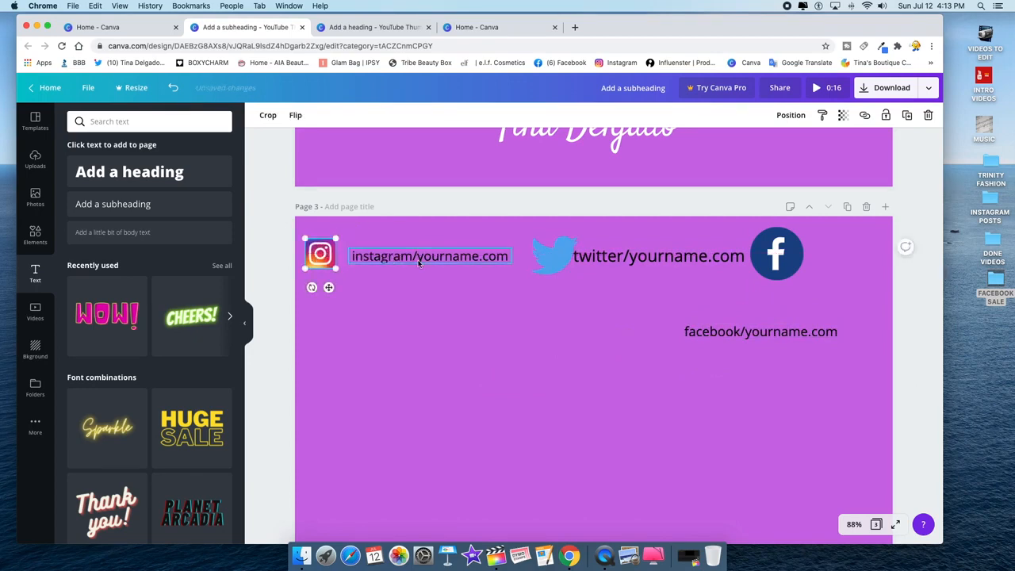
pyautogui.moveTo(419, 263); pyautogui.dragTo(406, 262)
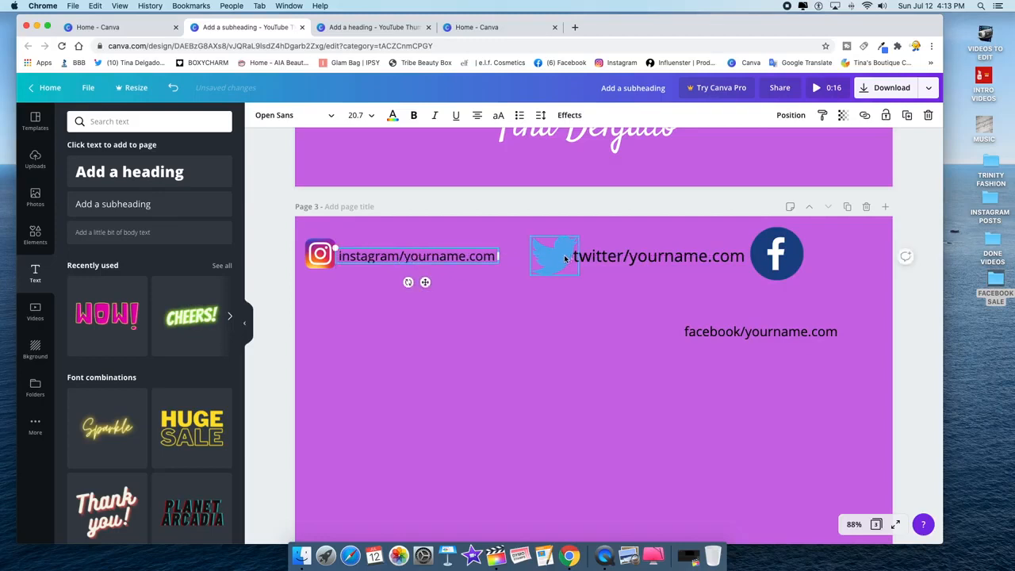
pyautogui.moveTo(565, 258); pyautogui.dragTo(549, 241)
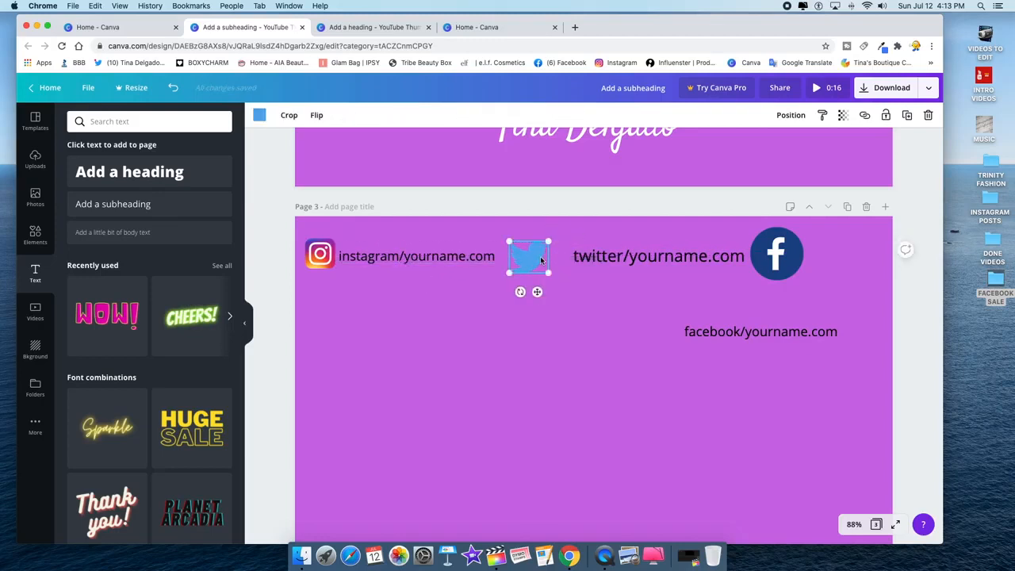
pyautogui.moveTo(621, 258); pyautogui.dragTo(598, 261)
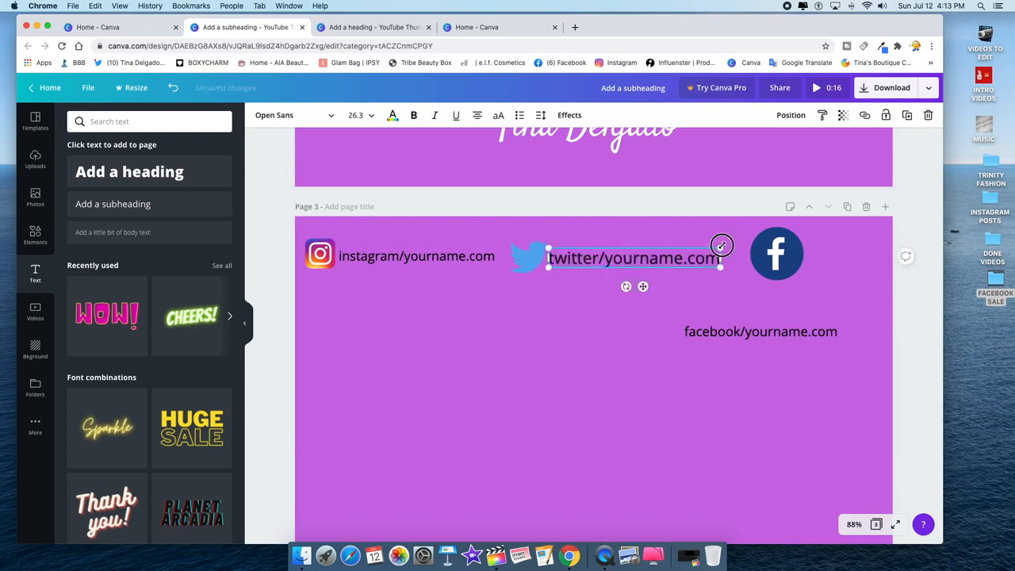
pyautogui.moveTo(720, 246); pyautogui.dragTo(707, 248)
pyautogui.click(374, 264)
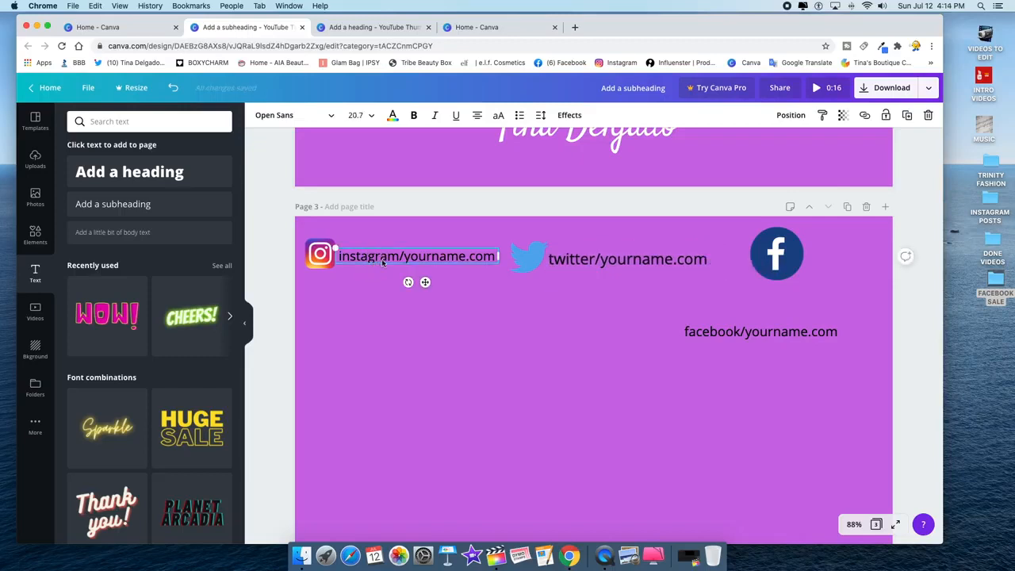
pyautogui.click(631, 264)
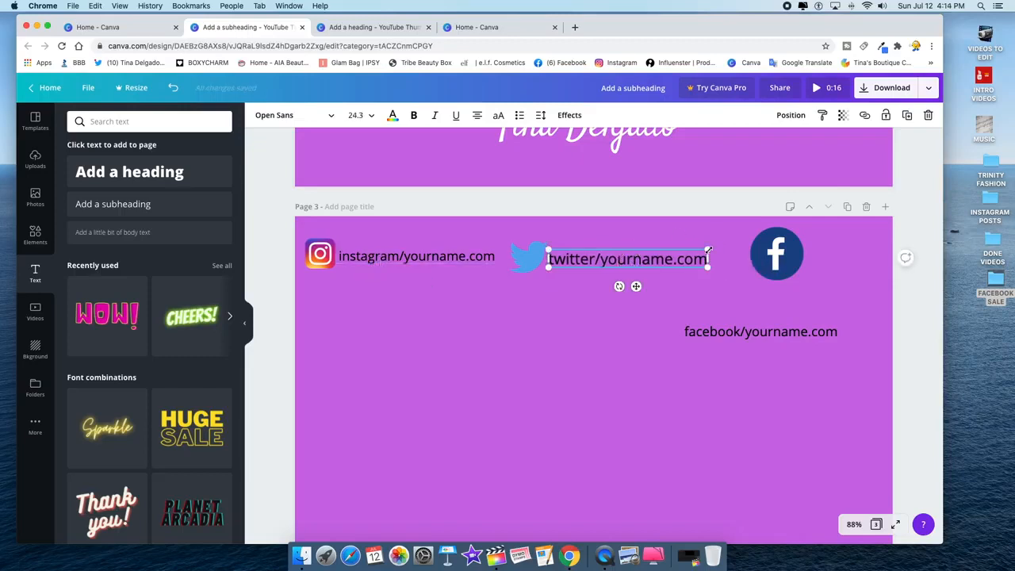
pyautogui.moveTo(710, 249); pyautogui.dragTo(688, 261)
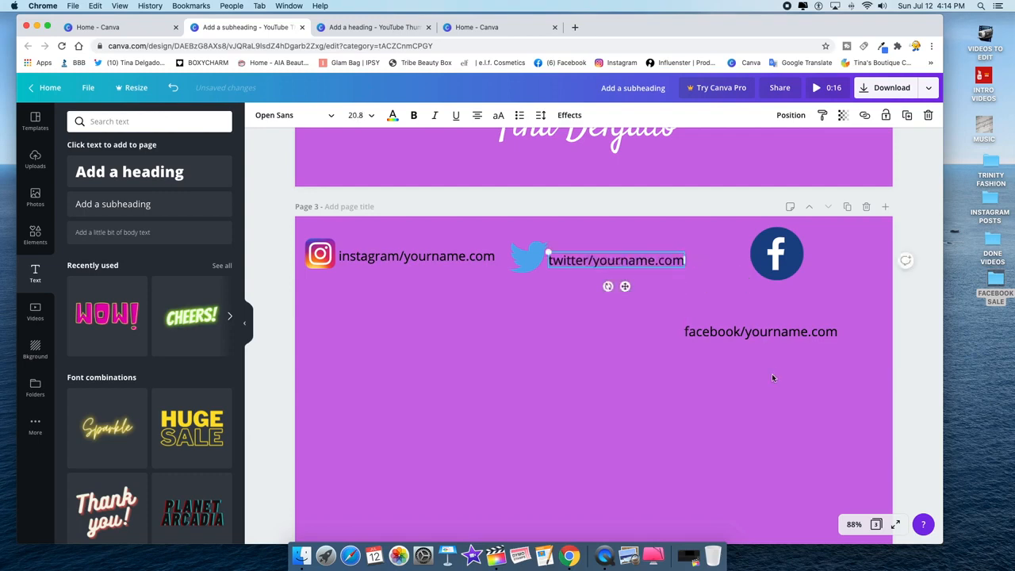
# - Shrink the Facebook icon to 89x89, set its handle beside it, and level all three handles
pyautogui.click(782, 276)
pyautogui.moveTo(804, 227); pyautogui.dragTo(733, 262)
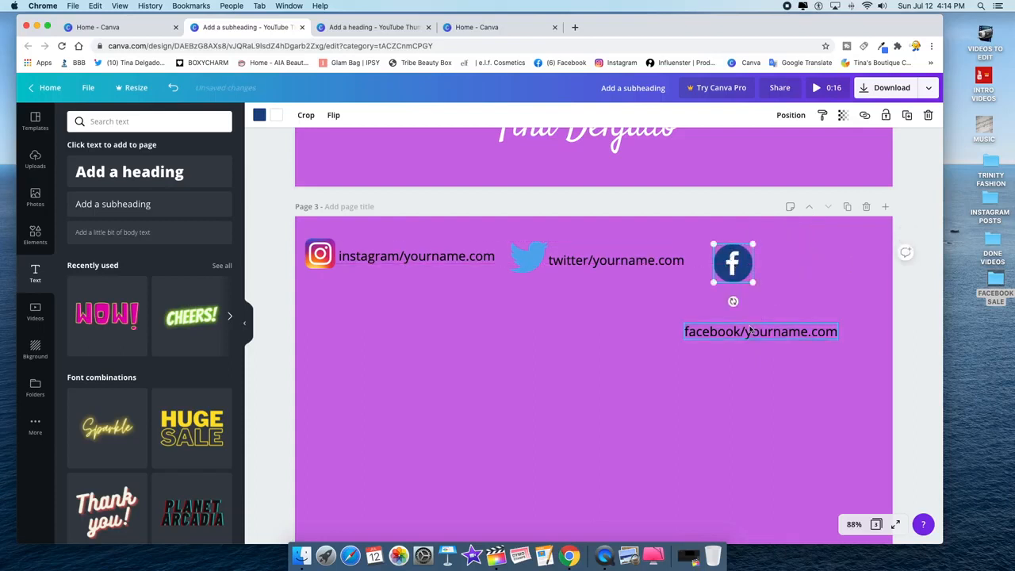
pyautogui.click(796, 330)
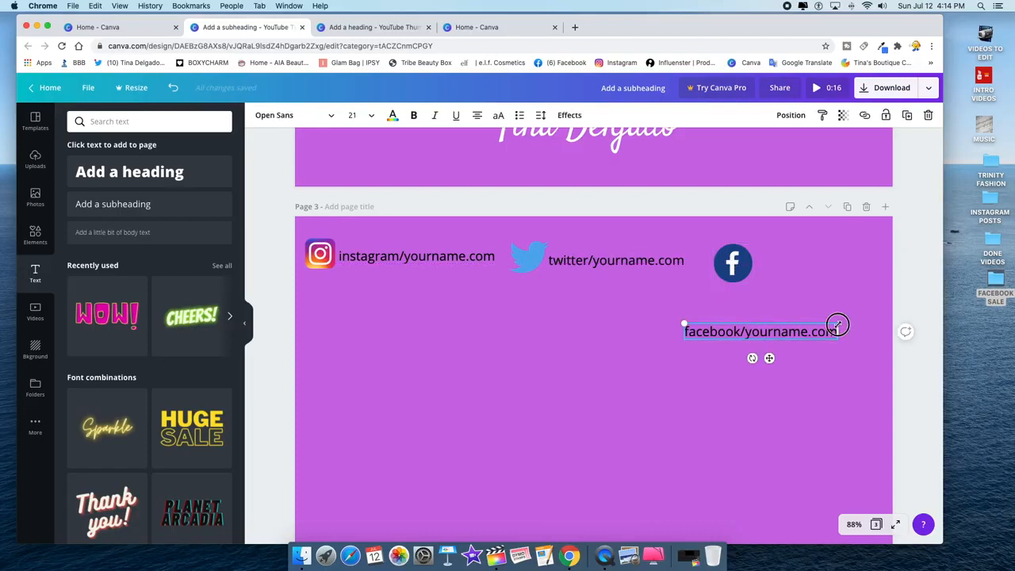
pyautogui.moveTo(838, 324)
pyautogui.mouseDown()
pyautogui.moveTo(826, 330)
pyautogui.moveTo(834, 319)
pyautogui.mouseUp()
pyautogui.moveTo(762, 330); pyautogui.dragTo(819, 254)
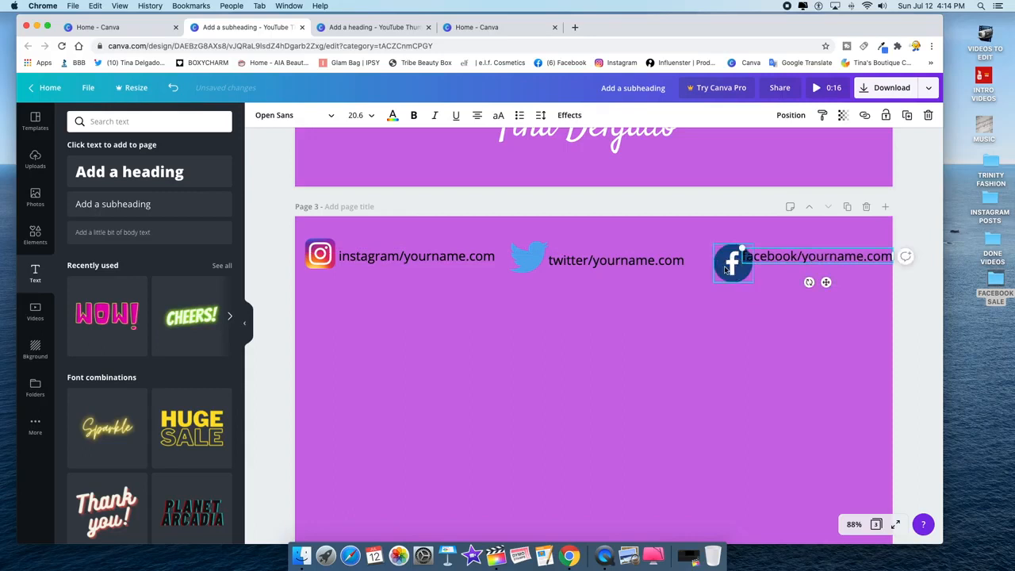
pyautogui.moveTo(732, 269); pyautogui.dragTo(715, 263)
pyautogui.click(791, 257)
pyautogui.moveTo(788, 259); pyautogui.dragTo(784, 261)
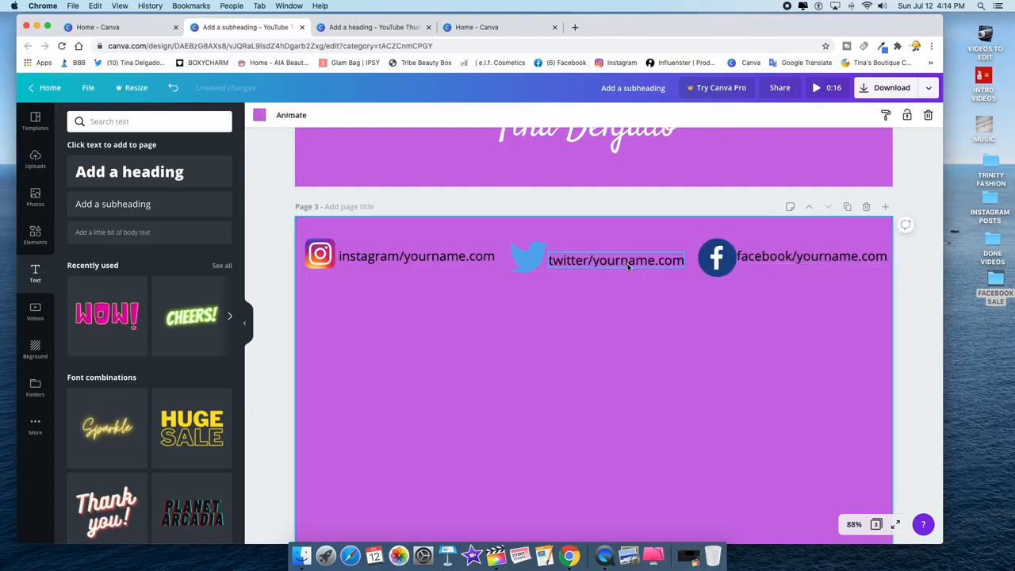
pyautogui.moveTo(627, 264); pyautogui.dragTo(627, 263)
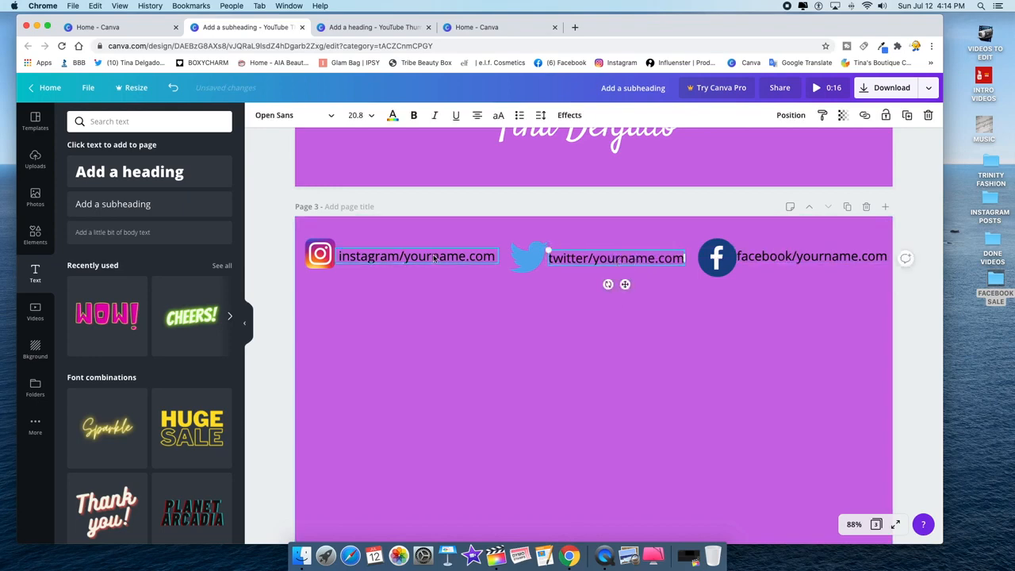
pyautogui.moveTo(432, 258); pyautogui.dragTo(436, 261)
pyautogui.click(533, 350)
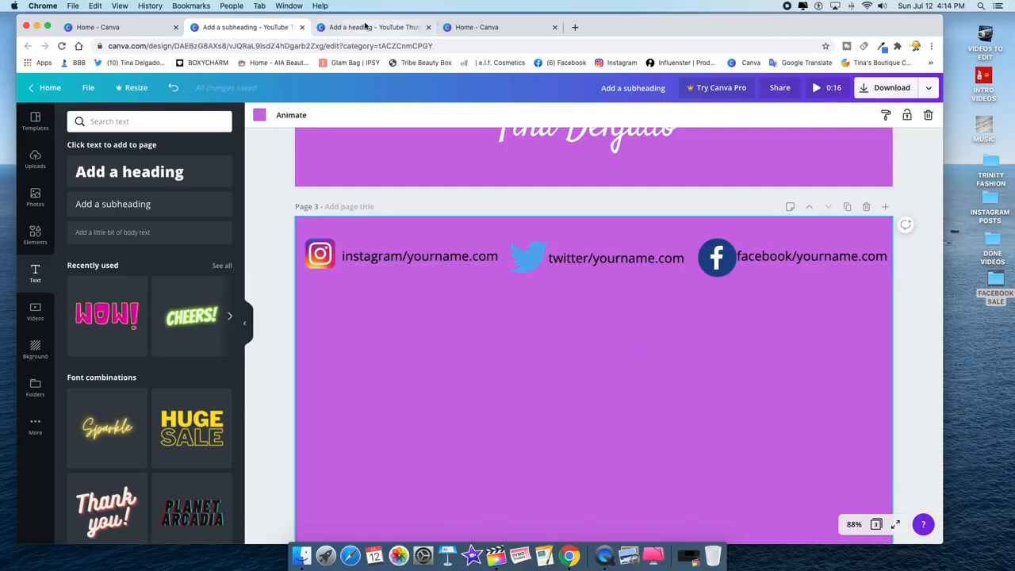
# - Compare against the pink reference design, then nudge the facebook handle down into line with the row
pyautogui.click(367, 29)
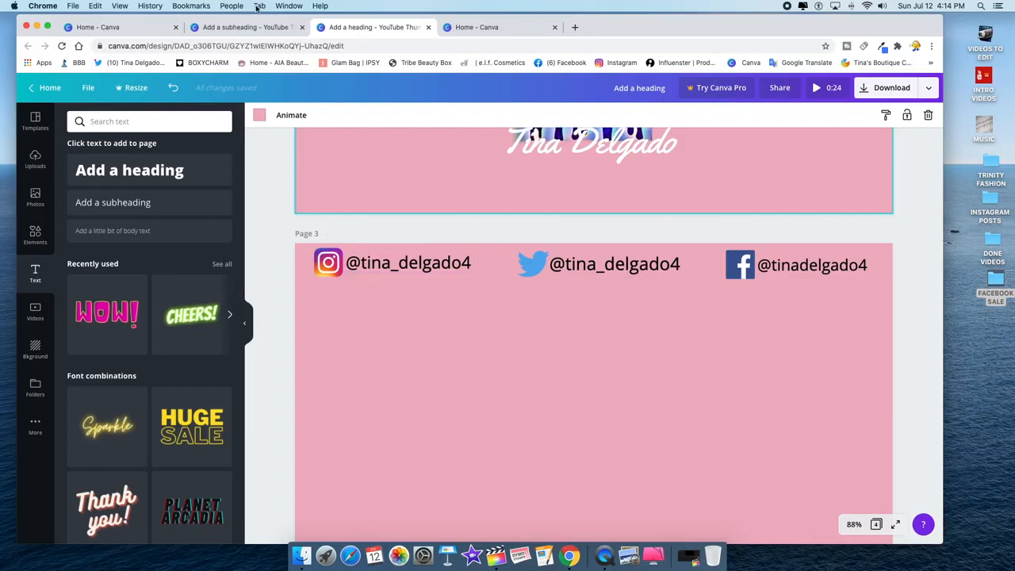
pyautogui.click(247, 27)
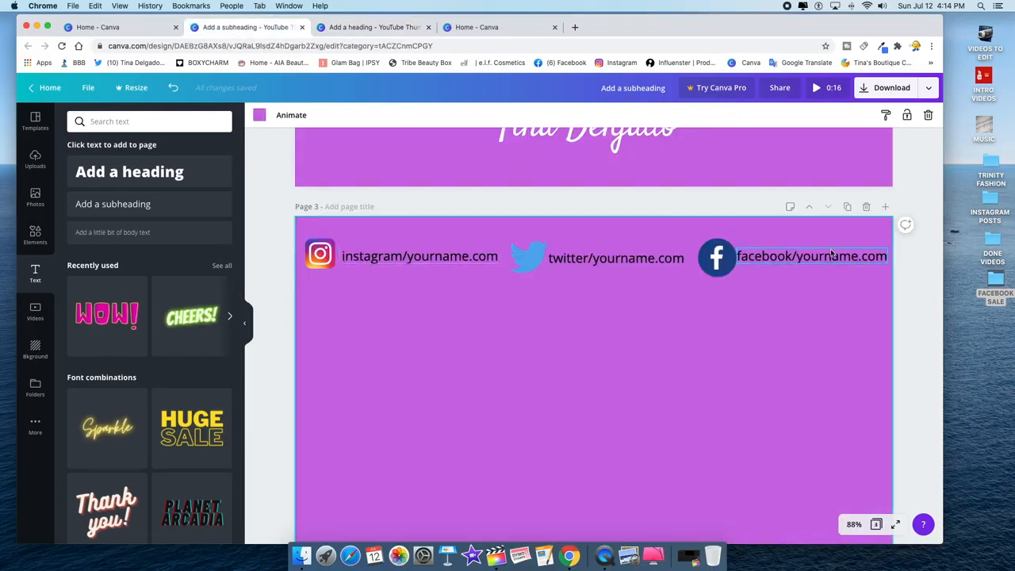
pyautogui.moveTo(827, 263); pyautogui.dragTo(829, 267)
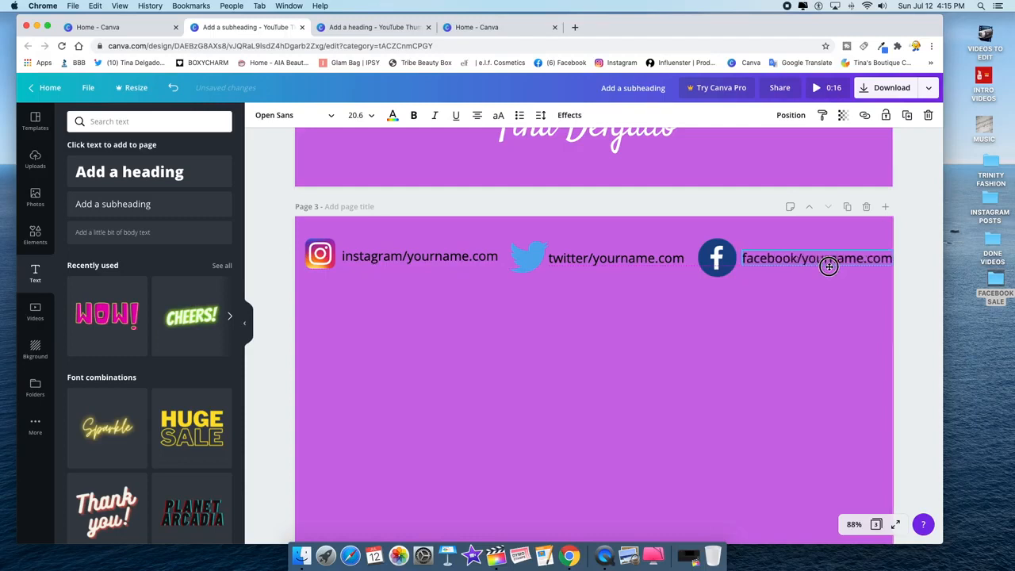
pyautogui.click(716, 262)
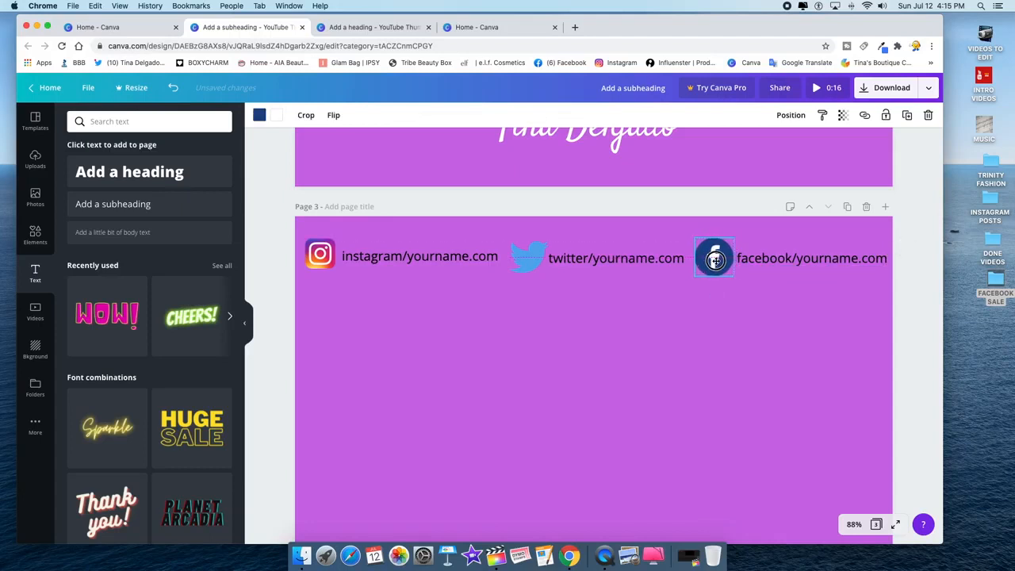
pyautogui.click(726, 315)
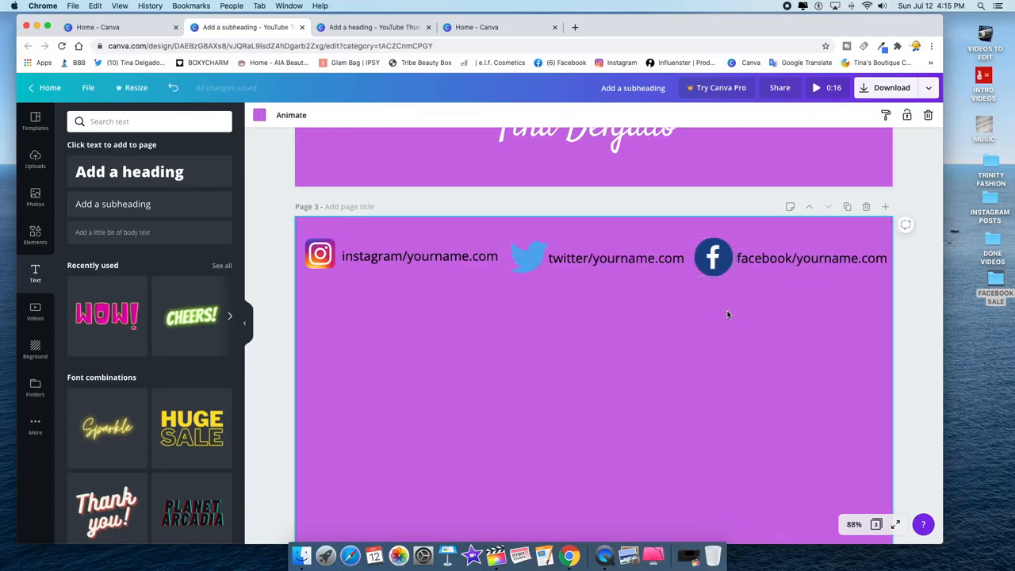
pyautogui.scroll(-2, 641, 290)
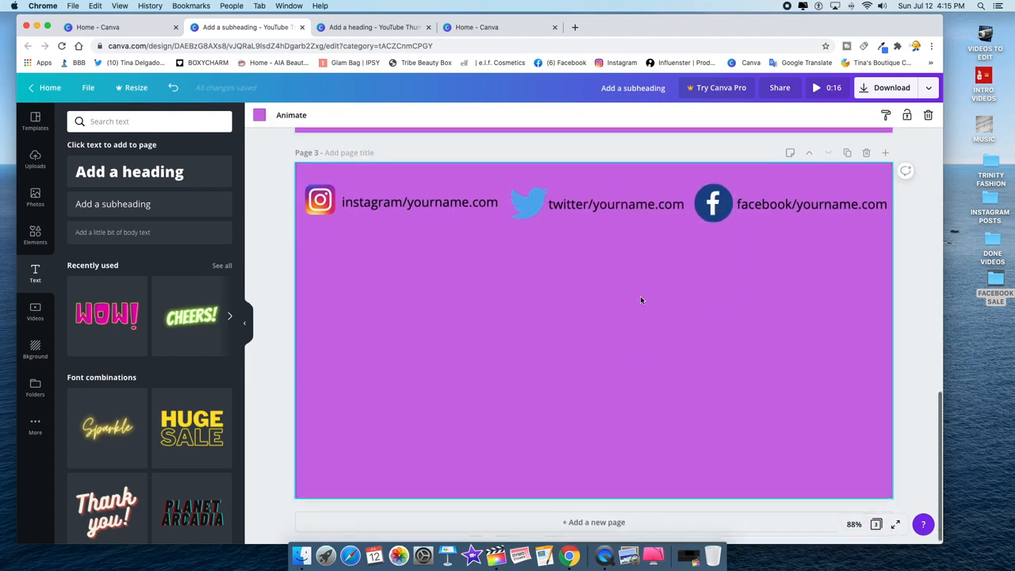
# - Add a blank fourth page and check the pink reference design's last page
pyautogui.click(883, 150)
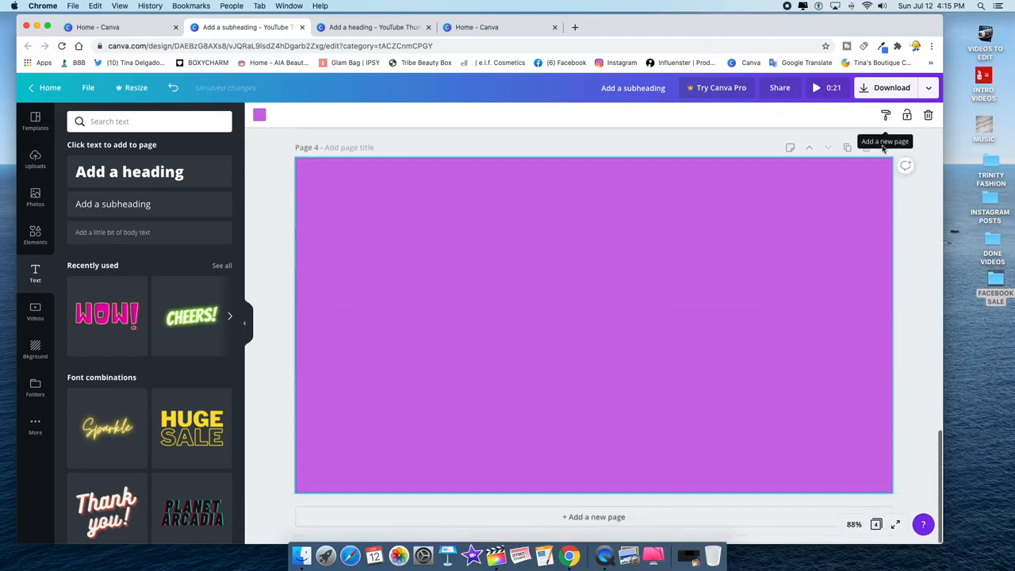
pyautogui.click(347, 28)
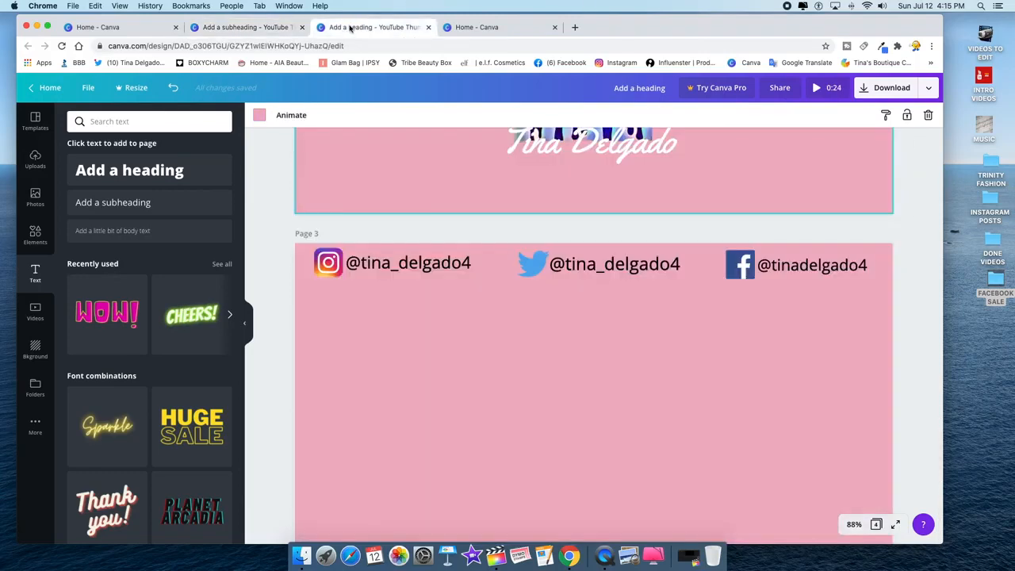
pyautogui.scroll(-5, 596, 403)
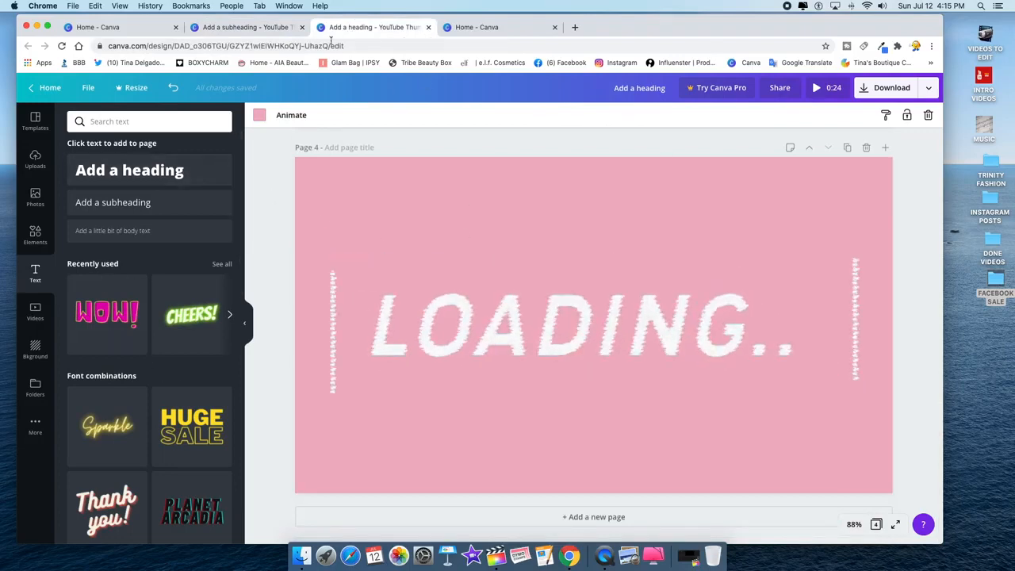
pyautogui.click(243, 27)
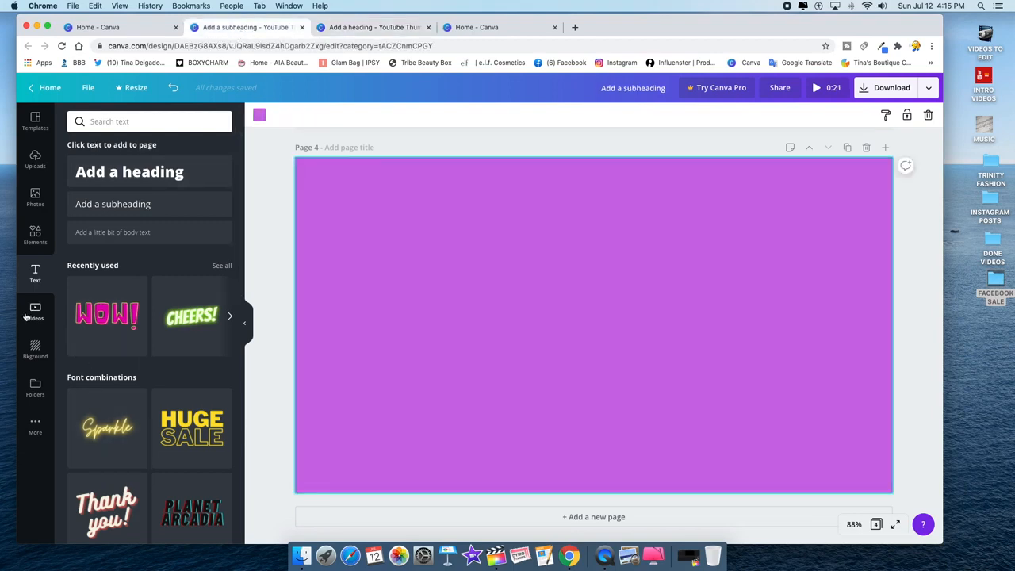
# - Search the Stickers for 'loading' and browse the results
pyautogui.click(36, 235)
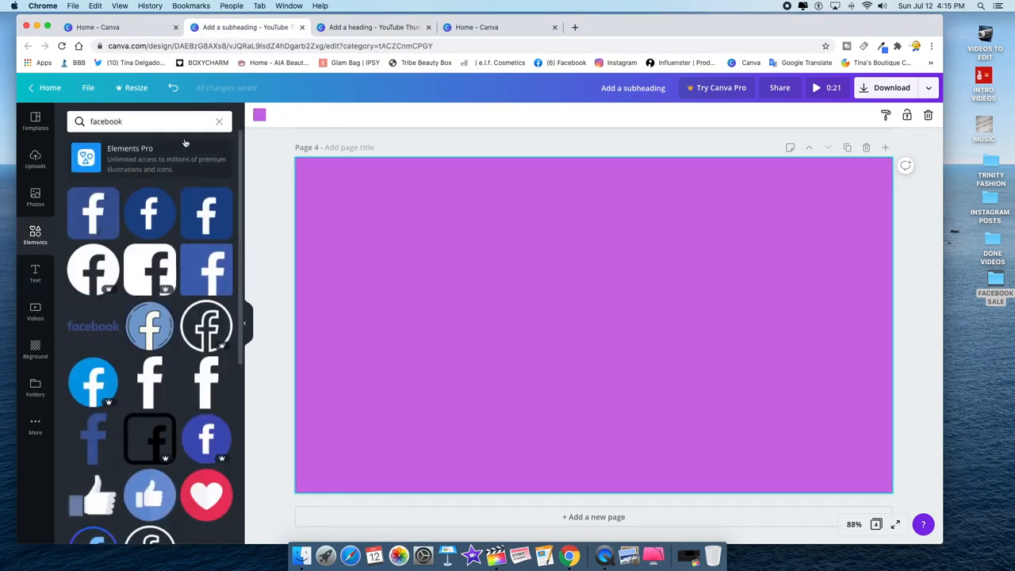
pyautogui.click(221, 122)
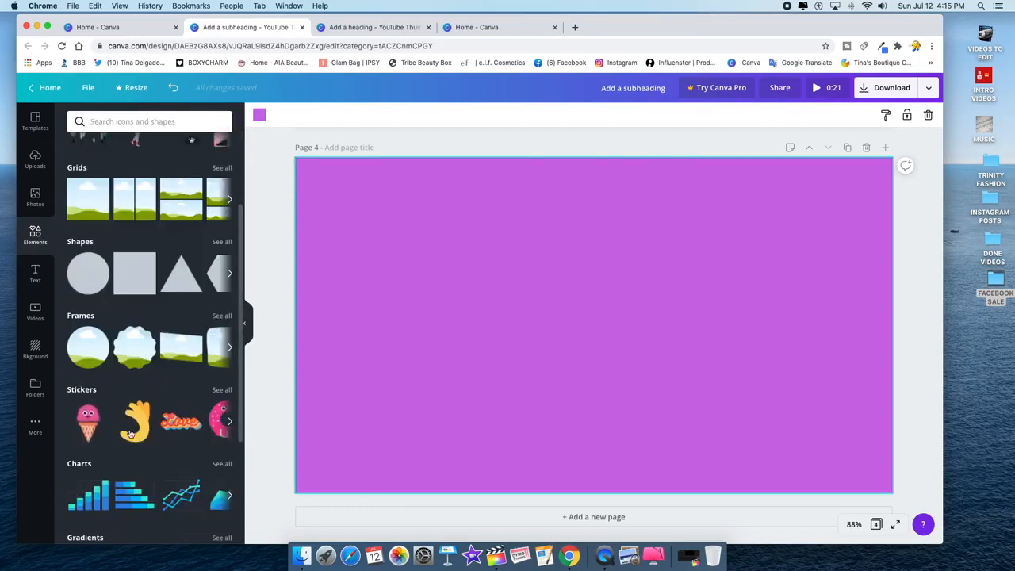
pyautogui.click(220, 391)
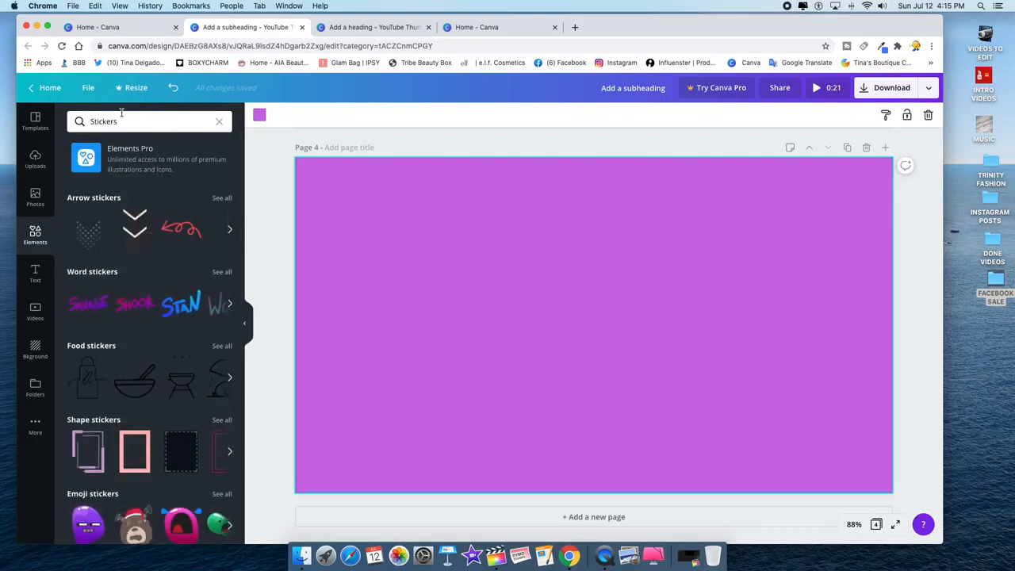
pyautogui.click(148, 120)
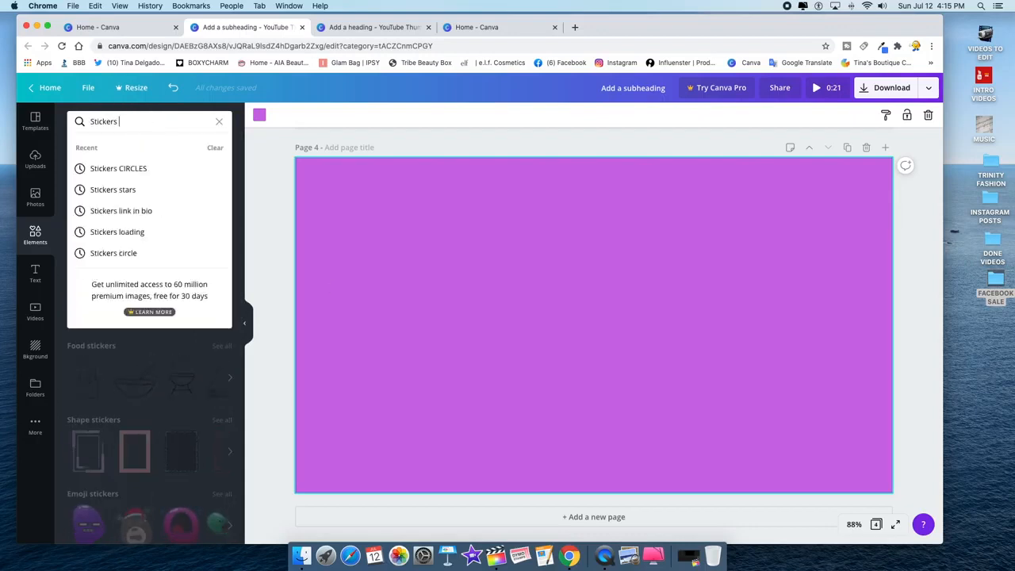
pyautogui.write('loadi')
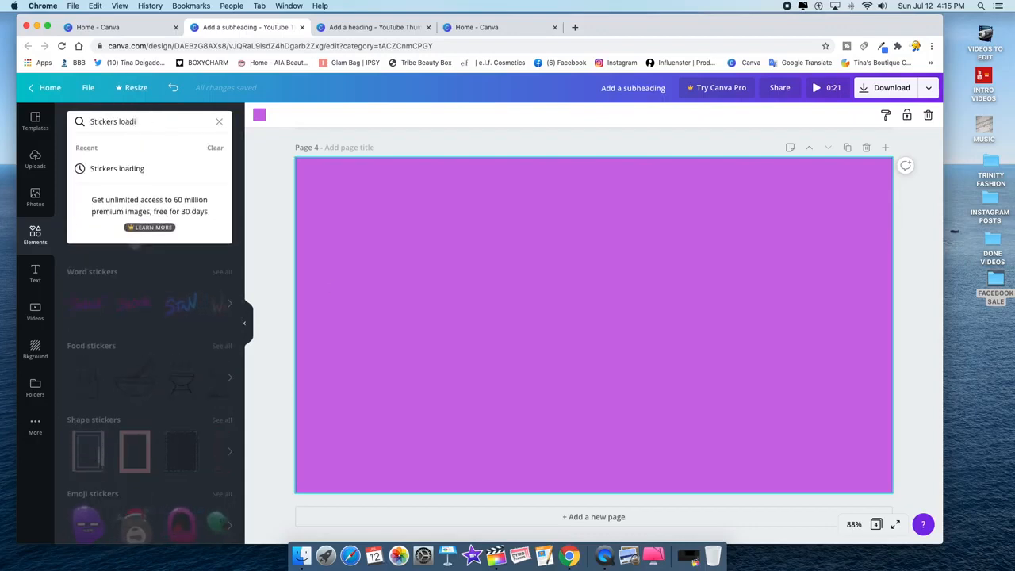
pyautogui.write('ng')
pyautogui.press('Return')
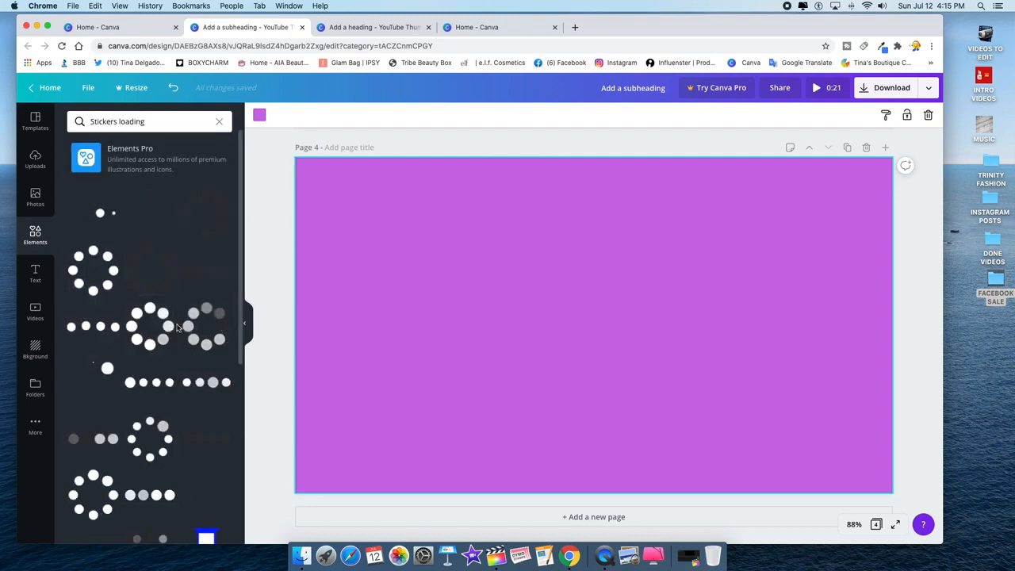
pyautogui.scroll(-5, 159, 358)
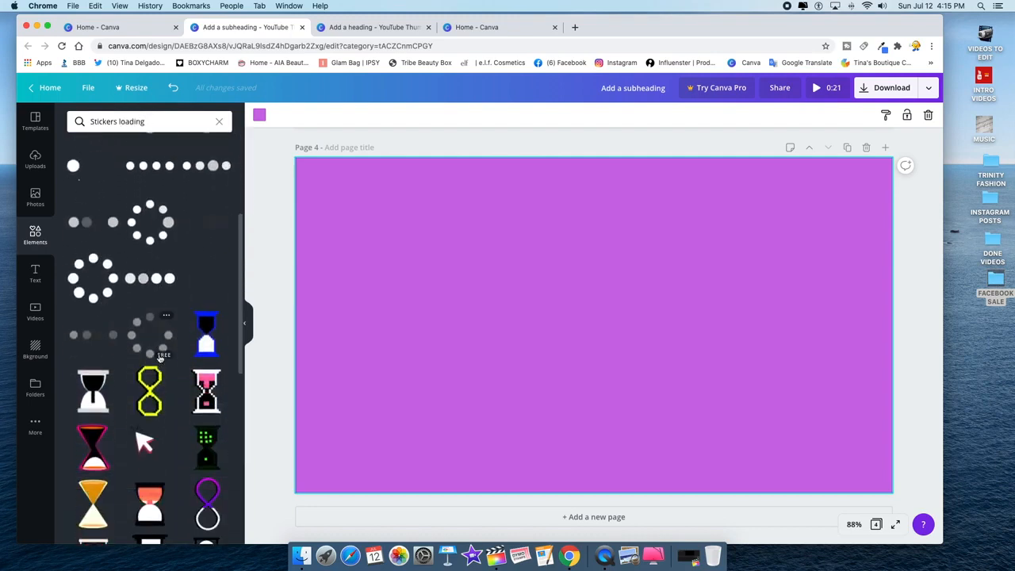
pyautogui.scroll(-10, 160, 359)
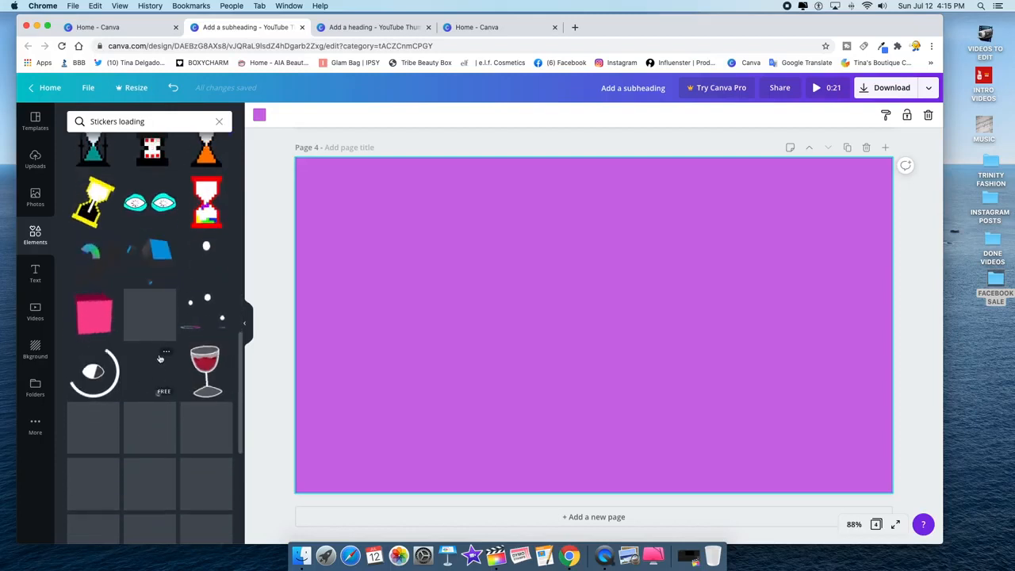
pyautogui.scroll(-8, 159, 359)
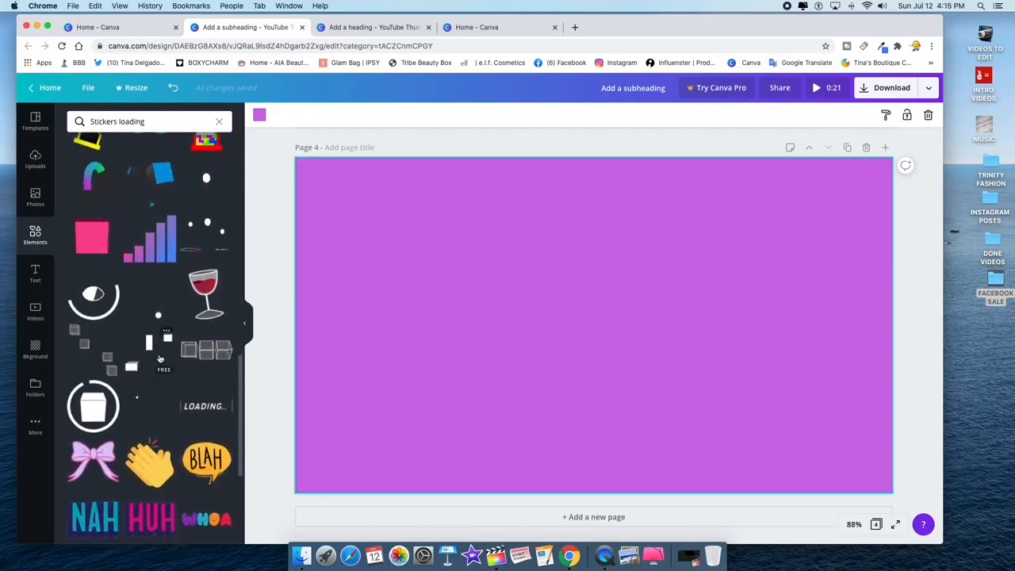
pyautogui.scroll(-5, 160, 358)
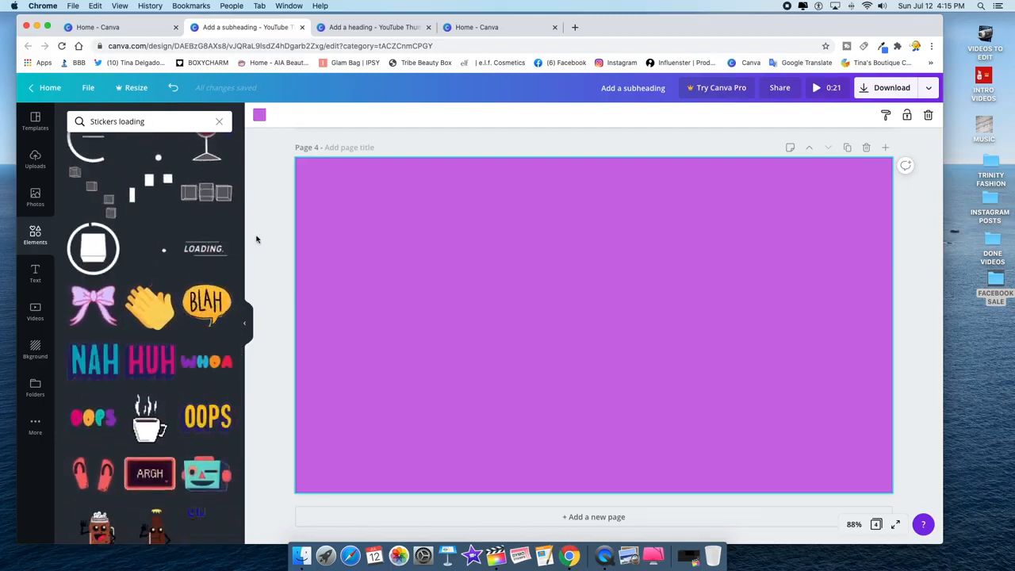
# - Add the animated LOADING sticker to page 4 and nudge it slightly right
pyautogui.click(199, 252)
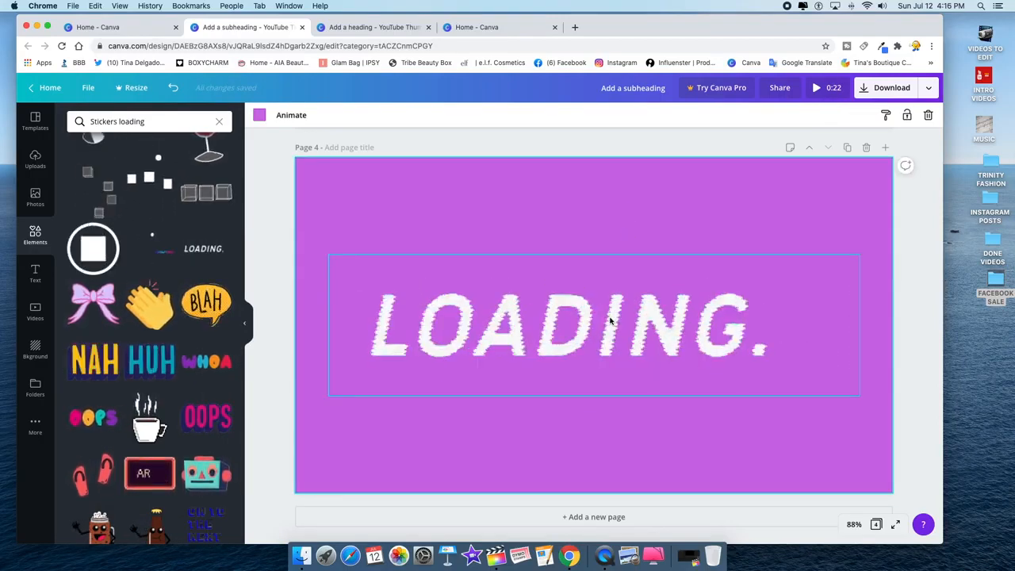
pyautogui.moveTo(592, 296); pyautogui.dragTo(605, 294)
pyautogui.click(677, 210)
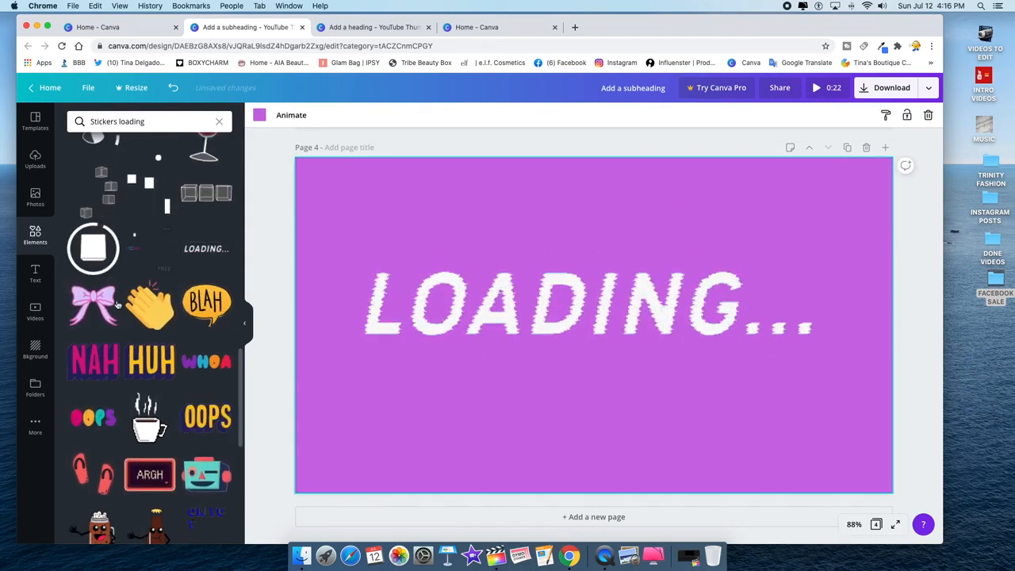
pyautogui.scroll(-4, 162, 487)
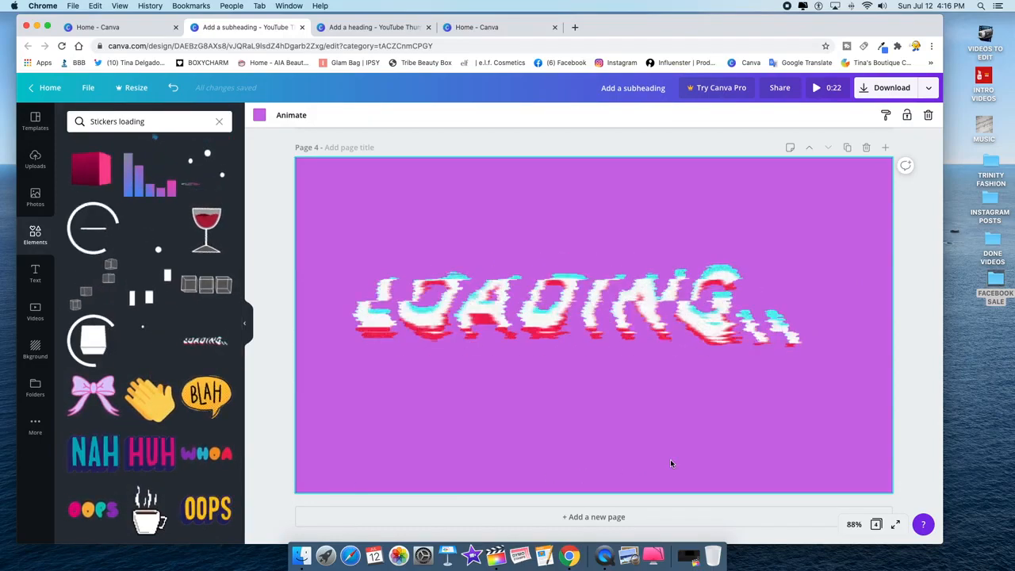
# - Try the wine glass and dots stickers, delete both, and review the pages
pyautogui.click(204, 225)
pyautogui.press('Delete')
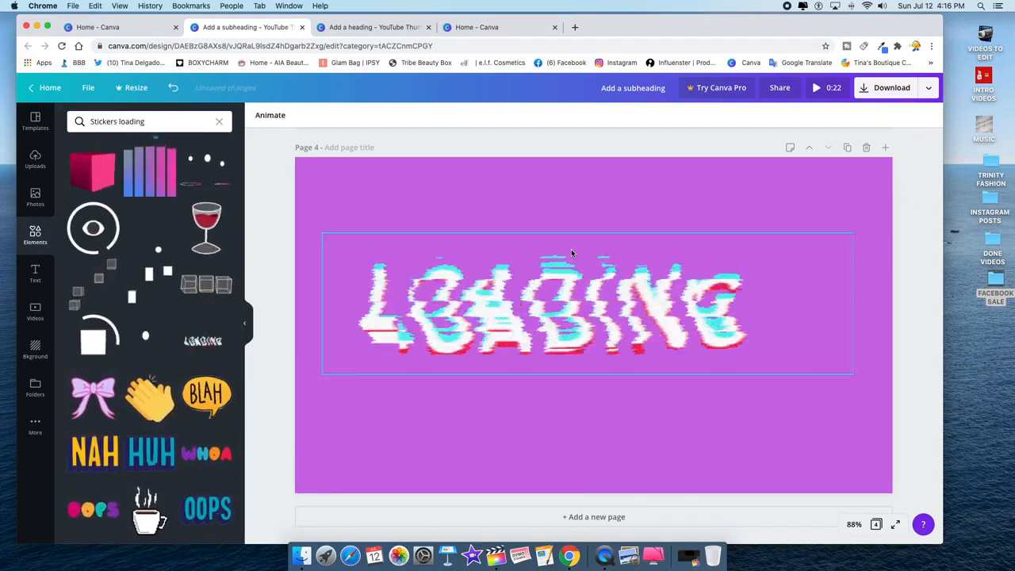
pyautogui.click(214, 178)
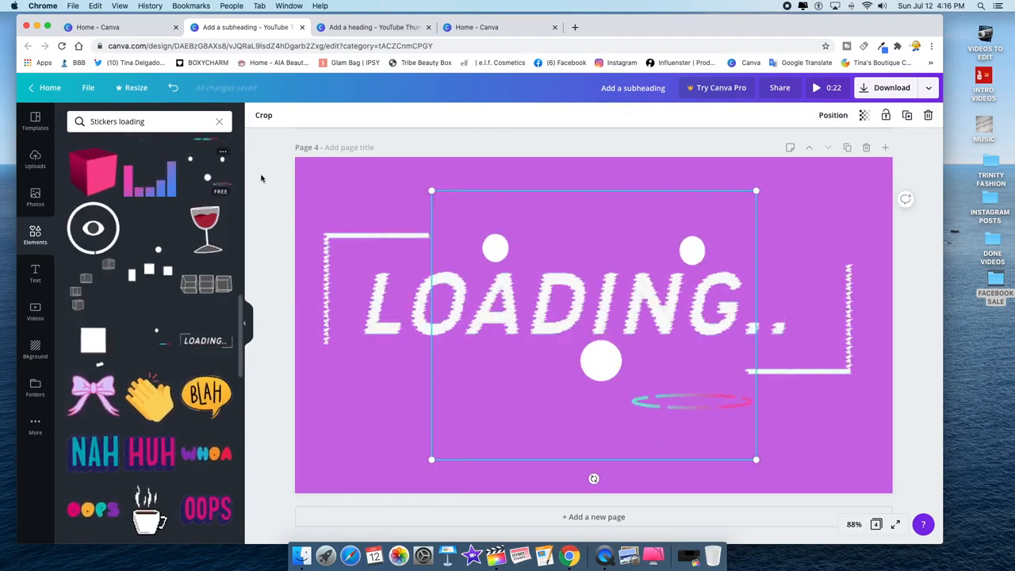
pyautogui.press('Delete')
pyautogui.click(571, 327)
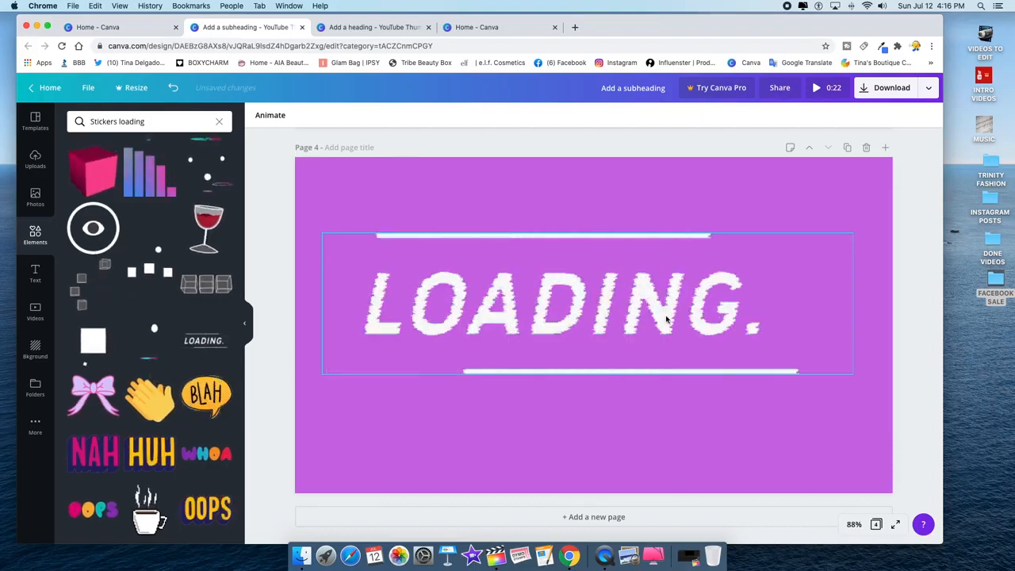
pyautogui.click(666, 319)
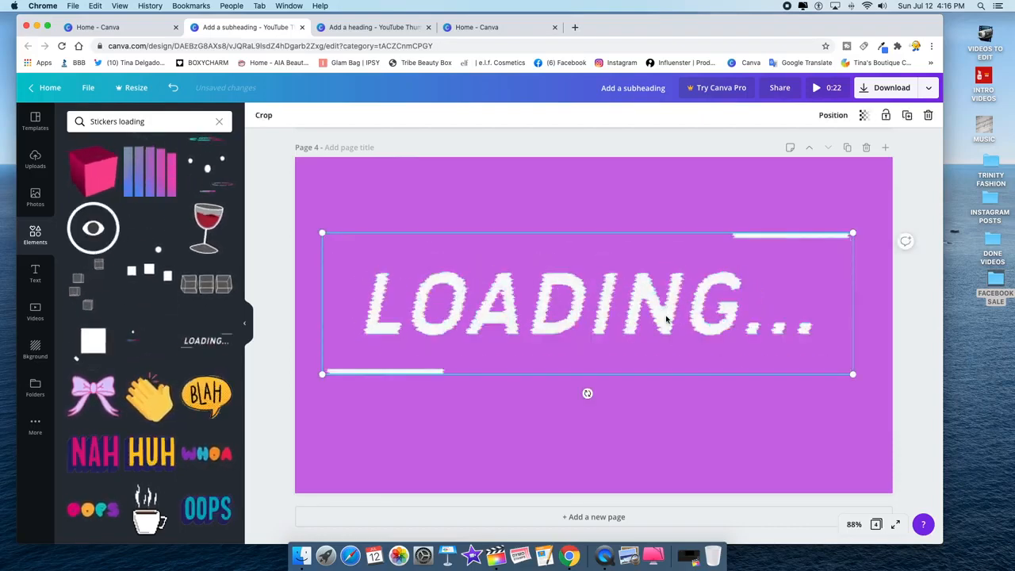
pyautogui.scroll(1, 881, 301)
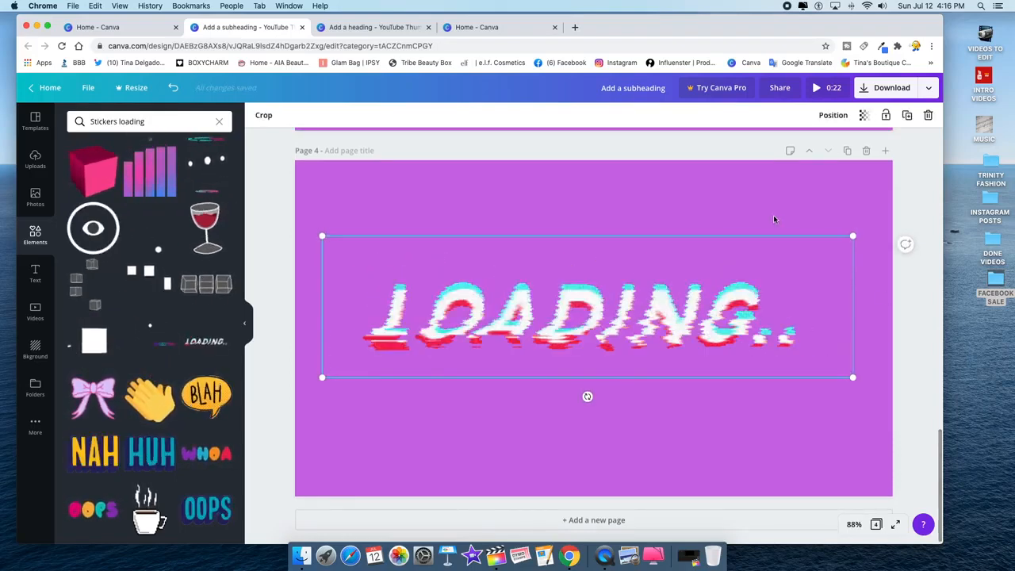
pyautogui.scroll(10, 605, 231)
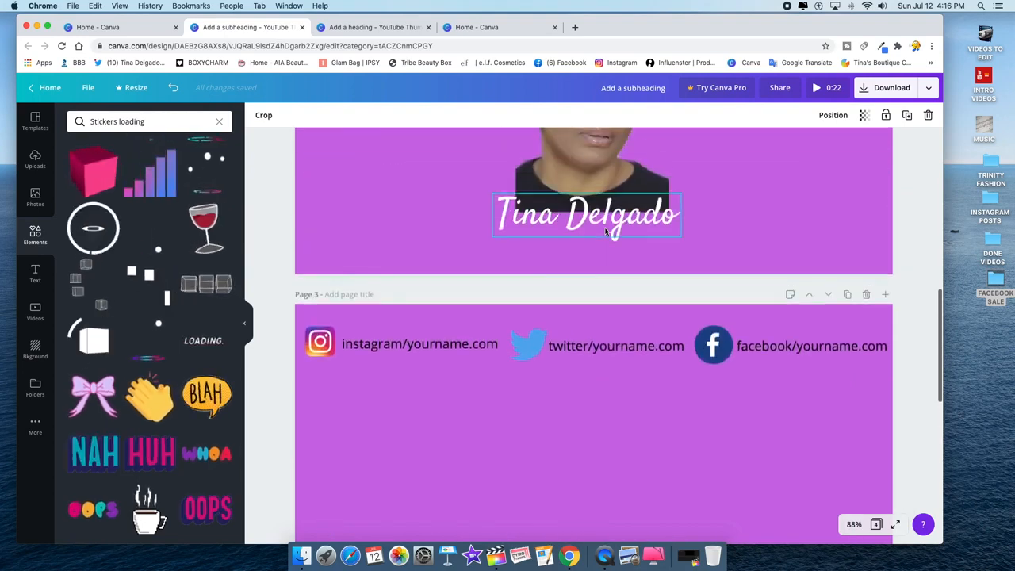
pyautogui.scroll(8, 605, 231)
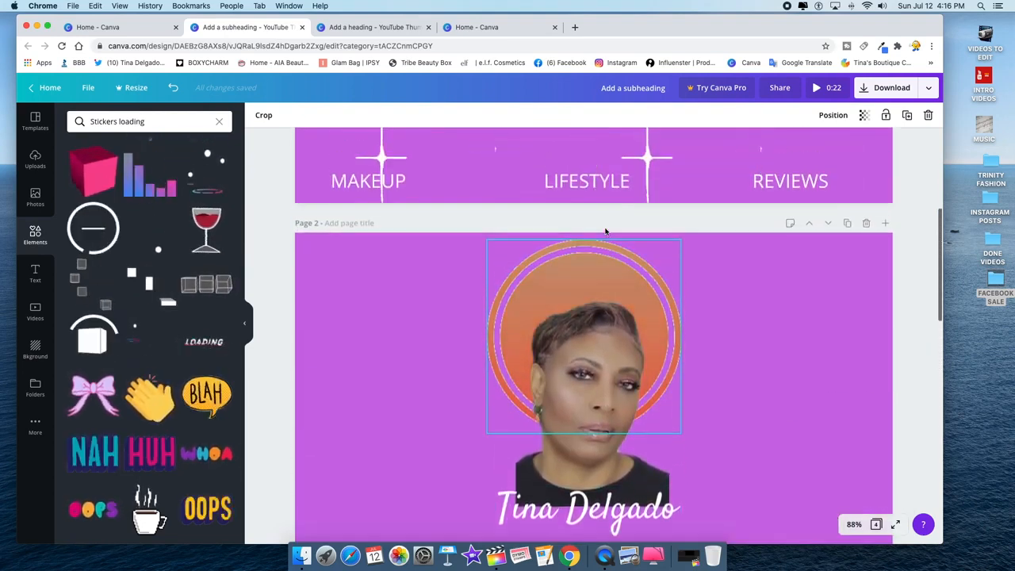
pyautogui.scroll(6, 606, 231)
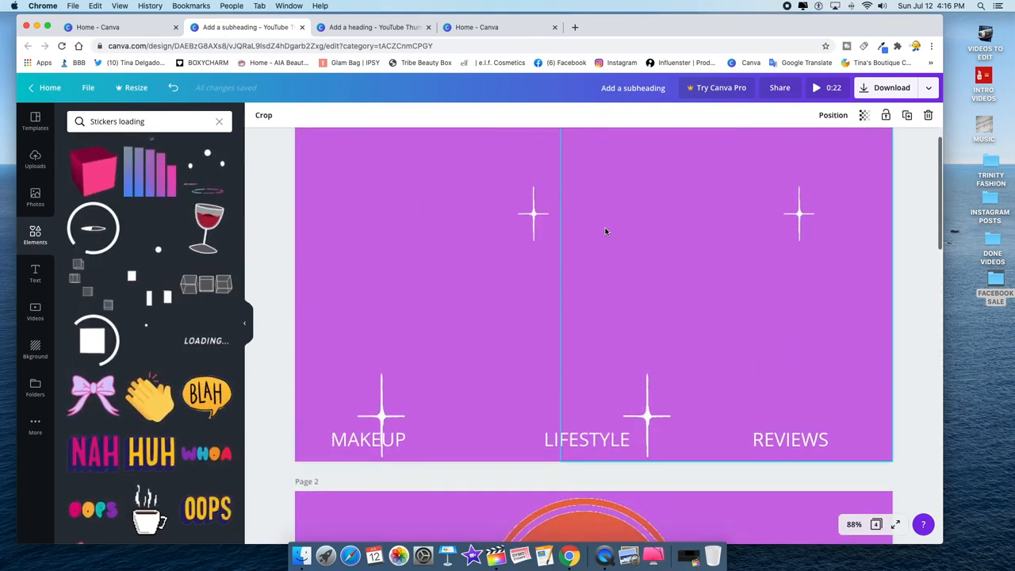
pyautogui.scroll(-12, 606, 231)
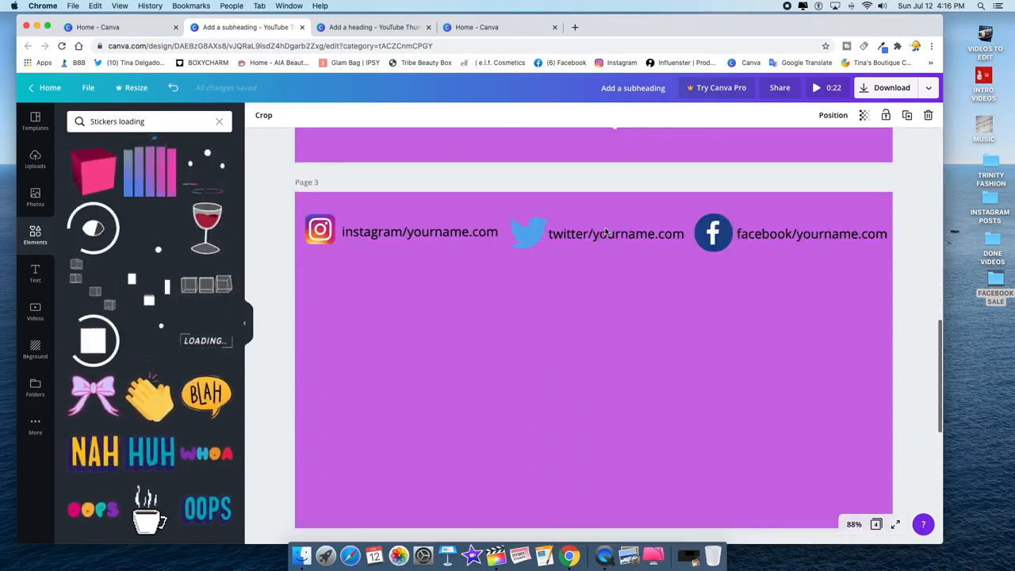
pyautogui.scroll(-3, 606, 230)
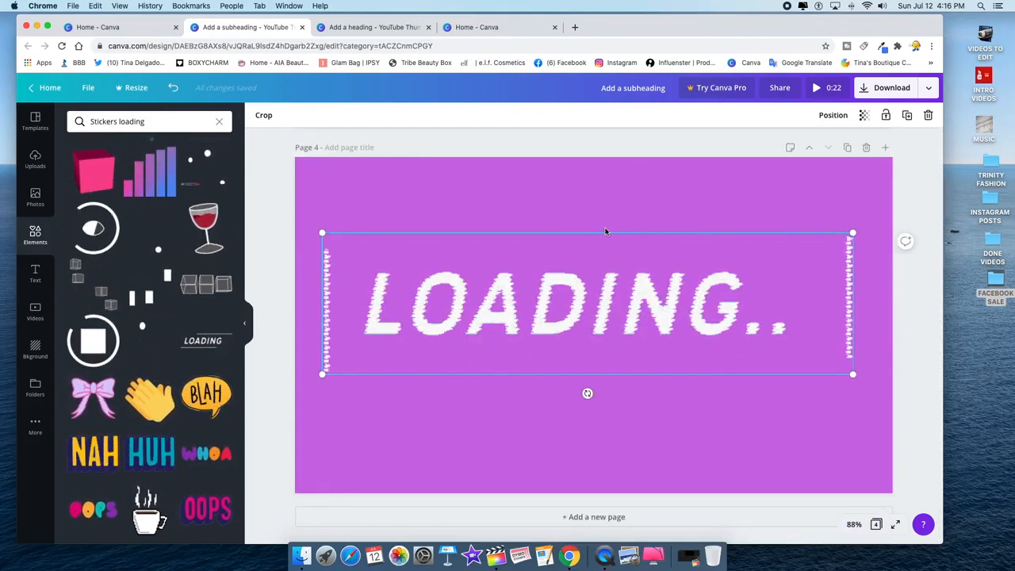
# - Download the design as an MP4 video with Page 1 selected
pyautogui.click(885, 88)
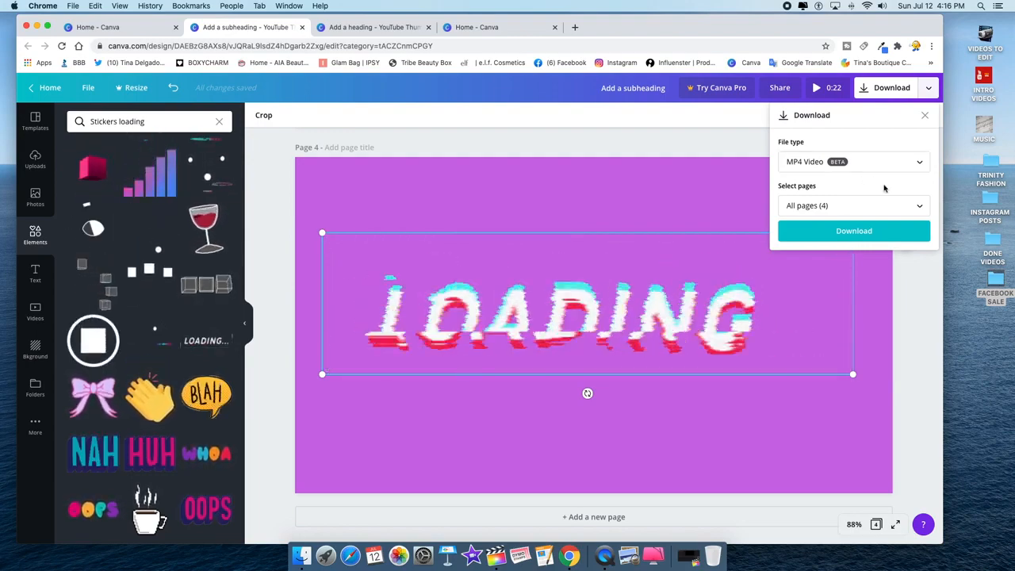
pyautogui.click(920, 207)
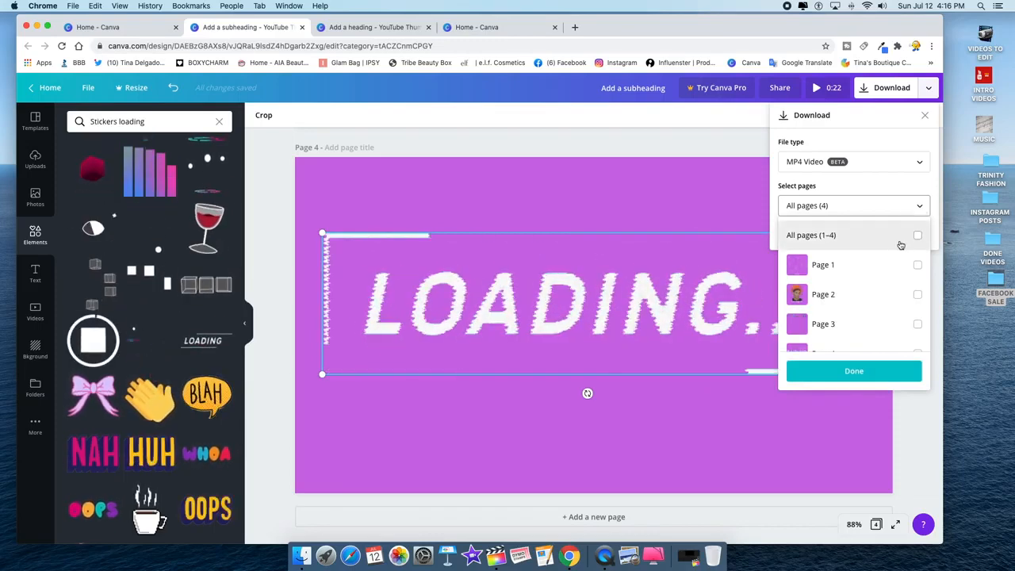
pyautogui.click(918, 267)
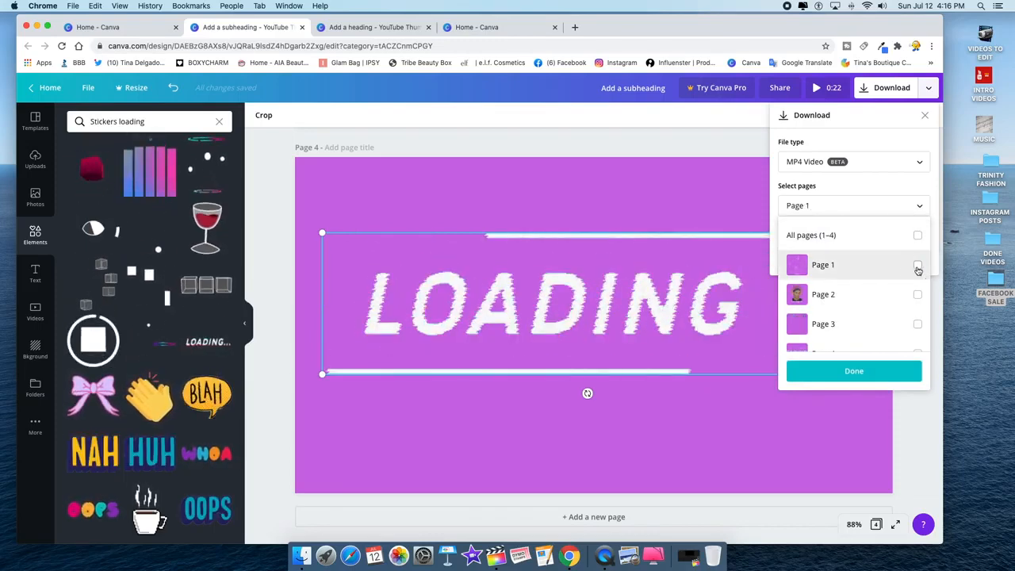
pyautogui.click(854, 372)
pyautogui.click(863, 232)
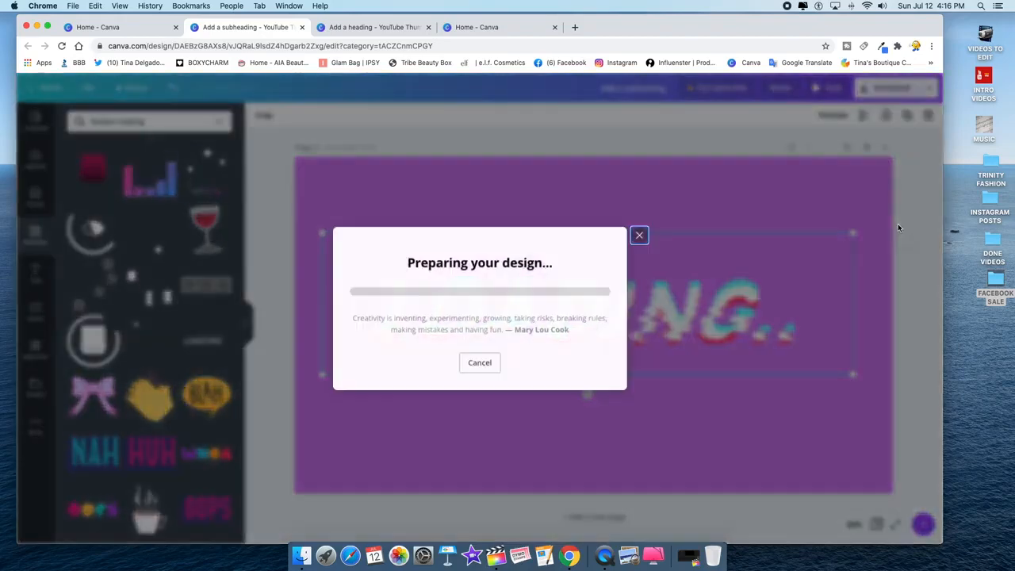
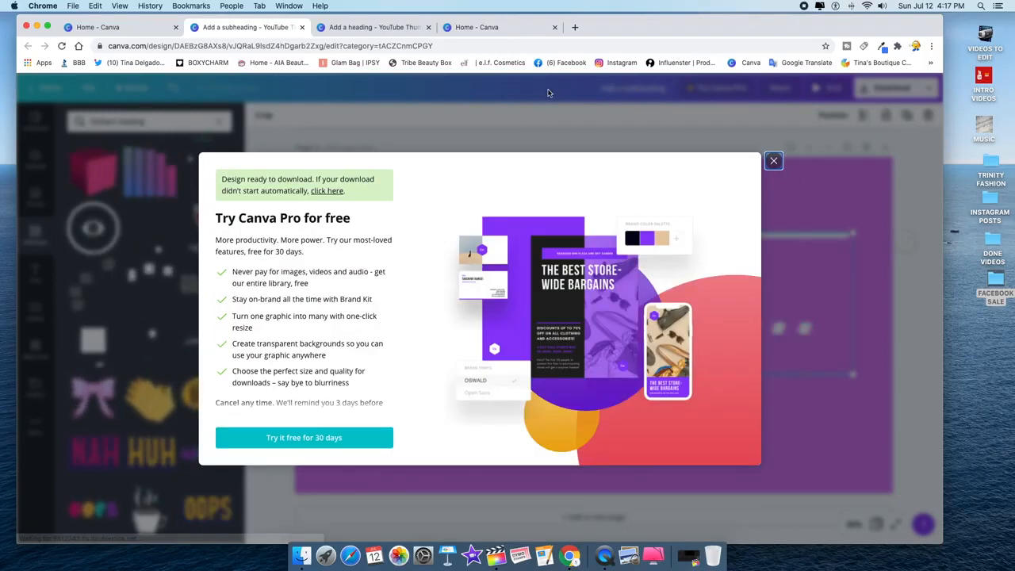
# - Save the Page 1 MP4 to the desktop and close the Try Canva Pro popup
pyautogui.click(540, 156)
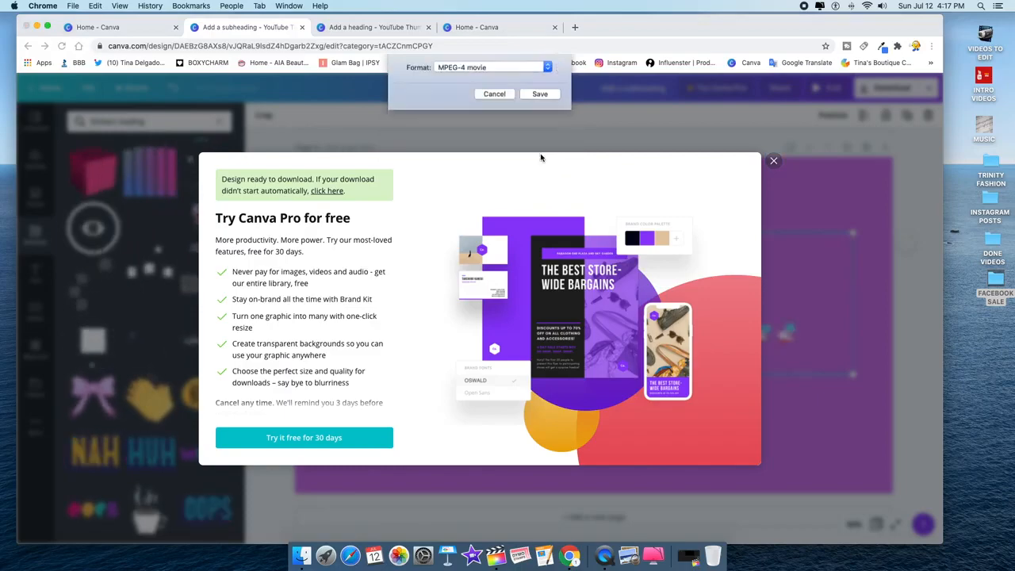
pyautogui.click(772, 149)
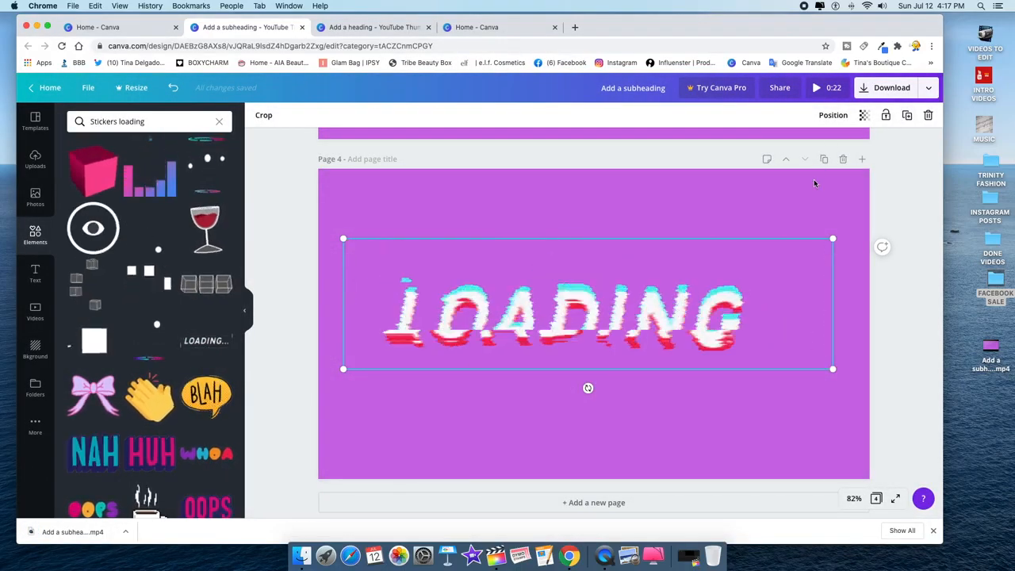
# - Export Page 2 alone as an MP4 to the desktop and close the Pro popup
pyautogui.click(888, 89)
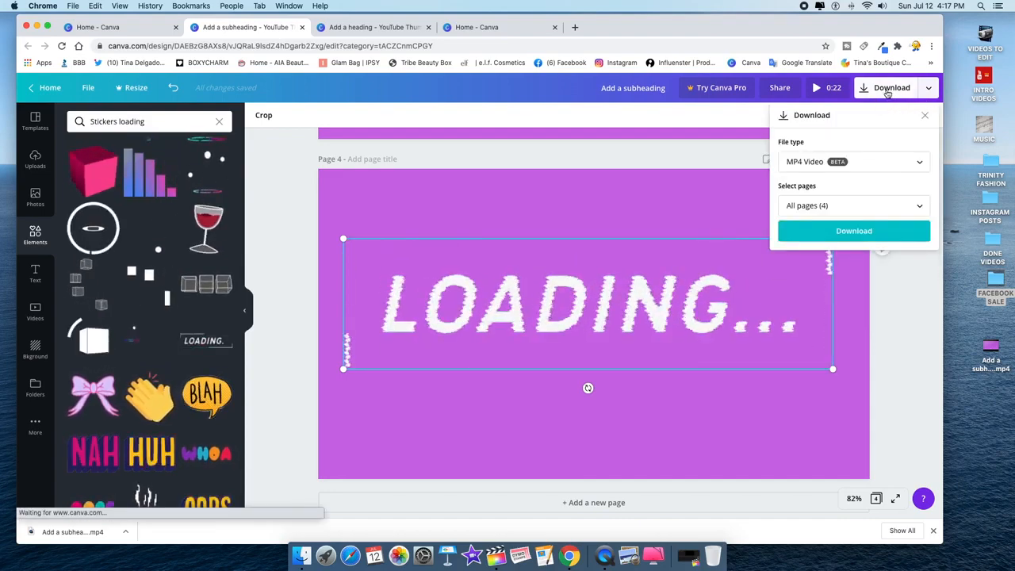
pyautogui.click(902, 207)
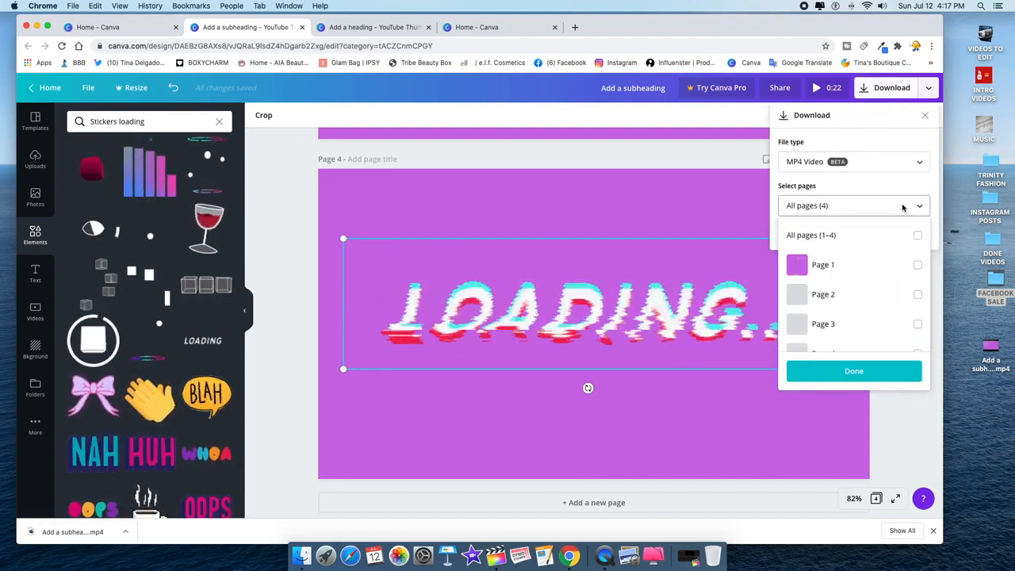
pyautogui.click(881, 299)
pyautogui.click(875, 373)
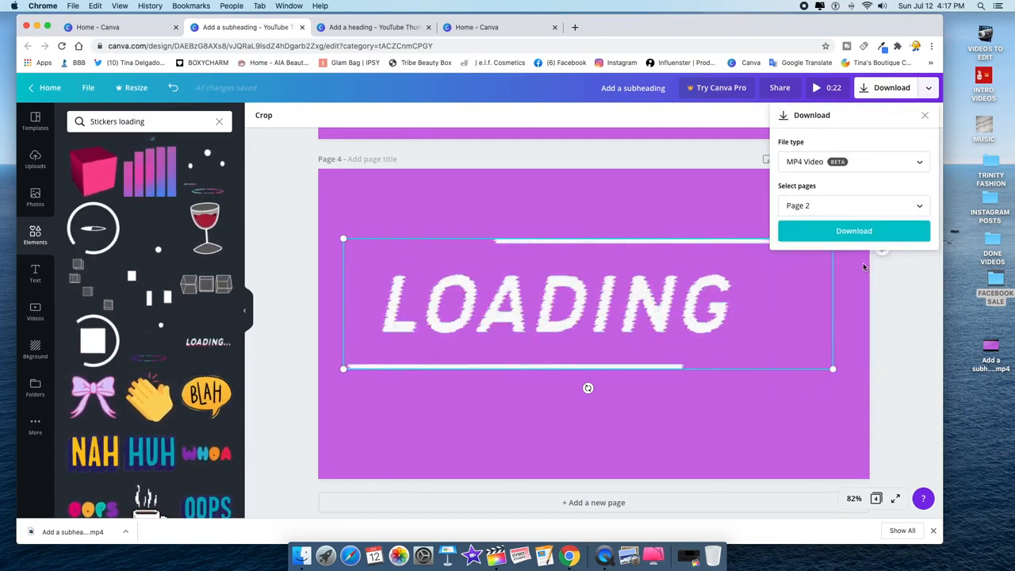
pyautogui.click(855, 229)
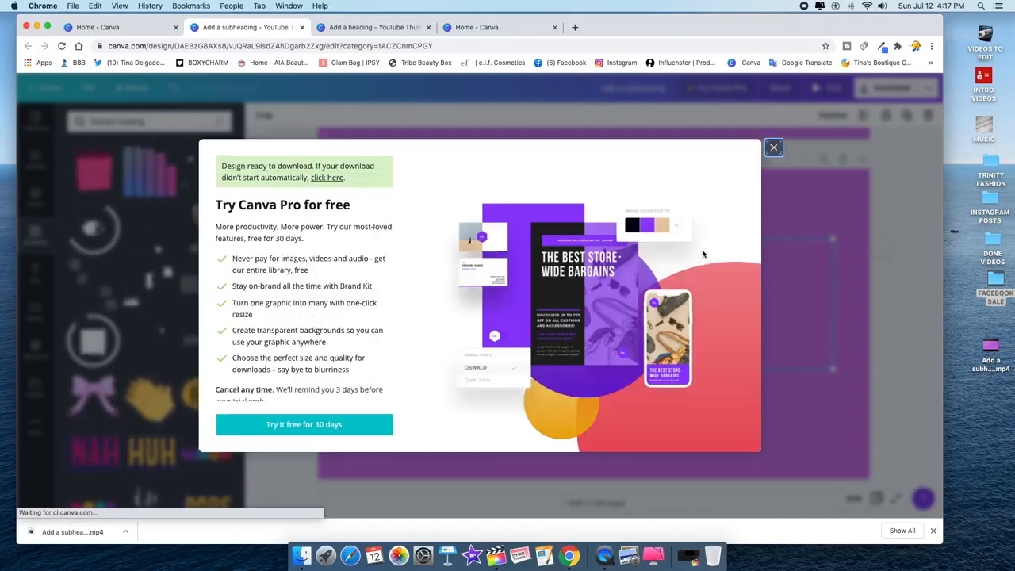
pyautogui.click(538, 156)
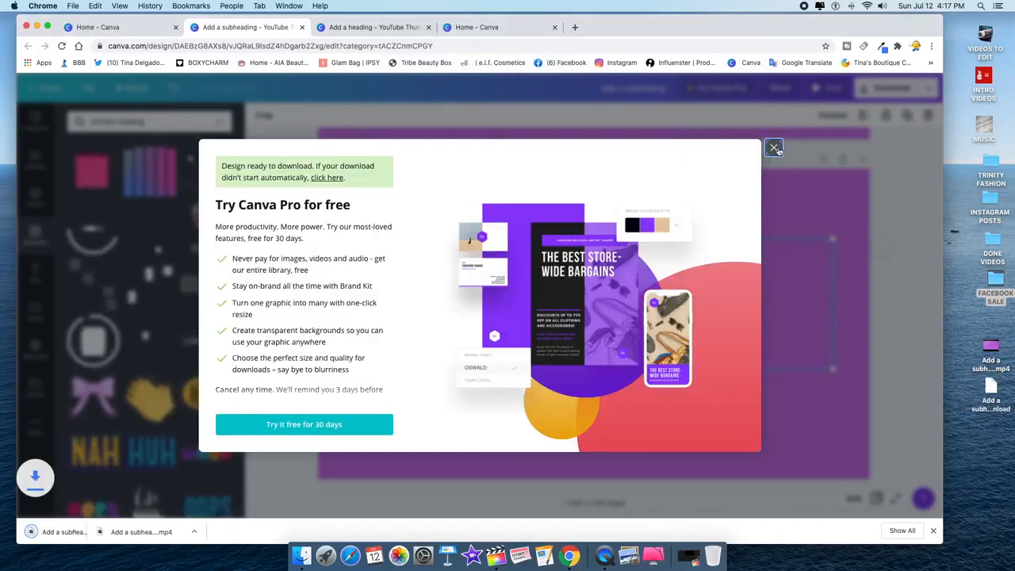
pyautogui.click(774, 148)
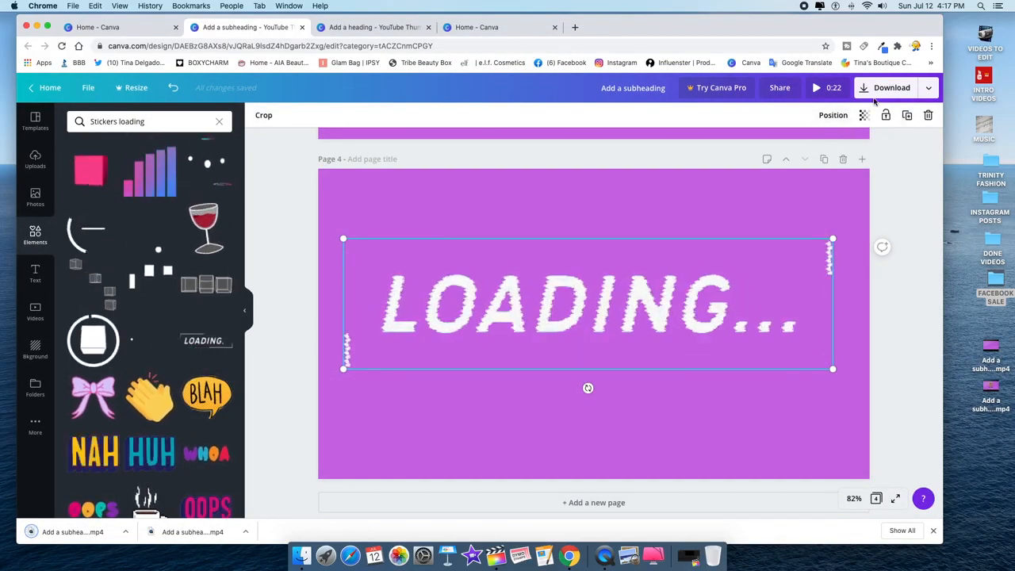
# - Export Page 3 alone as an MP4 and save it to the desktop
pyautogui.click(888, 87)
pyautogui.click(841, 209)
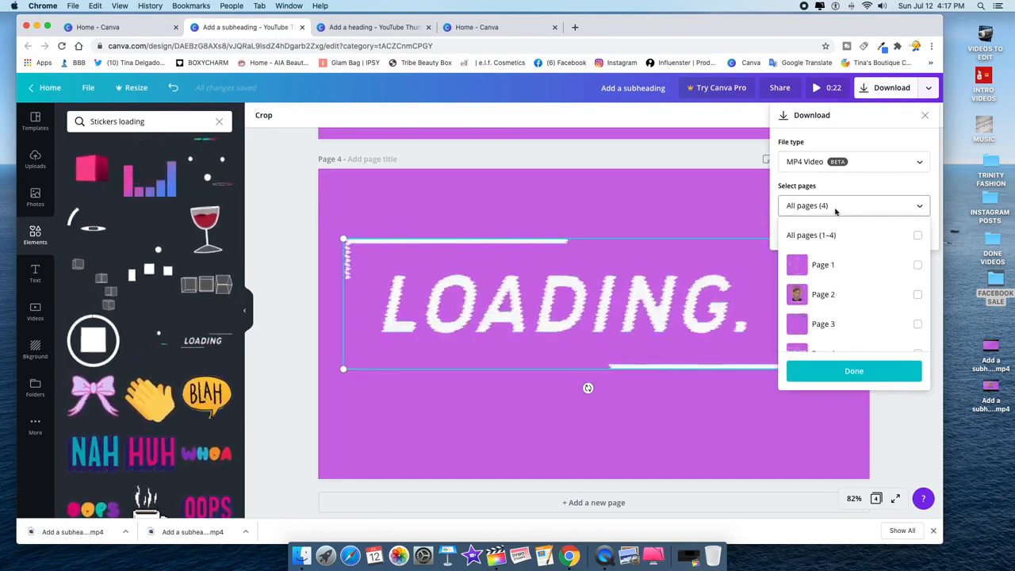
pyautogui.click(849, 323)
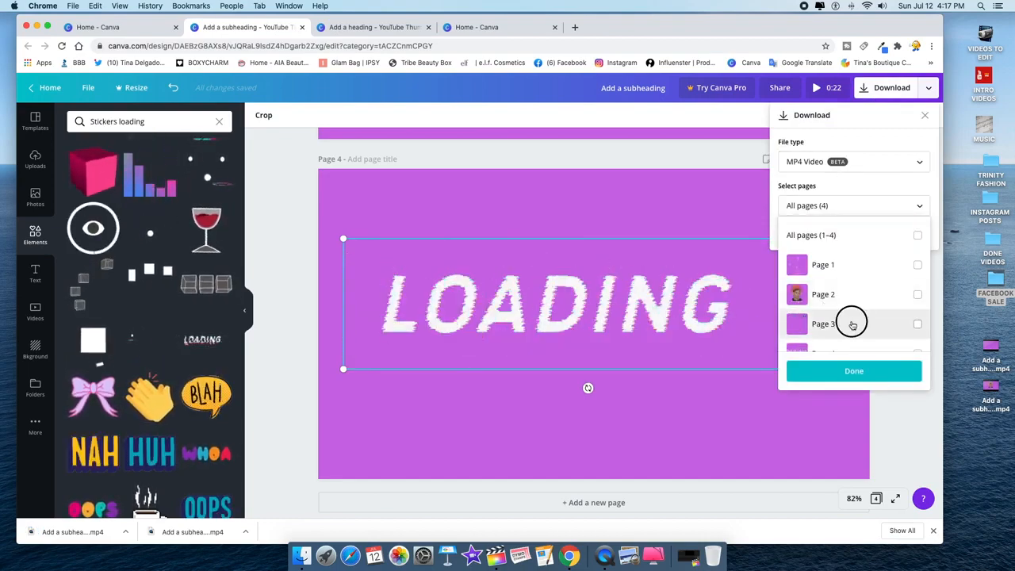
pyautogui.click(855, 370)
pyautogui.click(847, 231)
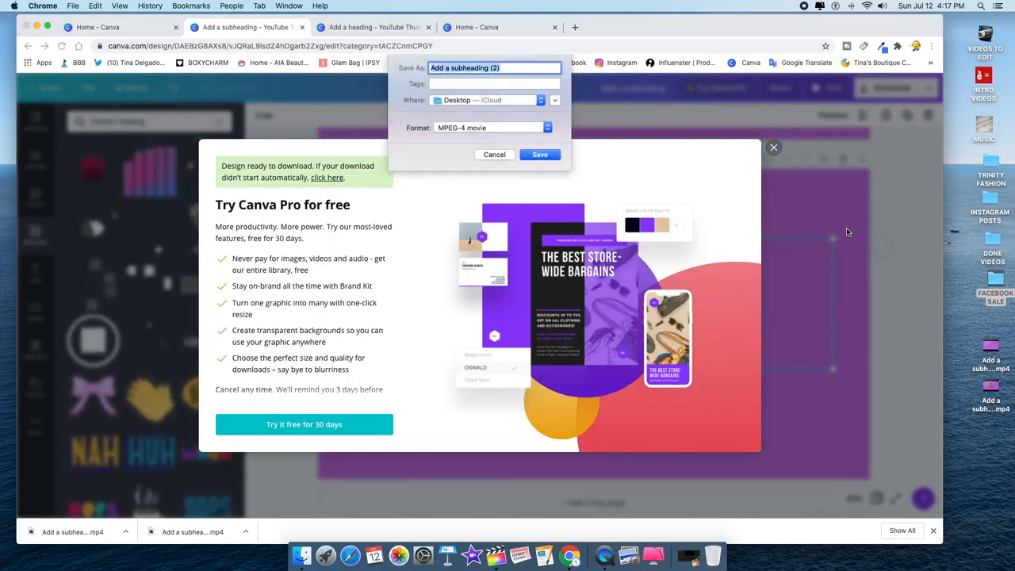
pyautogui.click(539, 154)
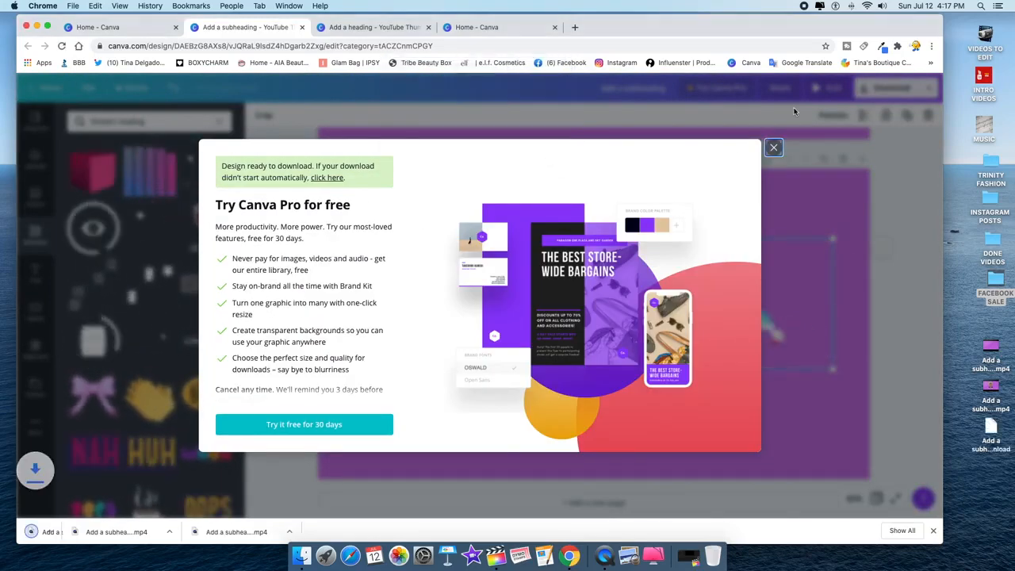
# - Download Page 4 with the LOADING text alone as an MP4 video
pyautogui.click(774, 149)
pyautogui.click(888, 87)
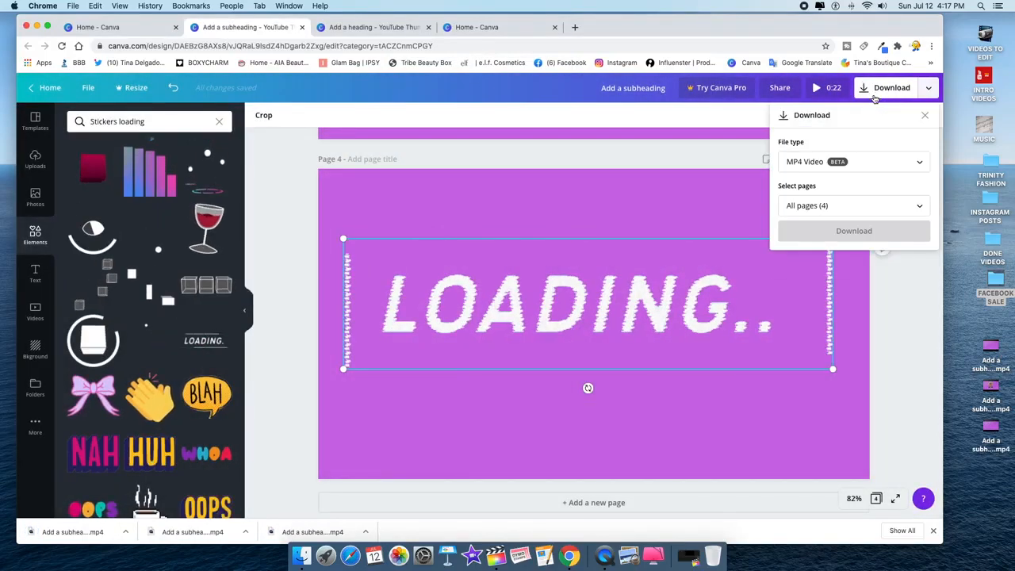
pyautogui.click(876, 208)
pyautogui.scroll(-1, 873, 325)
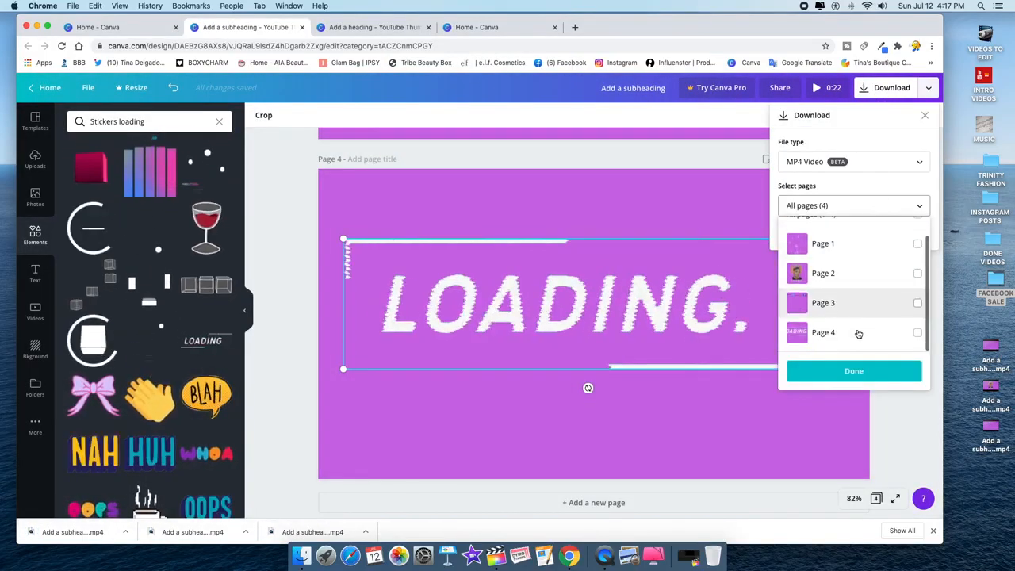
pyautogui.click(859, 334)
pyautogui.click(854, 370)
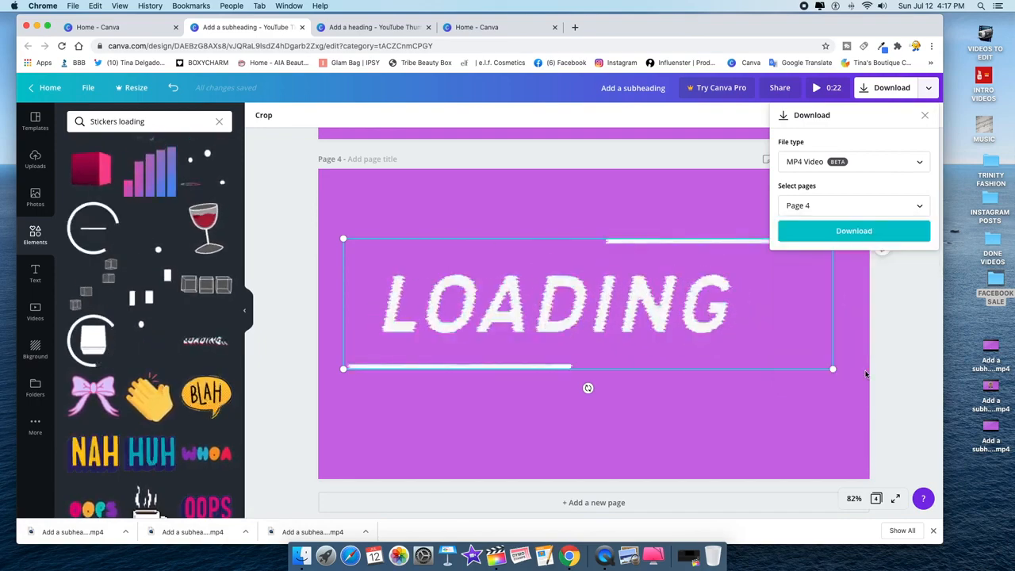
pyautogui.click(863, 230)
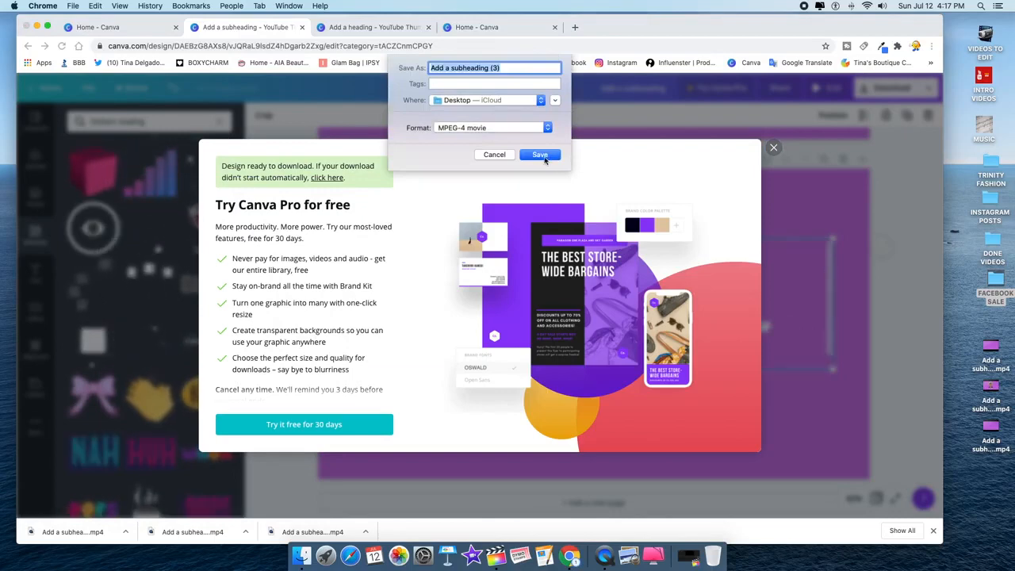
# - Save the Page 4 MP4 to the desktop, dismiss the Pro popup, and minimise the browser
pyautogui.click(540, 156)
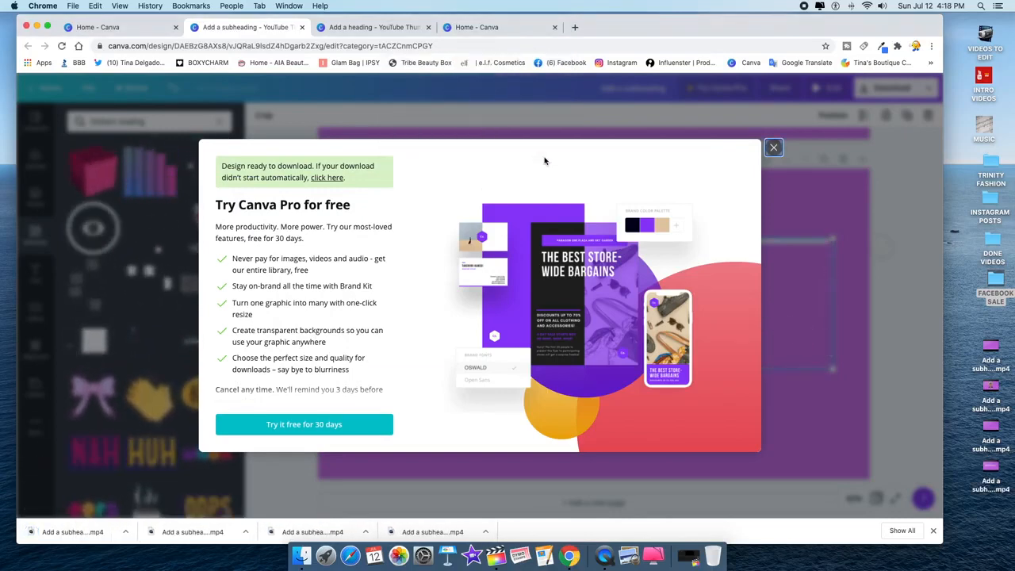
pyautogui.click(775, 149)
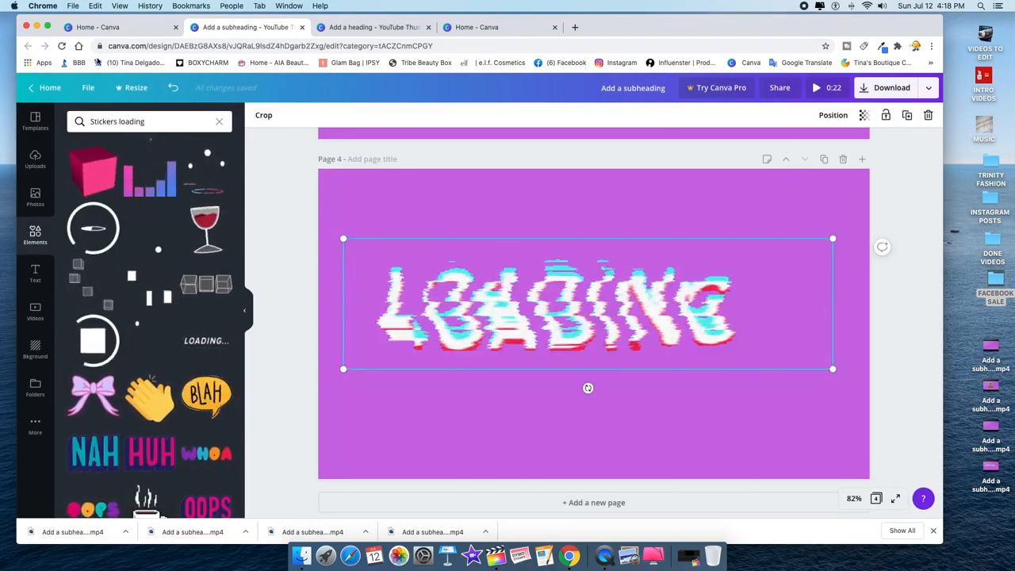
pyautogui.click(37, 28)
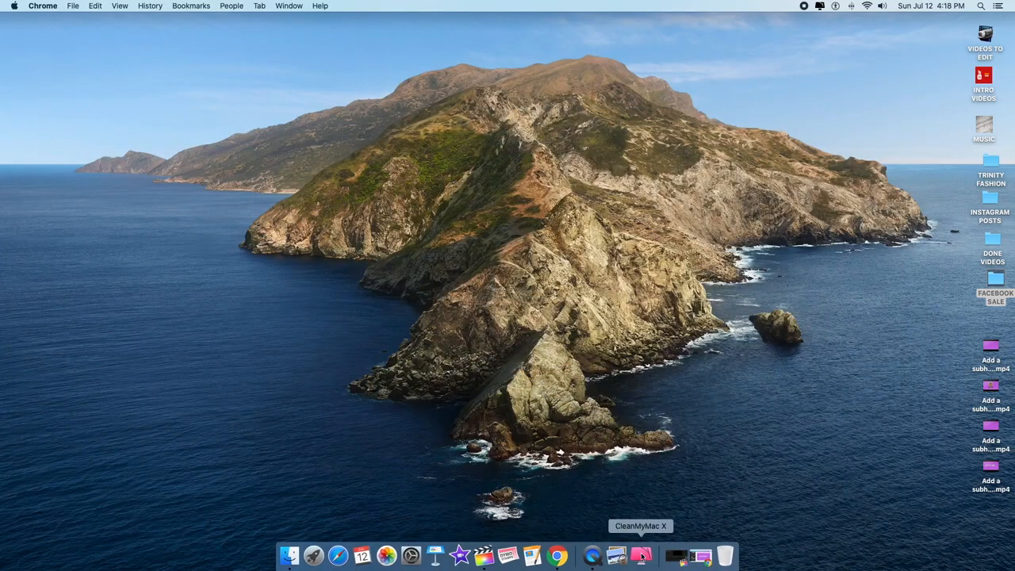
# - Launch Final Cut Pro and import the four Add a subheading MP4s into 7-12-20
pyautogui.click(667, 562)
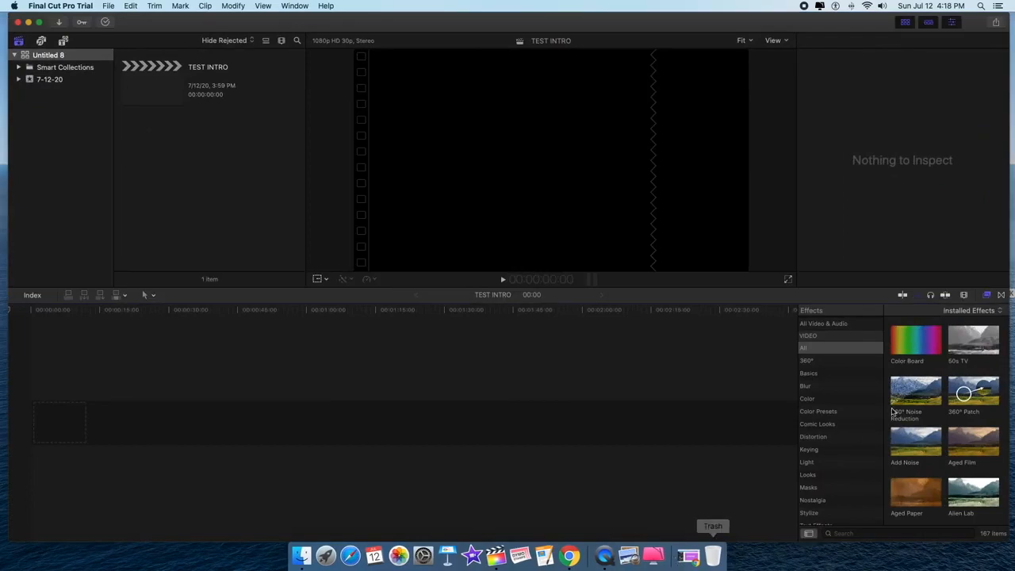
pyautogui.click(61, 26)
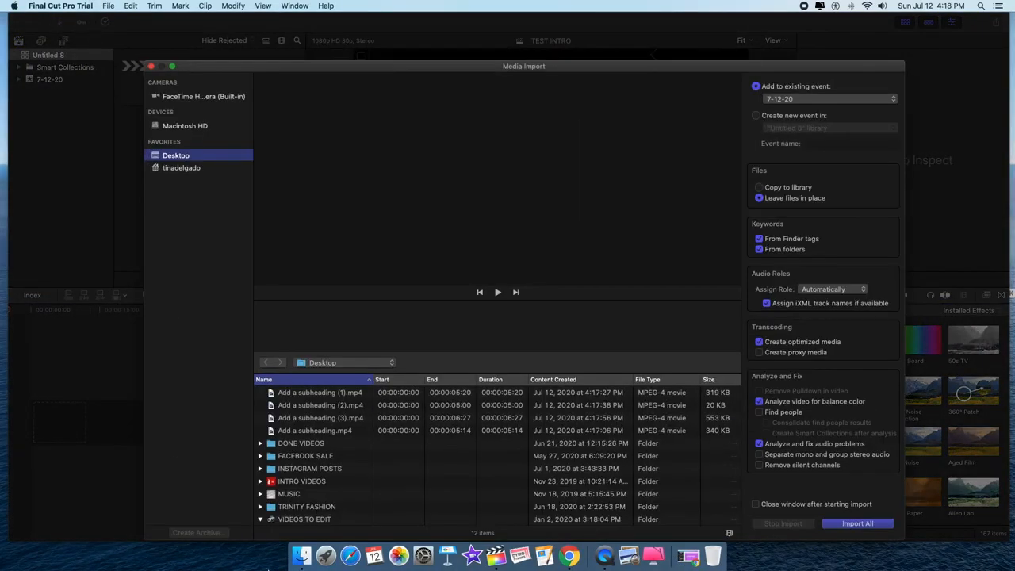
pyautogui.click(280, 394)
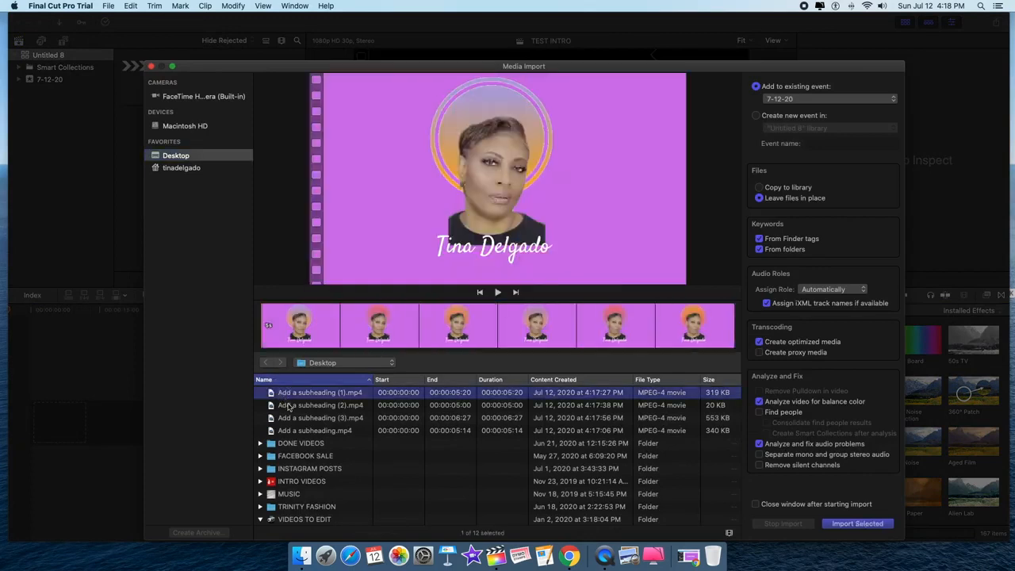
pyautogui.keyDown('shift'); pyautogui.click(291, 430); pyautogui.keyUp('shift')
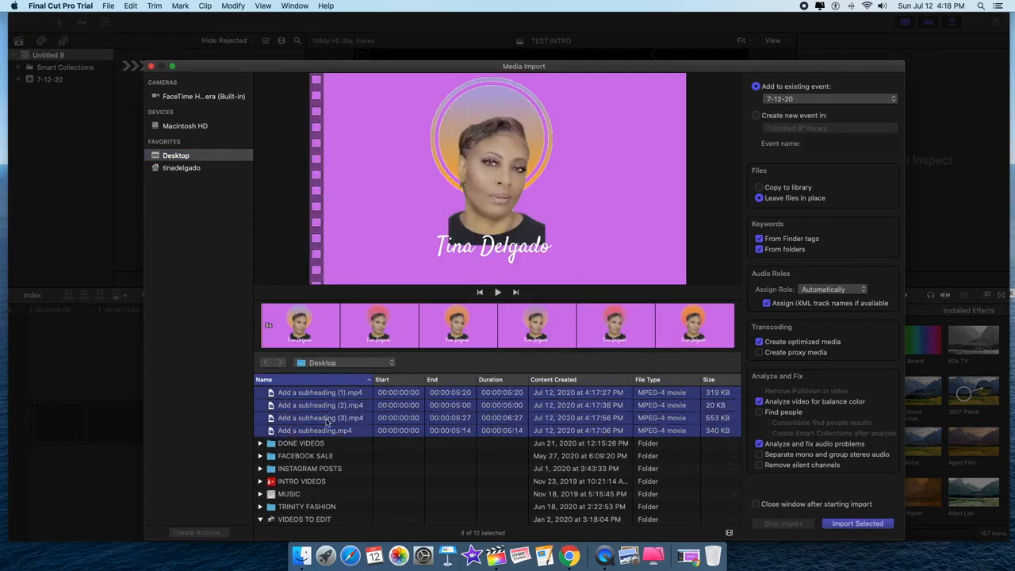
pyautogui.click(862, 526)
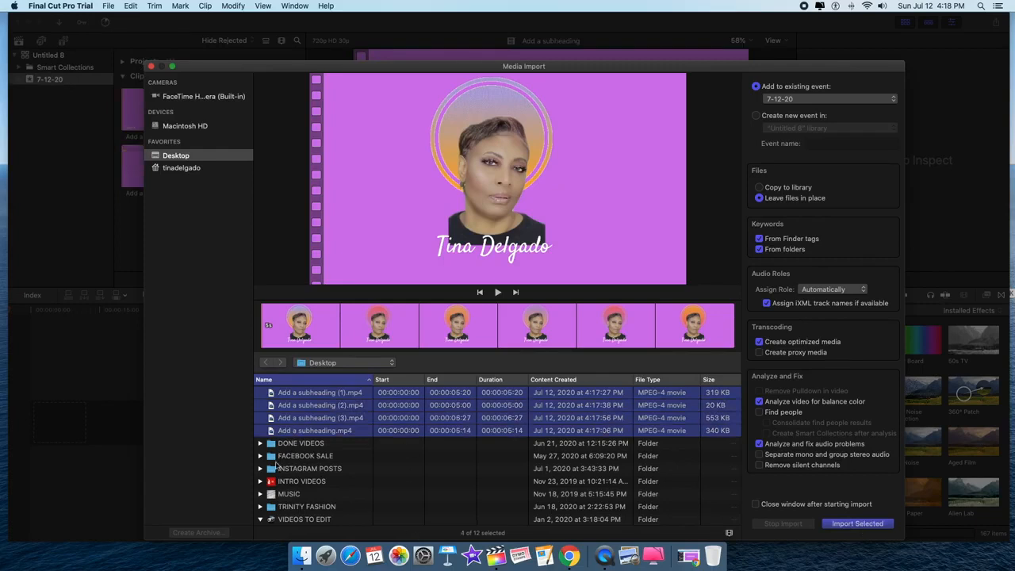
# - Expand the MUSIC folder in Media Import to list its MP3 songs
pyautogui.scroll(-1, 276, 468)
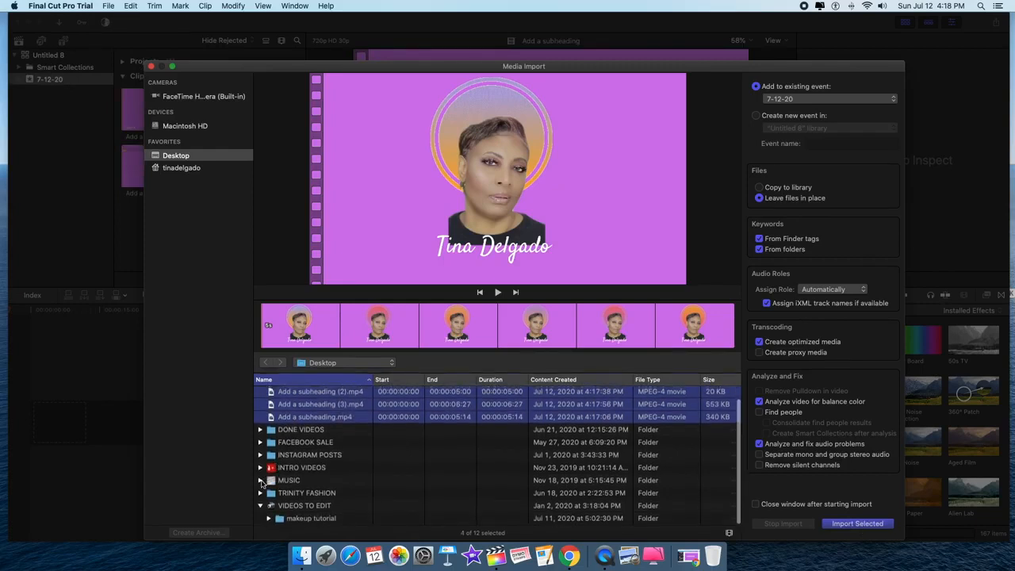
pyautogui.click(261, 480)
pyautogui.scroll(-2, 262, 484)
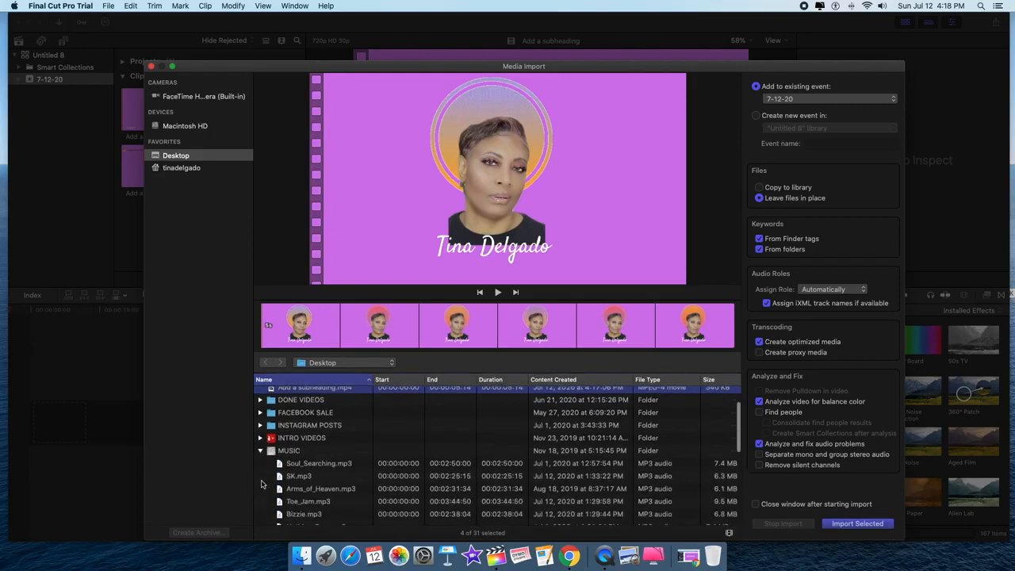
pyautogui.scroll(-12, 262, 484)
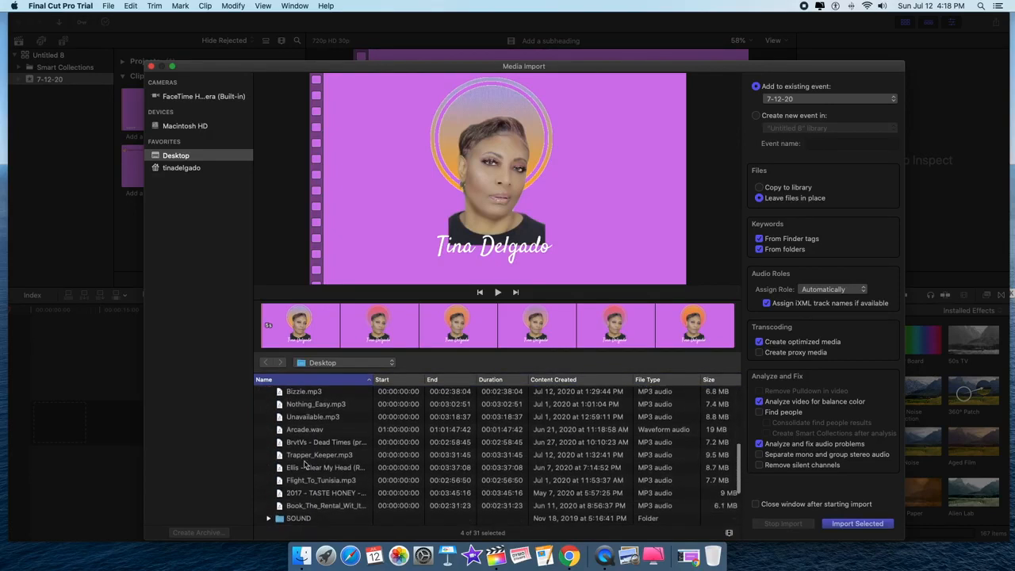
# - Preview the Trapper_Keeper and Clear My Head music tracks
pyautogui.click(304, 459)
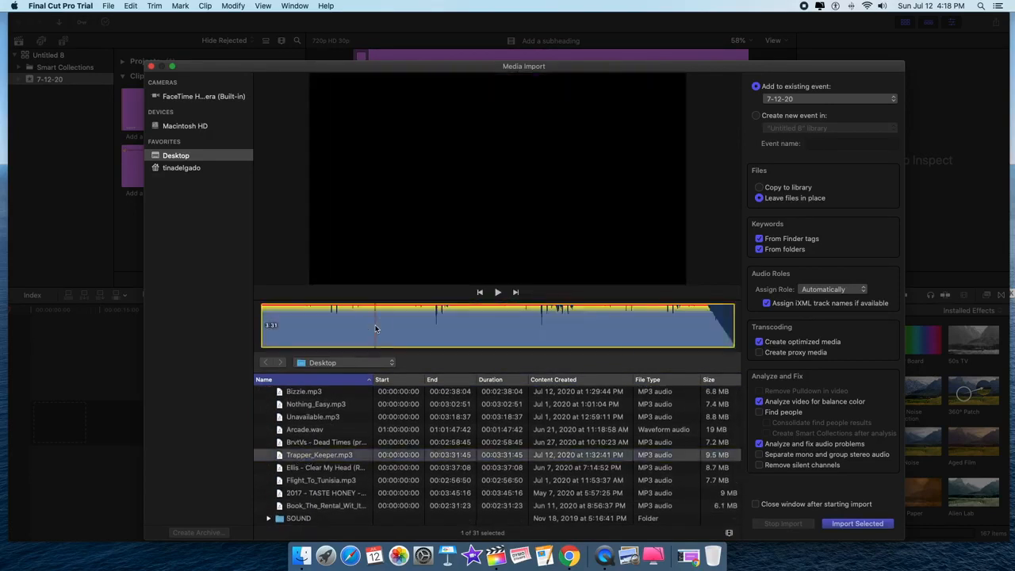
pyautogui.press('space')
pyautogui.press('space')
pyautogui.click(296, 469)
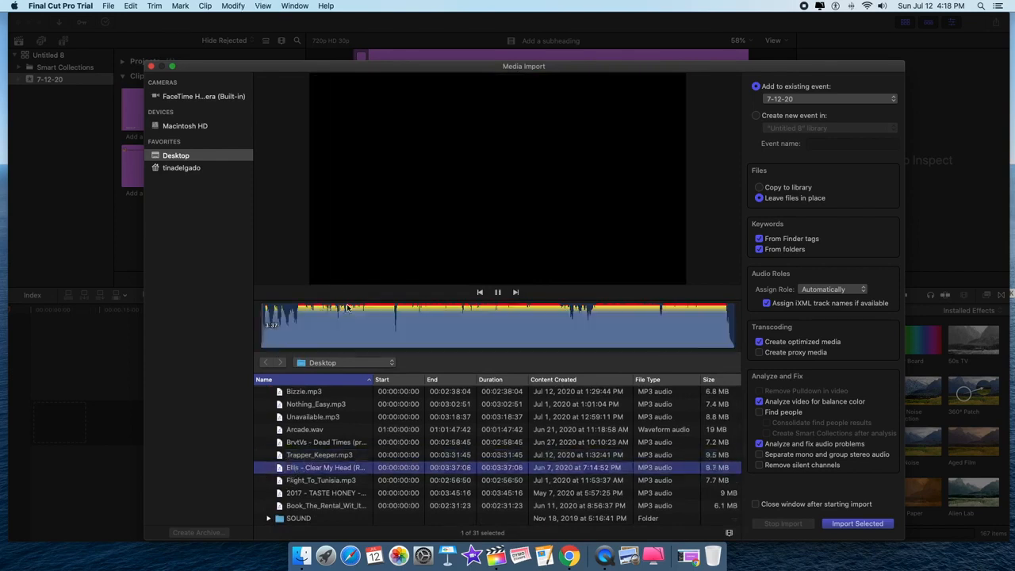
pyautogui.press('space')
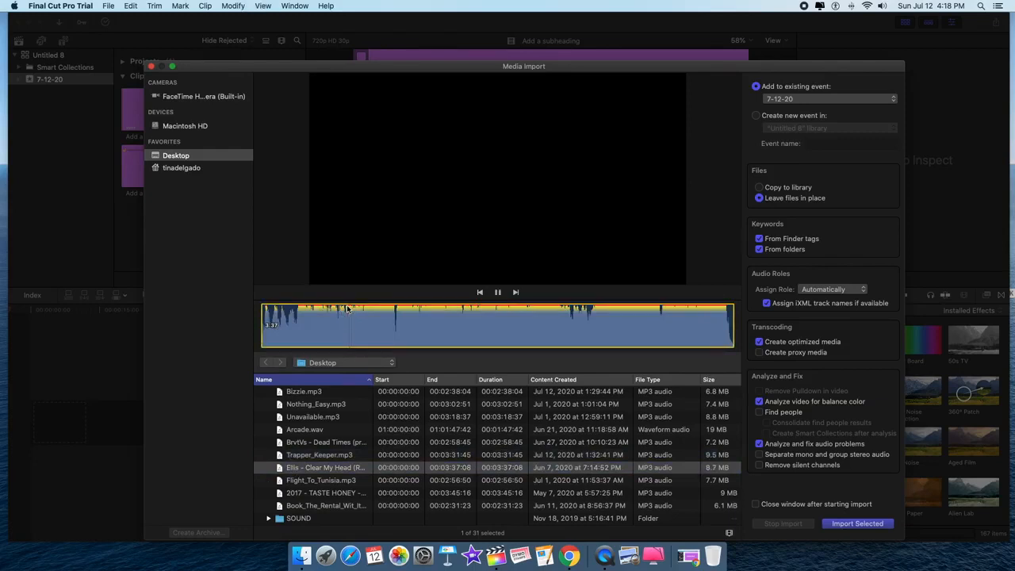
pyautogui.press('space')
# - Select the Book_The_Rental_Wit_It track and play it briefly, then stop it
pyautogui.click(315, 507)
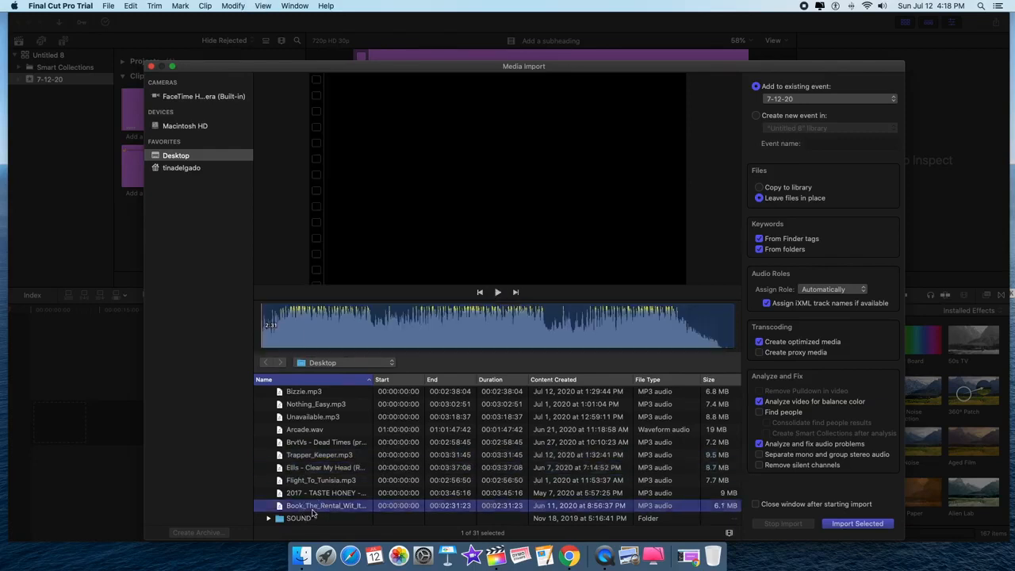
pyautogui.click(334, 329)
pyautogui.press('space')
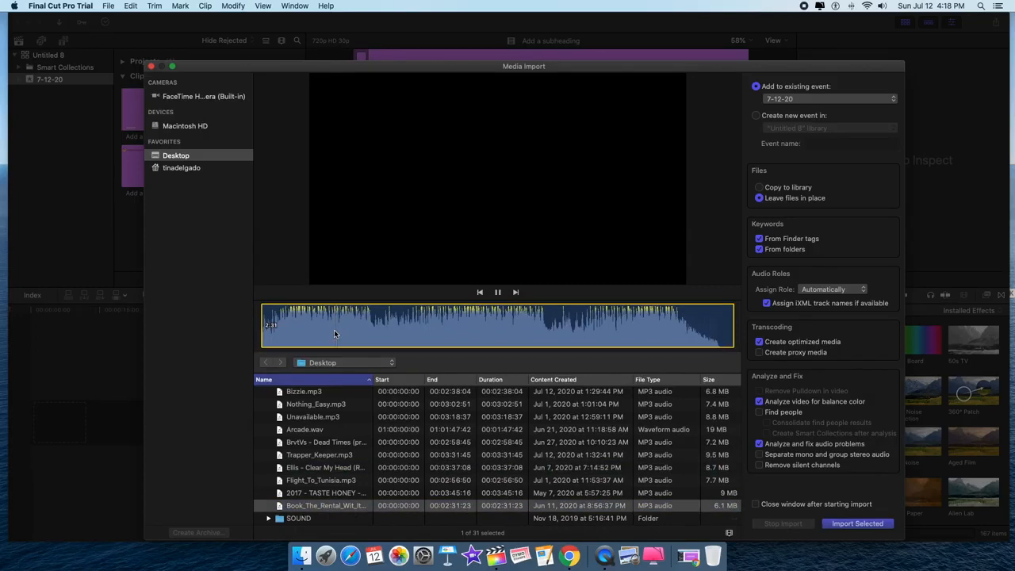
pyautogui.press('space')
pyautogui.scroll(3, 275, 417)
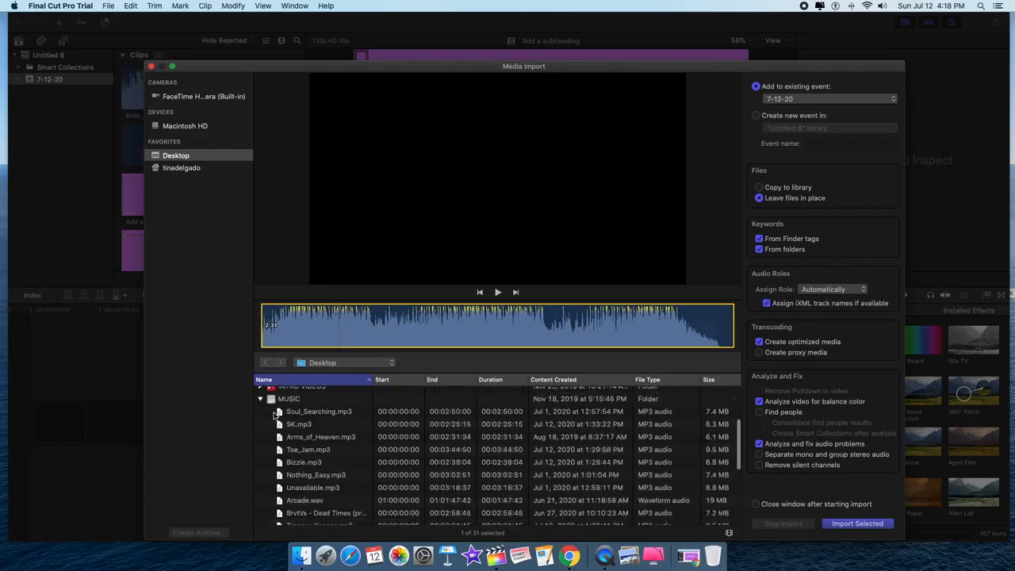
# - Collapse MUSIC, open INTRO VIDEOS, and preview the thanks-for-watching and subscribe clips
pyautogui.click(260, 401)
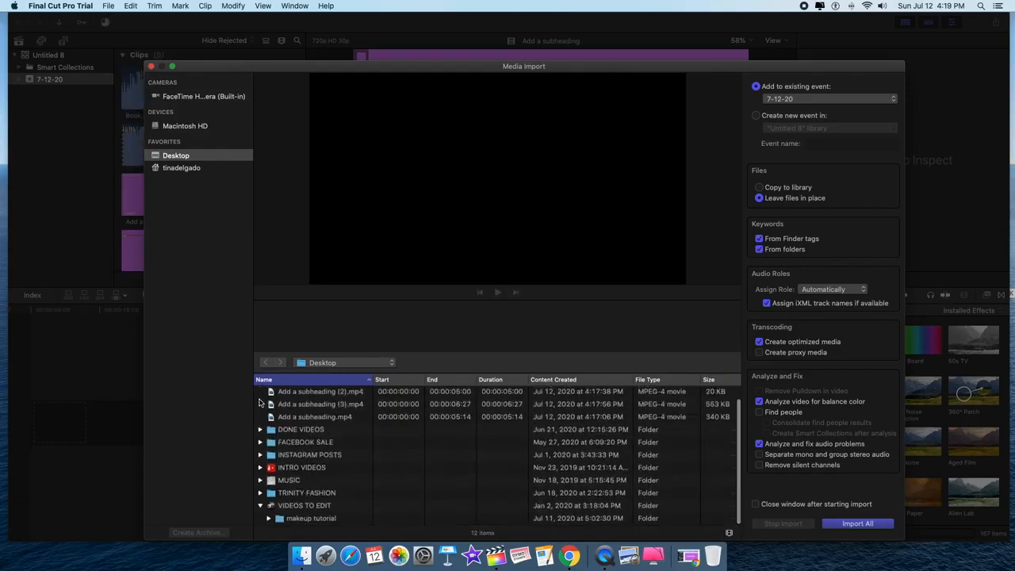
pyautogui.scroll(1, 329, 457)
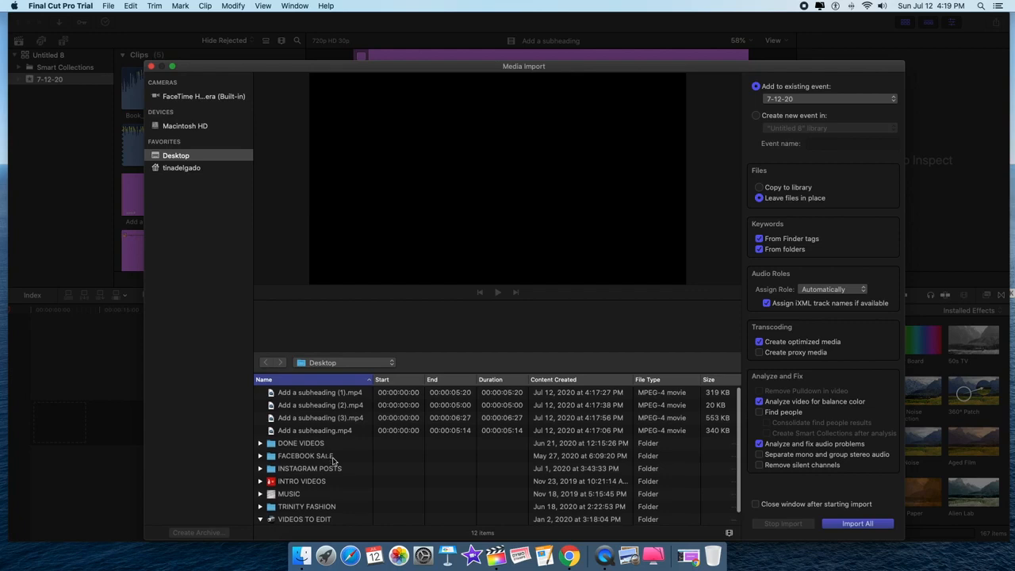
pyautogui.click(261, 482)
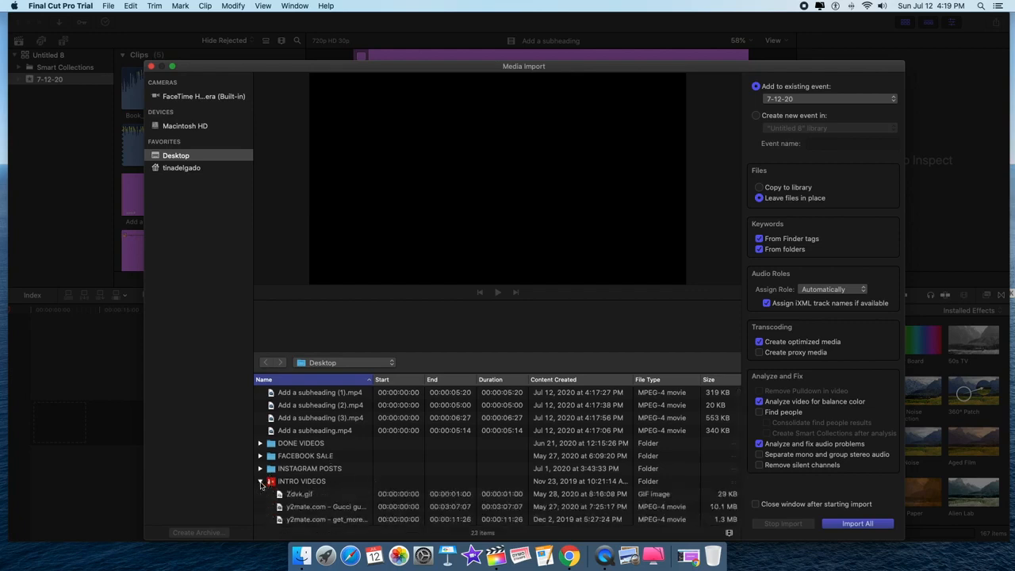
pyautogui.scroll(-3, 301, 476)
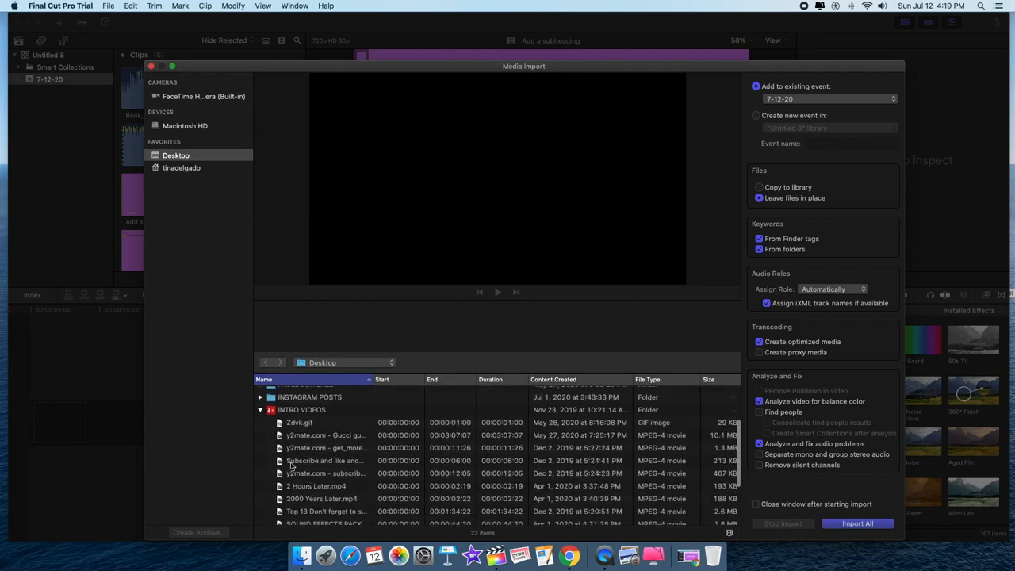
pyautogui.click(306, 450)
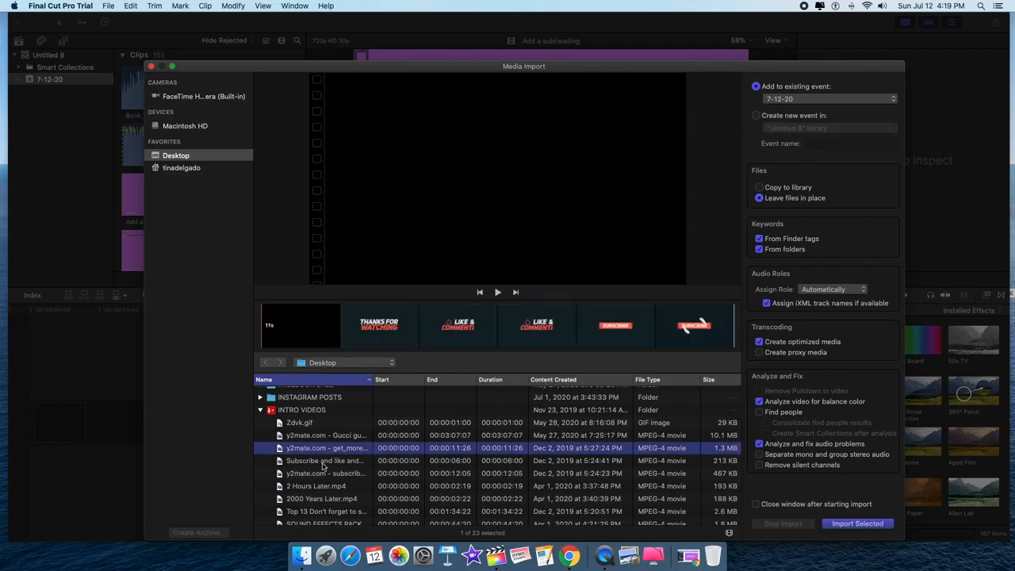
pyautogui.click(324, 462)
# - Import the green-screen y2mate subscribe-button clip and close Media Import
pyautogui.click(319, 475)
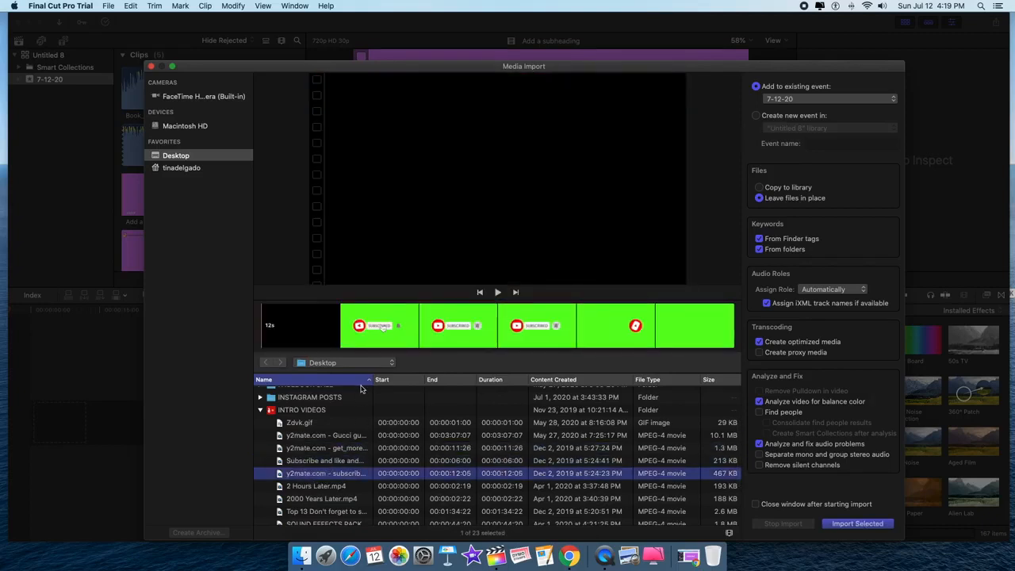
pyautogui.click(855, 527)
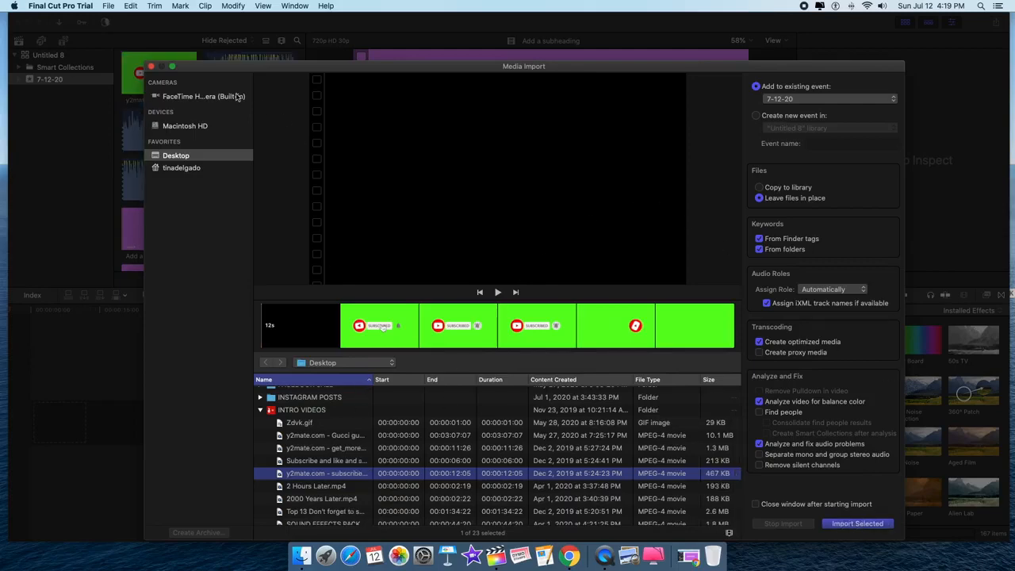
pyautogui.click(151, 68)
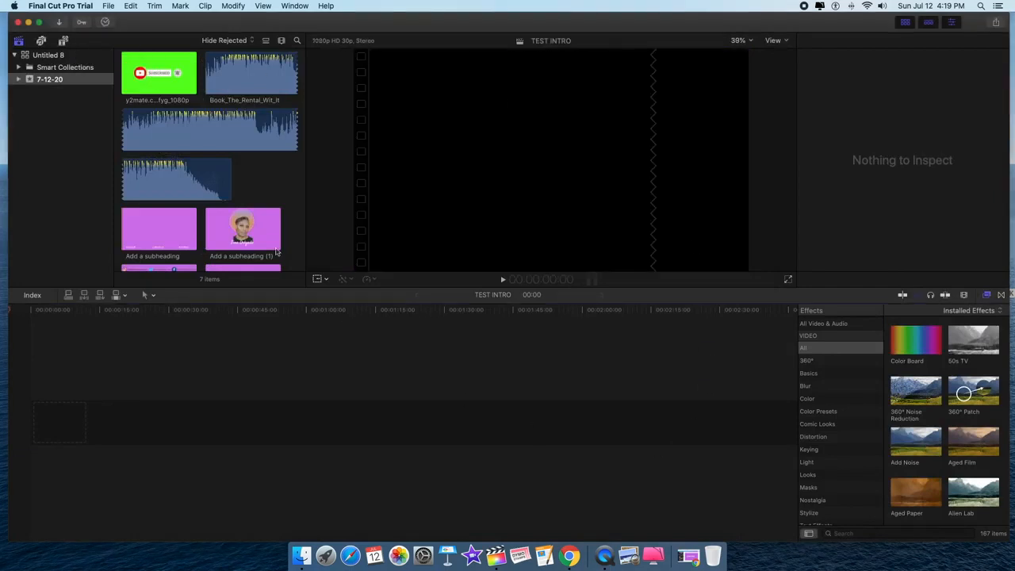
# - Place Add a subheading, (1), (2) and (3) in order on TEST INTRO, totalling 23:01
pyautogui.click(173, 231)
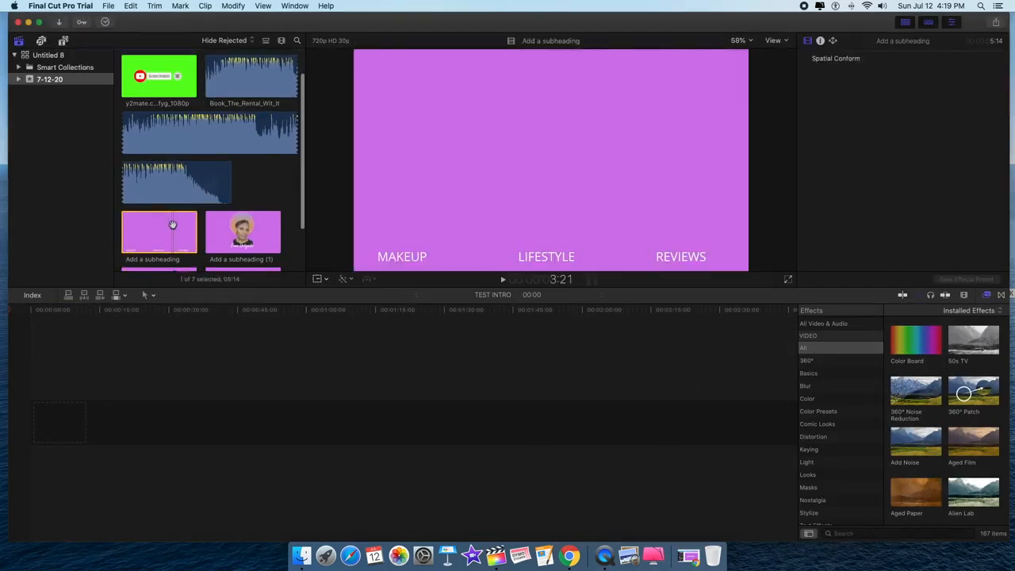
pyautogui.moveTo(173, 225); pyautogui.dragTo(77, 443)
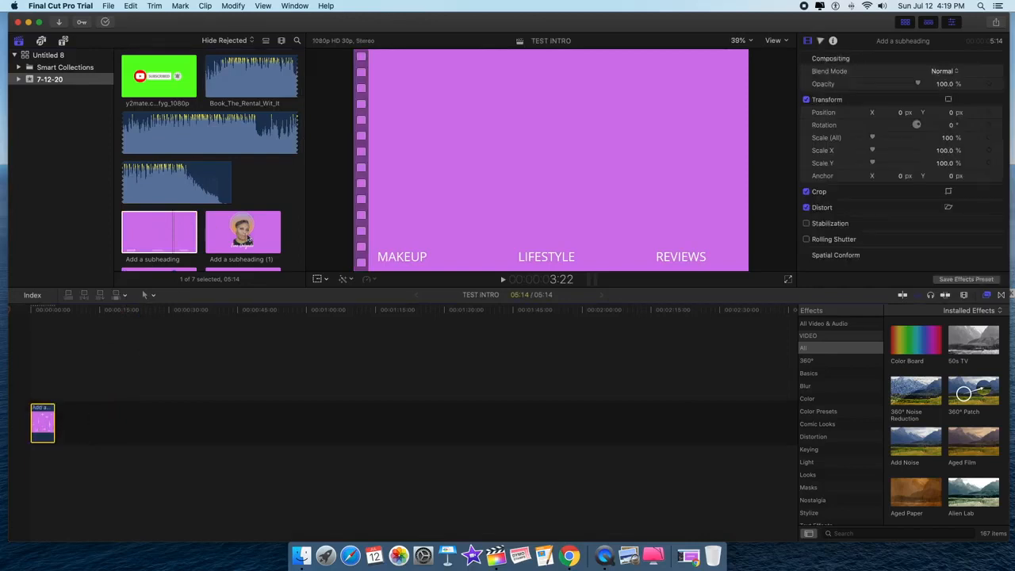
pyautogui.click(248, 238)
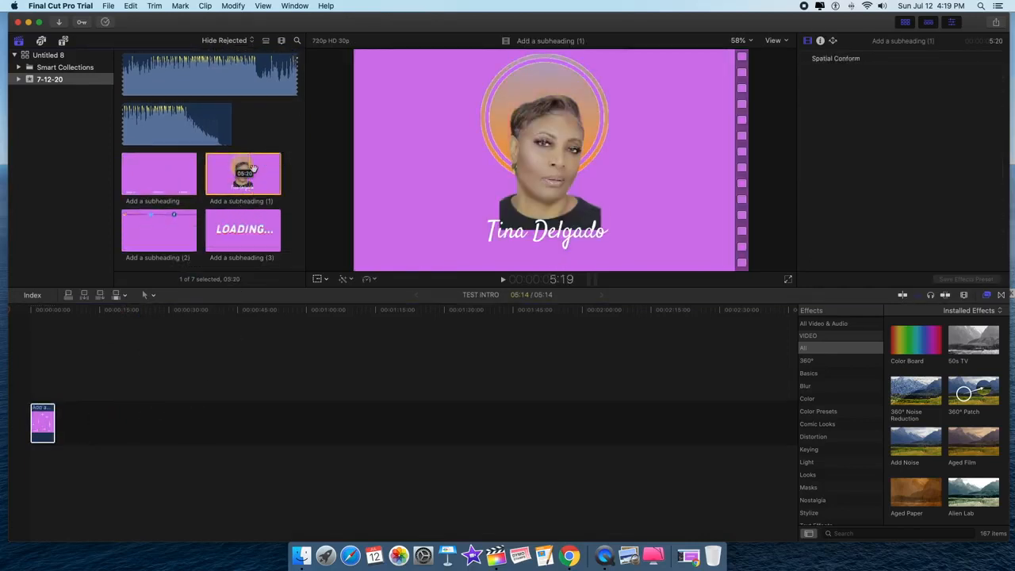
pyautogui.moveTo(253, 168); pyautogui.dragTo(71, 424)
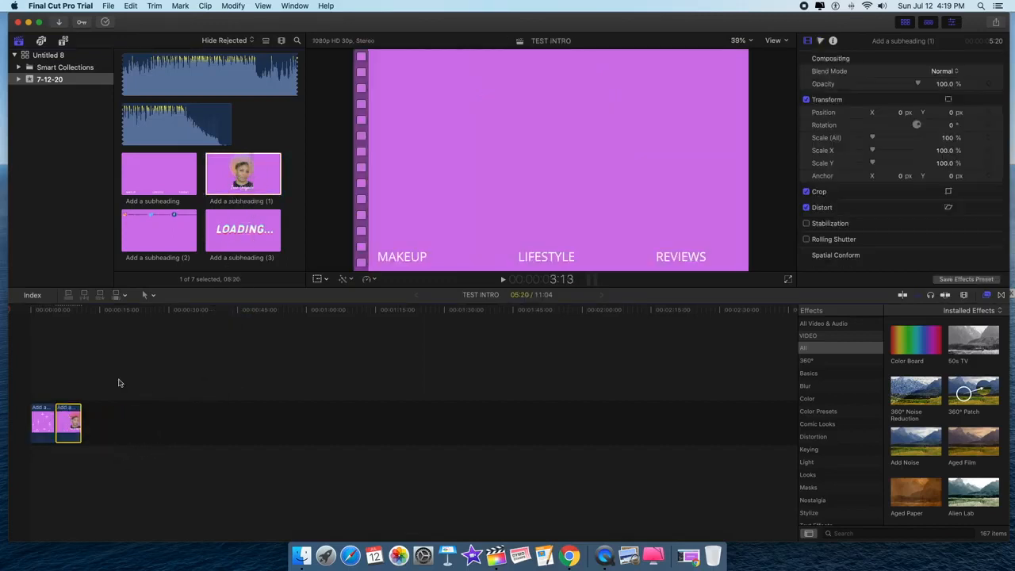
pyautogui.moveTo(170, 236); pyautogui.dragTo(94, 423)
pyautogui.moveTo(244, 234); pyautogui.dragTo(228, 441)
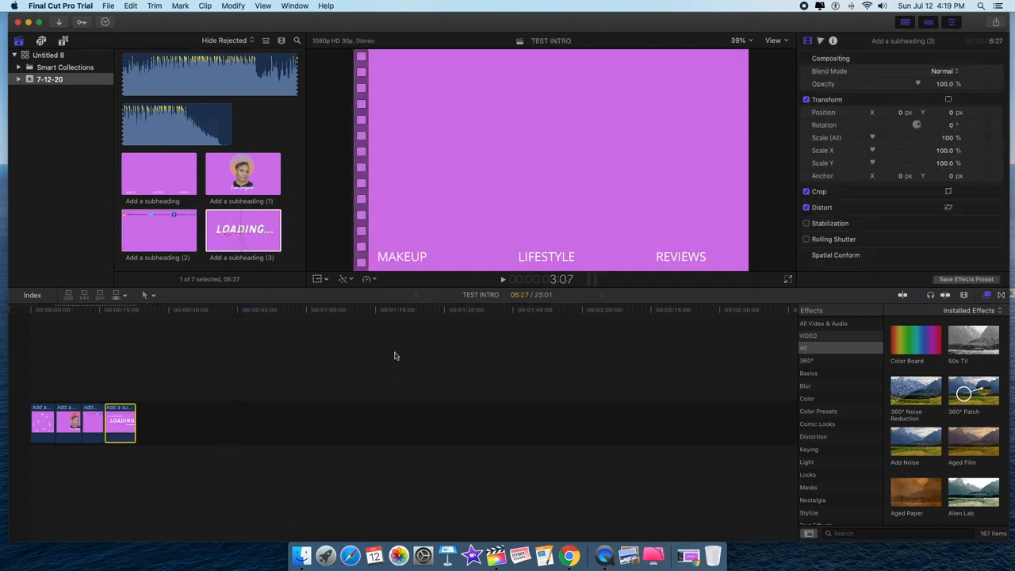
pyautogui.click(49, 433)
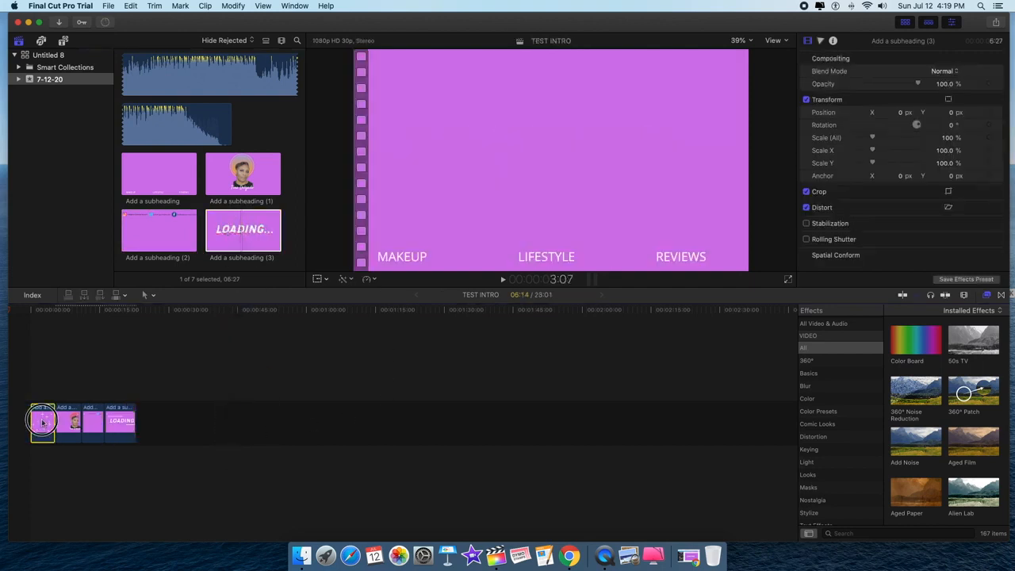
pyautogui.click(34, 333)
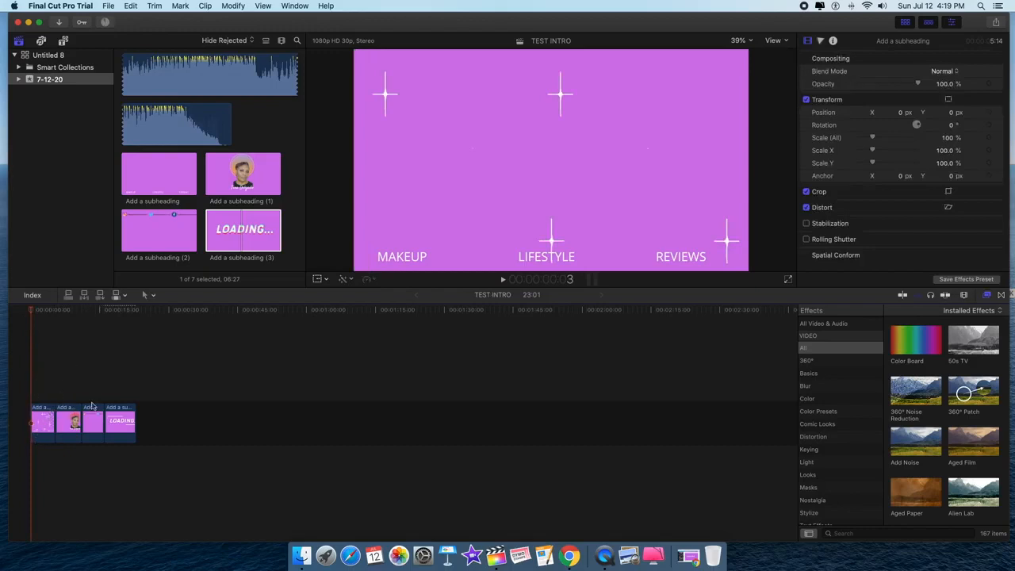
# - Trim the end of each of the four subheading clips so TEST INTRO totals 12:06
pyautogui.click(45, 426)
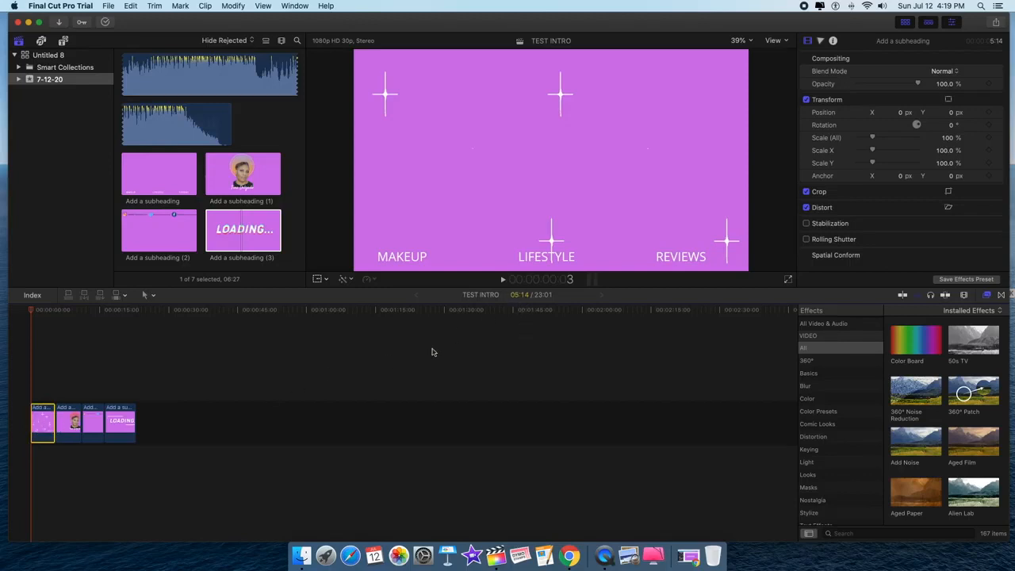
pyautogui.click(140, 368)
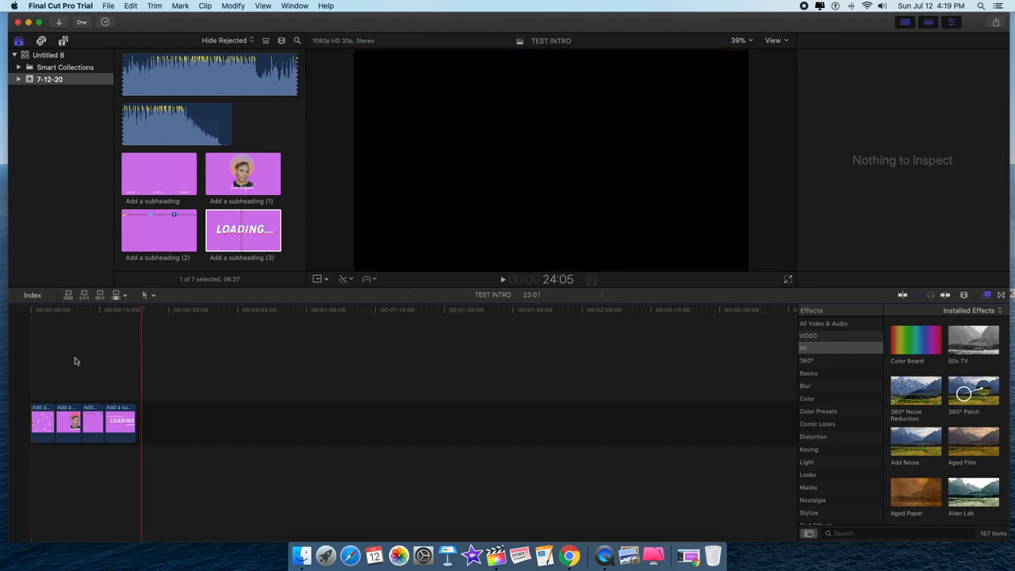
pyautogui.click(33, 324)
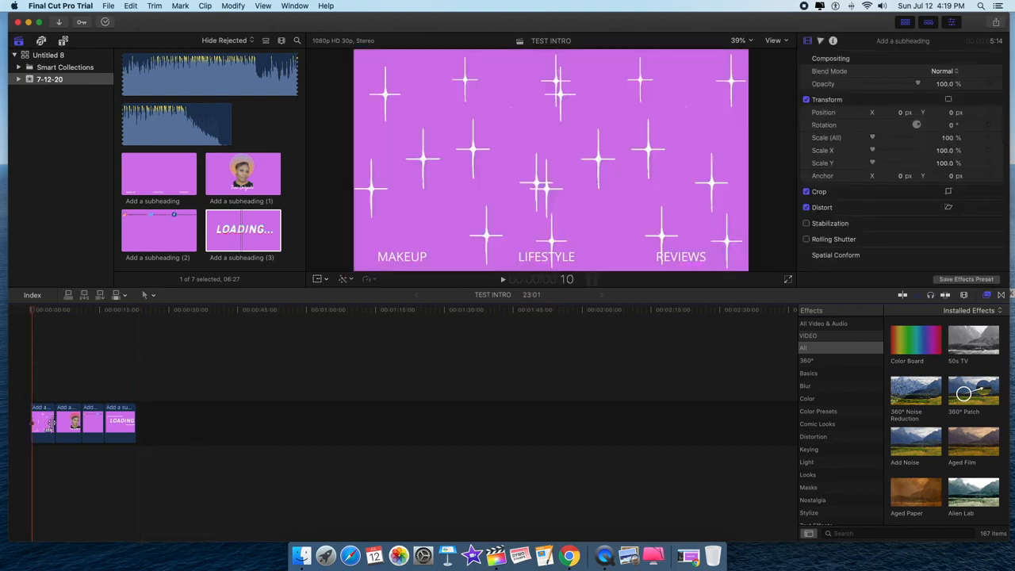
pyautogui.moveTo(51, 423); pyautogui.dragTo(85, 430)
pyautogui.click(61, 427)
pyautogui.click(78, 421)
pyautogui.click(98, 423)
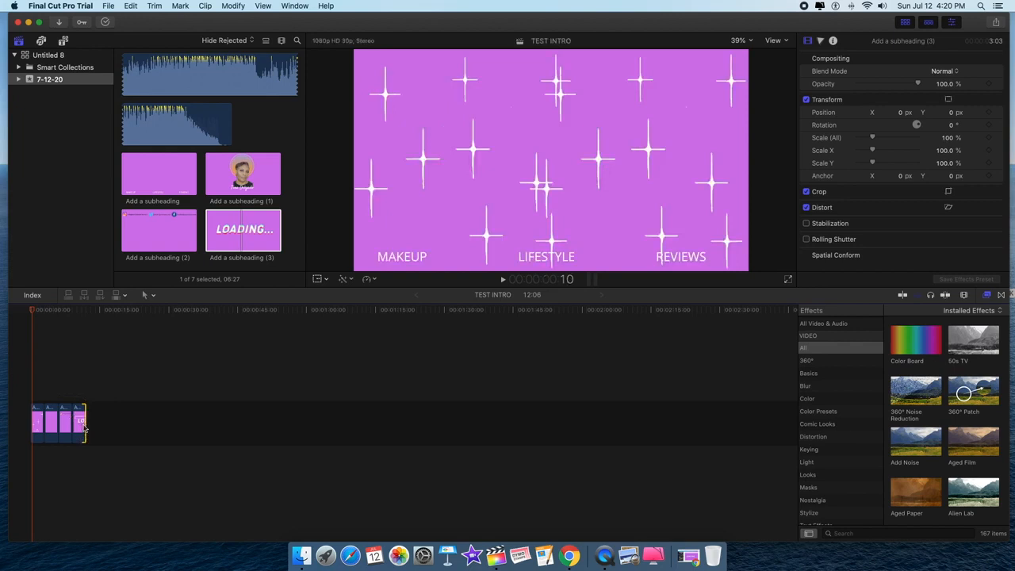
pyautogui.click(193, 62)
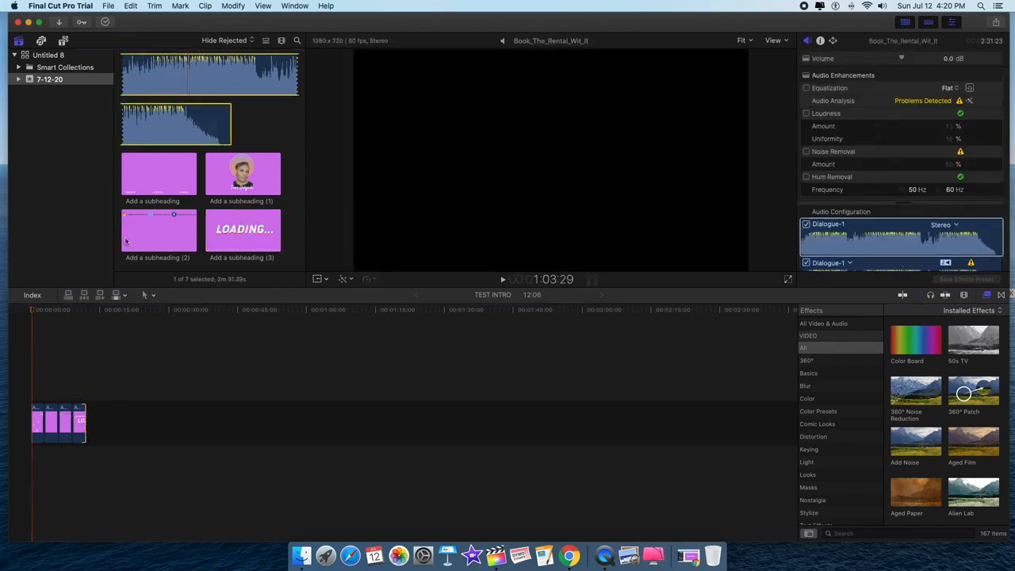
# - Place the green-screen y2mate subscribe clip above the purple intro clips
pyautogui.scroll(5, 156, 114)
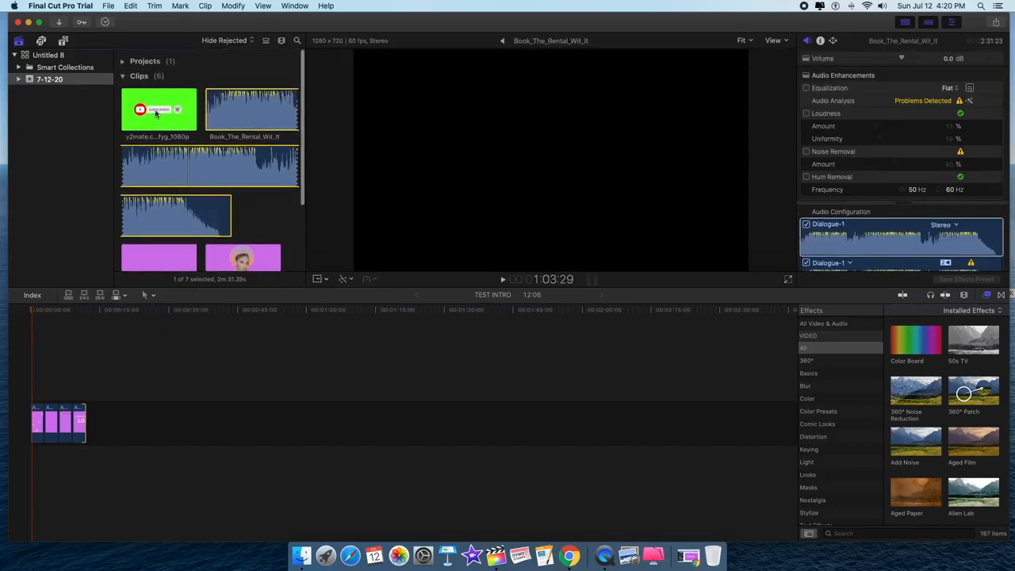
pyautogui.click(156, 114)
pyautogui.moveTo(156, 114); pyautogui.dragTo(26, 357)
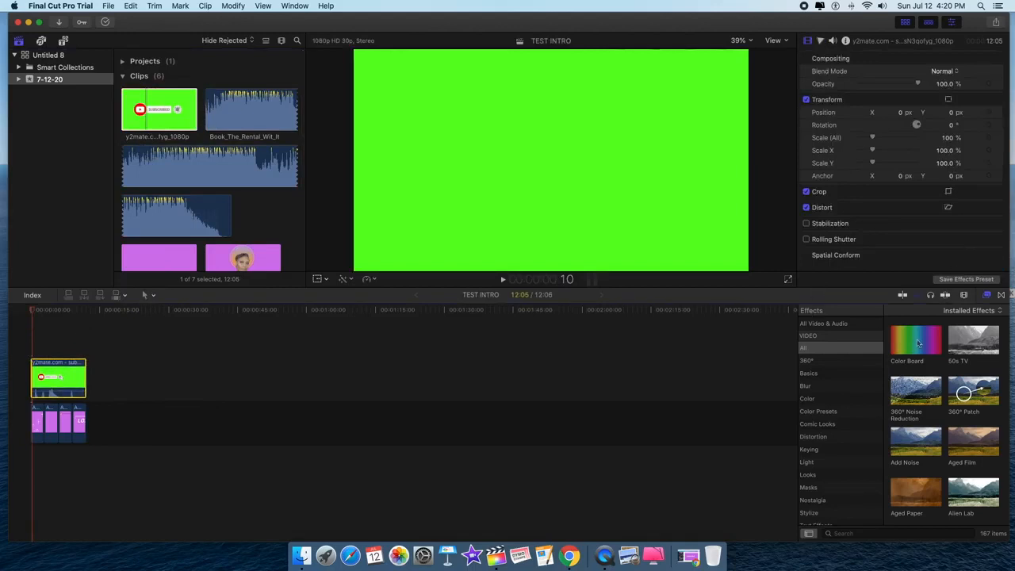
# - Apply the Keying category's Keyer effect to the subscribe clip to remove the green
pyautogui.click(1003, 295)
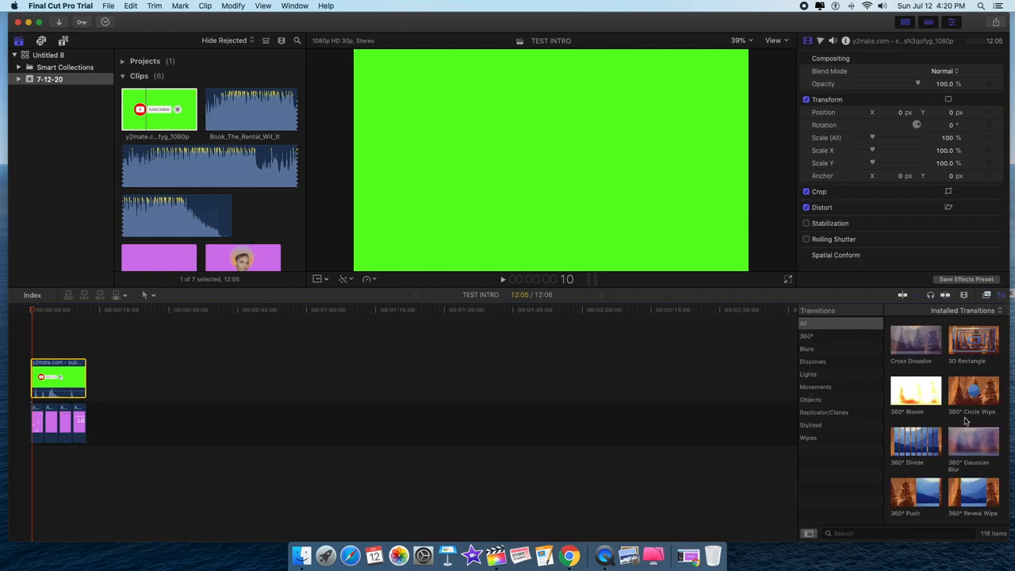
pyautogui.click(987, 296)
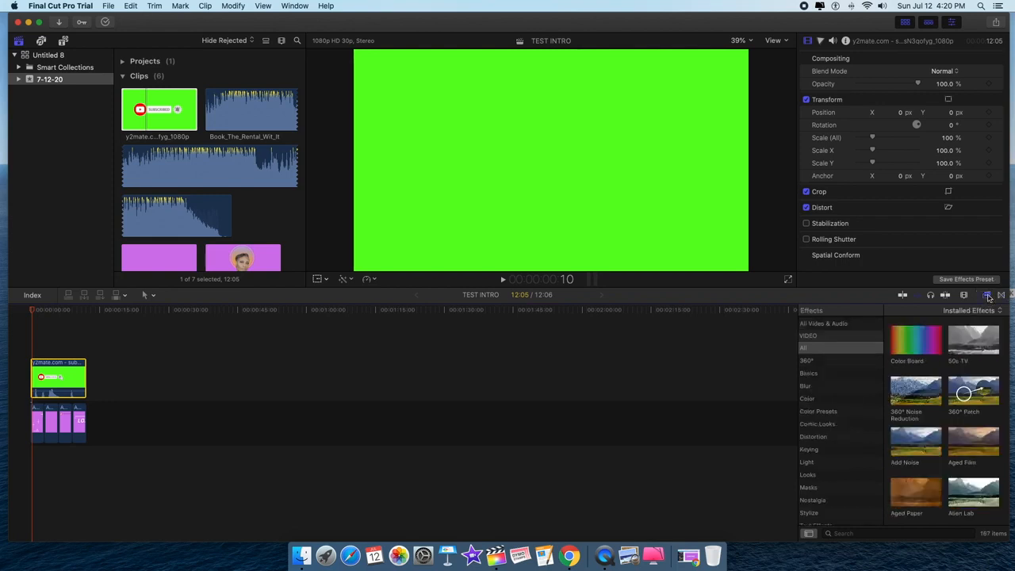
pyautogui.click(988, 296)
pyautogui.click(988, 295)
pyautogui.click(817, 449)
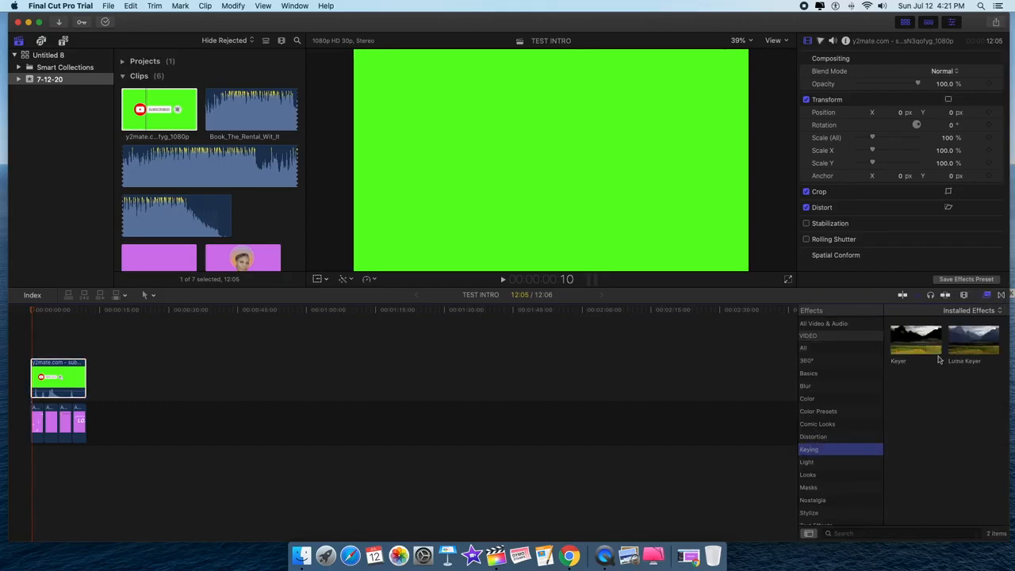
pyautogui.moveTo(922, 341); pyautogui.dragTo(60, 367)
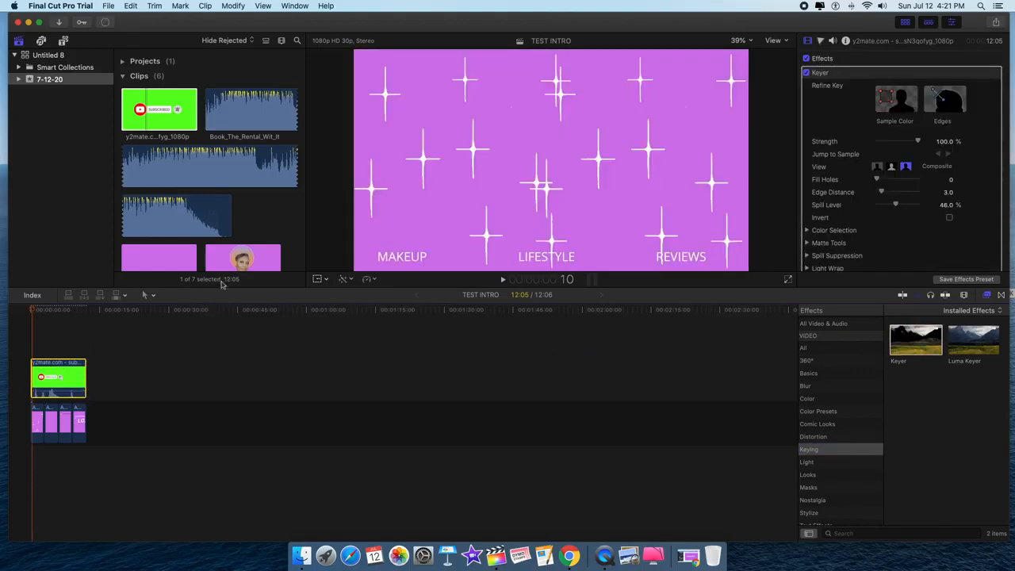
# - Enable the viewer's Transform handles and shrink the subscribe overlay toward the centre
pyautogui.click(326, 280)
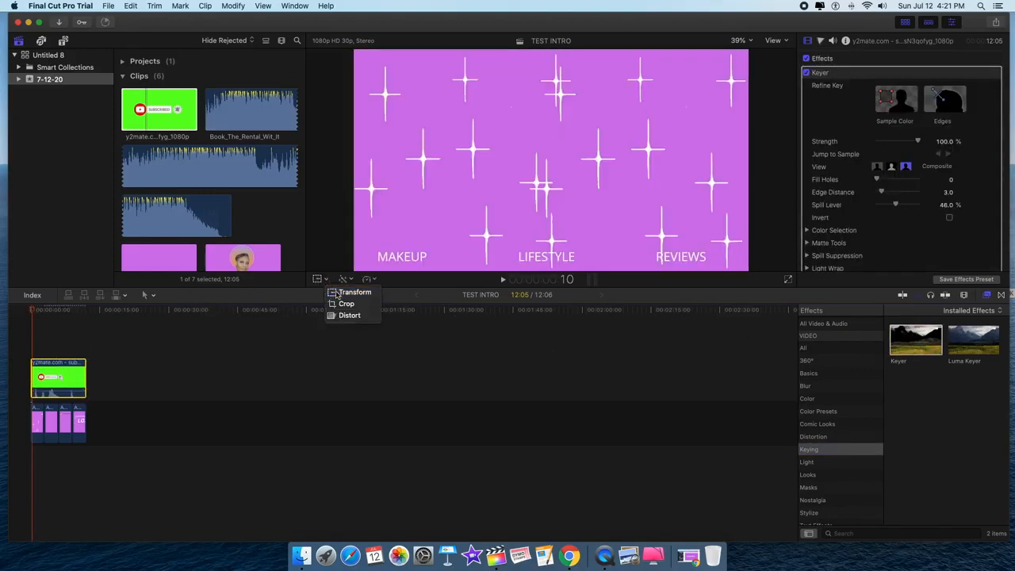
pyautogui.click(361, 289)
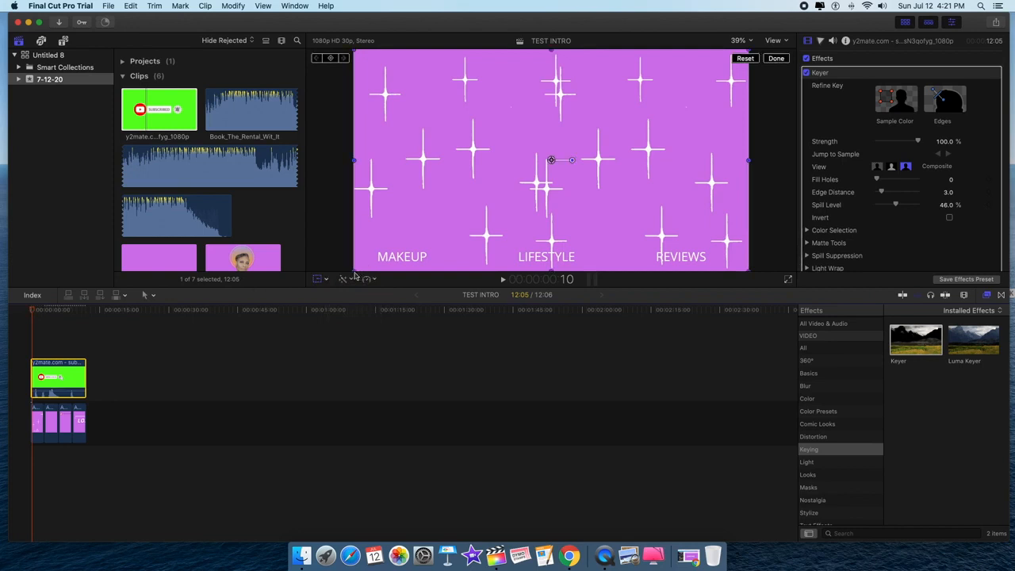
pyautogui.click(353, 278)
pyautogui.click(353, 274)
pyautogui.moveTo(354, 271); pyautogui.dragTo(422, 233)
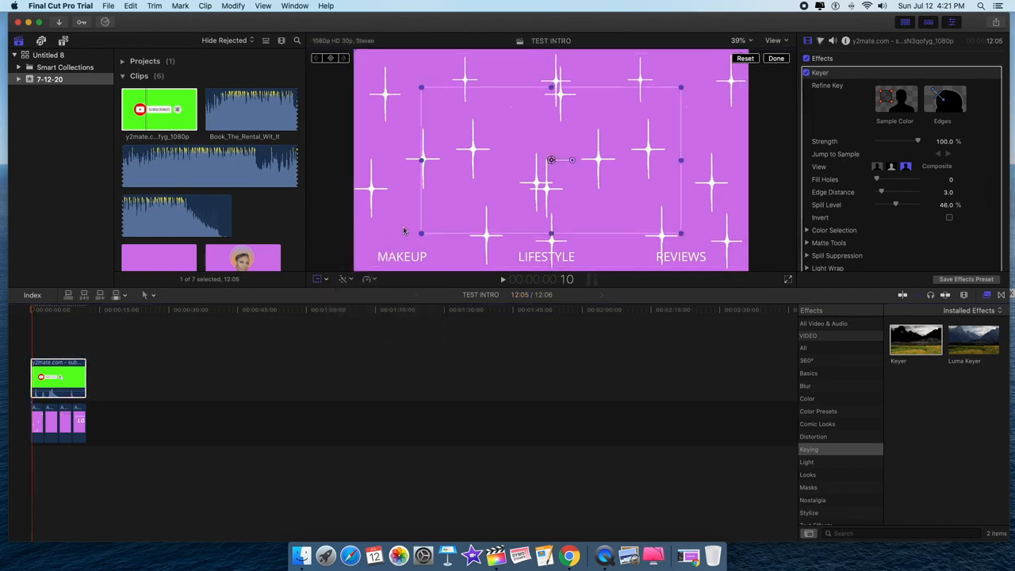
# - Shrink the overlay further, scrub to the subscribe graphic, and select the purple clip beneath
pyautogui.click(35, 311)
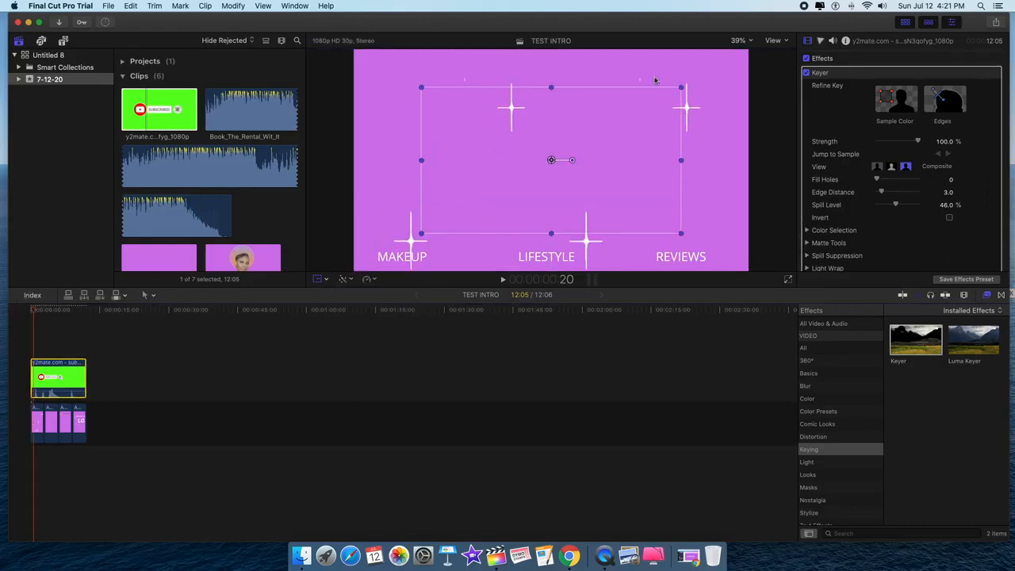
pyautogui.moveTo(681, 87); pyautogui.dragTo(636, 112)
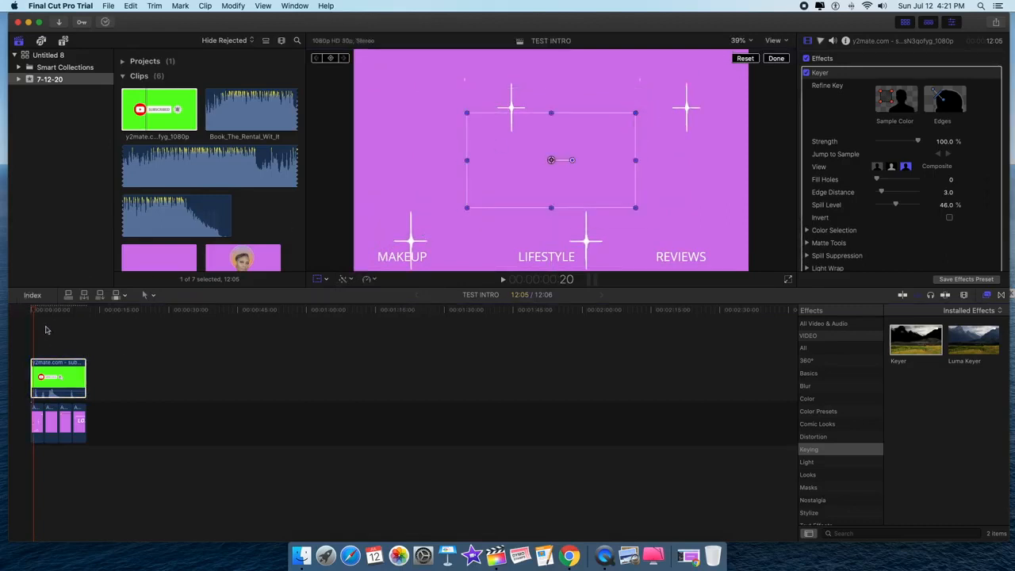
pyautogui.moveTo(34, 314); pyautogui.dragTo(62, 318)
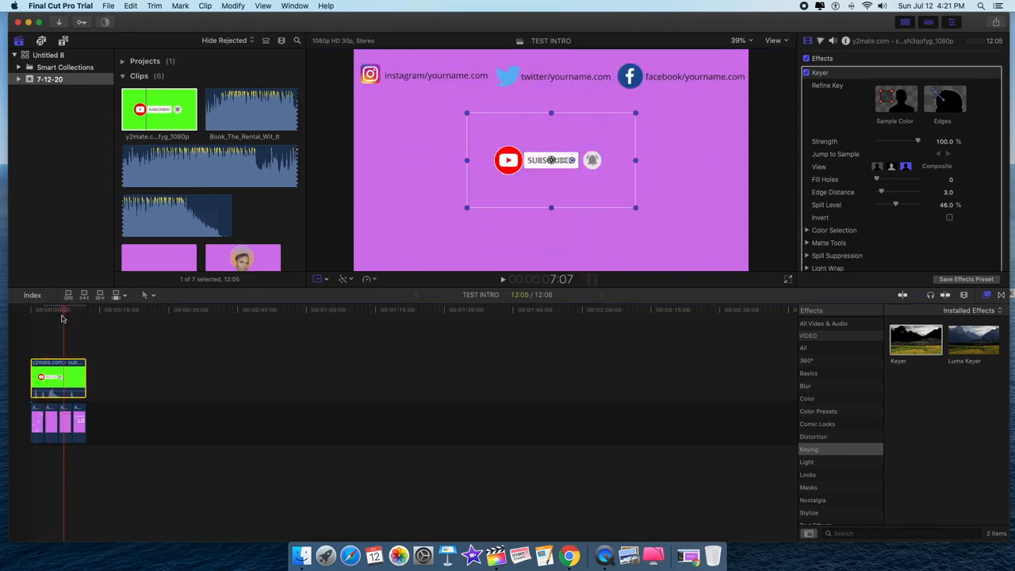
pyautogui.click(66, 430)
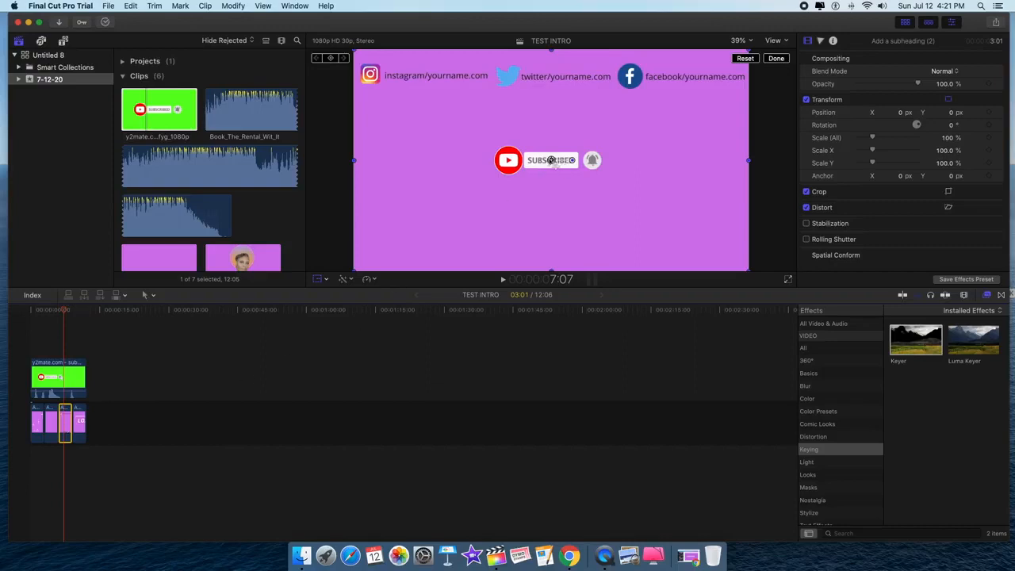
# - Scale the purple social-handles background clip up to about 102.59%
pyautogui.click(550, 159)
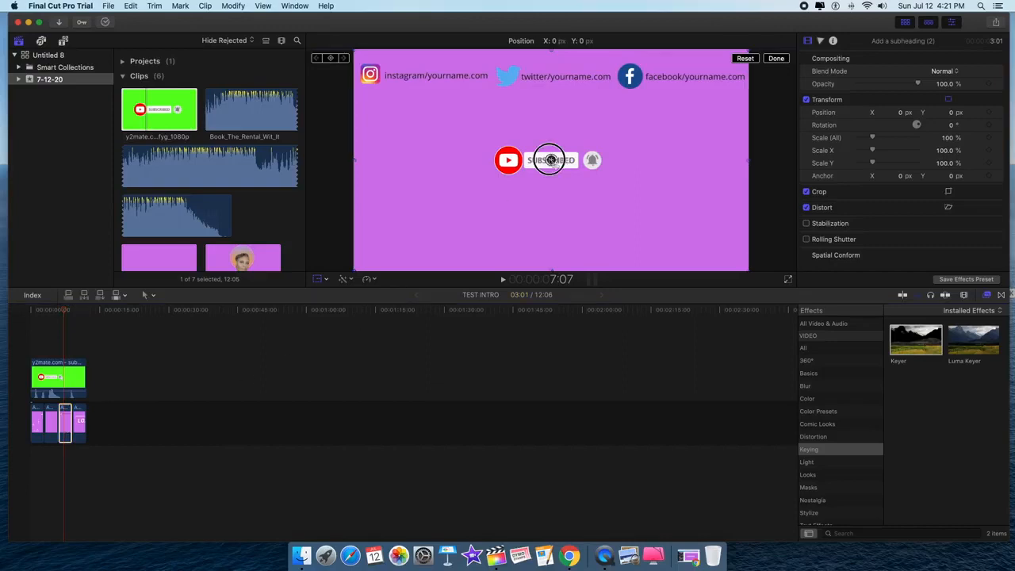
pyautogui.click(353, 276)
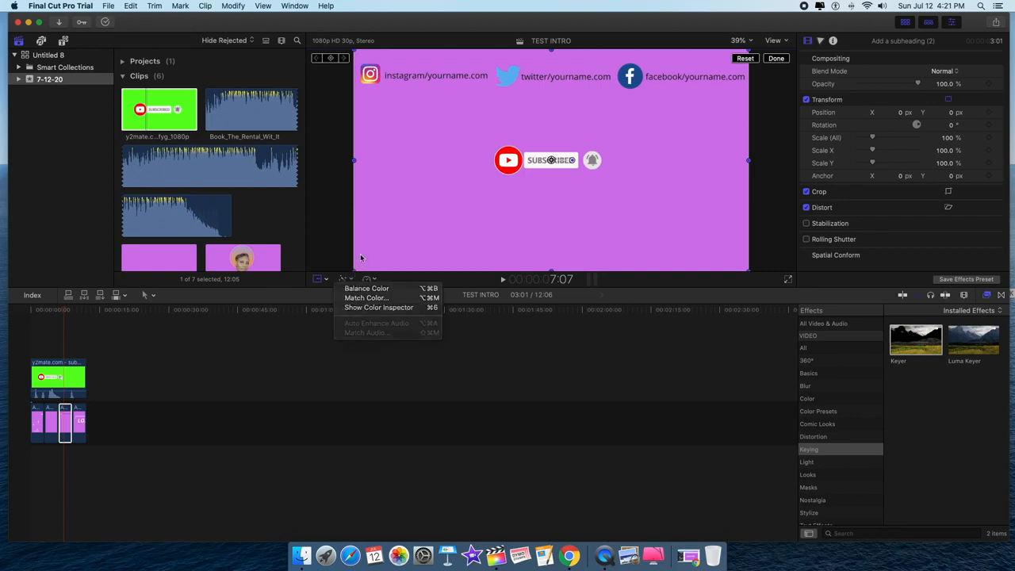
pyautogui.click(356, 277)
pyautogui.moveTo(356, 271)
pyautogui.mouseDown()
pyautogui.moveTo(397, 238)
pyautogui.moveTo(371, 272)
pyautogui.mouseUp()
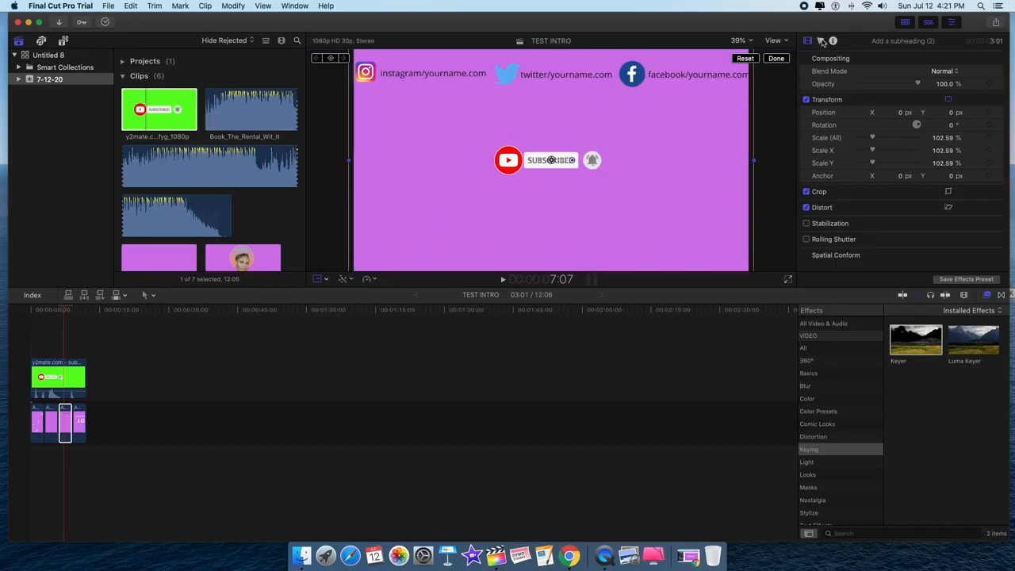
pyautogui.click(776, 59)
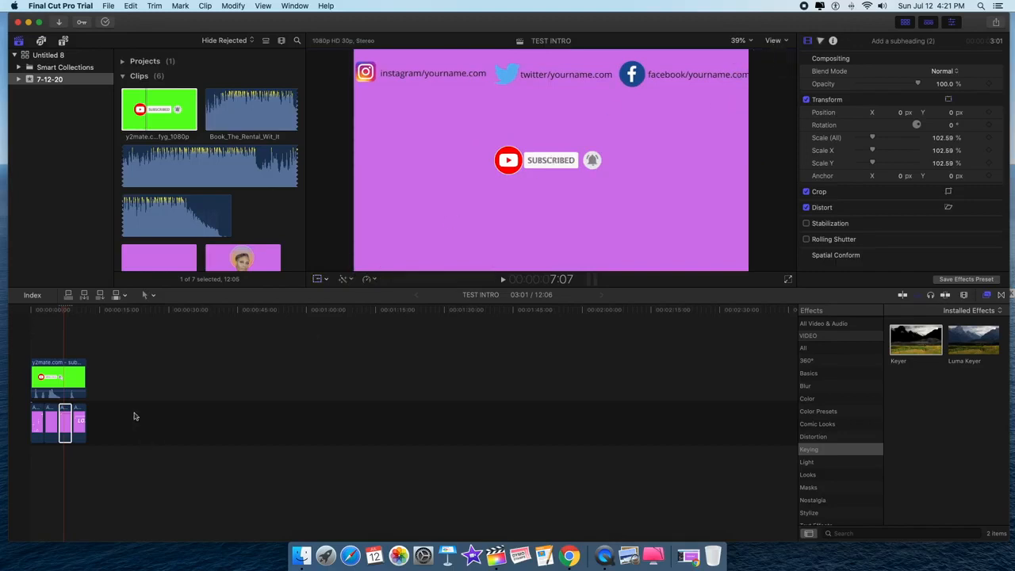
pyautogui.click(66, 371)
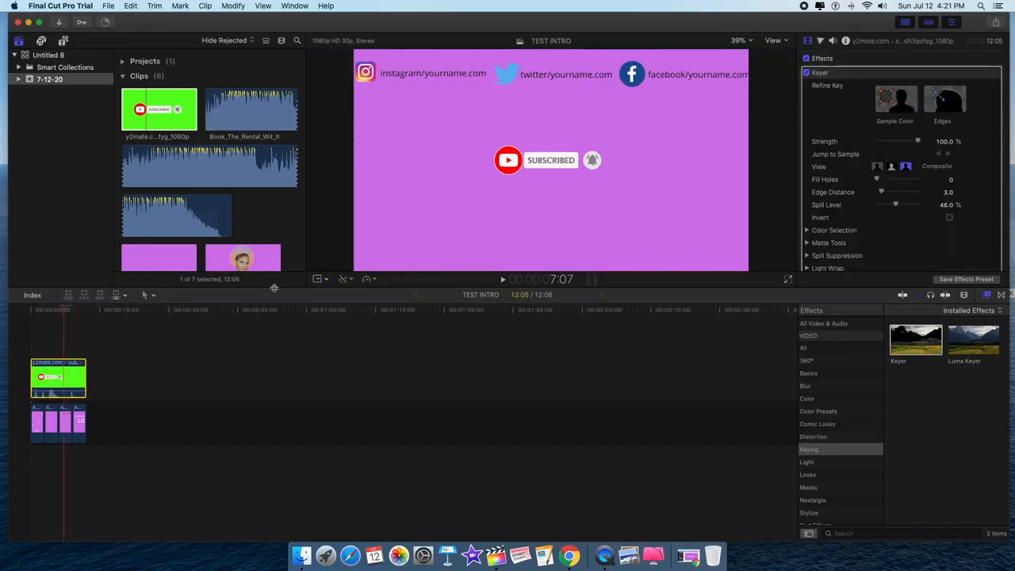
# - Enlarge the subscribe overlay, move it to X -47 Y -64, and trim its start
pyautogui.click(326, 280)
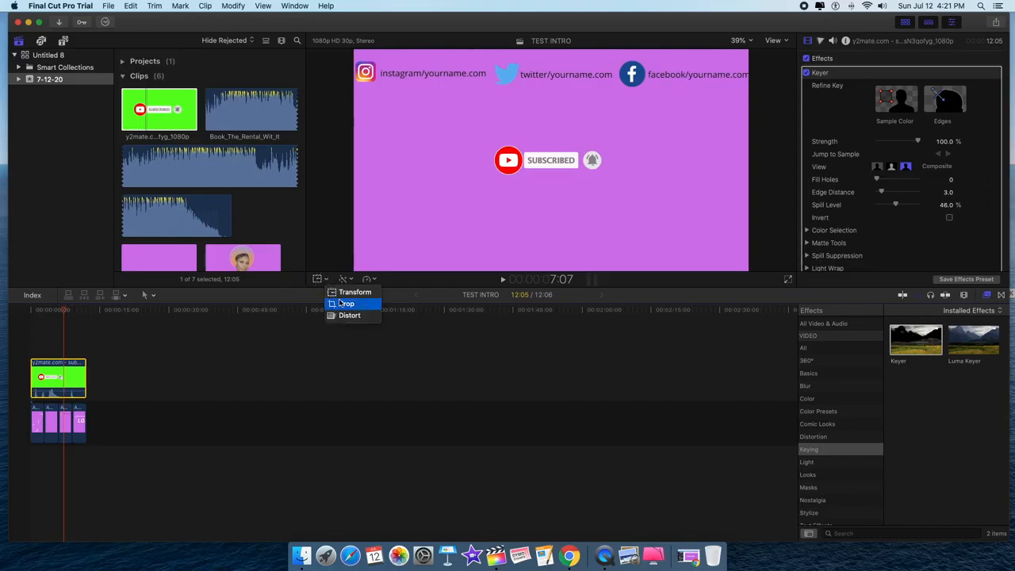
pyautogui.click(348, 290)
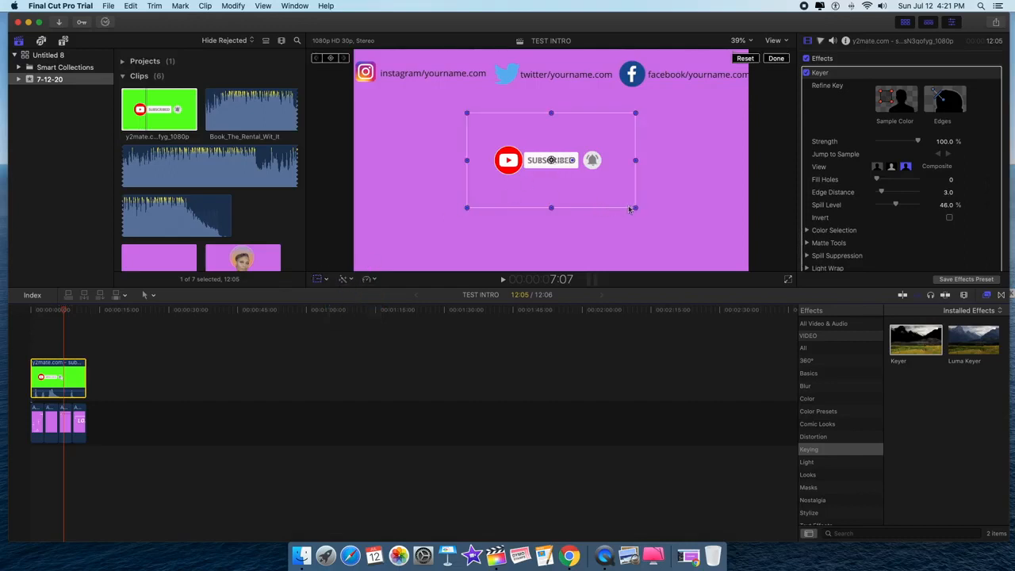
pyautogui.moveTo(635, 208); pyautogui.dragTo(727, 254)
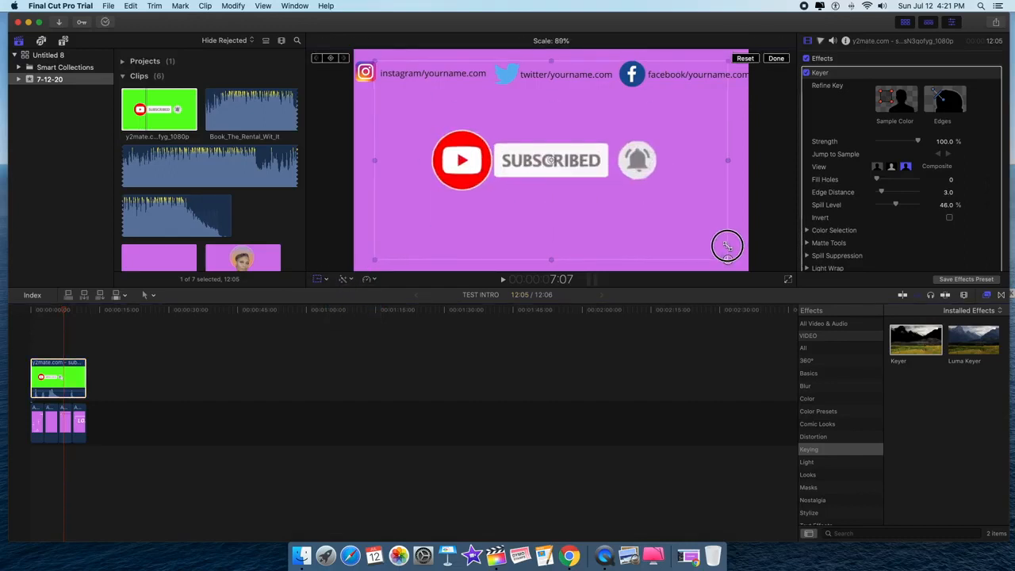
pyautogui.moveTo(597, 171); pyautogui.dragTo(580, 180)
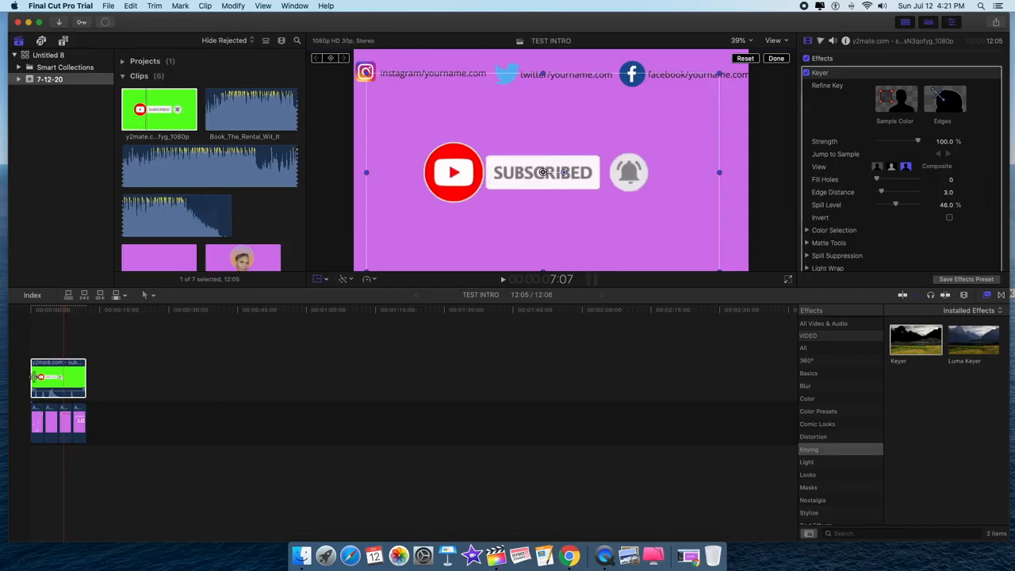
pyautogui.moveTo(32, 376); pyautogui.dragTo(36, 376)
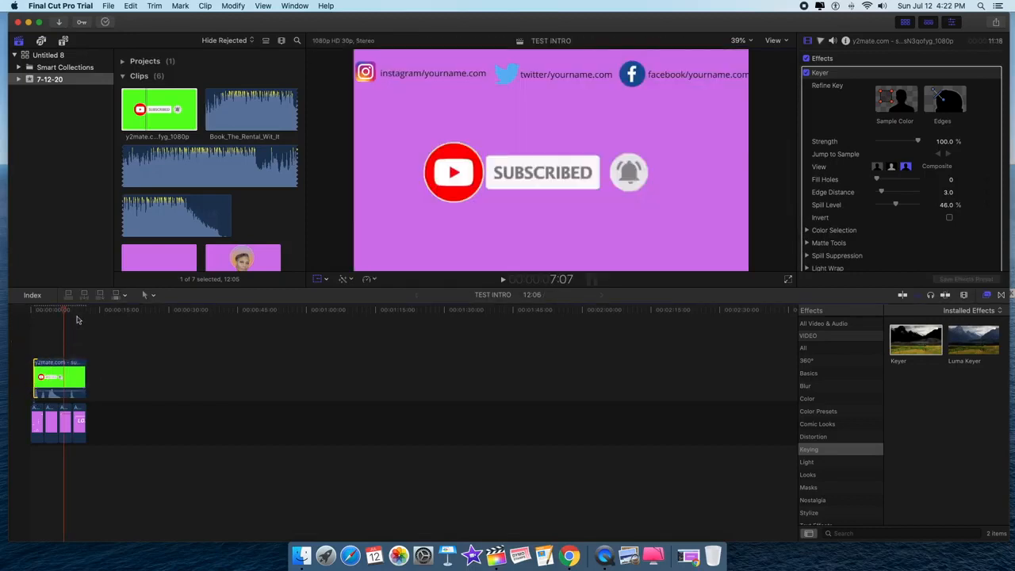
# - Trim the green overlay clip's start right about 3:07 and its end left about 2:26
pyautogui.moveTo(64, 311); pyautogui.dragTo(48, 317)
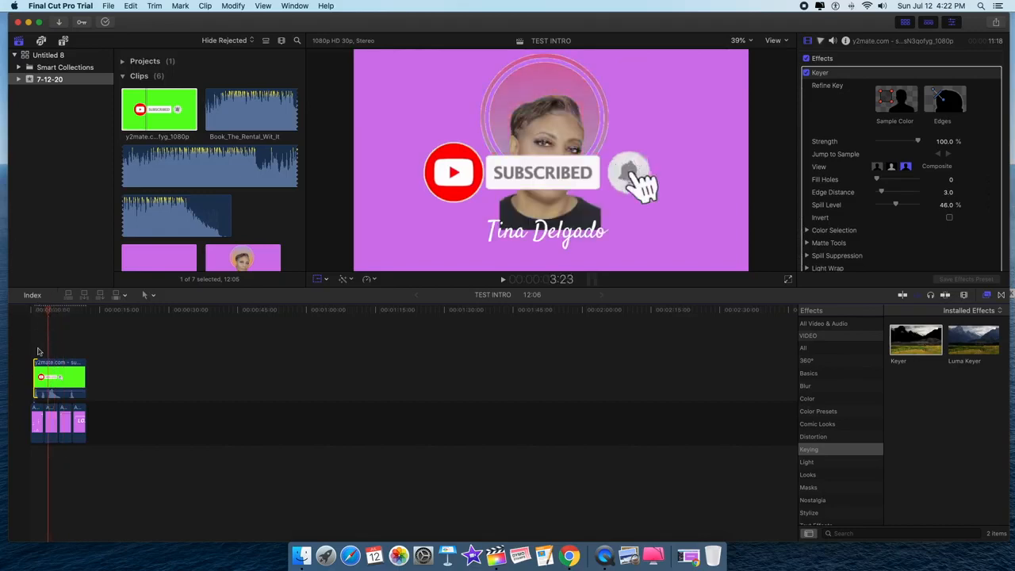
pyautogui.moveTo(36, 382); pyautogui.dragTo(56, 382)
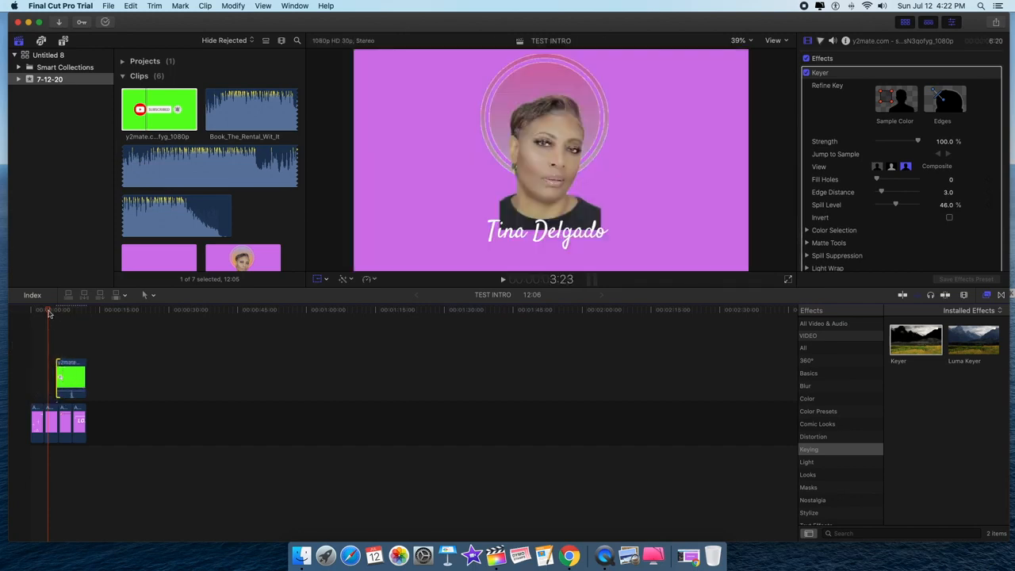
pyautogui.moveTo(47, 314); pyautogui.dragTo(60, 316)
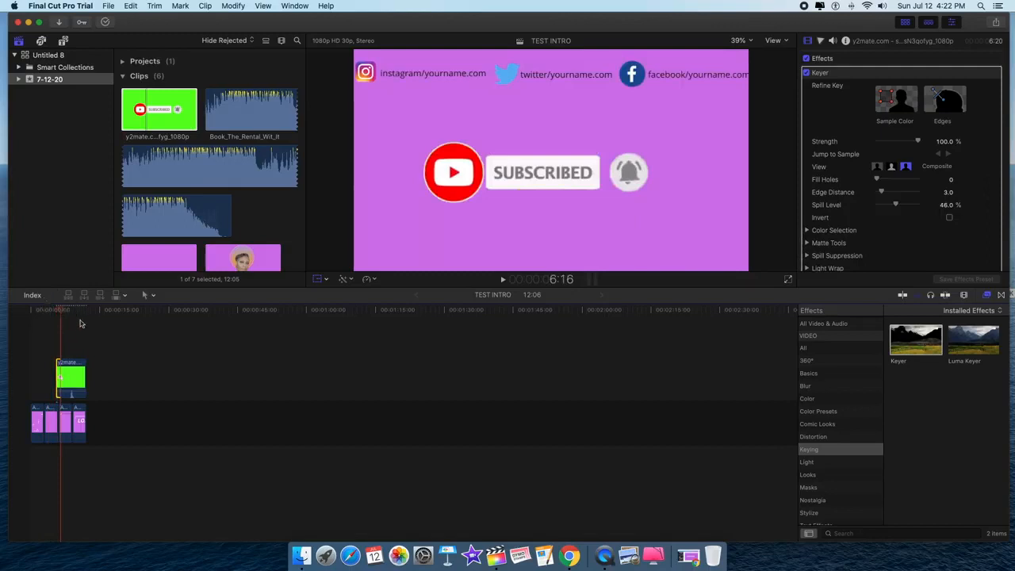
pyautogui.moveTo(83, 378); pyautogui.dragTo(73, 380)
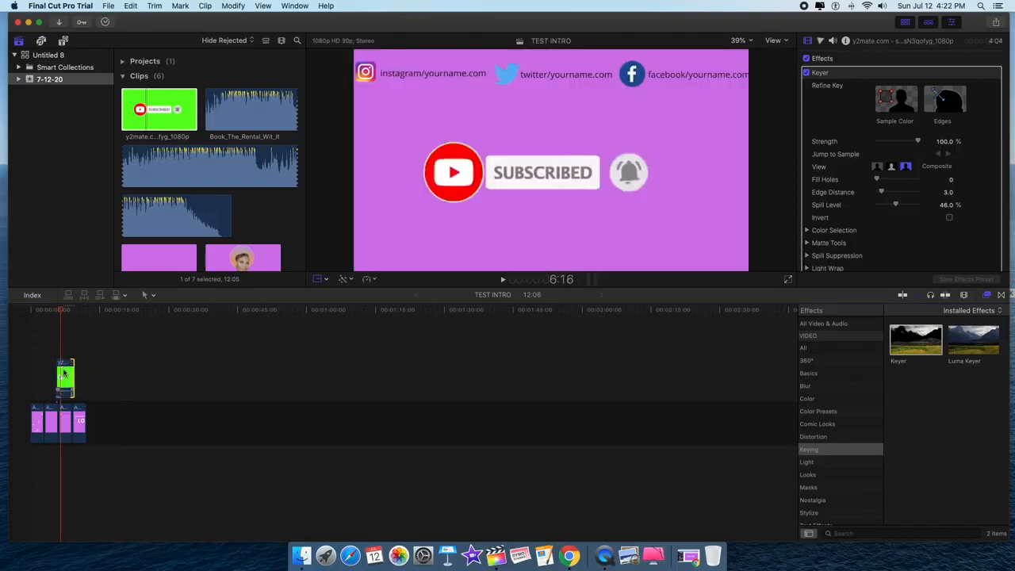
# - Shrink the subscribe overlay to about 70% and nudge it slightly right and up
pyautogui.click(64, 372)
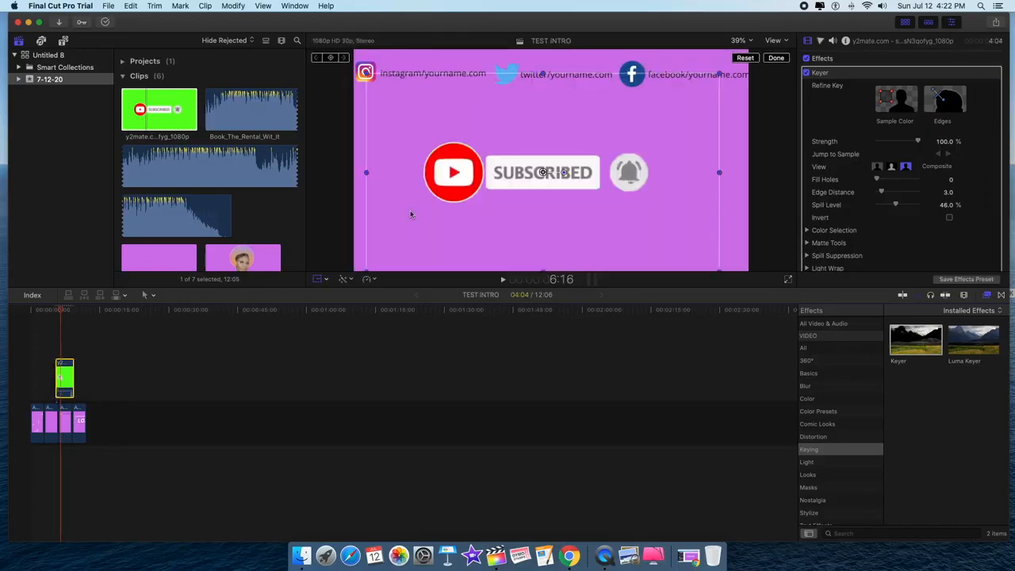
pyautogui.moveTo(720, 74); pyautogui.dragTo(668, 104)
pyautogui.moveTo(557, 192); pyautogui.dragTo(577, 187)
pyautogui.click(776, 59)
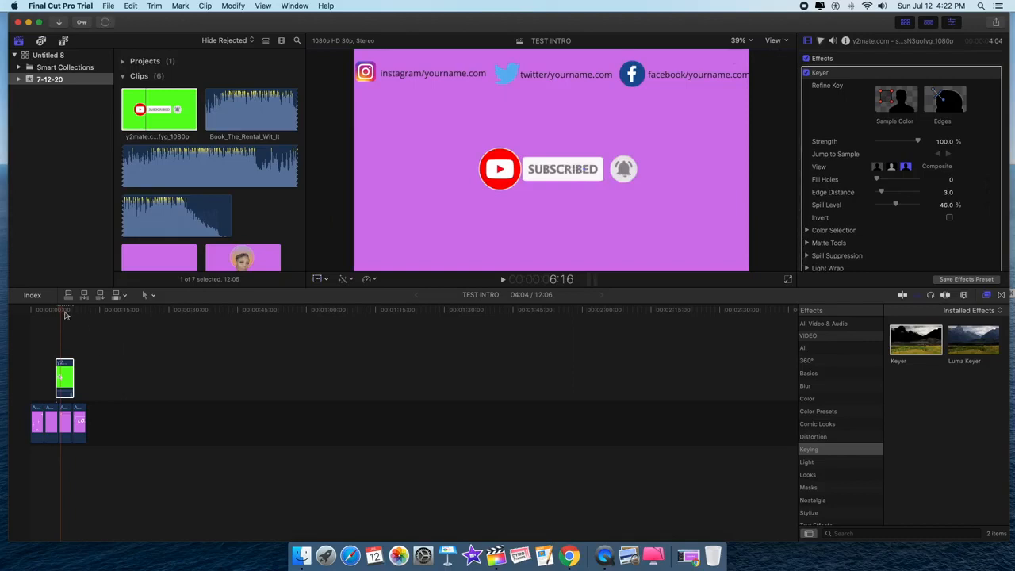
pyautogui.moveTo(61, 311); pyautogui.dragTo(53, 316)
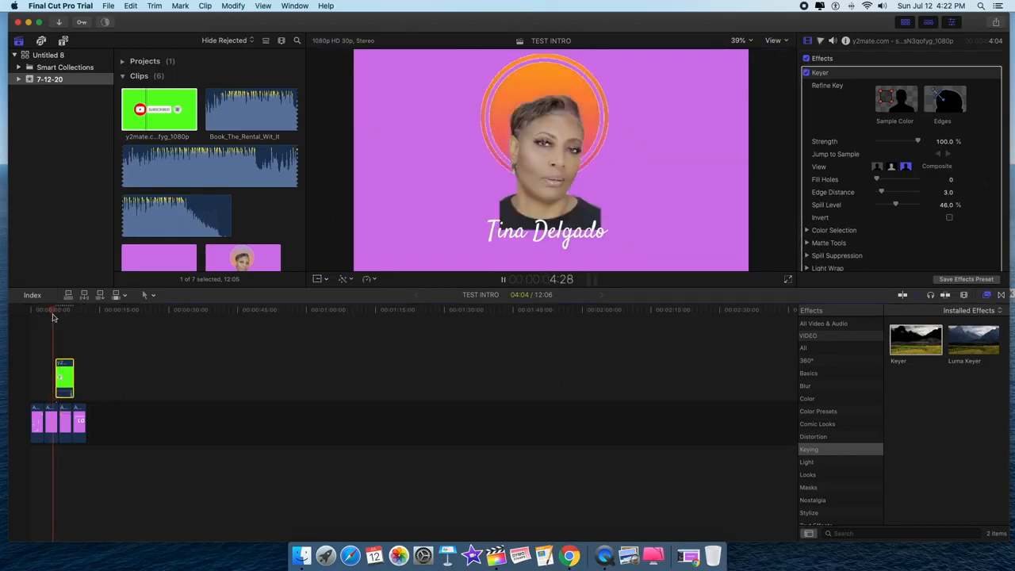
# - Shift the green subscribe clip slightly later and shorten its end, previewing the timing
pyautogui.press('space')
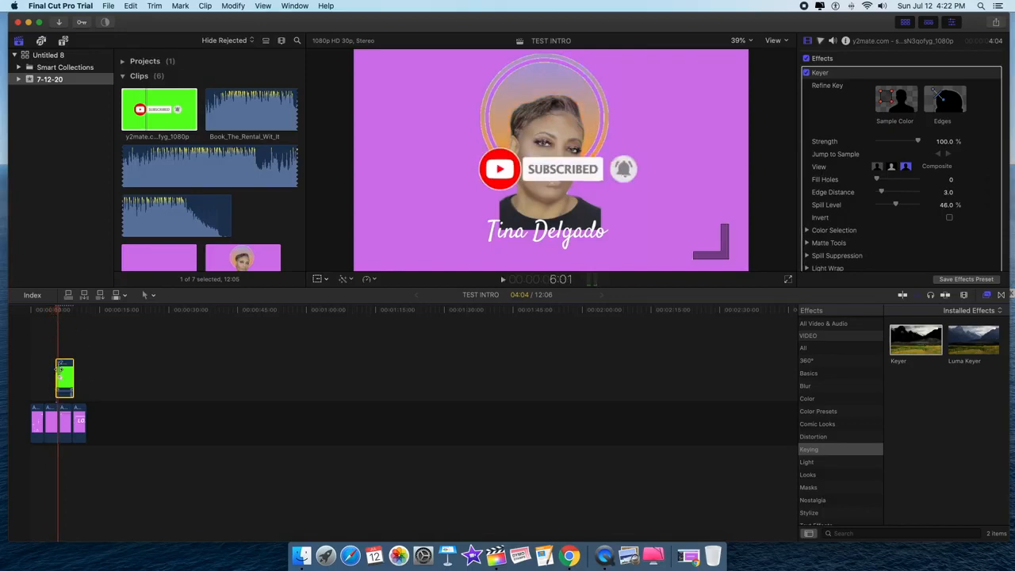
pyautogui.moveTo(63, 379); pyautogui.dragTo(66, 380)
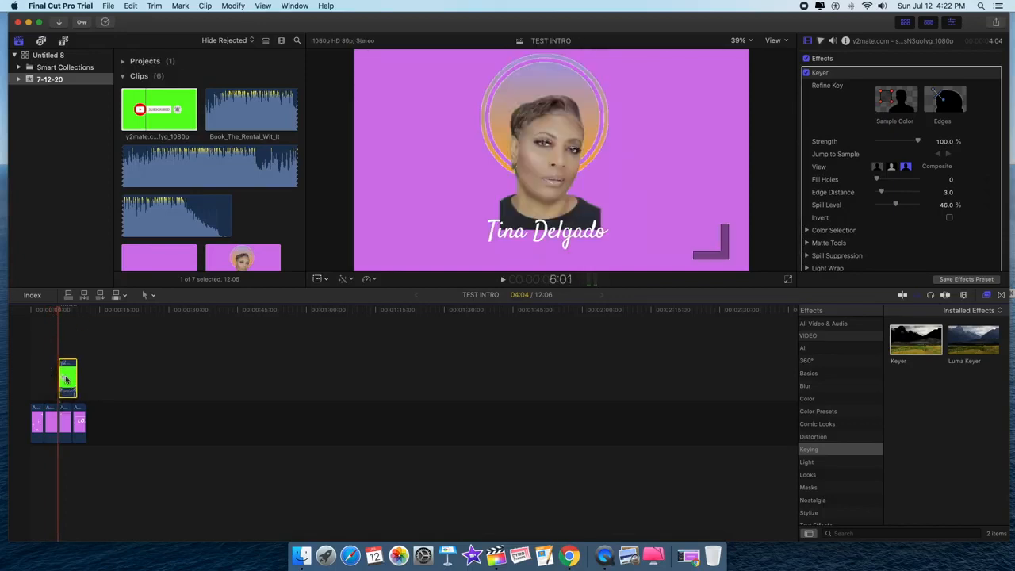
pyautogui.press('space')
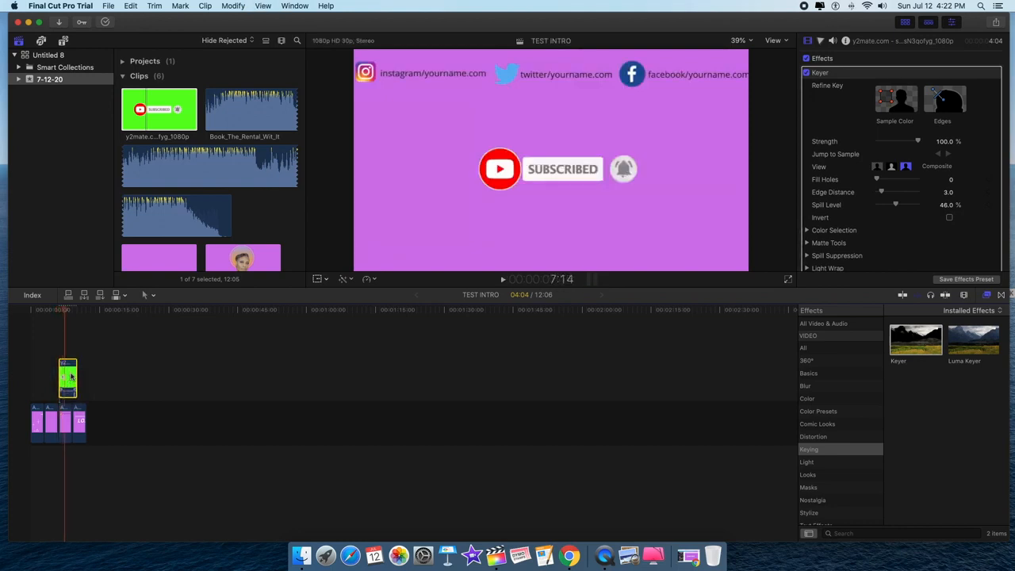
pyautogui.press('space')
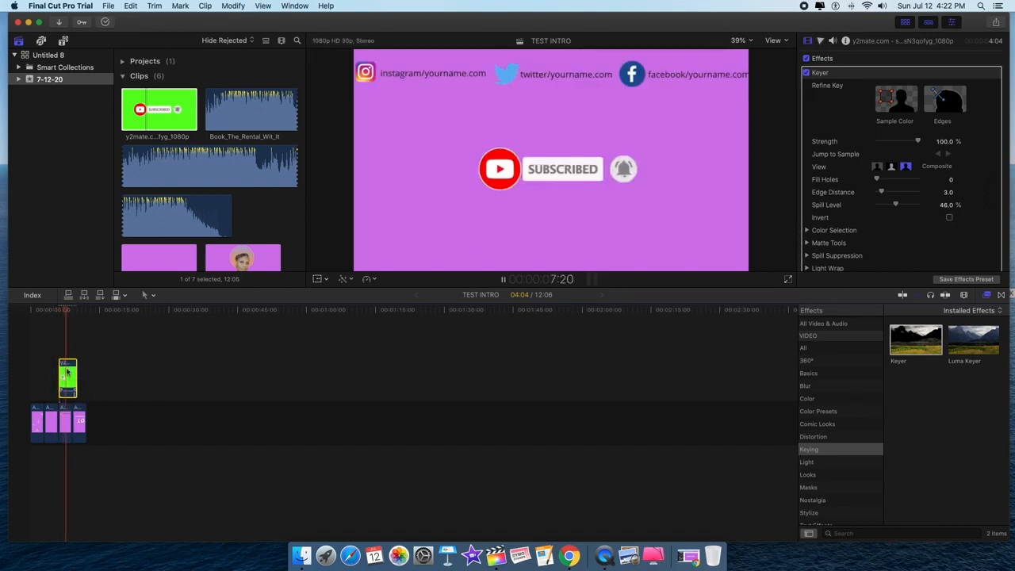
pyautogui.press('space')
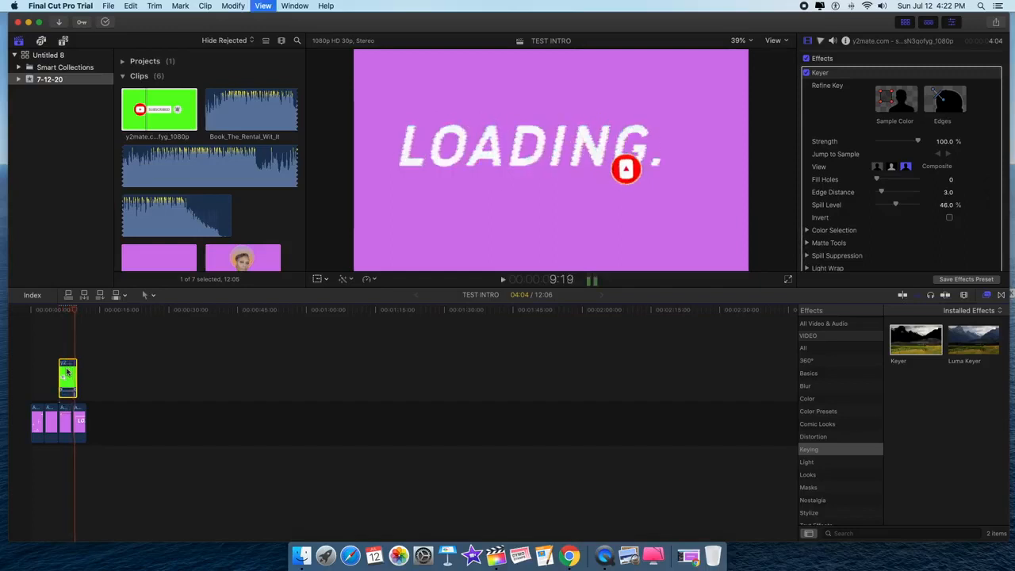
pyautogui.moveTo(77, 378); pyautogui.dragTo(71, 378)
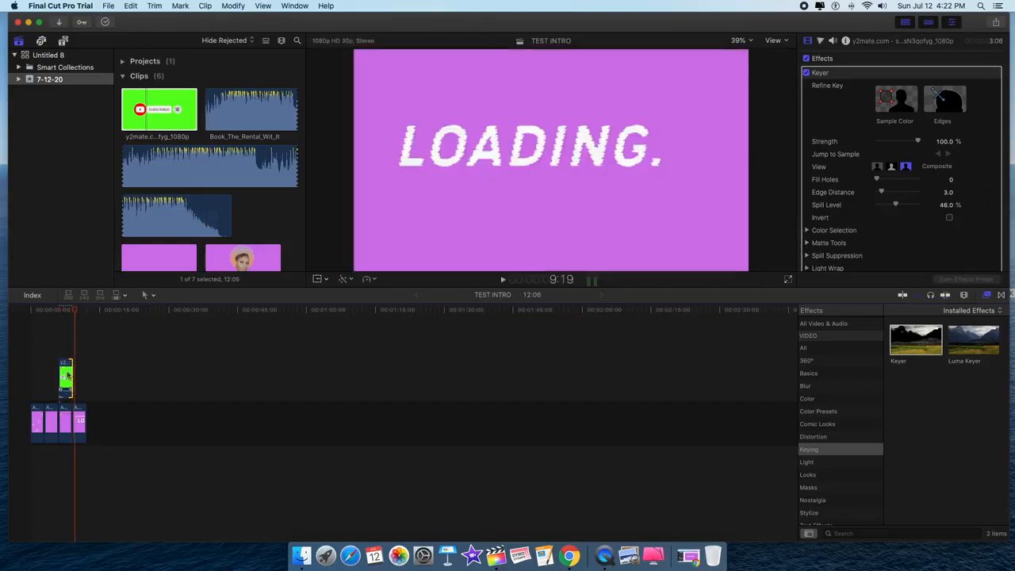
# - Move the subscribe clip a few seconds later and trim it to 2:26, checking playback
pyautogui.moveTo(76, 315); pyautogui.dragTo(53, 319)
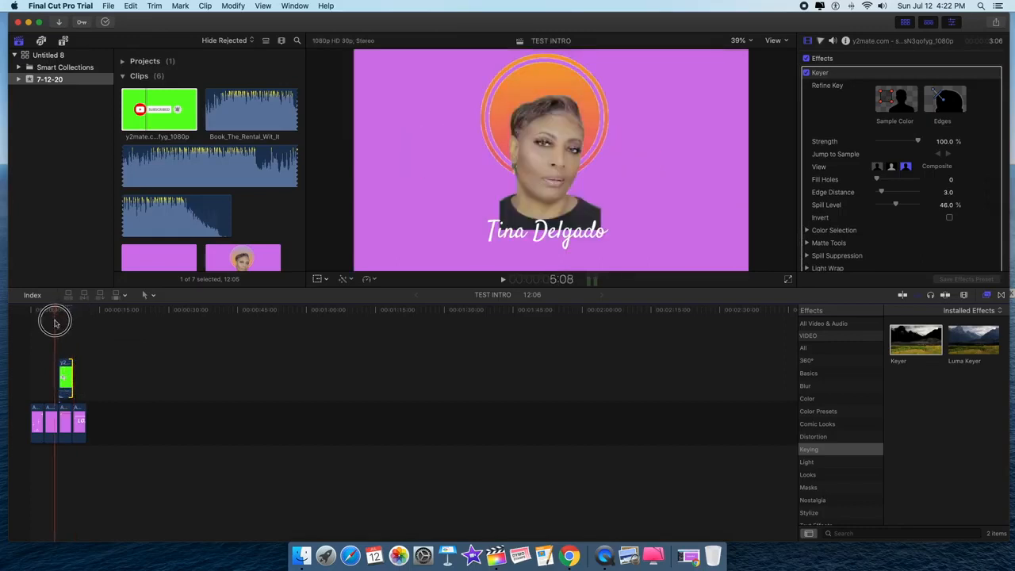
pyautogui.press('space')
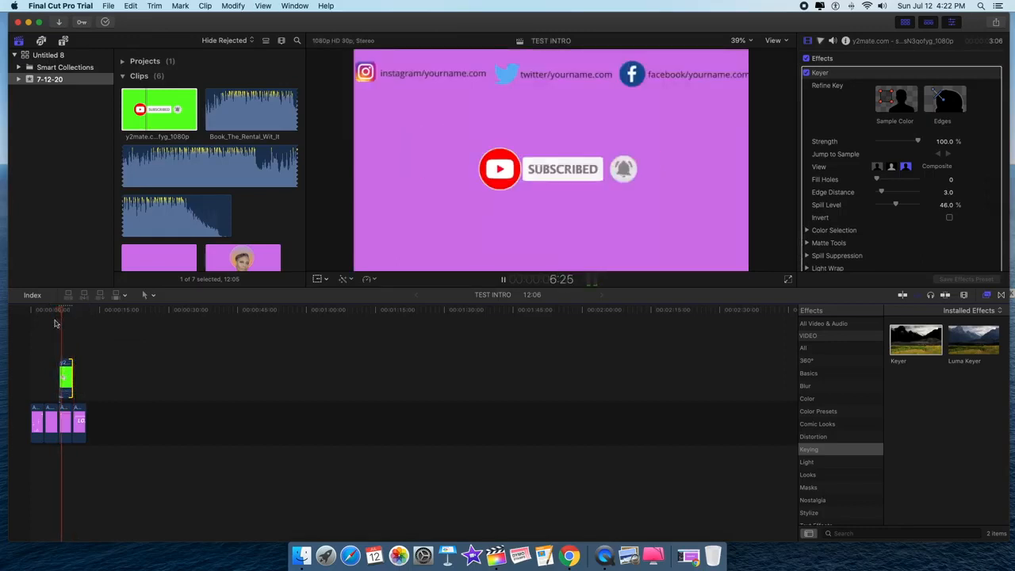
pyautogui.press('space')
pyautogui.click(64, 378)
pyautogui.moveTo(64, 379); pyautogui.dragTo(65, 378)
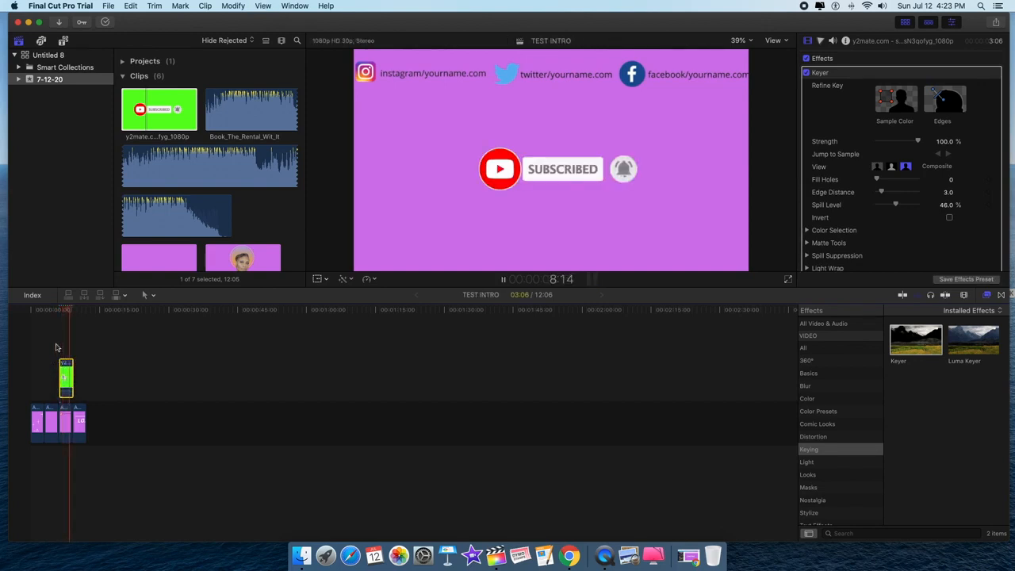
pyautogui.press('space')
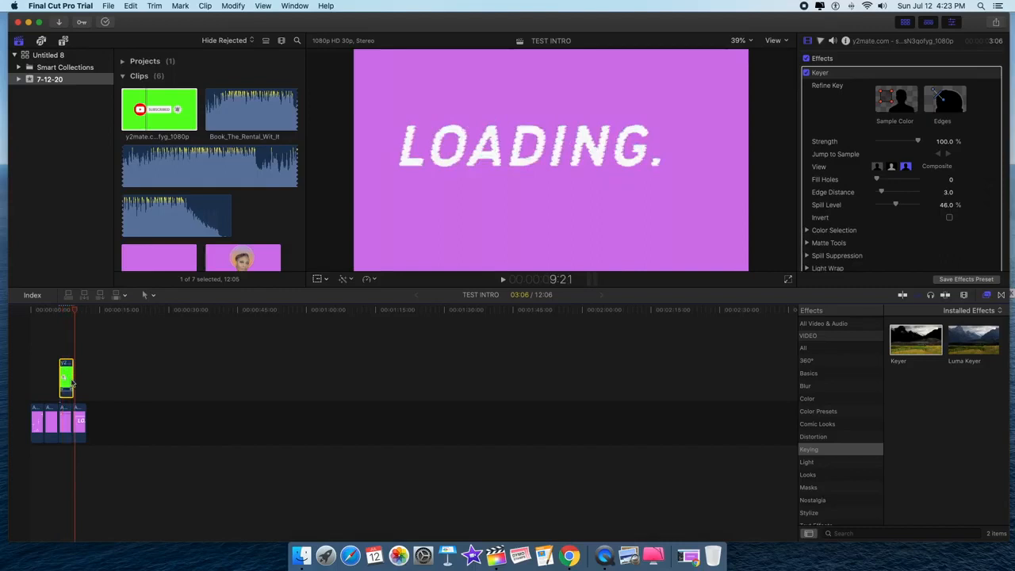
pyautogui.moveTo(73, 382); pyautogui.dragTo(69, 364)
pyautogui.moveTo(76, 312); pyautogui.dragTo(55, 323)
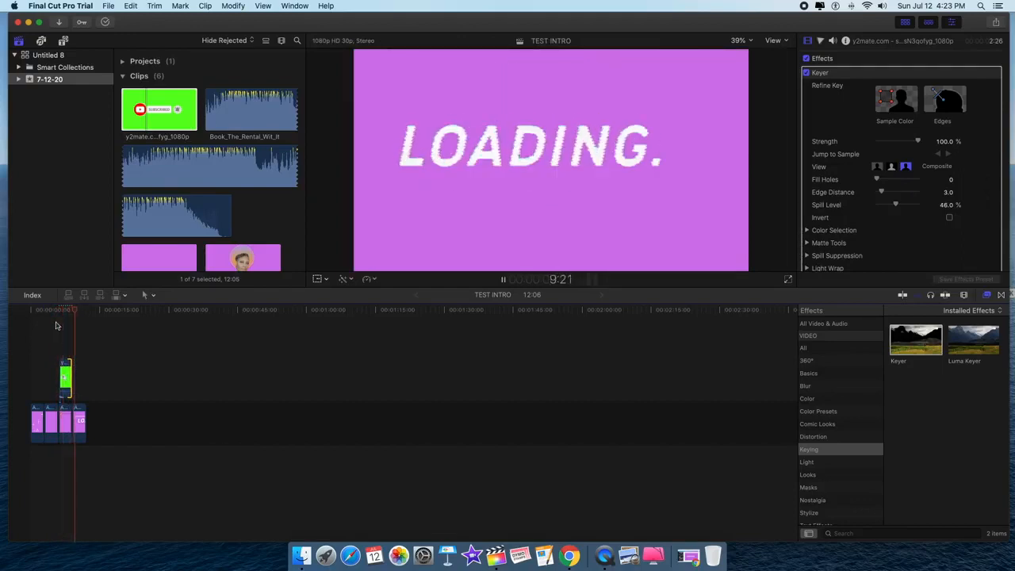
pyautogui.press('space')
pyautogui.moveTo(76, 308); pyautogui.dragTo(66, 310)
pyautogui.click(65, 378)
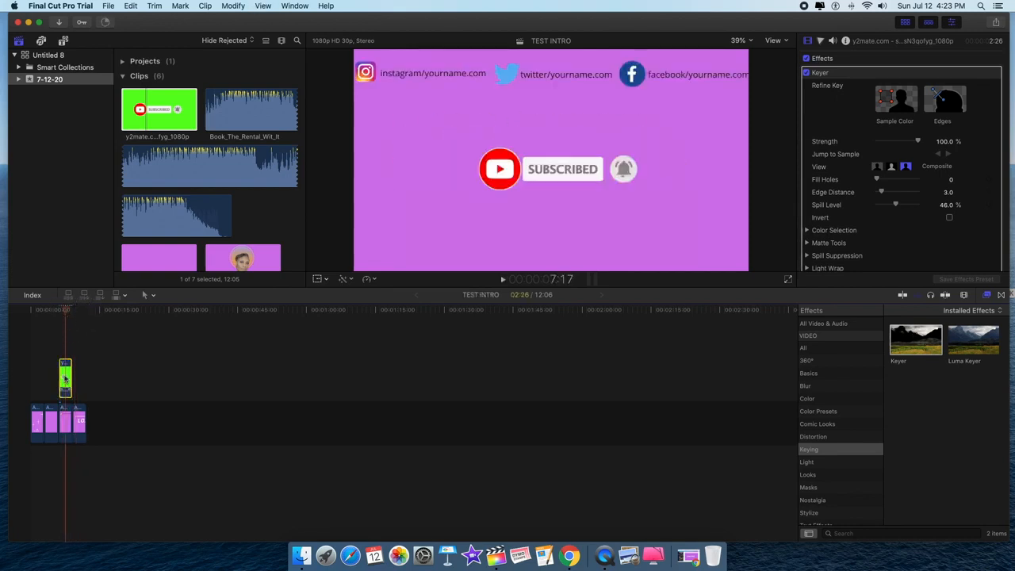
# - Scale the subscribe button up to about 87% and shift it slightly left and down
pyautogui.click(329, 282)
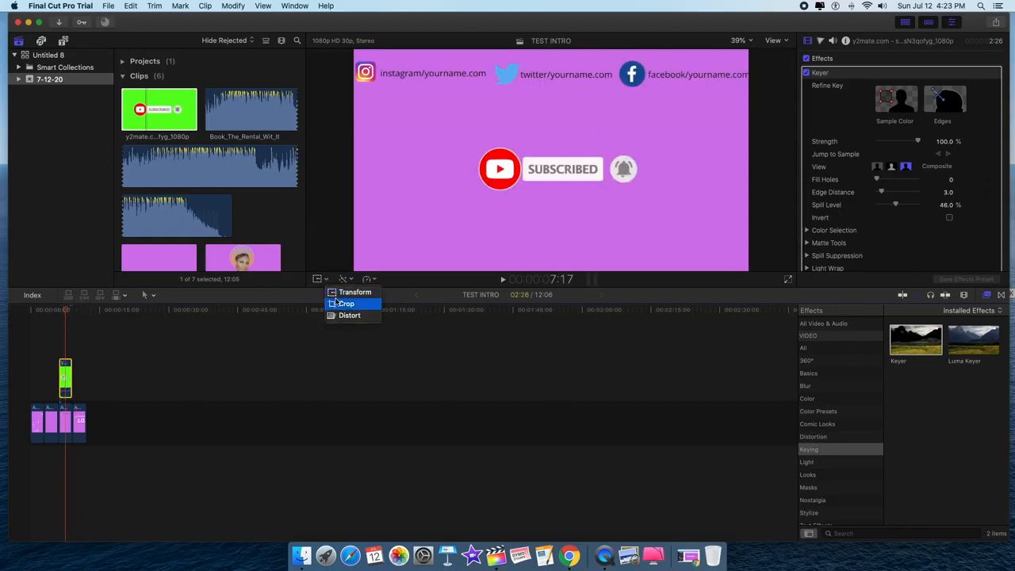
pyautogui.click(349, 290)
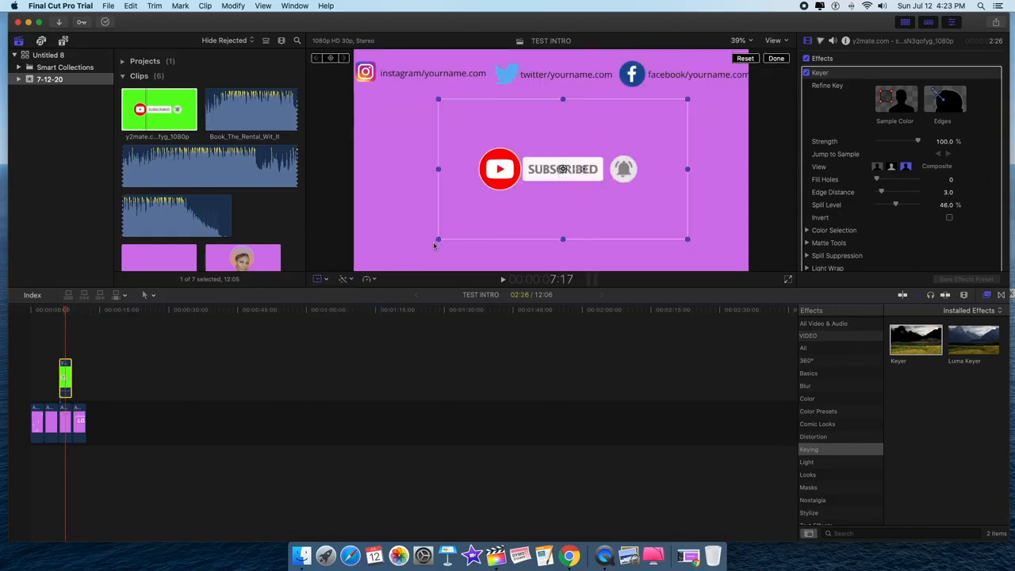
pyautogui.moveTo(438, 239); pyautogui.dragTo(392, 268)
pyautogui.moveTo(646, 179)
pyautogui.mouseDown()
pyautogui.moveTo(623, 181)
pyautogui.moveTo(633, 182)
pyautogui.mouseUp()
pyautogui.click(777, 58)
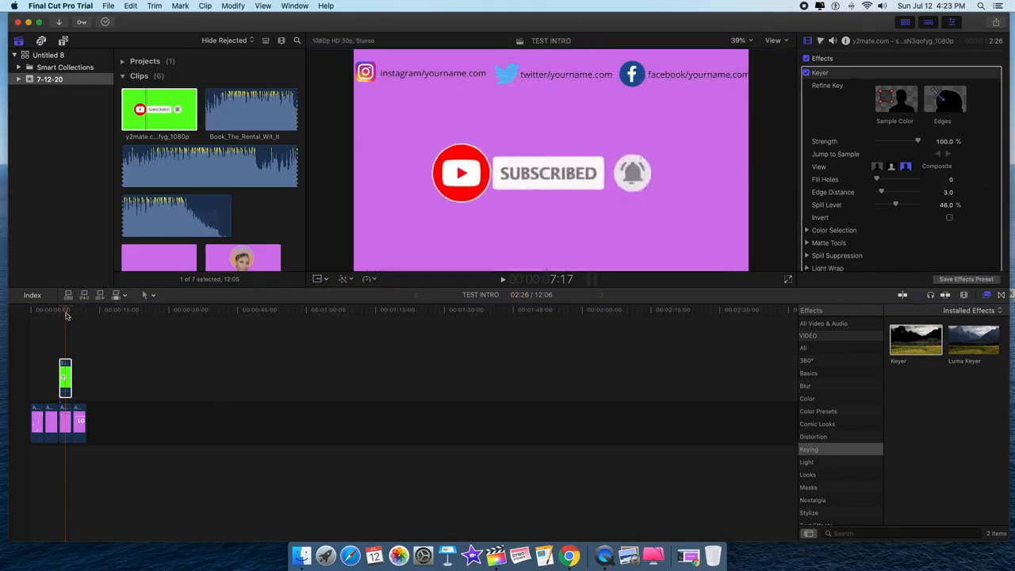
pyautogui.moveTo(66, 310); pyautogui.dragTo(13, 332)
pyautogui.press('space')
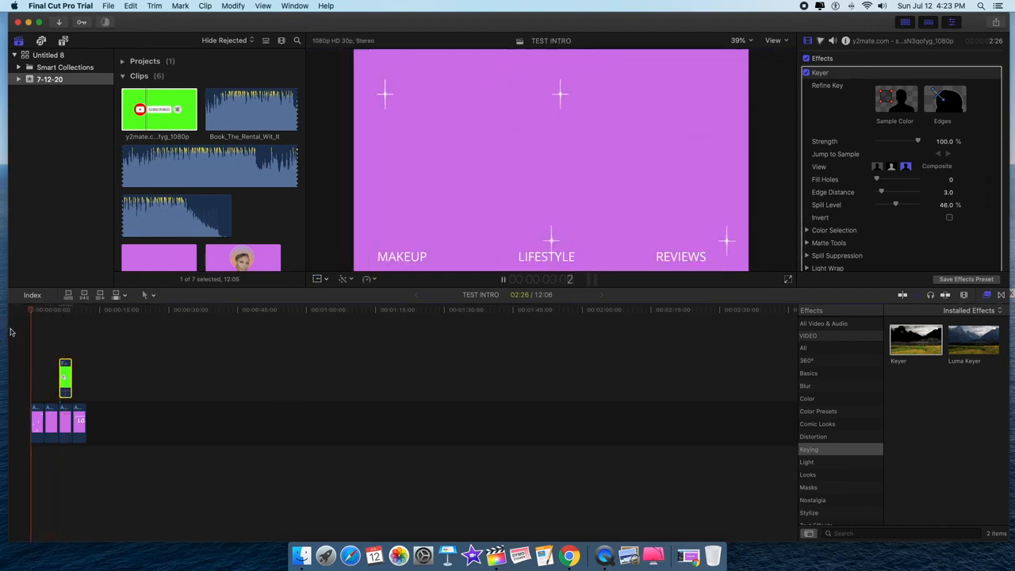
pyautogui.hscroll(1, 11, 333)
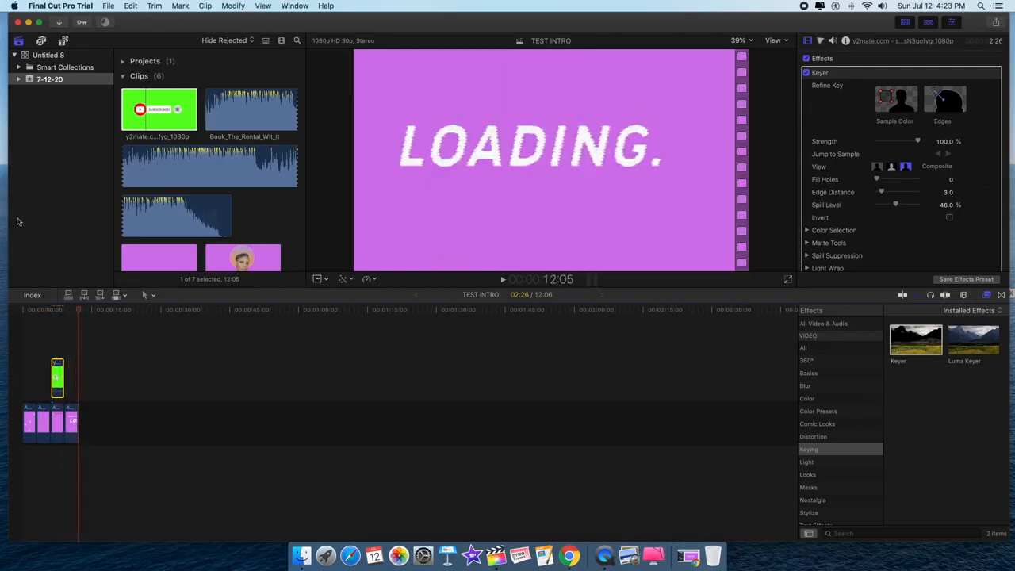
pyautogui.moveTo(79, 315); pyautogui.dragTo(18, 311)
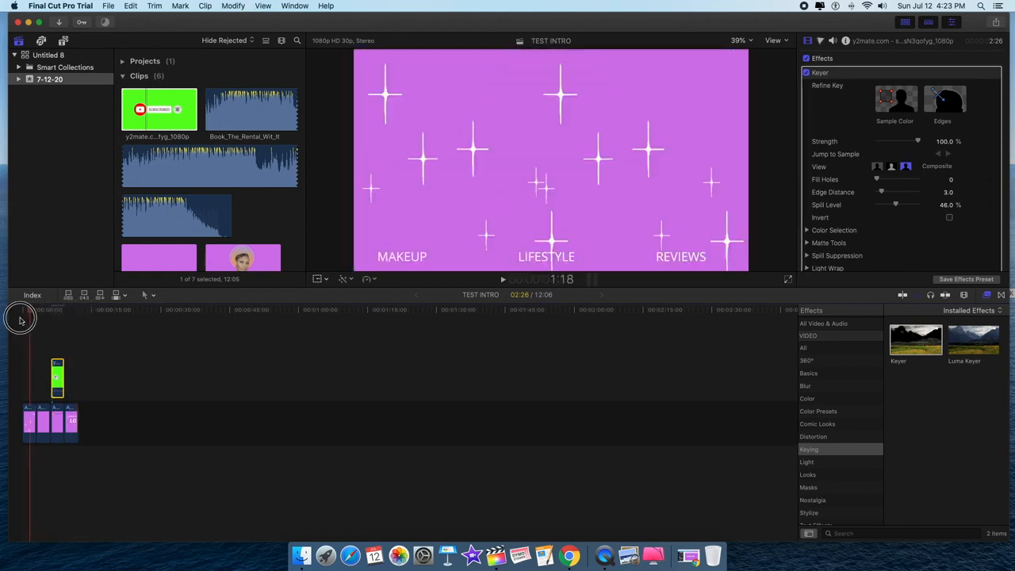
# - Add Book_The_Rental_Wit_It to the timeline, trim its opening, and place it under the intro at the start
pyautogui.click(241, 110)
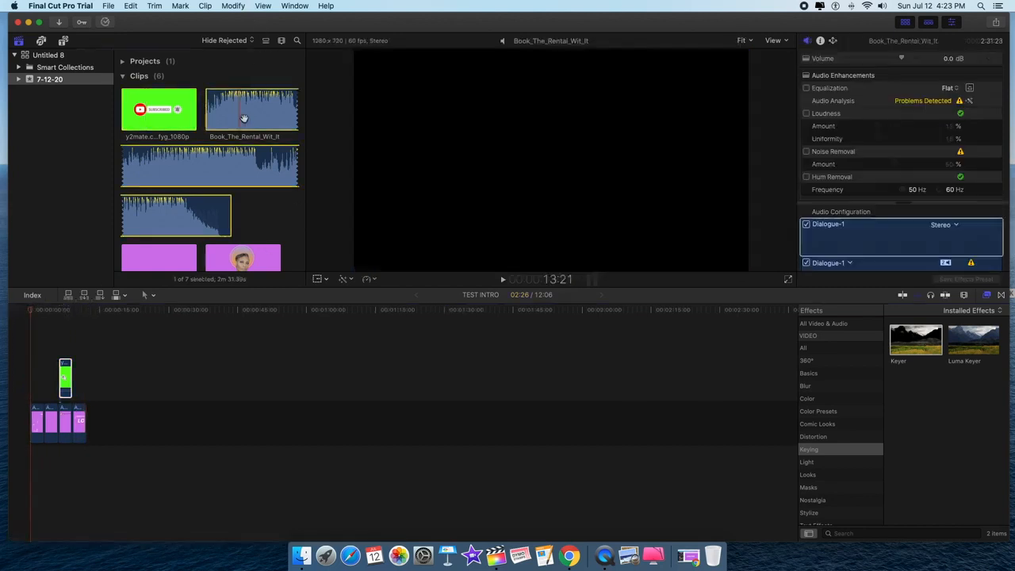
pyautogui.moveTo(241, 110); pyautogui.dragTo(210, 478)
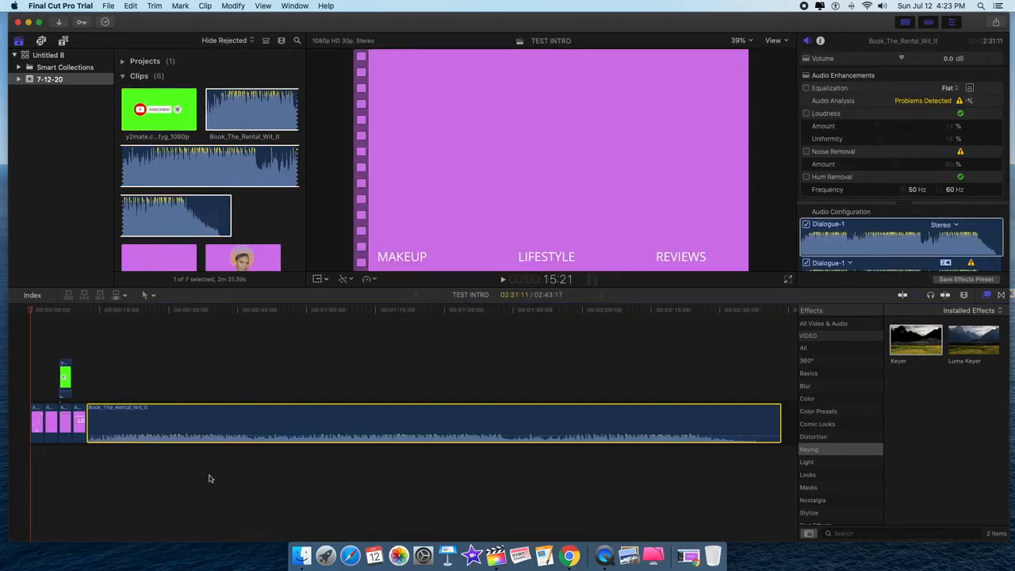
pyautogui.click(173, 376)
pyautogui.press('space')
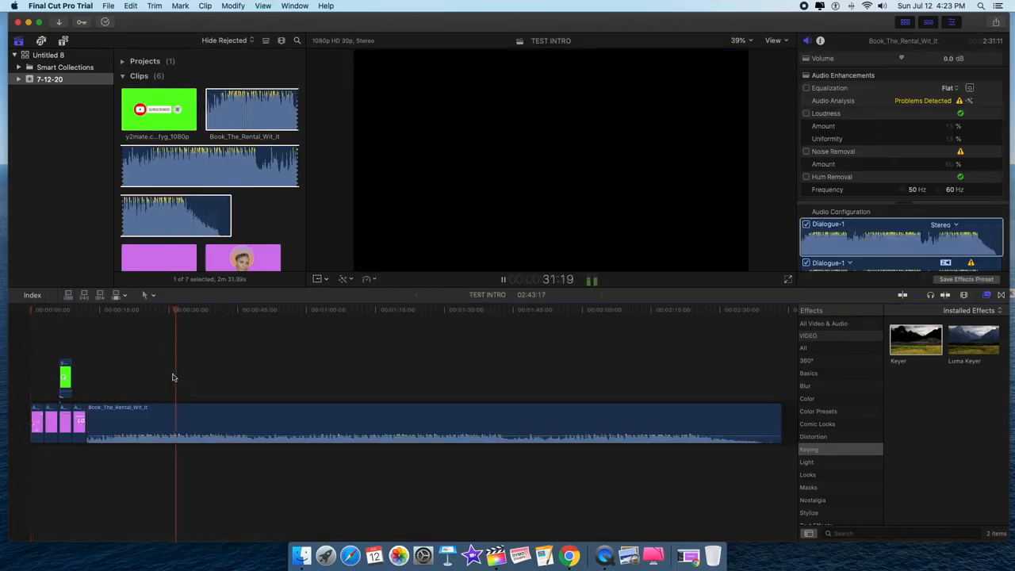
pyautogui.press('space')
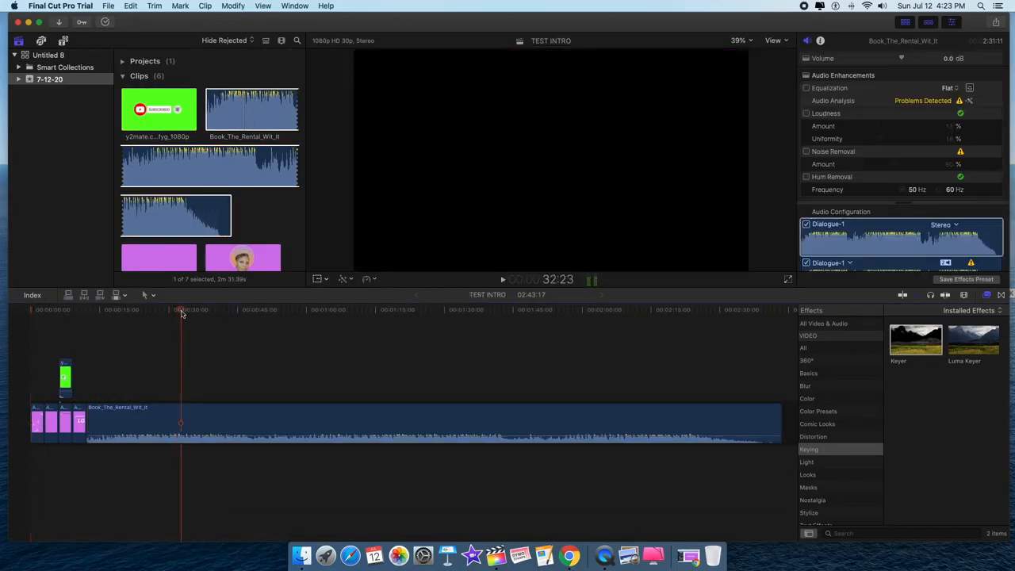
pyautogui.click(87, 356)
pyautogui.press('space')
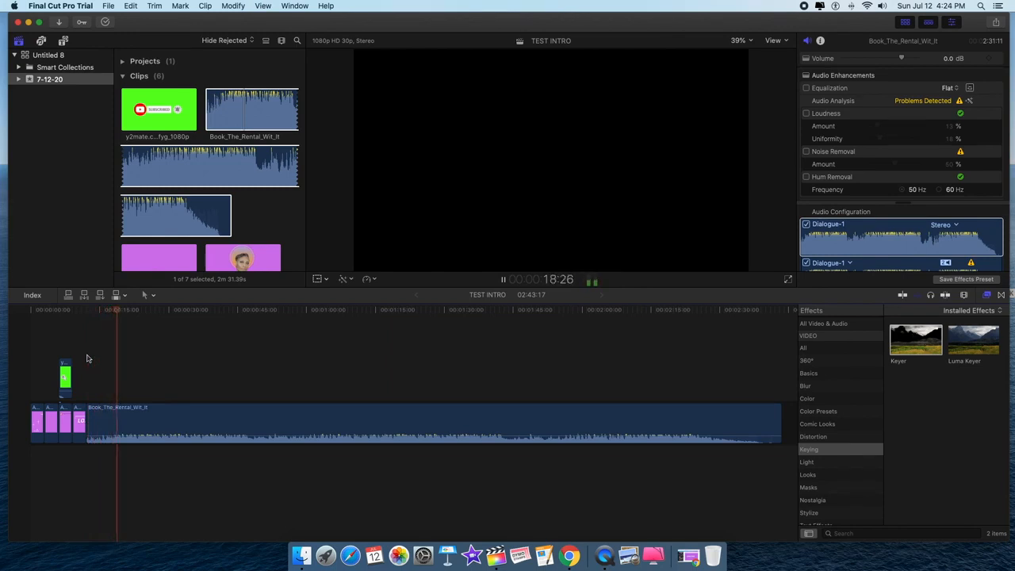
pyautogui.press('space')
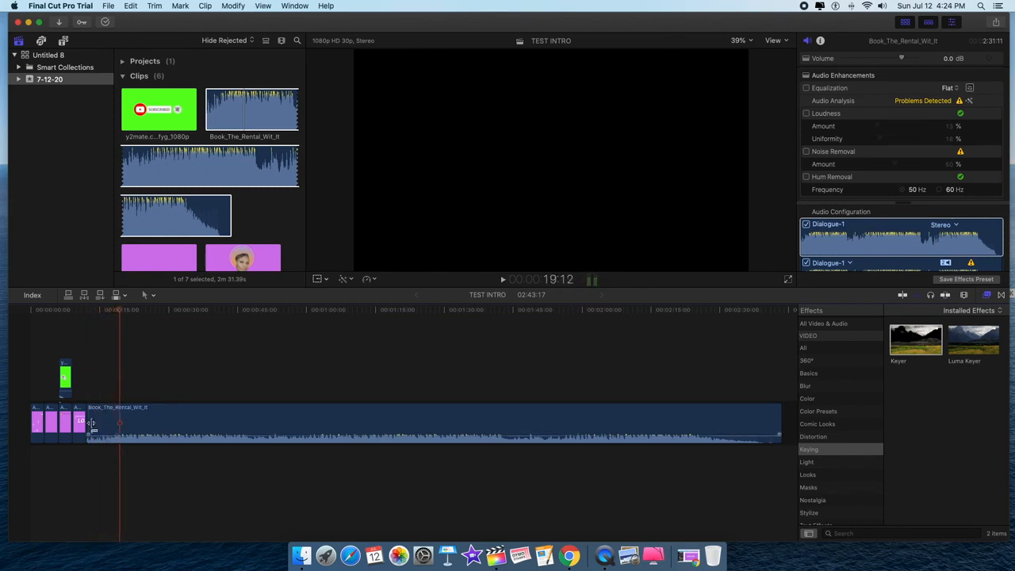
pyautogui.moveTo(91, 423); pyautogui.dragTo(120, 423)
pyautogui.moveTo(217, 415); pyautogui.dragTo(161, 475)
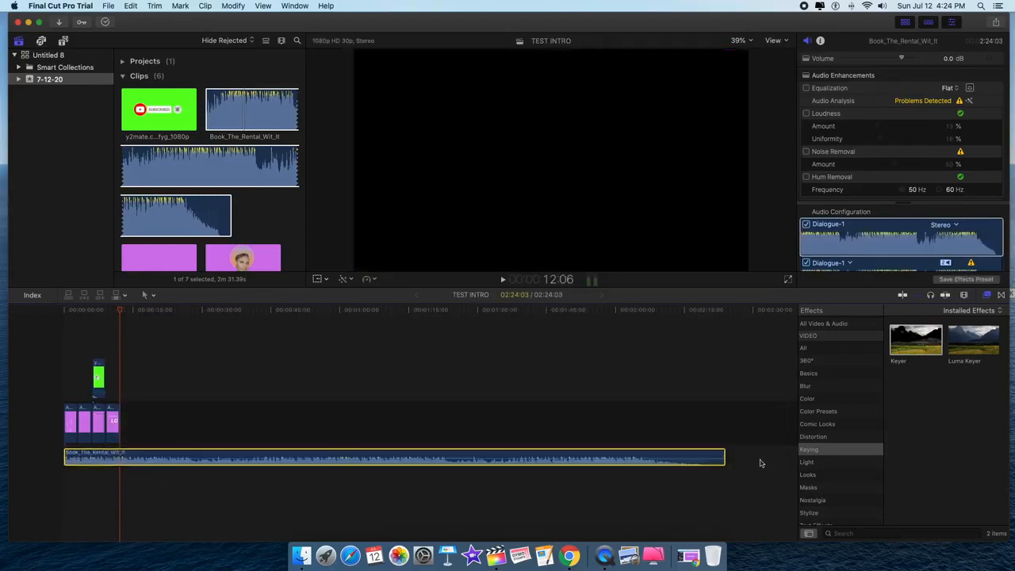
# - Trim the Book_The_Rental_Wit_It music to end with the last pink clip, restoring a 12:06 project
pyautogui.click(726, 456)
pyautogui.moveTo(724, 458); pyautogui.dragTo(119, 457)
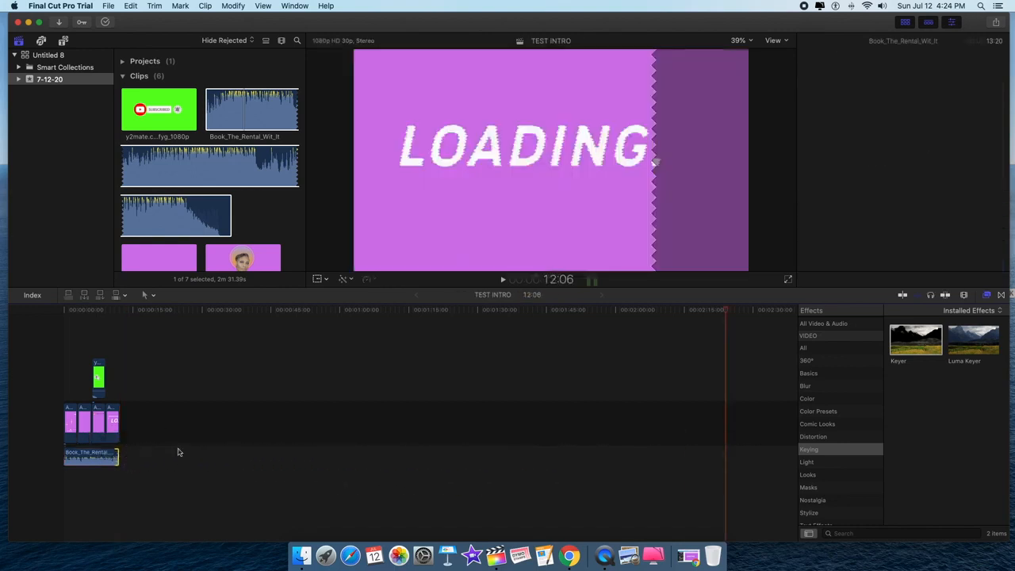
pyautogui.click(121, 389)
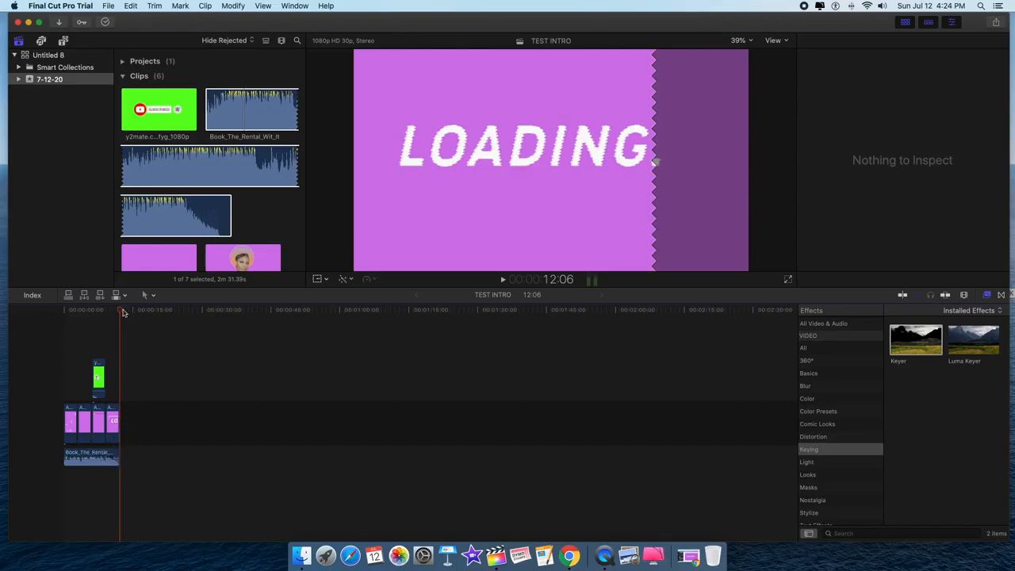
pyautogui.moveTo(120, 314); pyautogui.dragTo(43, 328)
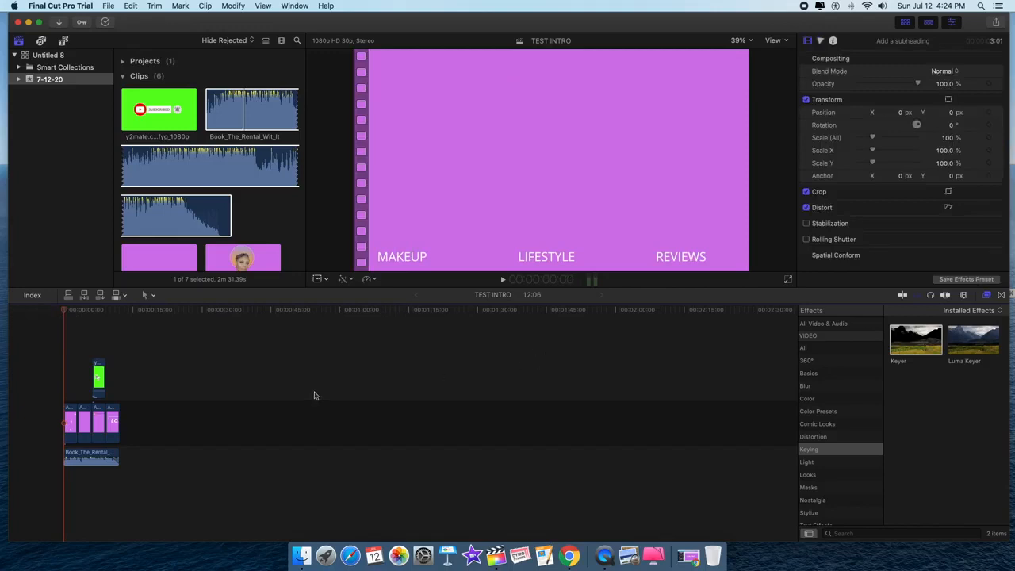
# - Play the intro with music, then lower the music track to about -11 dB
pyautogui.press('space')
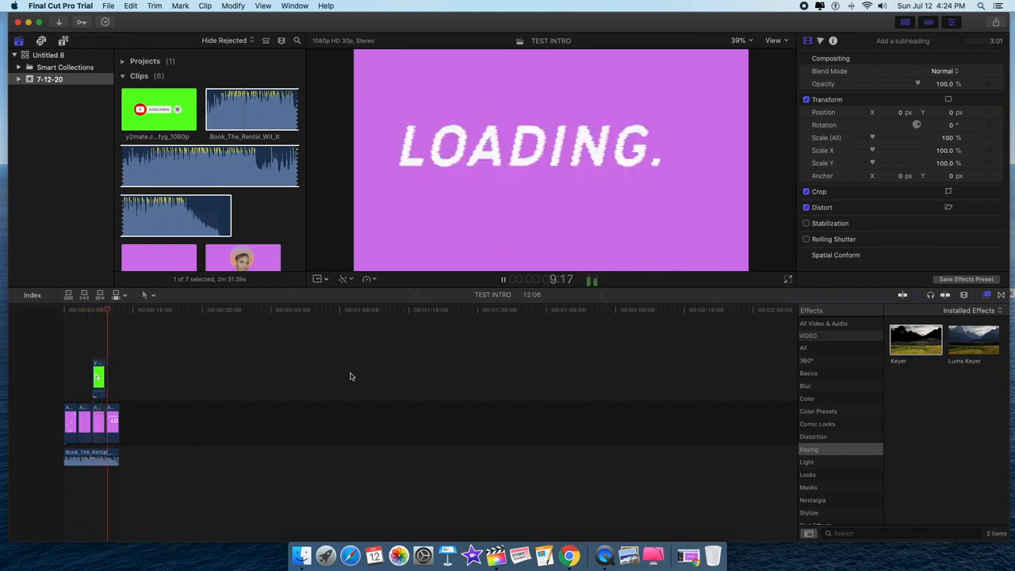
pyautogui.press('space')
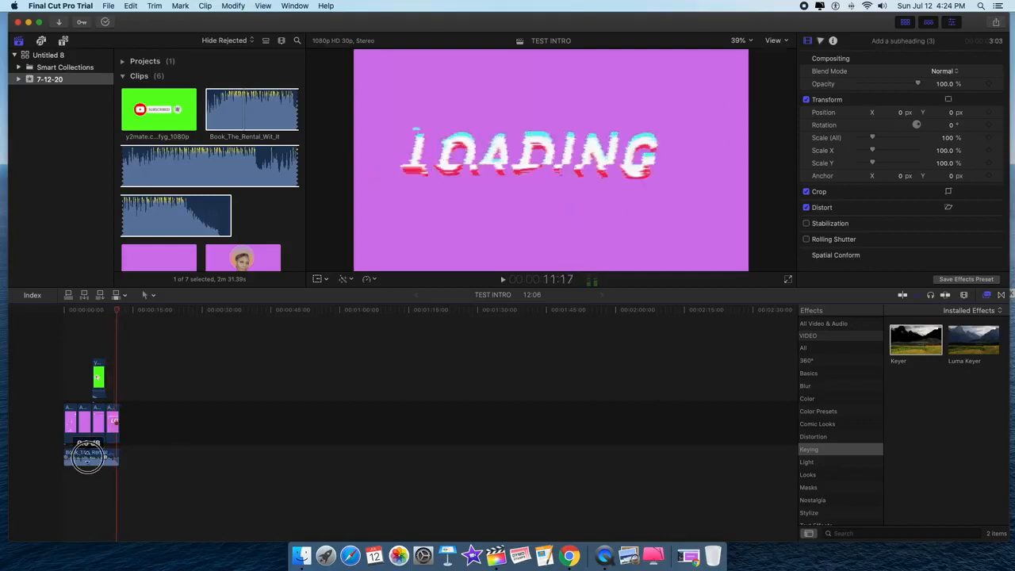
pyautogui.moveTo(88, 457); pyautogui.dragTo(87, 463)
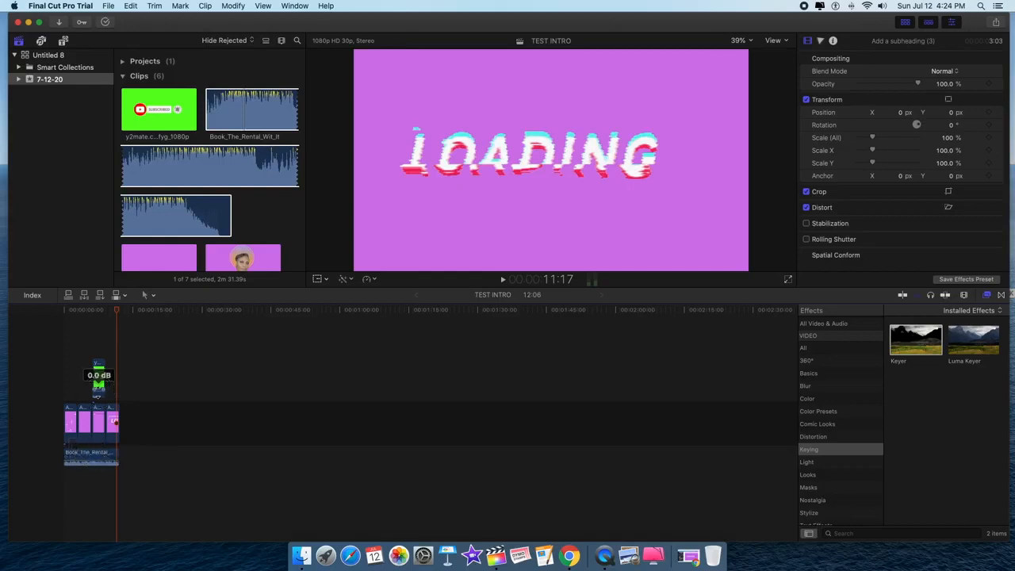
# - Boost the subscribe clip's audio to 12.0 dB and preview the intro from the beginning
pyautogui.moveTo(99, 385); pyautogui.dragTo(98, 382)
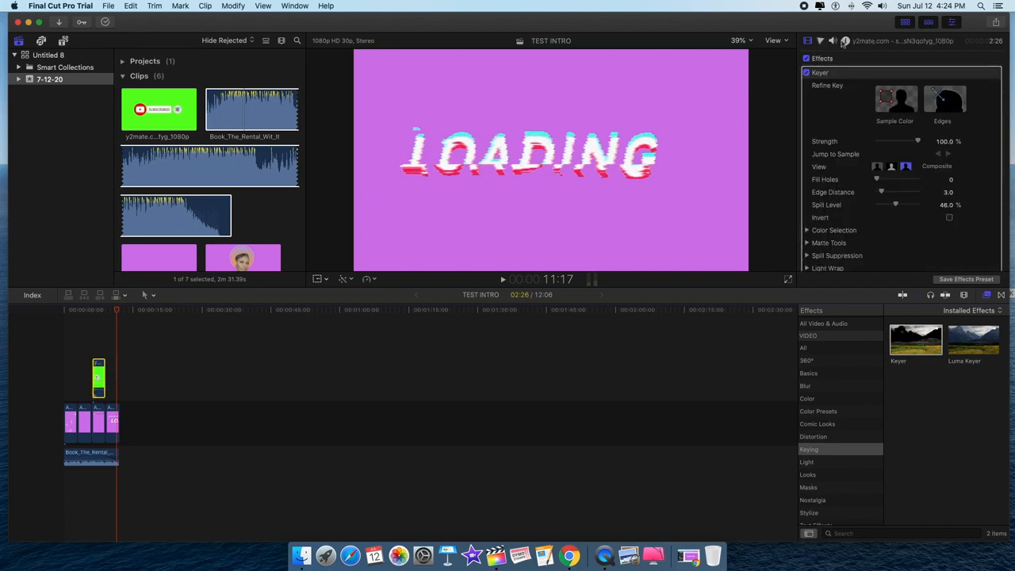
pyautogui.click(833, 41)
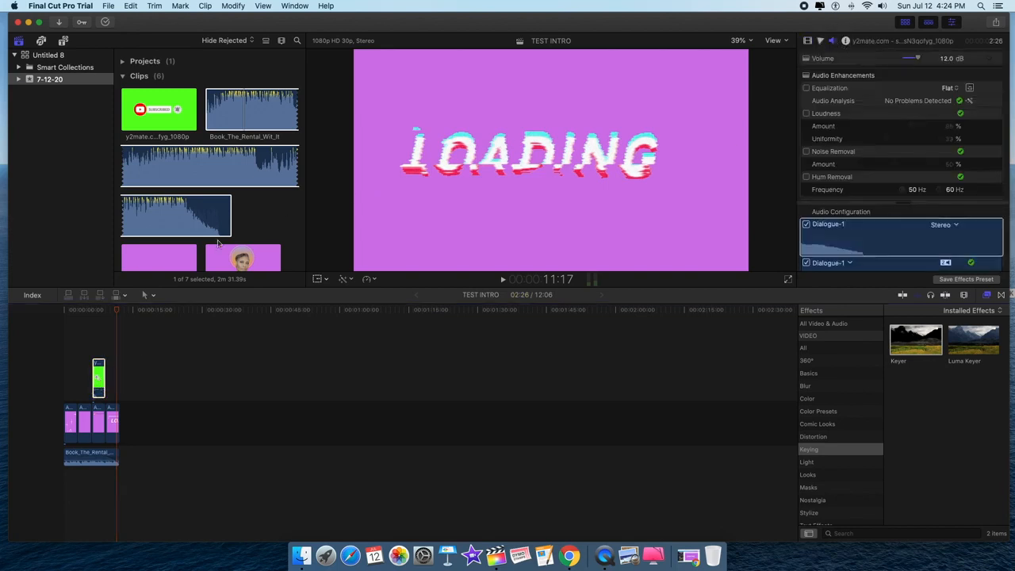
pyautogui.moveTo(118, 313); pyautogui.dragTo(92, 320)
pyautogui.press('space')
pyautogui.press('space')
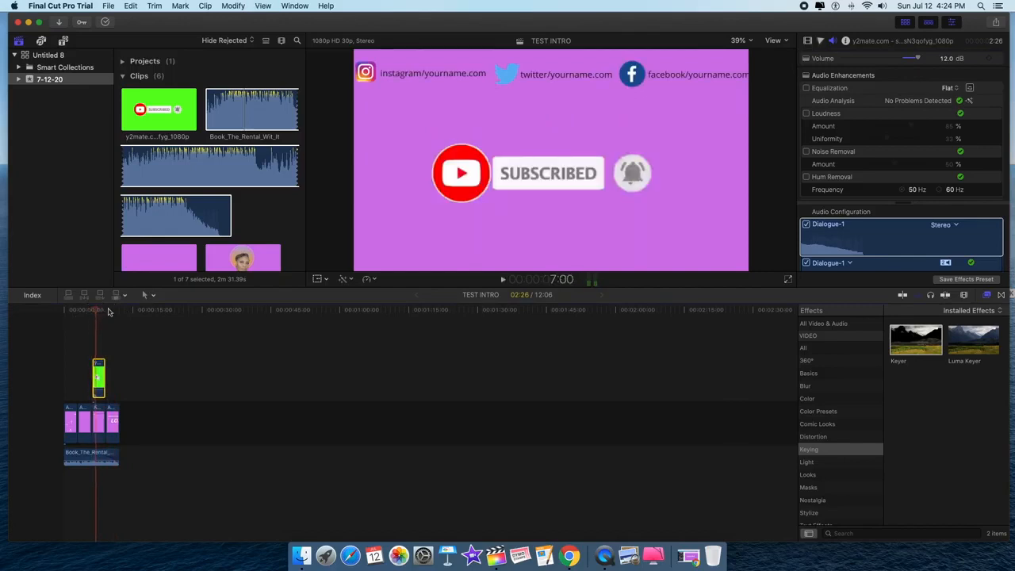
pyautogui.click(46, 325)
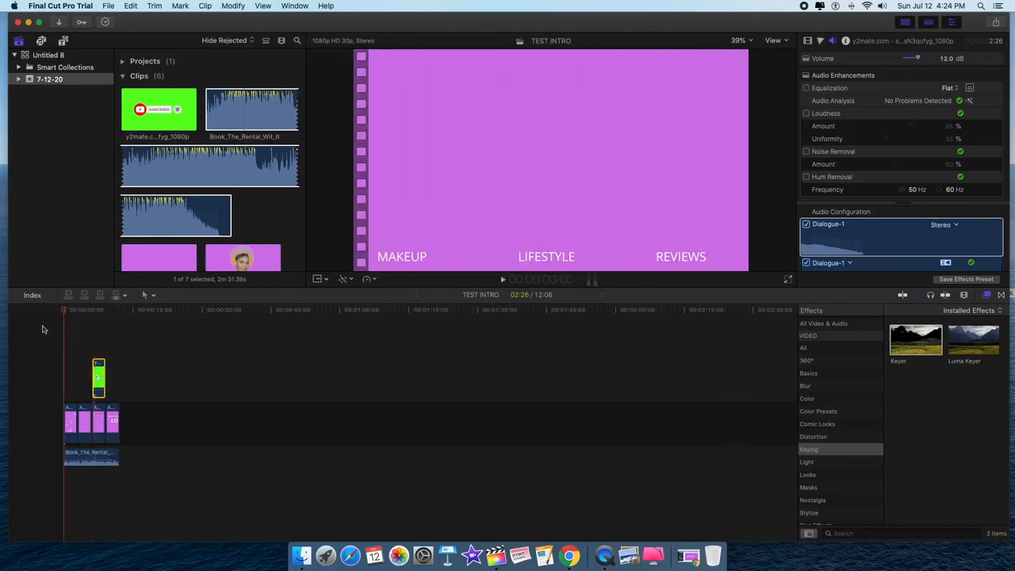
pyautogui.press('space')
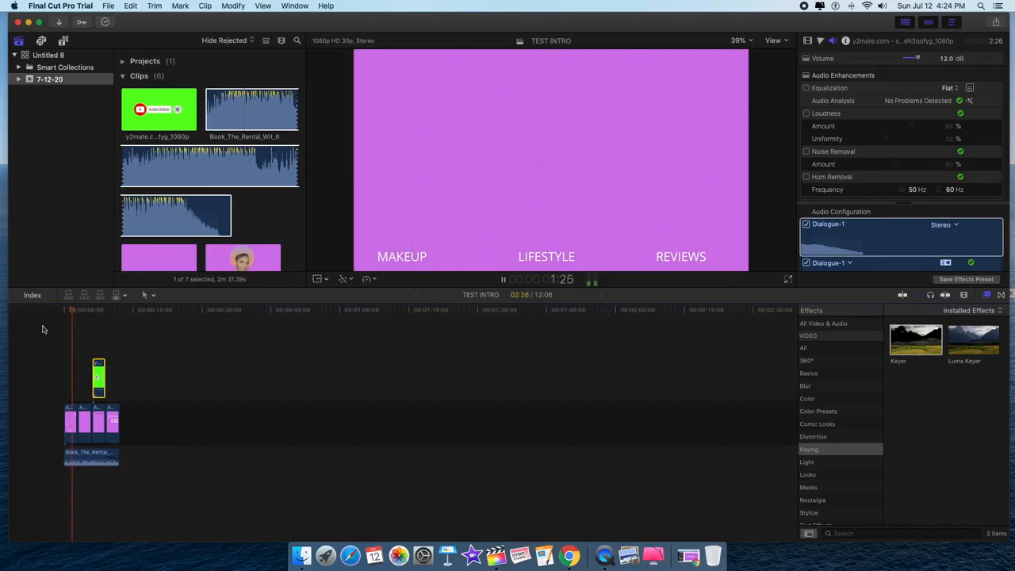